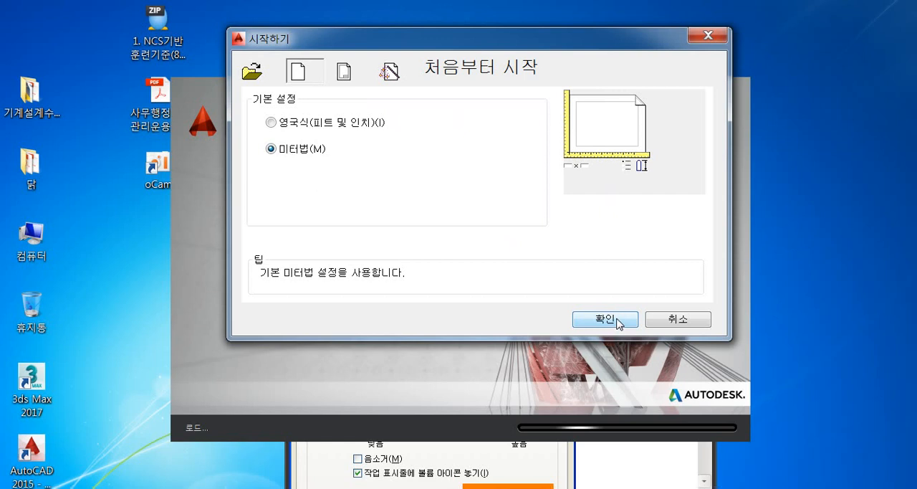
- Start a new drawing from scratch with metric settings and allow the startup LISP files, including involute_gear_v1.07.lsp and AutoBlockBreakV1-8.lsp, to load
{"action": "left_click", "coordinate": [606, 319]}
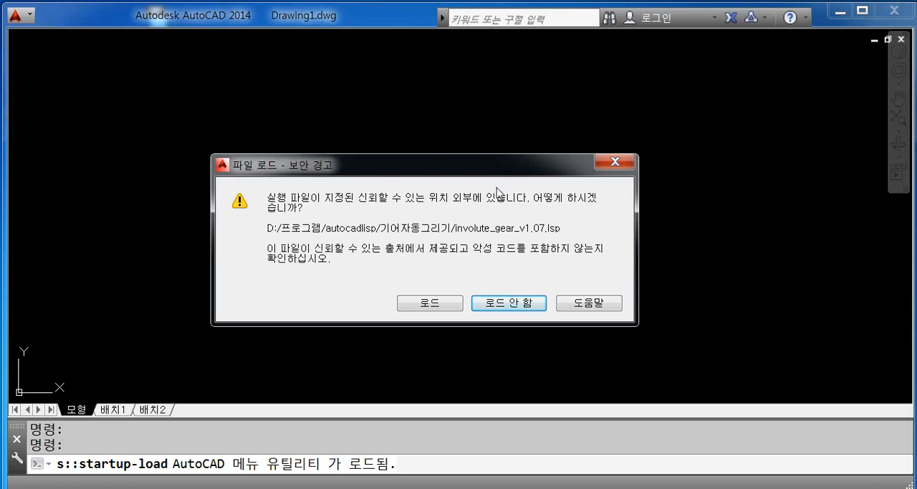
{"action": "left_click", "coordinate": [432, 305]}
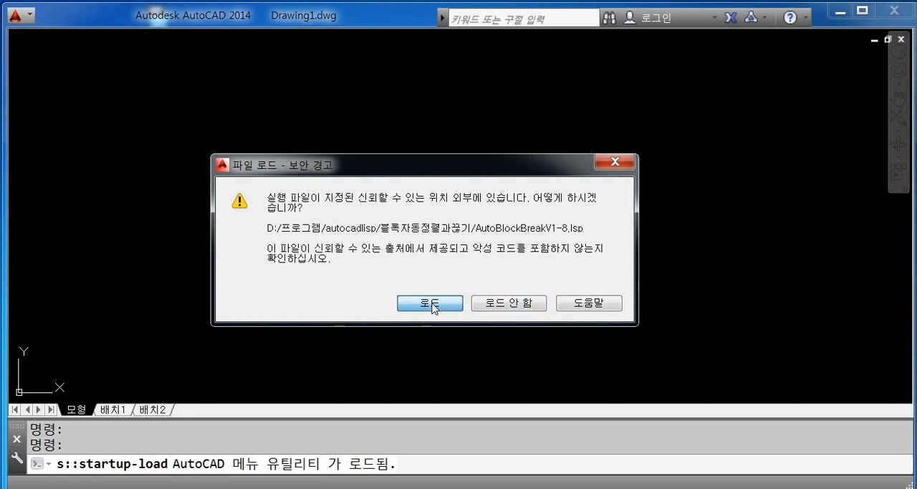
{"action": "left_click", "coordinate": [432, 304]}
{"action": "left_click", "coordinate": [432, 304]}
{"action": "left_click", "coordinate": [432, 304]}
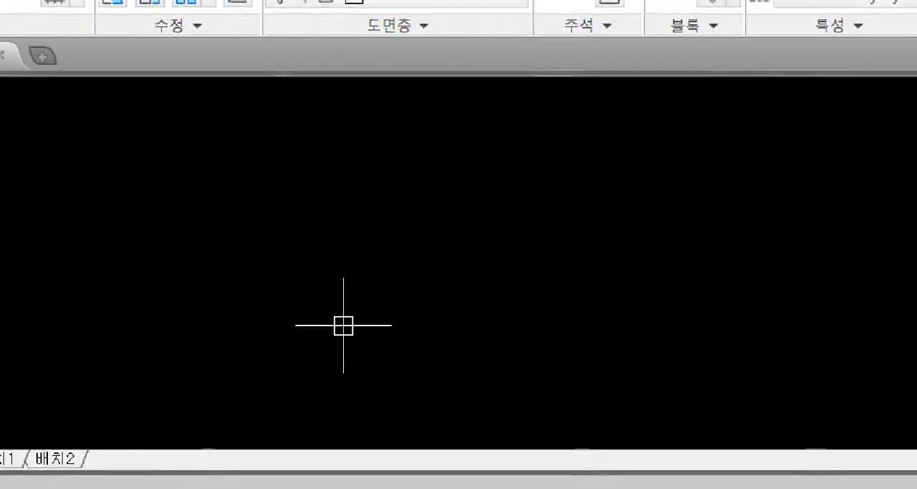
{"action": "mouse_move", "coordinate": [244, 136]}
{"action": "left_mouse_down"}
{"action": "mouse_move", "coordinate": [258, 159]}
{"action": "mouse_move", "coordinate": [294, 156]}
{"action": "left_mouse_up"}
{"action": "mouse_move", "coordinate": [302, 132]}
{"action": "left_mouse_down"}
{"action": "mouse_move", "coordinate": [316, 152]}
{"action": "mouse_move", "coordinate": [352, 141]}
{"action": "mouse_move", "coordinate": [369, 151]}
{"action": "left_mouse_up"}
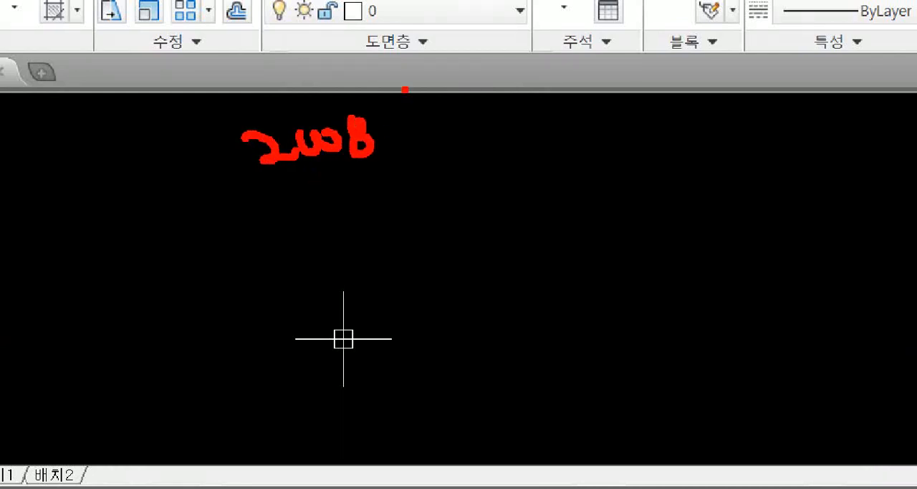
{"action": "left_click_drag", "start_coordinate": [403, 83], "coordinate": [406, 282]}
{"action": "mouse_move", "coordinate": [459, 129]}
{"action": "left_mouse_down"}
{"action": "mouse_move", "coordinate": [476, 154]}
{"action": "mouse_move", "coordinate": [579, 135]}
{"action": "mouse_move", "coordinate": [577, 173]}
{"action": "left_mouse_up"}
{"action": "left_click", "coordinate": [471, 165]}
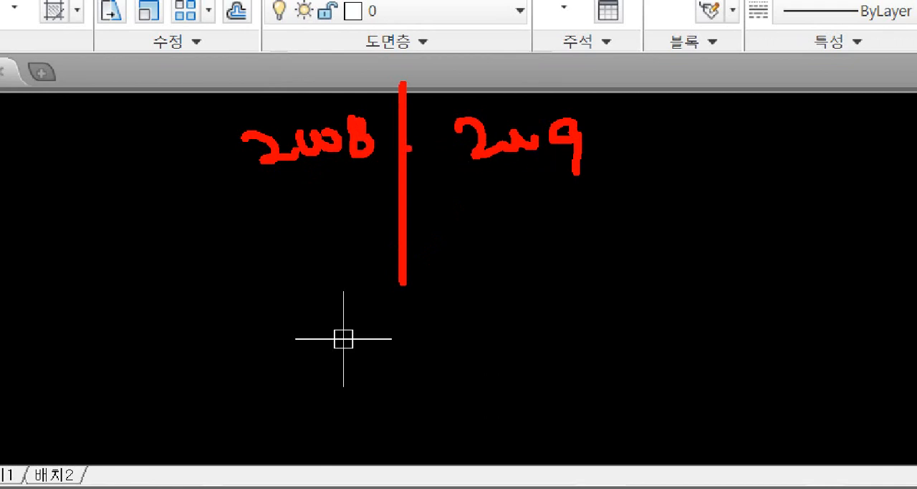
{"action": "left_click_drag", "start_coordinate": [406, 61], "coordinate": [404, 344]}
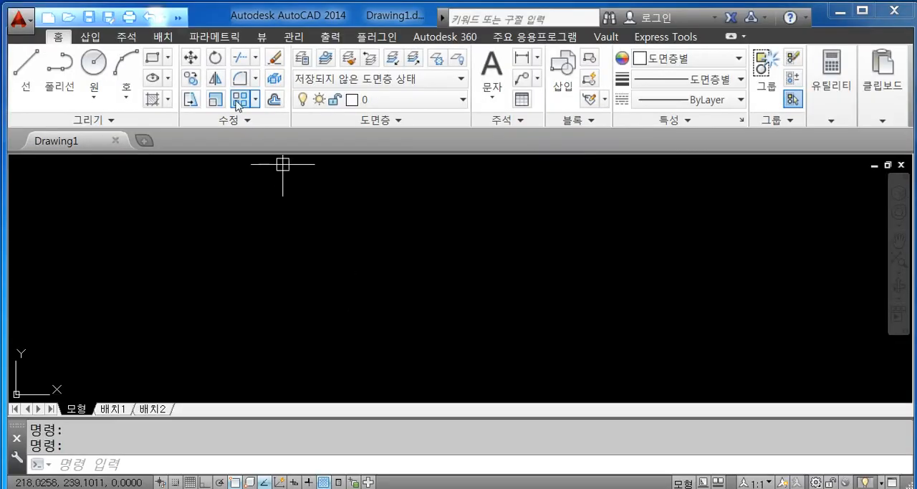
- Switch the workspace to AutoCAD Classic (AutoCAD 클래식)
{"action": "left_click", "coordinate": [181, 18]}
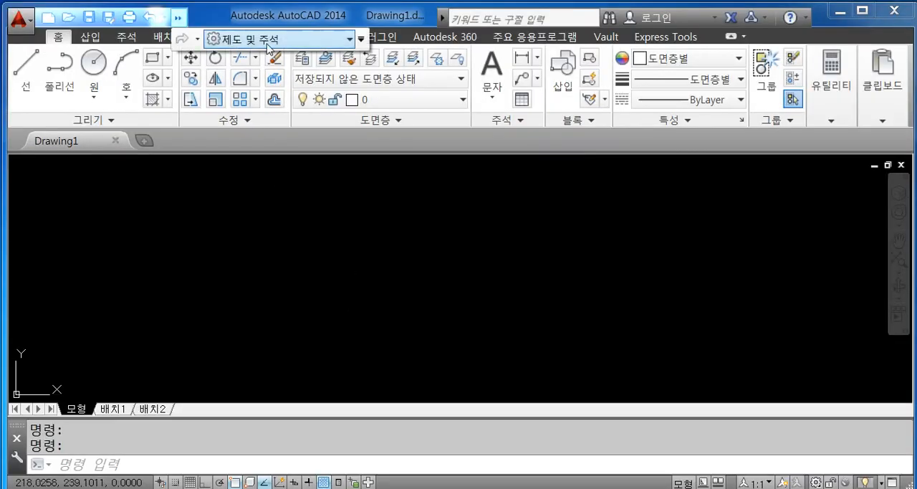
{"action": "left_click", "coordinate": [350, 41]}
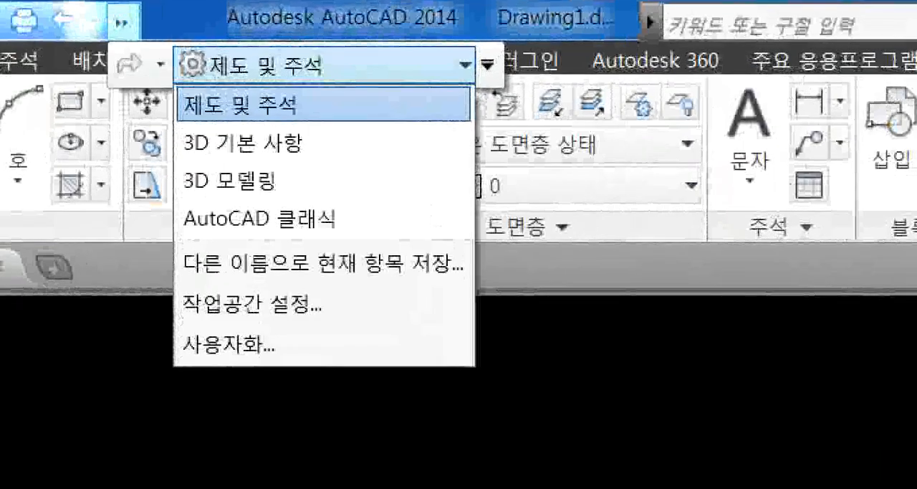
{"action": "left_click", "coordinate": [222, 76]}
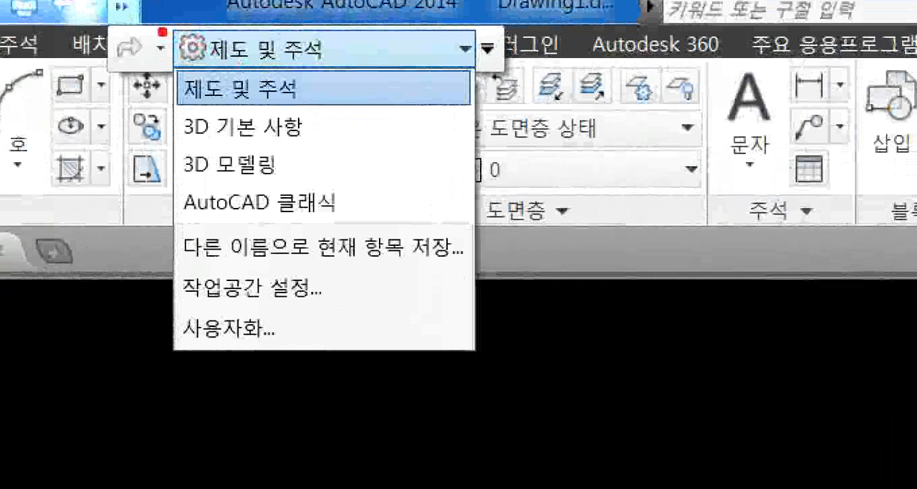
{"action": "left_click_drag", "start_coordinate": [162, 49], "coordinate": [436, 73], "text": "ctrl"}
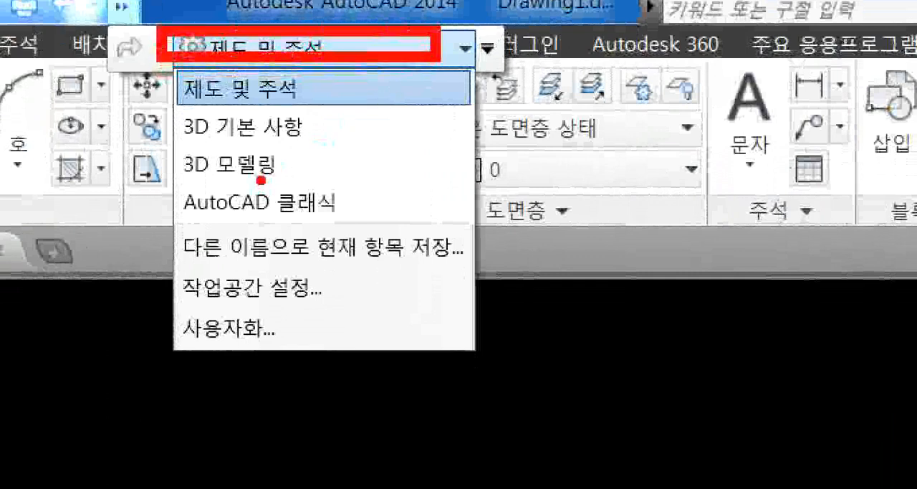
{"action": "left_click_drag", "start_coordinate": [265, 179], "coordinate": [262, 62], "text": "ctrl+shift"}
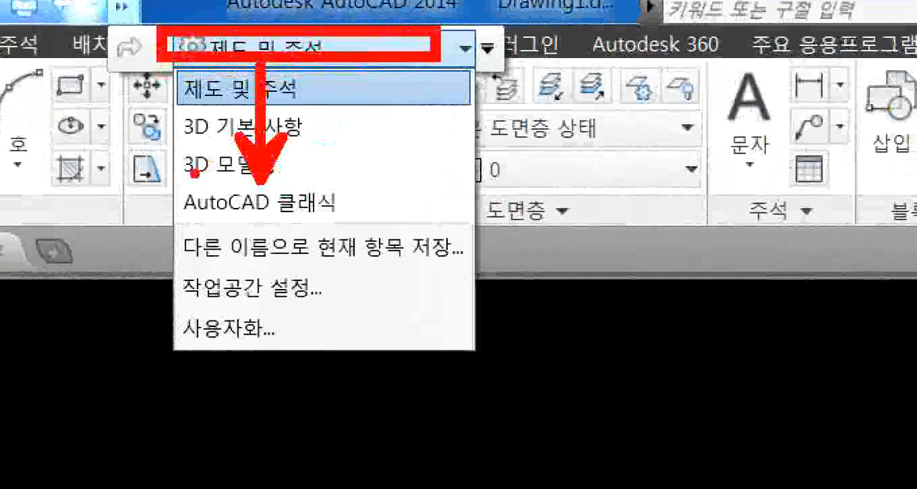
{"action": "left_click_drag", "start_coordinate": [172, 175], "coordinate": [363, 222], "text": "ctrl"}
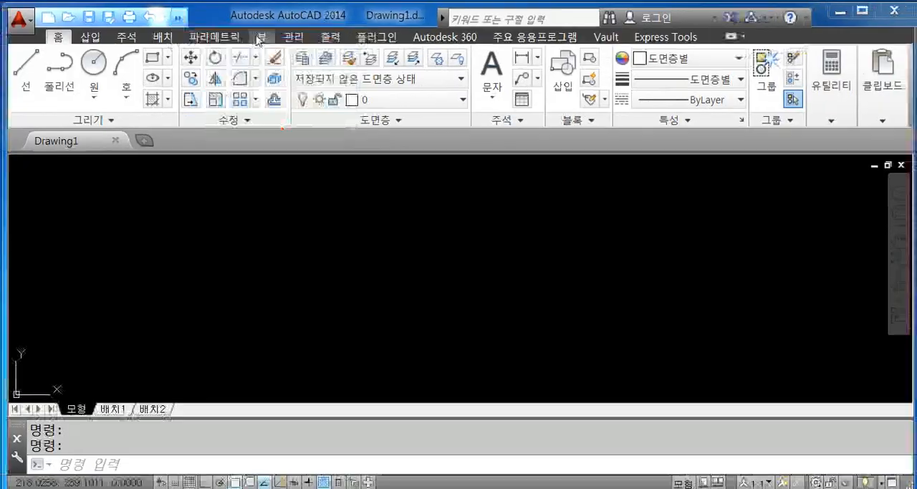
{"action": "left_click", "coordinate": [178, 16]}
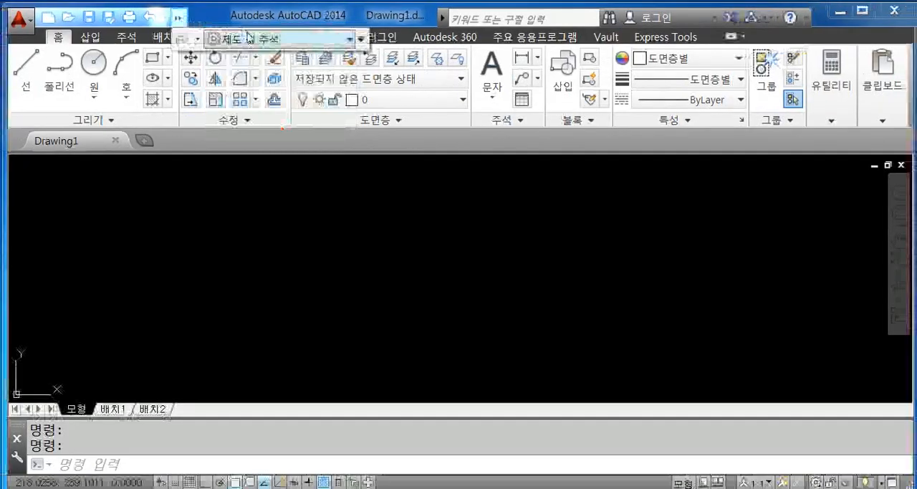
{"action": "left_click", "coordinate": [349, 38]}
{"action": "left_click", "coordinate": [264, 122]}
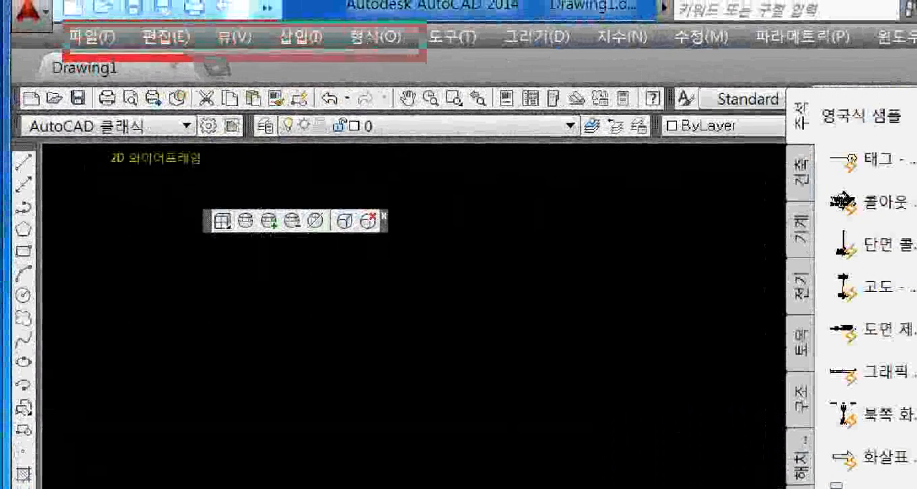
{"action": "mouse_move", "coordinate": [467, 52]}
{"action": "left_mouse_down"}
{"action": "mouse_move", "coordinate": [476, 69]}
{"action": "mouse_move", "coordinate": [498, 58]}
{"action": "mouse_move", "coordinate": [498, 76]}
{"action": "left_mouse_up"}
{"action": "left_click_drag", "start_coordinate": [506, 44], "coordinate": [507, 80]}
{"action": "mouse_move", "coordinate": [511, 45]}
{"action": "left_mouse_down"}
{"action": "mouse_move", "coordinate": [518, 53]}
{"action": "mouse_move", "coordinate": [535, 47]}
{"action": "left_mouse_up"}
{"action": "mouse_move", "coordinate": [519, 66]}
{"action": "left_mouse_down"}
{"action": "mouse_move", "coordinate": [540, 60]}
{"action": "mouse_move", "coordinate": [532, 76]}
{"action": "left_mouse_up"}
{"action": "mouse_move", "coordinate": [539, 63]}
{"action": "left_mouse_down"}
{"action": "mouse_move", "coordinate": [546, 84]}
{"action": "mouse_move", "coordinate": [549, 66]}
{"action": "mouse_move", "coordinate": [557, 70]}
{"action": "left_mouse_up"}
{"action": "left_click_drag", "start_coordinate": [562, 48], "coordinate": [560, 72]}
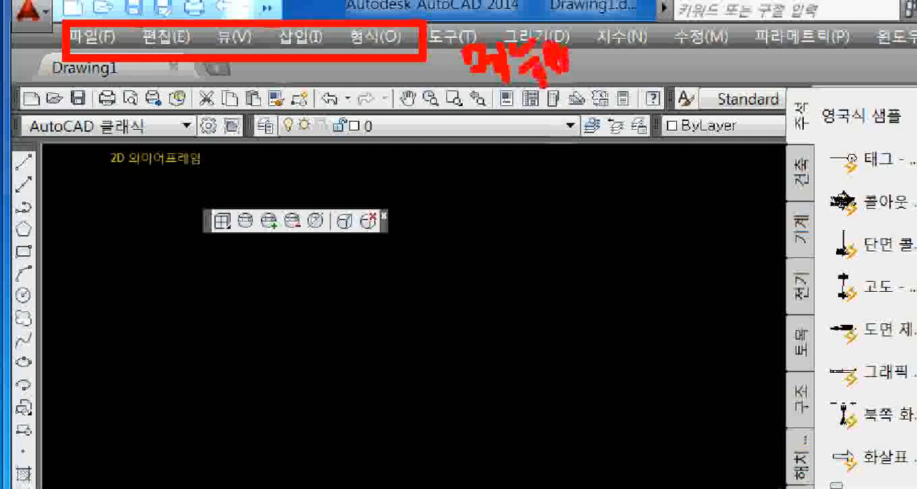
{"action": "key", "text": "Escape"}
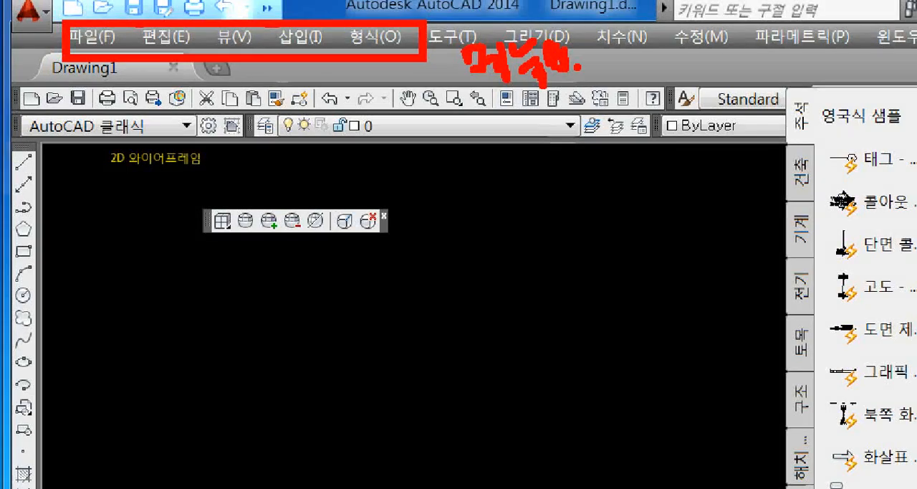
{"action": "key", "text": "Escape"}
{"action": "left_click", "coordinate": [96, 35]}
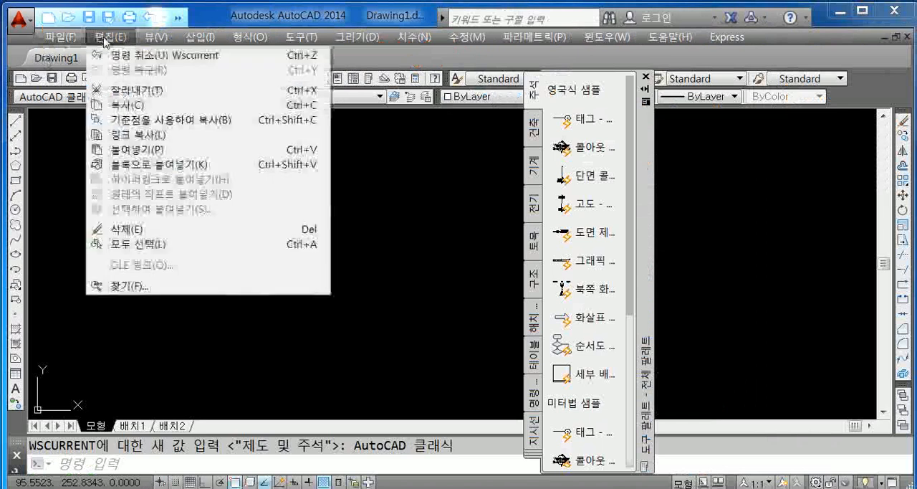
{"action": "left_click", "coordinate": [243, 38]}
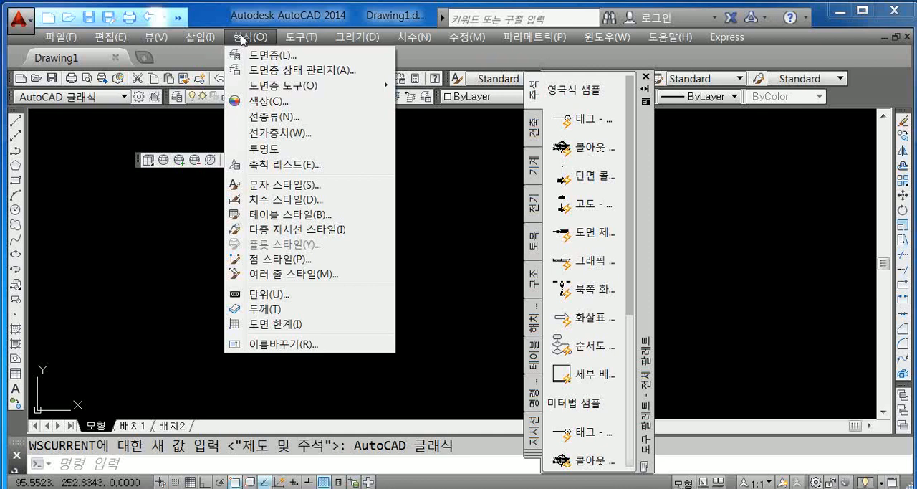
{"action": "left_click", "coordinate": [243, 37]}
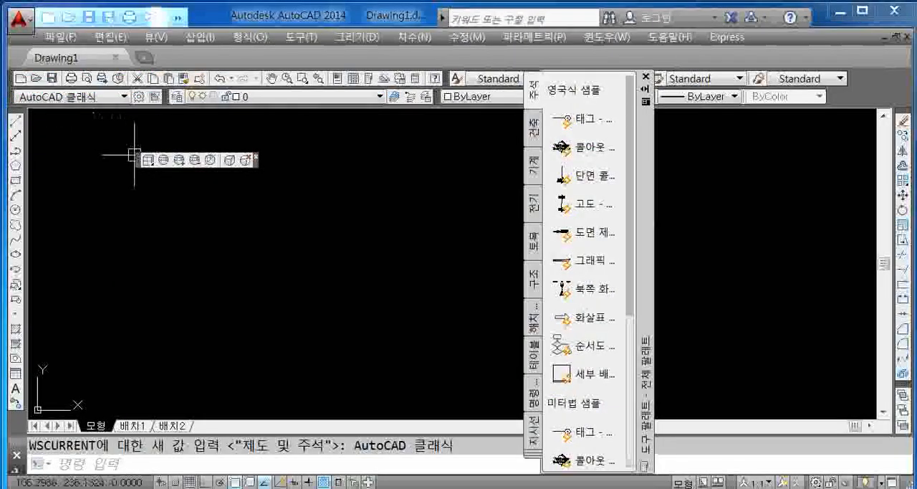
- Move the floating toolbar aside in the drawing area and close the tool palettes
{"action": "left_click_drag", "start_coordinate": [139, 160], "coordinate": [227, 136]}
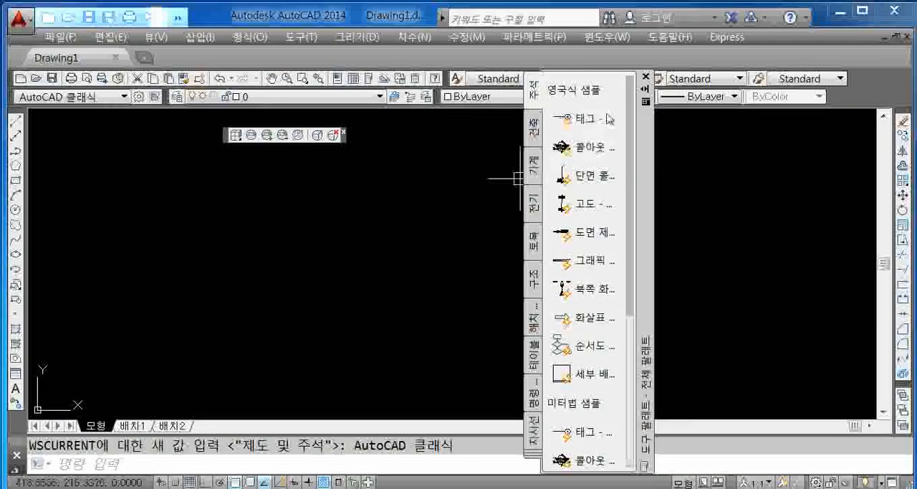
{"action": "left_click", "coordinate": [645, 76]}
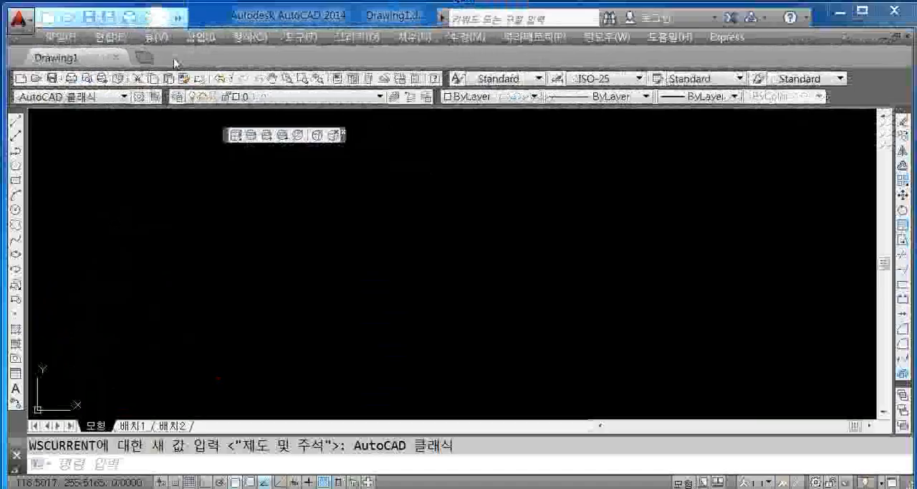
{"action": "left_click", "coordinate": [200, 36]}
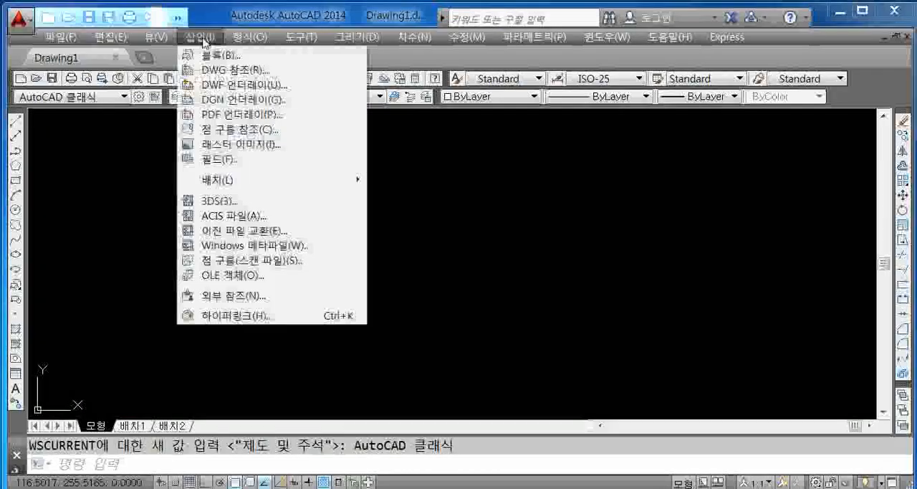
{"action": "key", "text": "Escape"}
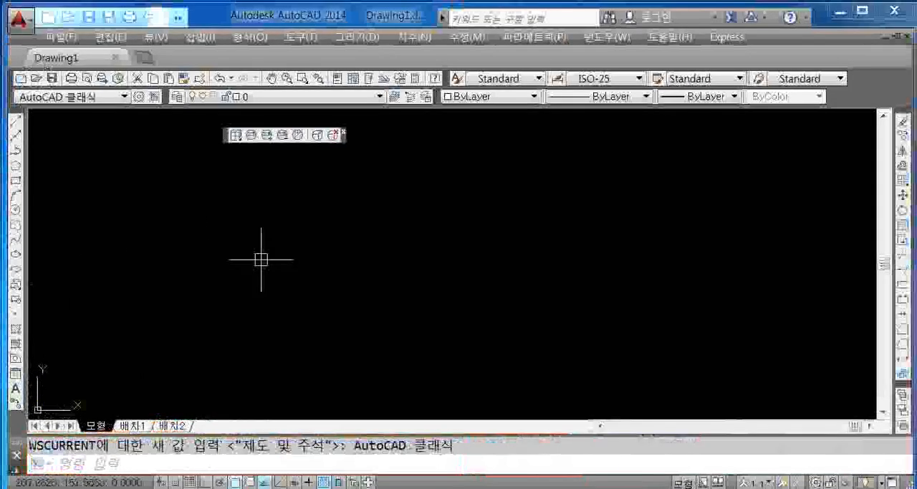
- Switch the workspace to Drafting & Annotation (제도 및 주석) and close the Autodesk 360 design feed palette
{"action": "left_click", "coordinate": [178, 17]}
{"action": "left_click", "coordinate": [316, 41]}
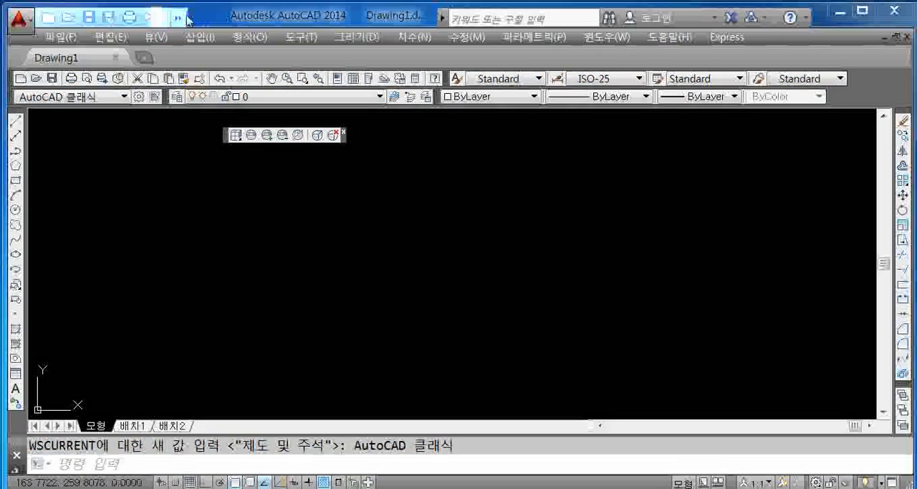
{"action": "left_click", "coordinate": [121, 27]}
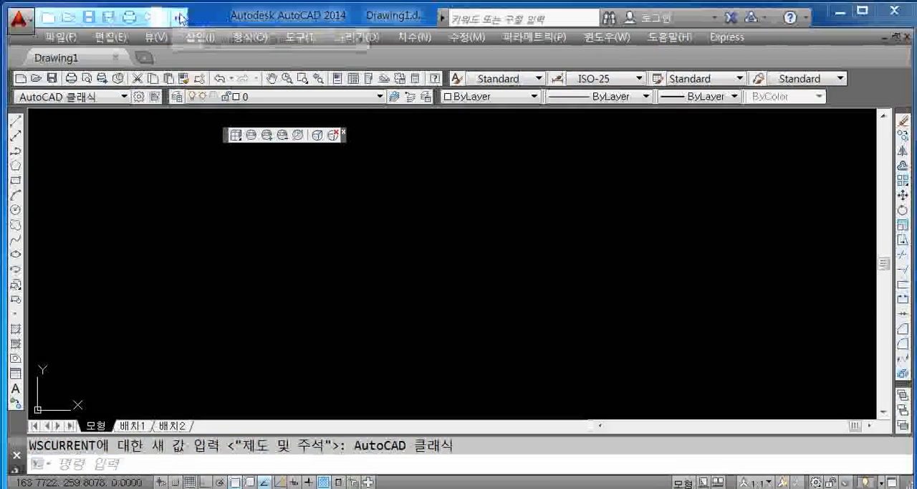
{"action": "left_click", "coordinate": [276, 38]}
{"action": "left_click", "coordinate": [278, 60]}
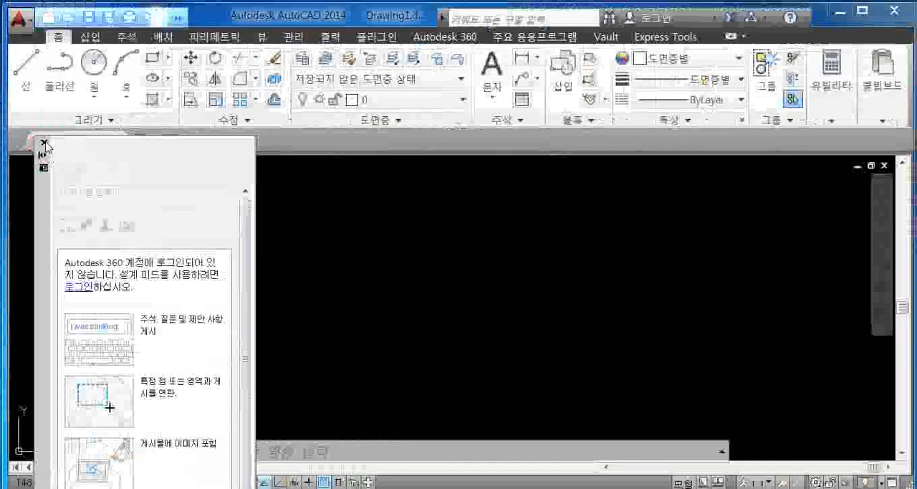
{"action": "left_click", "coordinate": [45, 143]}
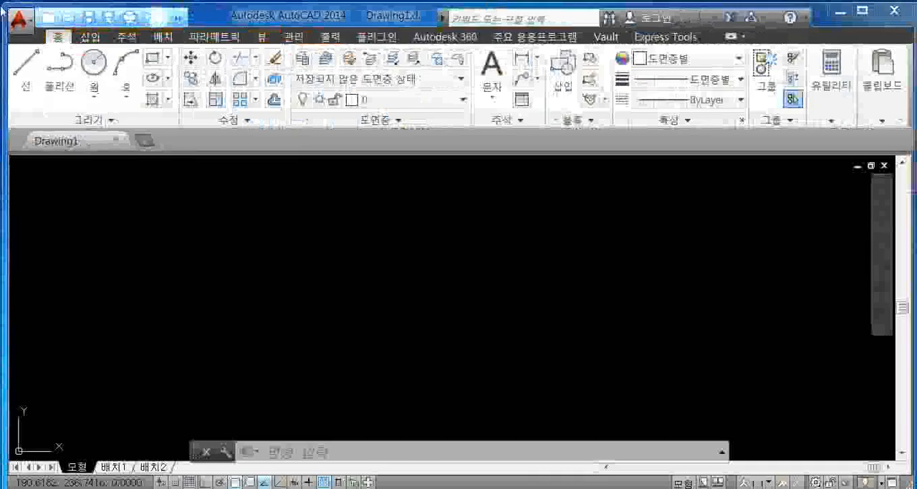
- Examine the Insert, Annotate, Layout and Parametric command sets of the ribbon, returning to the Home commands
{"action": "left_click", "coordinate": [90, 38]}
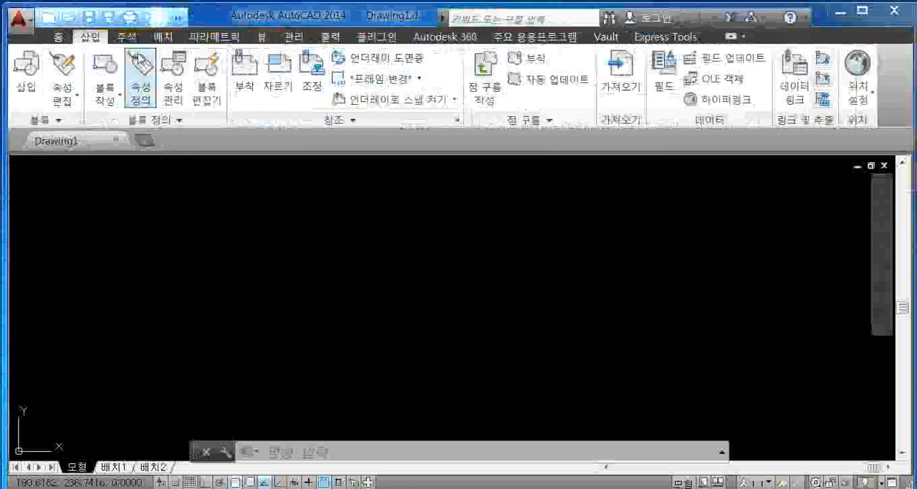
{"action": "left_click", "coordinate": [130, 40]}
{"action": "left_click", "coordinate": [164, 36]}
{"action": "left_click", "coordinate": [214, 36]}
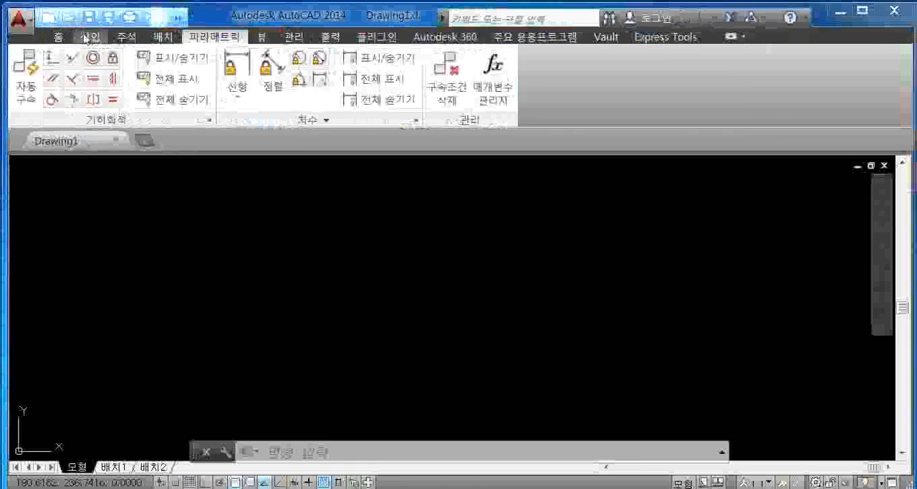
{"action": "left_click", "coordinate": [62, 37]}
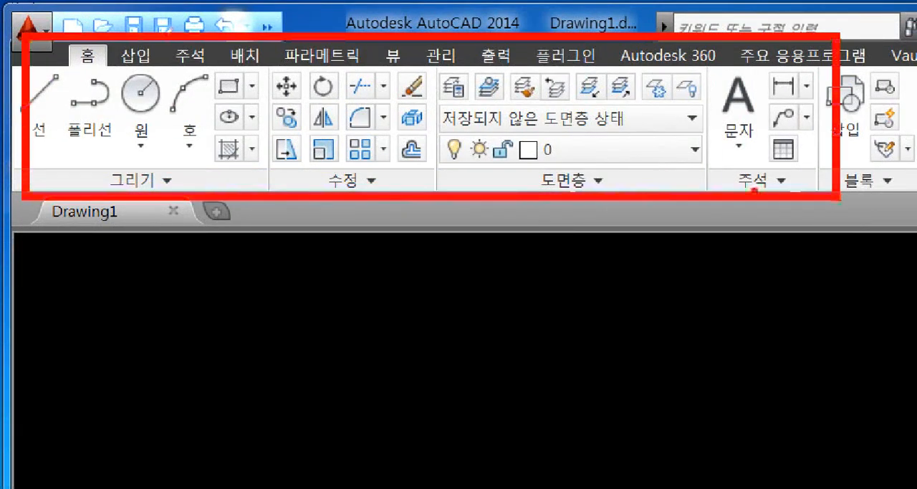
{"action": "left_click_drag", "start_coordinate": [361, 117], "coordinate": [432, 138]}
{"action": "mouse_move", "coordinate": [428, 85]}
{"action": "left_mouse_down"}
{"action": "mouse_move", "coordinate": [442, 190]}
{"action": "mouse_move", "coordinate": [502, 138]}
{"action": "mouse_move", "coordinate": [501, 85]}
{"action": "left_mouse_up"}
{"action": "left_click_drag", "start_coordinate": [475, 121], "coordinate": [502, 114]}
{"action": "mouse_move", "coordinate": [506, 135]}
{"action": "left_mouse_down"}
{"action": "mouse_move", "coordinate": [505, 150]}
{"action": "mouse_move", "coordinate": [588, 178]}
{"action": "left_mouse_up"}
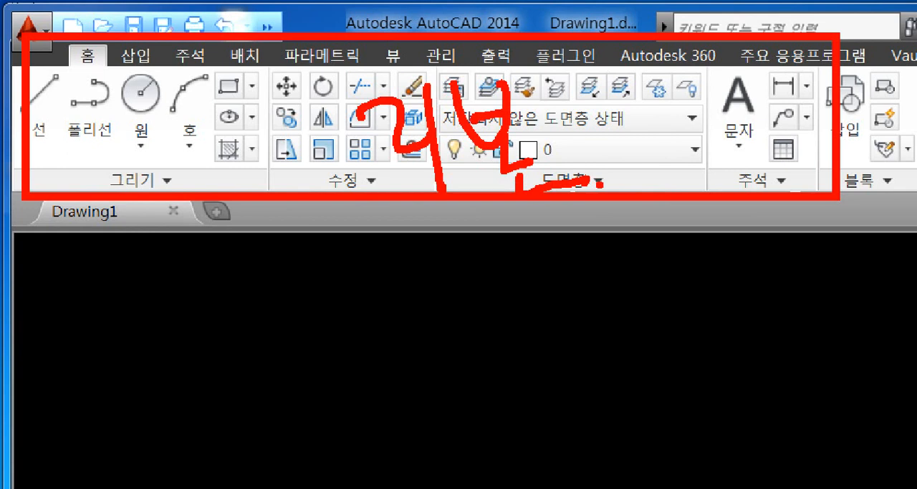
{"action": "key", "text": "Escape"}
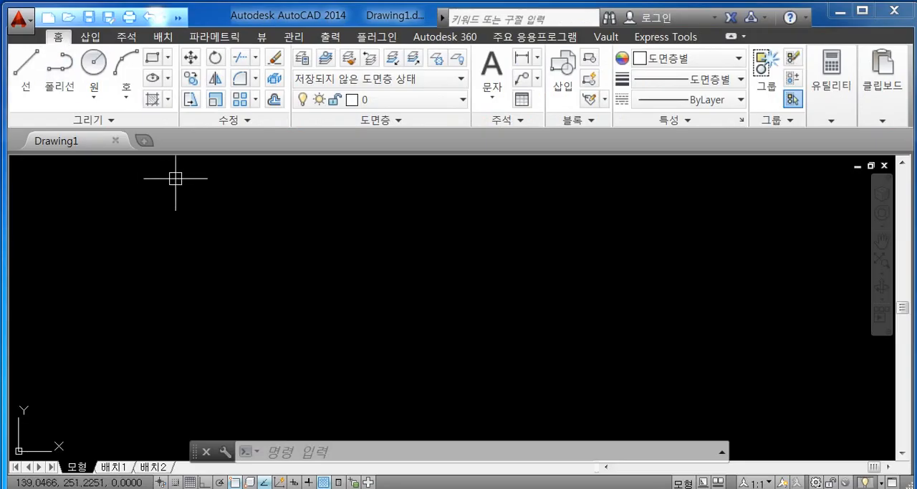
{"action": "left_click", "coordinate": [88, 44]}
{"action": "key", "text": "ctrl+1"}
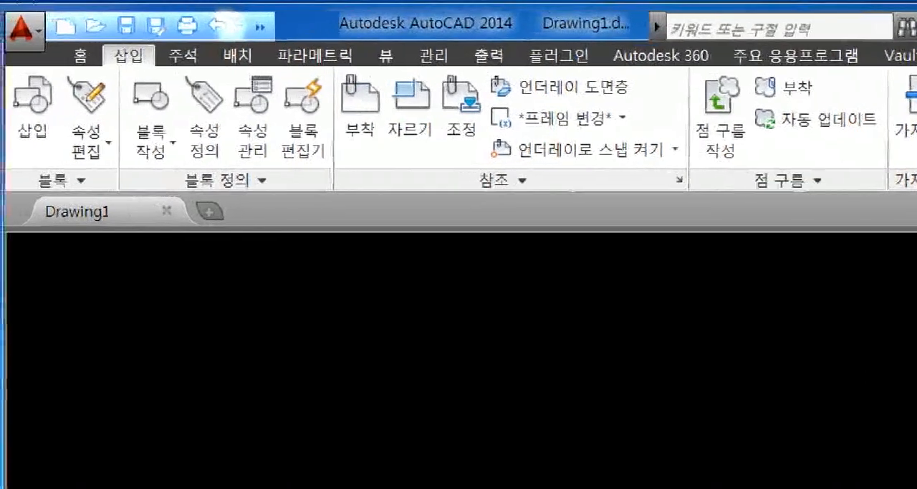
{"action": "left_click", "coordinate": [119, 63]}
{"action": "left_click_drag", "start_coordinate": [55, 39], "coordinate": [251, 84], "text": "ctrl"}
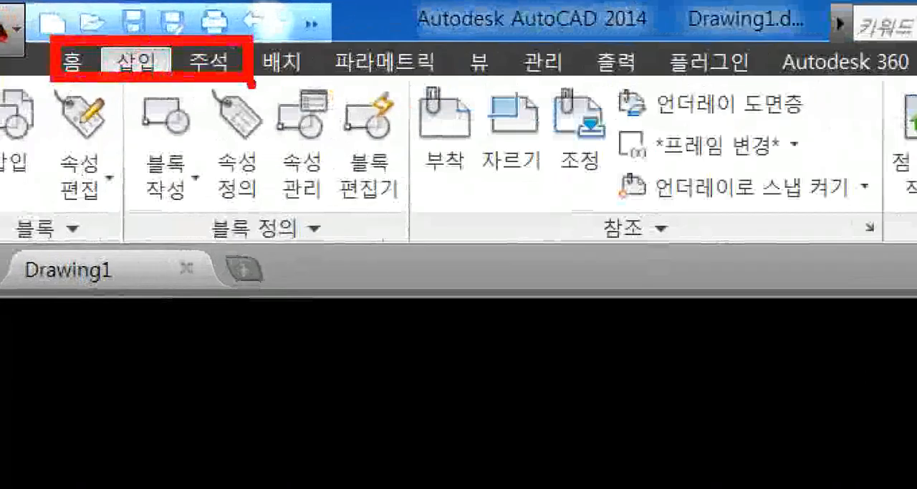
{"action": "key", "text": "Escape"}
{"action": "left_click", "coordinate": [62, 40]}
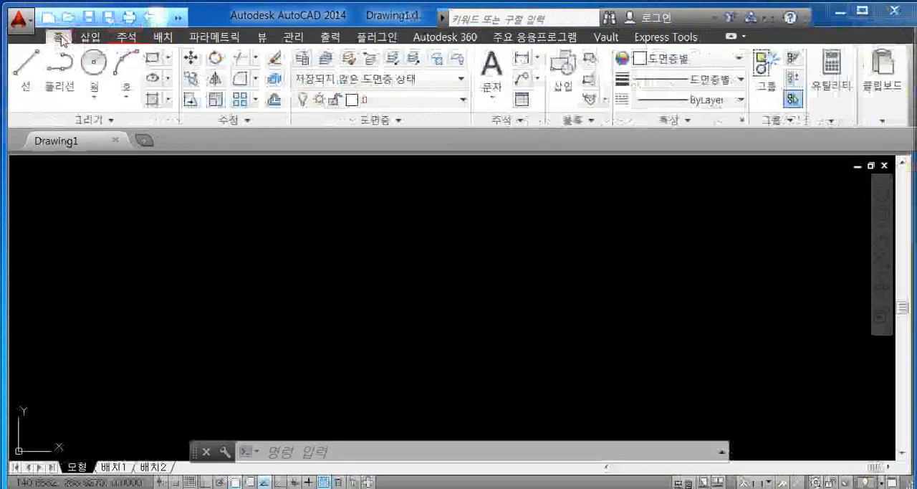
{"action": "key", "text": "ctrl+1"}
{"action": "left_click", "coordinate": [90, 59]}
{"action": "mouse_move", "coordinate": [12, 66]}
{"action": "left_mouse_down", "text": "ctrl"}
{"action": "mouse_move", "coordinate": [208, 147]}
{"action": "mouse_move", "coordinate": [268, 193]}
{"action": "left_mouse_up", "text": "ctrl"}
{"action": "left_click_drag", "start_coordinate": [279, 70], "coordinate": [421, 195], "text": "ctrl"}
{"action": "mouse_move", "coordinate": [152, 203]}
{"action": "left_mouse_down"}
{"action": "mouse_move", "coordinate": [108, 201]}
{"action": "mouse_move", "coordinate": [187, 202]}
{"action": "mouse_move", "coordinate": [181, 251]}
{"action": "mouse_move", "coordinate": [199, 232]}
{"action": "mouse_move", "coordinate": [263, 245]}
{"action": "mouse_move", "coordinate": [287, 228]}
{"action": "mouse_move", "coordinate": [300, 237]}
{"action": "mouse_move", "coordinate": [300, 274]}
{"action": "left_mouse_up"}
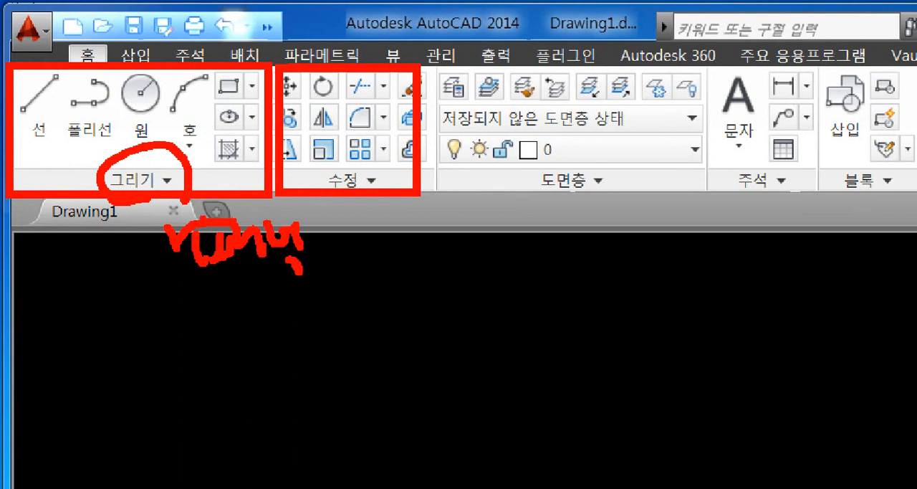
{"action": "left_click_drag", "start_coordinate": [349, 197], "coordinate": [349, 206]}
{"action": "left_click_drag", "start_coordinate": [559, 189], "coordinate": [561, 212]}
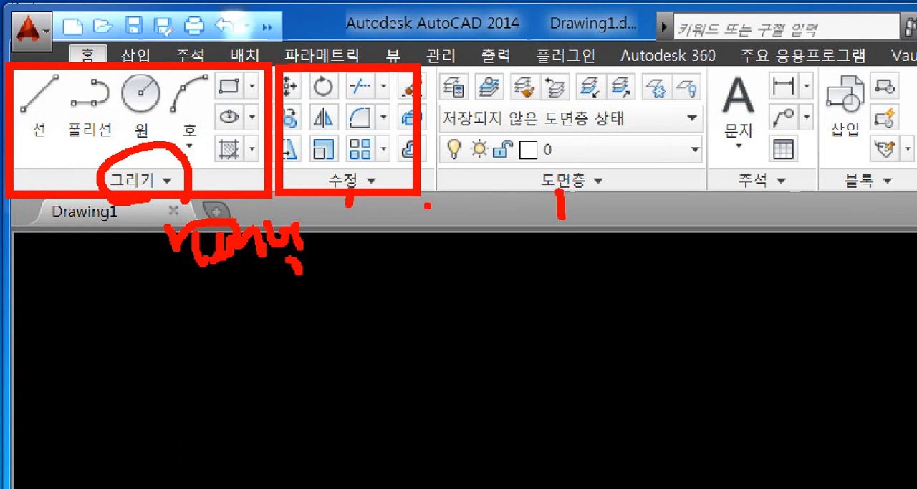
{"action": "mouse_move", "coordinate": [59, 131]}
{"action": "left_mouse_down"}
{"action": "mouse_move", "coordinate": [4, 76]}
{"action": "mouse_move", "coordinate": [49, 88]}
{"action": "mouse_move", "coordinate": [35, 139]}
{"action": "left_mouse_up"}
{"action": "mouse_move", "coordinate": [61, 86]}
{"action": "left_mouse_down"}
{"action": "mouse_move", "coordinate": [114, 133]}
{"action": "mouse_move", "coordinate": [81, 122]}
{"action": "left_mouse_up"}
{"action": "mouse_move", "coordinate": [116, 127]}
{"action": "left_mouse_down"}
{"action": "mouse_move", "coordinate": [107, 124]}
{"action": "mouse_move", "coordinate": [139, 125]}
{"action": "left_mouse_up"}
{"action": "key", "text": "Escape"}
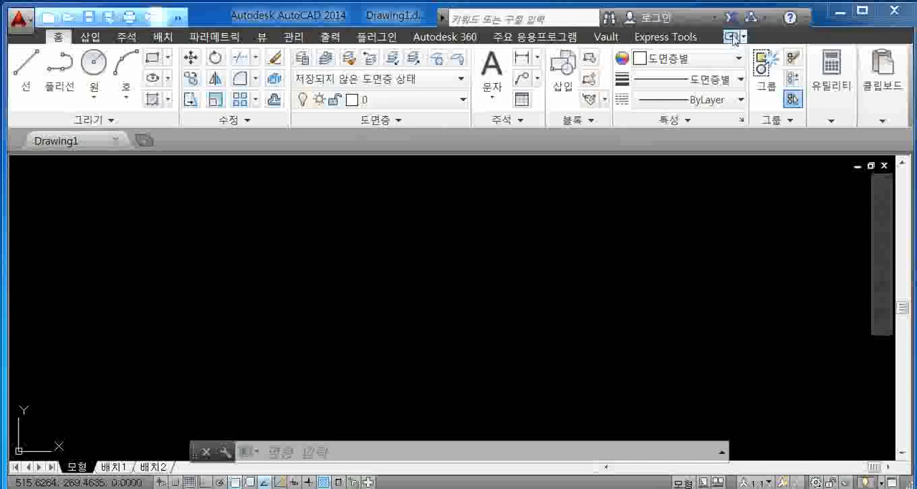
- Cycle the ribbon repeatedly through its minimized states (panel buttons, panel titles, tabs only) and restore the full ribbon
{"action": "left_click", "coordinate": [758, 145]}
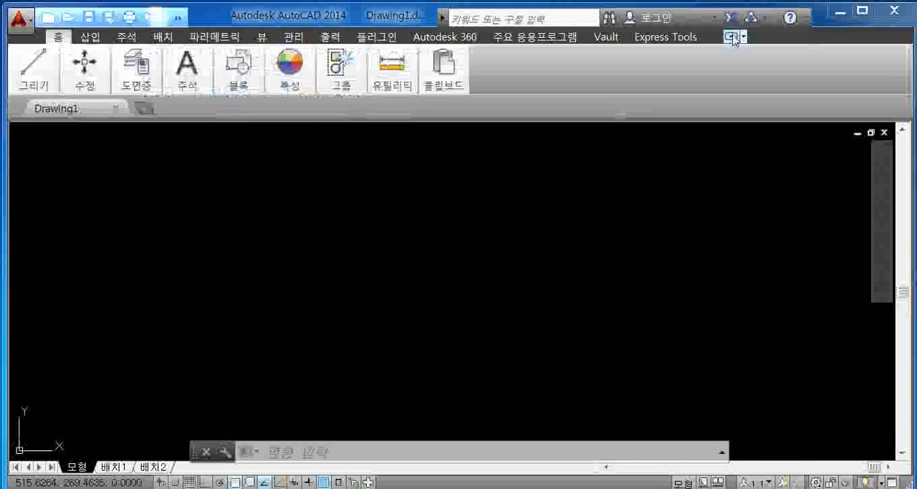
{"action": "left_click", "coordinate": [731, 37]}
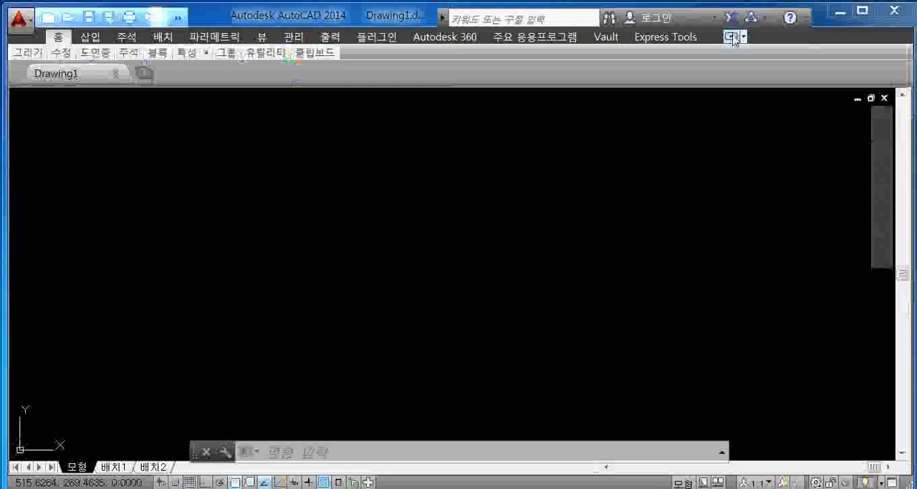
{"action": "left_click", "coordinate": [731, 37]}
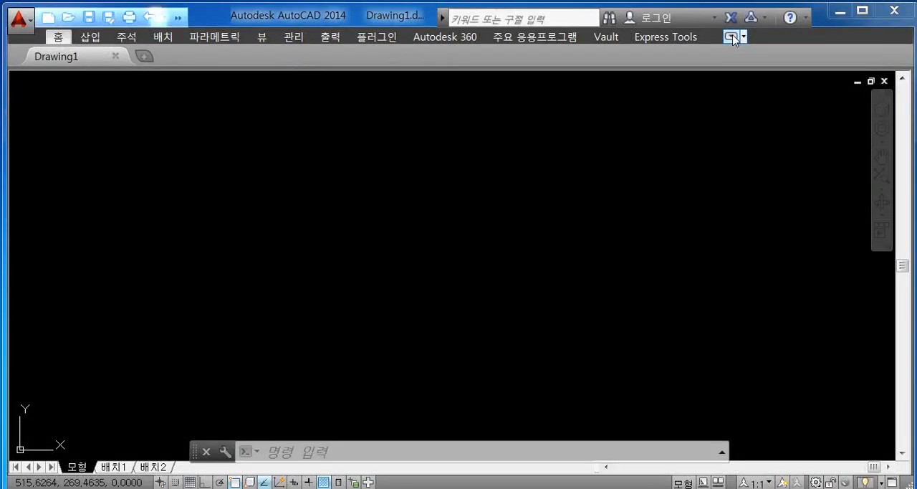
{"action": "left_click", "coordinate": [731, 36]}
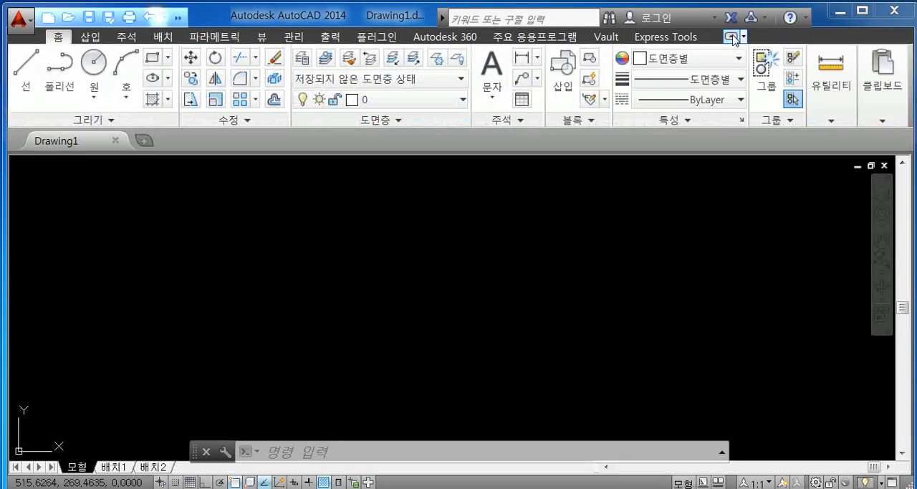
{"action": "left_click", "coordinate": [731, 37]}
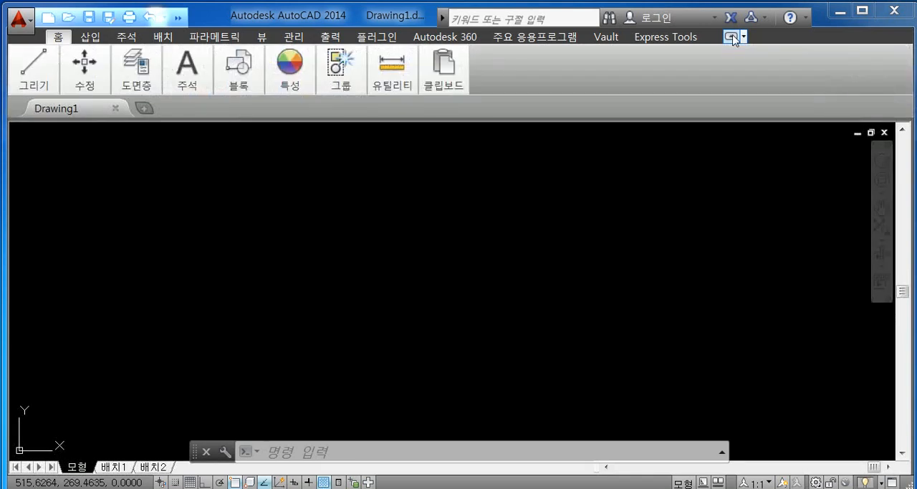
{"action": "left_click", "coordinate": [731, 36]}
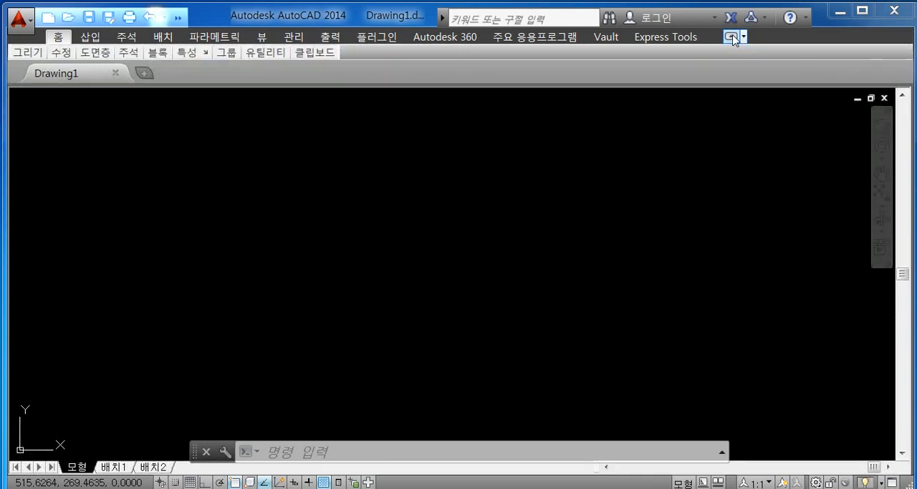
{"action": "left_click", "coordinate": [731, 36]}
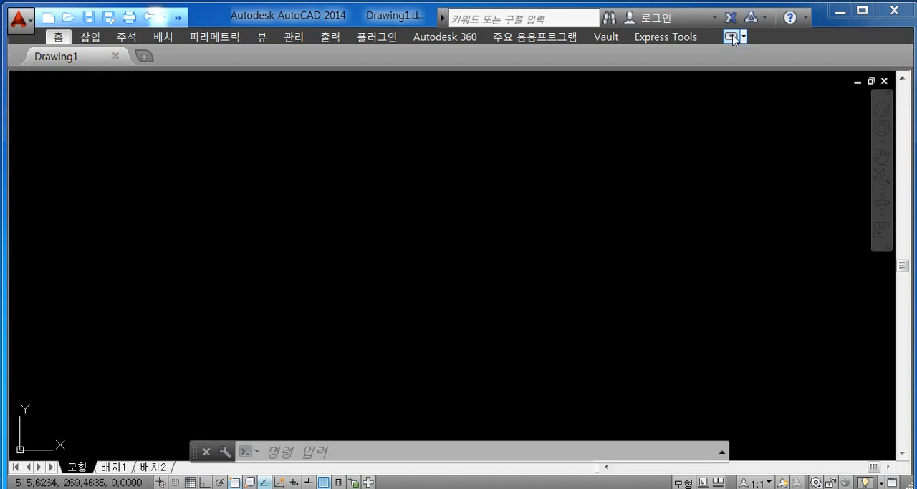
{"action": "left_click", "coordinate": [731, 37]}
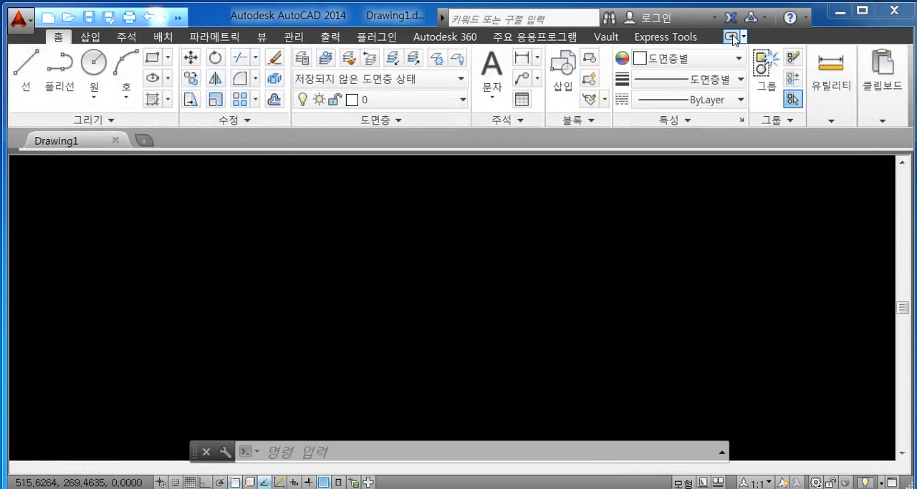
{"action": "left_click", "coordinate": [731, 37]}
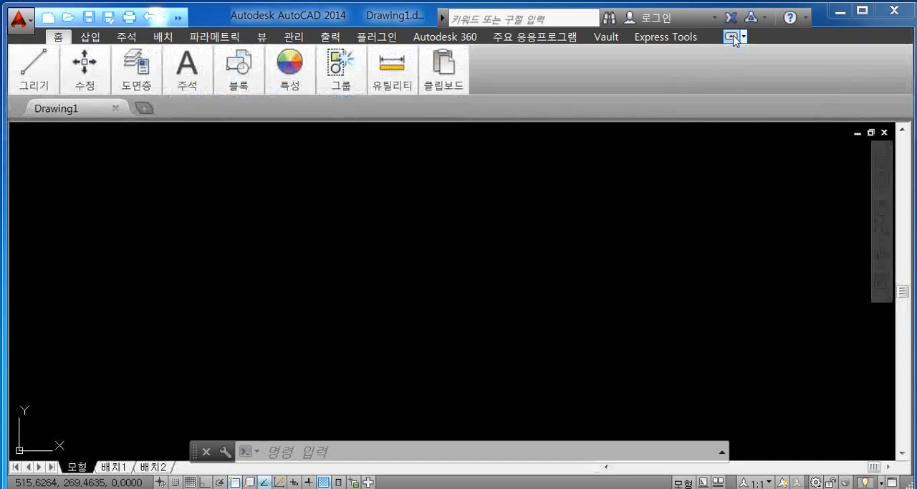
{"action": "left_click", "coordinate": [732, 37]}
{"action": "left_click", "coordinate": [732, 37]}
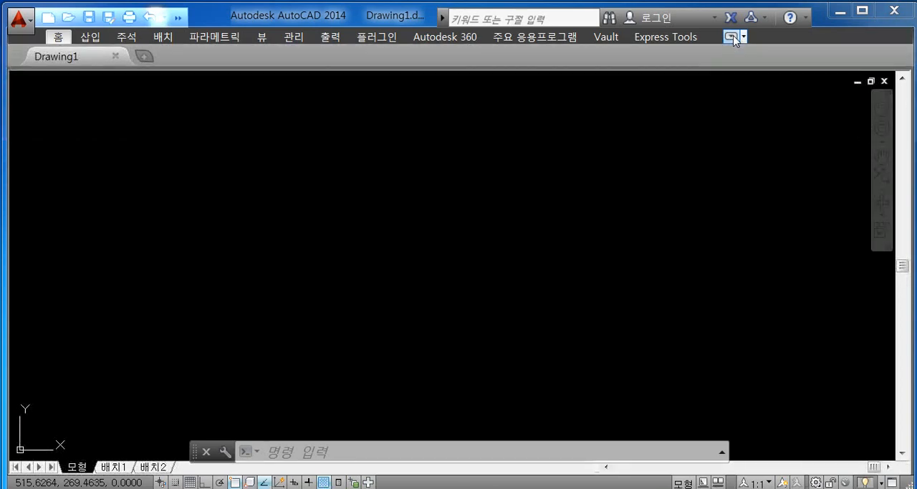
{"action": "left_click", "coordinate": [732, 37]}
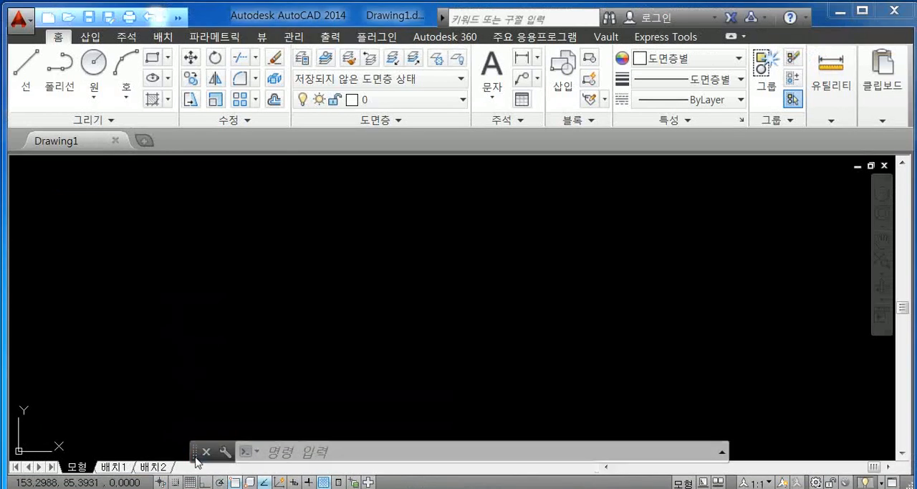
- Float the command line window in the middle of the drawing area, and dock it along the bottom edge below the layout tabs
{"action": "mouse_move", "coordinate": [196, 460]}
{"action": "left_mouse_down"}
{"action": "mouse_move", "coordinate": [314, 275]}
{"action": "mouse_move", "coordinate": [295, 240]}
{"action": "mouse_move", "coordinate": [266, 301]}
{"action": "mouse_move", "coordinate": [289, 250]}
{"action": "mouse_move", "coordinate": [227, 255]}
{"action": "left_mouse_up"}
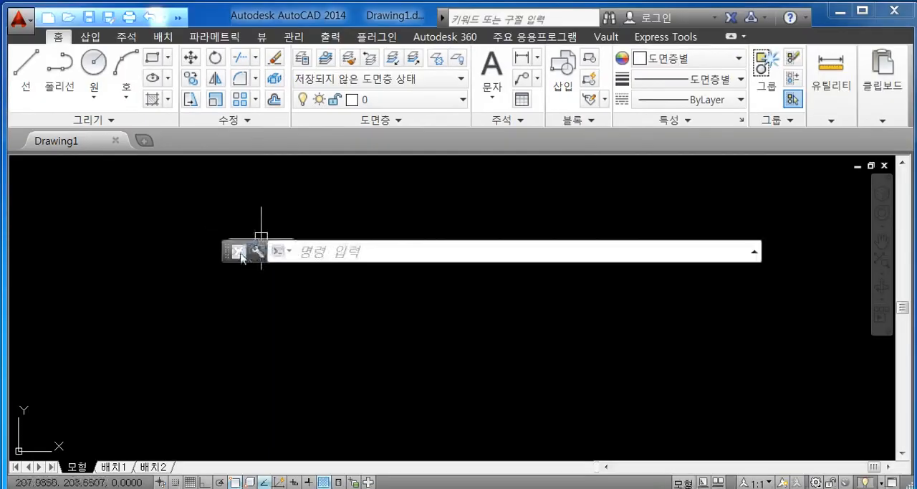
{"action": "mouse_move", "coordinate": [225, 252]}
{"action": "left_mouse_down"}
{"action": "mouse_move", "coordinate": [234, 241]}
{"action": "mouse_move", "coordinate": [239, 249]}
{"action": "left_mouse_up"}
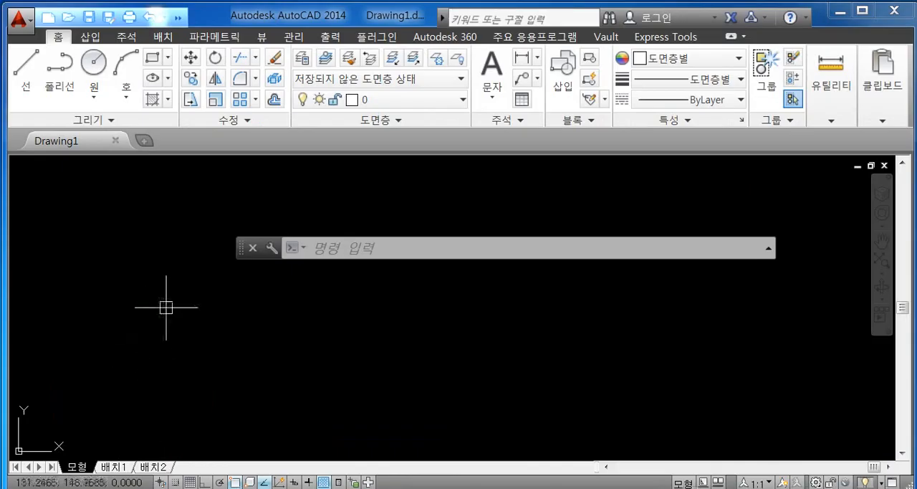
{"action": "left_click_drag", "start_coordinate": [241, 252], "coordinate": [291, 462]}
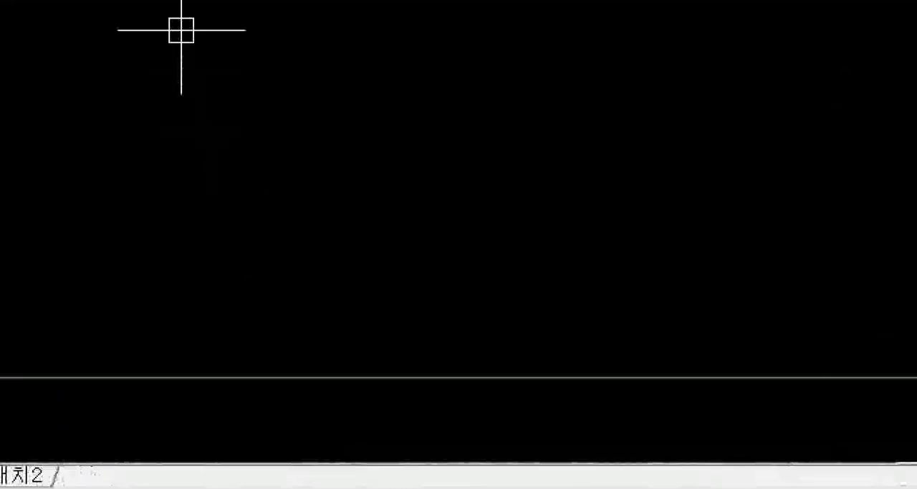
{"action": "left_click_drag", "start_coordinate": [224, 383], "coordinate": [699, 397], "text": "shift"}
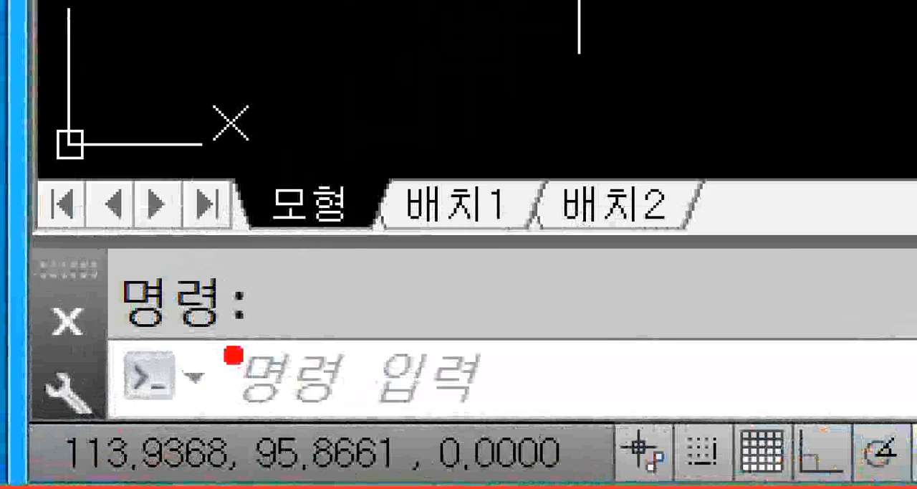
{"action": "mouse_move", "coordinate": [234, 242]}
{"action": "left_mouse_down", "text": "ctrl"}
{"action": "mouse_move", "coordinate": [328, 288]}
{"action": "mouse_move", "coordinate": [653, 336]}
{"action": "mouse_move", "coordinate": [420, 379]}
{"action": "mouse_move", "coordinate": [225, 399]}
{"action": "left_mouse_up", "text": "ctrl"}
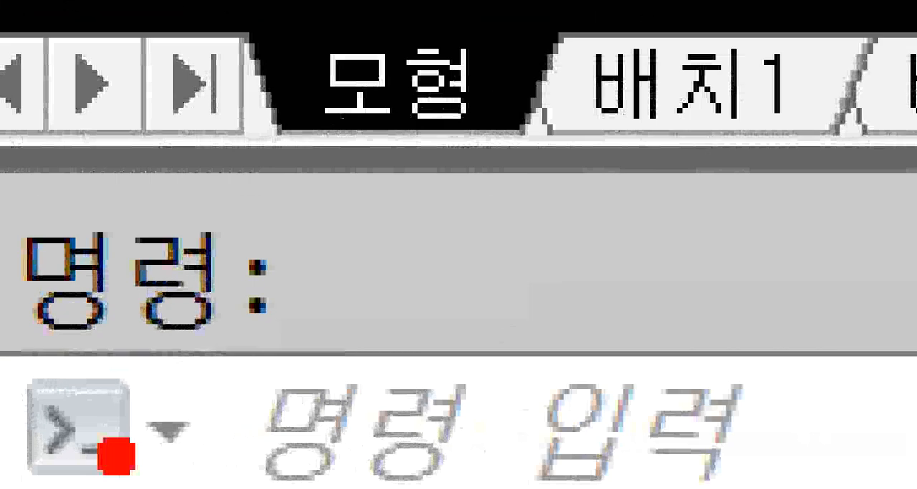
{"action": "left_click_drag", "start_coordinate": [116, 457], "coordinate": [511, 438]}
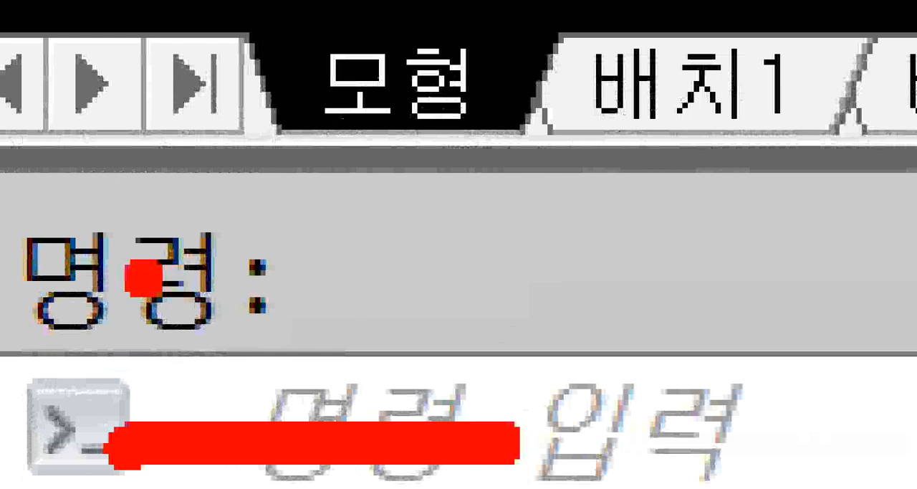
{"action": "left_click_drag", "start_coordinate": [137, 272], "coordinate": [337, 283]}
{"action": "mouse_move", "coordinate": [364, 137]}
{"action": "left_mouse_down"}
{"action": "mouse_move", "coordinate": [501, 280]}
{"action": "mouse_move", "coordinate": [487, 301]}
{"action": "mouse_move", "coordinate": [519, 309]}
{"action": "left_mouse_up"}
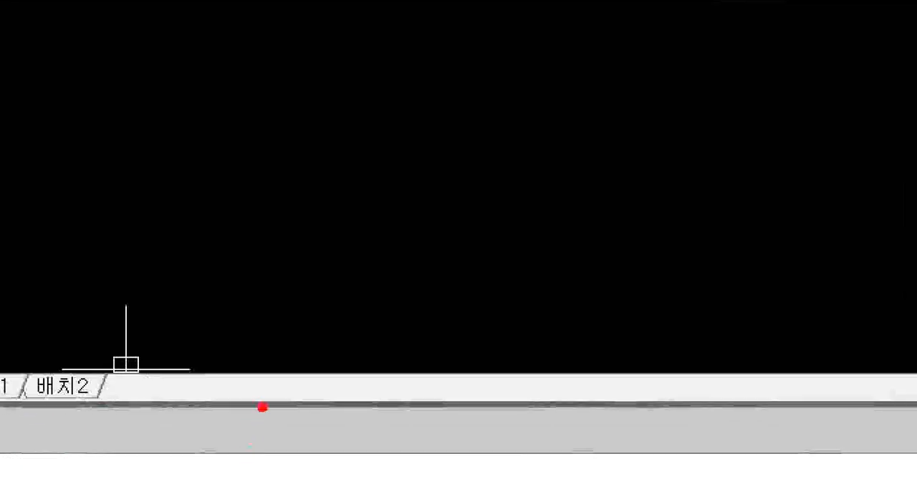
{"action": "left_click_drag", "start_coordinate": [265, 403], "coordinate": [371, 398]}
{"action": "left_click_drag", "start_coordinate": [276, 420], "coordinate": [367, 420]}
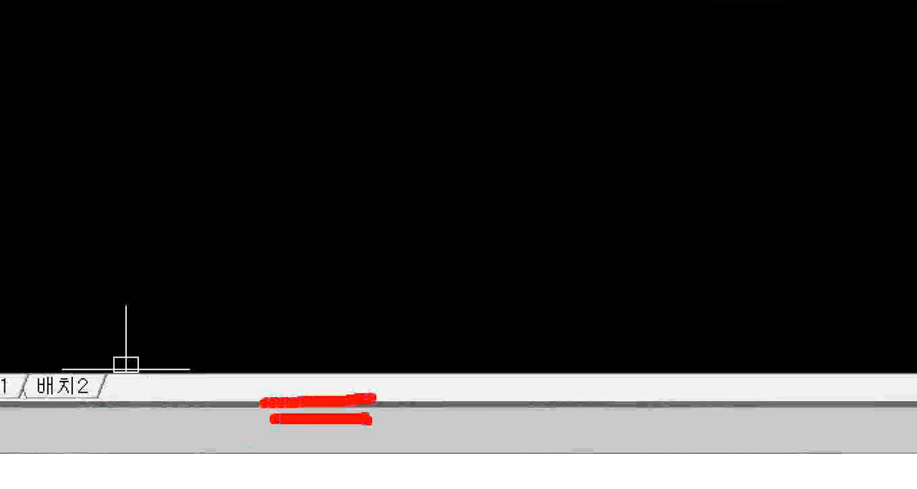
{"action": "left_click_drag", "start_coordinate": [326, 343], "coordinate": [326, 386], "text": "ctrl+shift"}
{"action": "left_click_drag", "start_coordinate": [326, 466], "coordinate": [326, 428], "text": "ctrl+shift"}
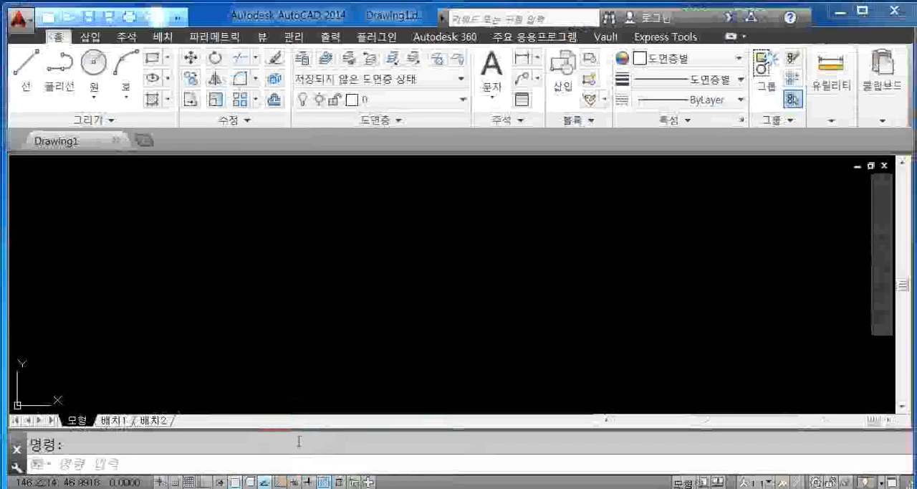
- Enlarge the docked command line window upward to show two lines of command history
{"action": "left_click_drag", "start_coordinate": [303, 430], "coordinate": [305, 409]}
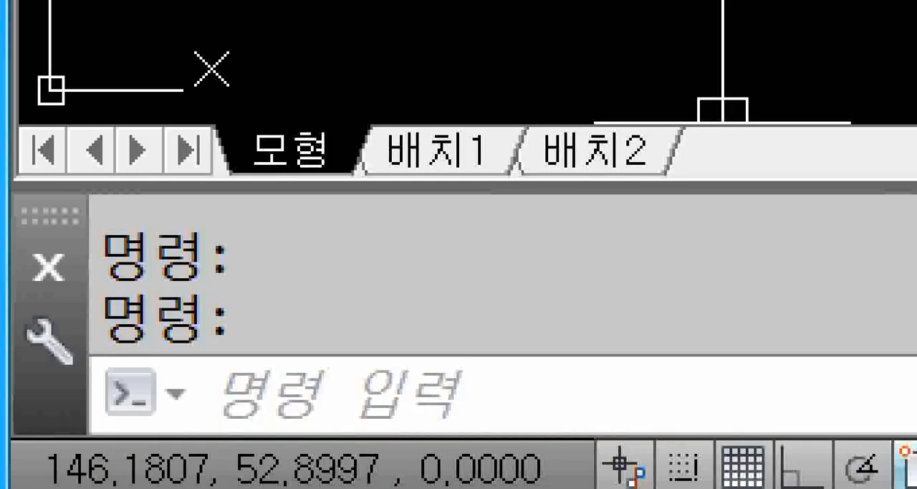
{"action": "left_click_drag", "start_coordinate": [194, 399], "coordinate": [338, 396]}
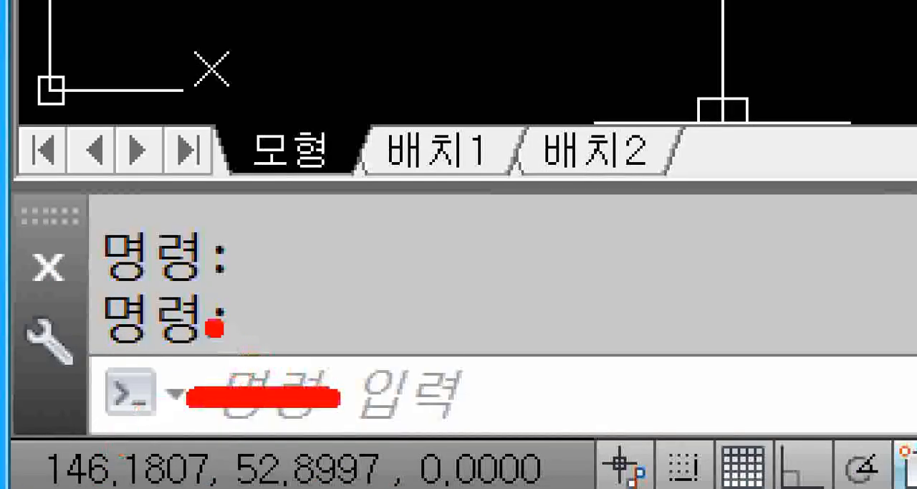
{"action": "left_click_drag", "start_coordinate": [214, 327], "coordinate": [324, 328]}
{"action": "mouse_move", "coordinate": [222, 252]}
{"action": "left_mouse_down"}
{"action": "mouse_move", "coordinate": [331, 253]}
{"action": "mouse_move", "coordinate": [328, 265]}
{"action": "left_mouse_up"}
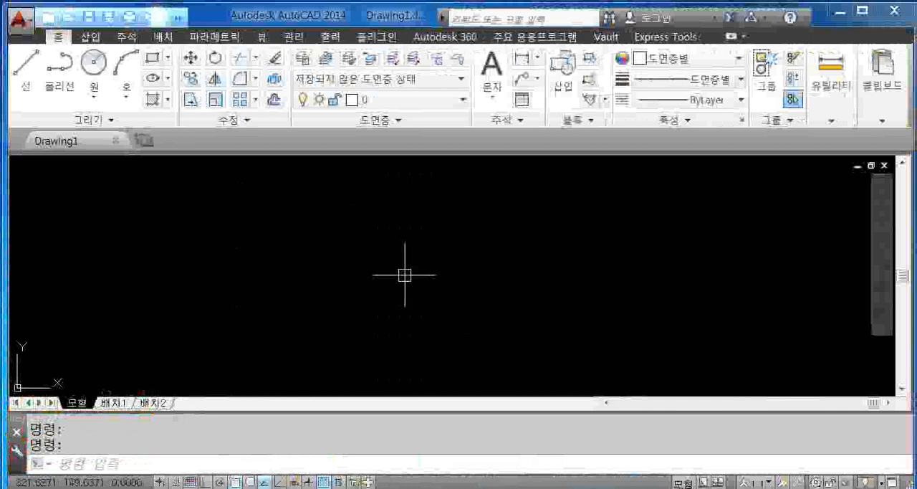
- Hide the command line window, accepting the closing confirmation, and display it again
{"action": "key", "text": "ctrl+9"}
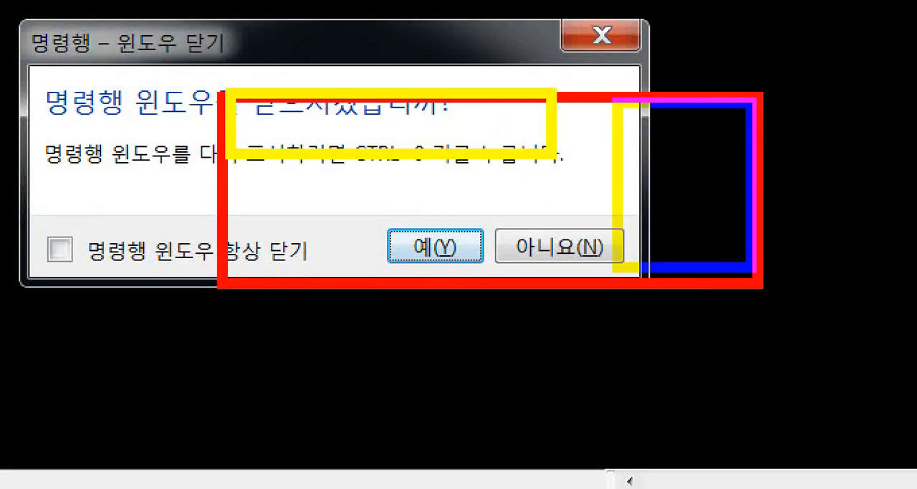
{"action": "left_click_drag", "start_coordinate": [751, 267], "coordinate": [751, 268], "text": "ctrl"}
{"action": "left_click_drag", "start_coordinate": [706, 164], "coordinate": [843, 210]}
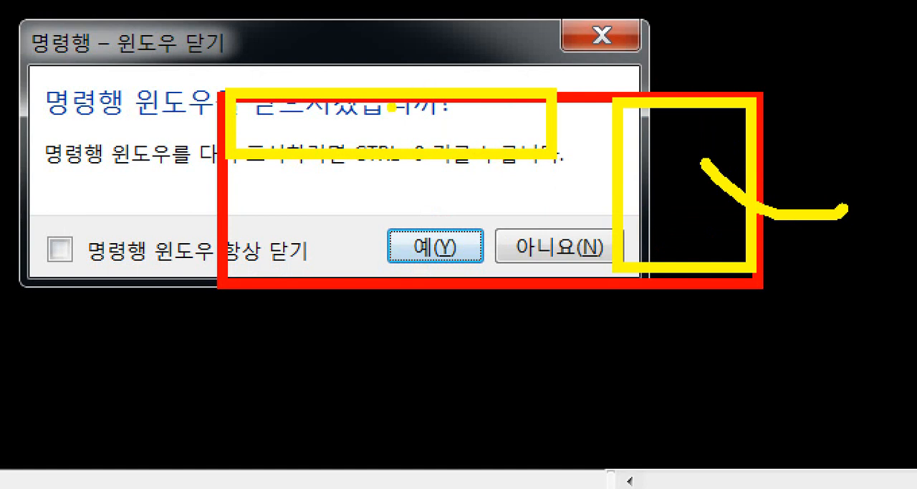
{"action": "left_click_drag", "start_coordinate": [389, 110], "coordinate": [408, 55]}
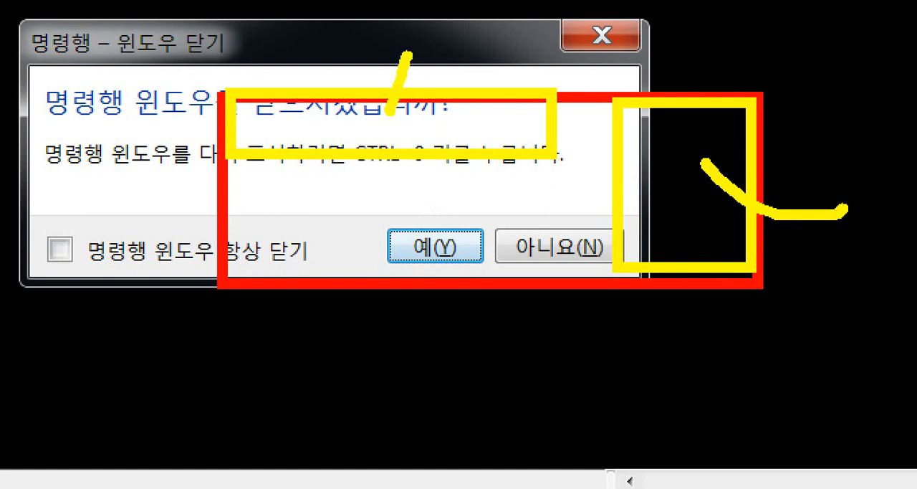
{"action": "mouse_move", "coordinate": [558, 70]}
{"action": "left_mouse_down"}
{"action": "mouse_move", "coordinate": [238, 100]}
{"action": "mouse_move", "coordinate": [345, 202]}
{"action": "mouse_move", "coordinate": [553, 169]}
{"action": "mouse_move", "coordinate": [537, 50]}
{"action": "mouse_move", "coordinate": [487, 36]}
{"action": "mouse_move", "coordinate": [494, 45]}
{"action": "mouse_move", "coordinate": [228, 100]}
{"action": "mouse_move", "coordinate": [356, 208]}
{"action": "mouse_move", "coordinate": [553, 113]}
{"action": "left_mouse_up"}
{"action": "left_click_drag", "start_coordinate": [497, 113], "coordinate": [493, 176]}
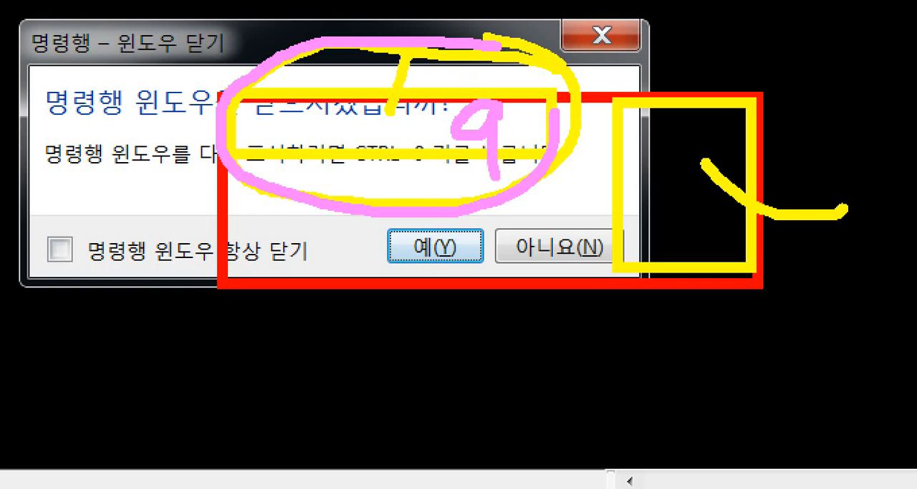
{"action": "left_click_drag", "start_coordinate": [230, 230], "coordinate": [293, 278]}
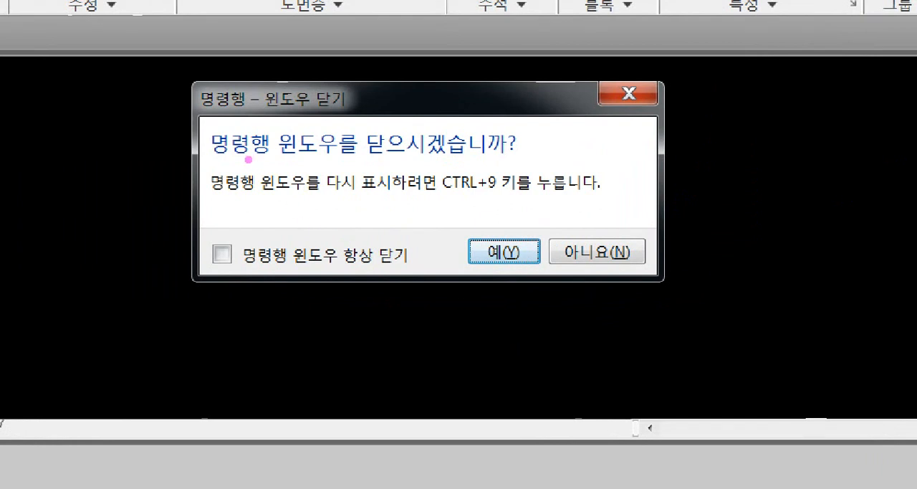
{"action": "left_click_drag", "start_coordinate": [233, 166], "coordinate": [458, 162]}
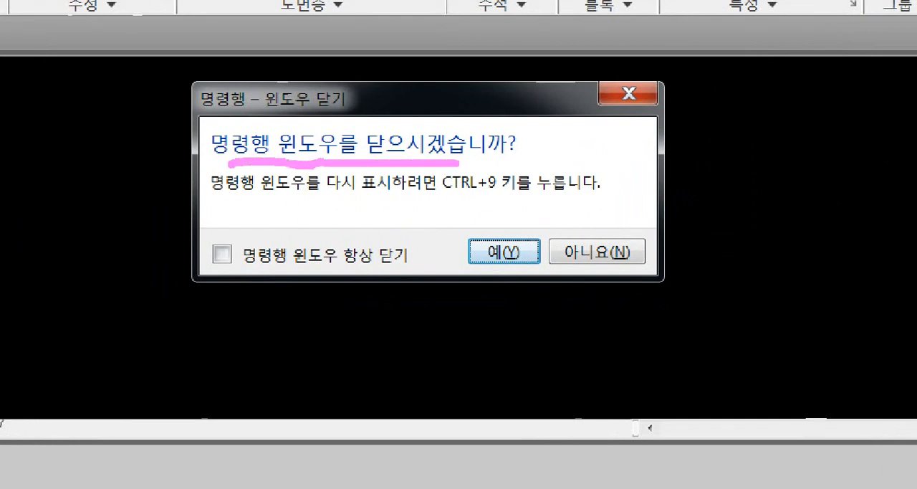
{"action": "mouse_move", "coordinate": [484, 239]}
{"action": "left_mouse_down"}
{"action": "mouse_move", "coordinate": [498, 247]}
{"action": "mouse_move", "coordinate": [532, 188]}
{"action": "left_mouse_up"}
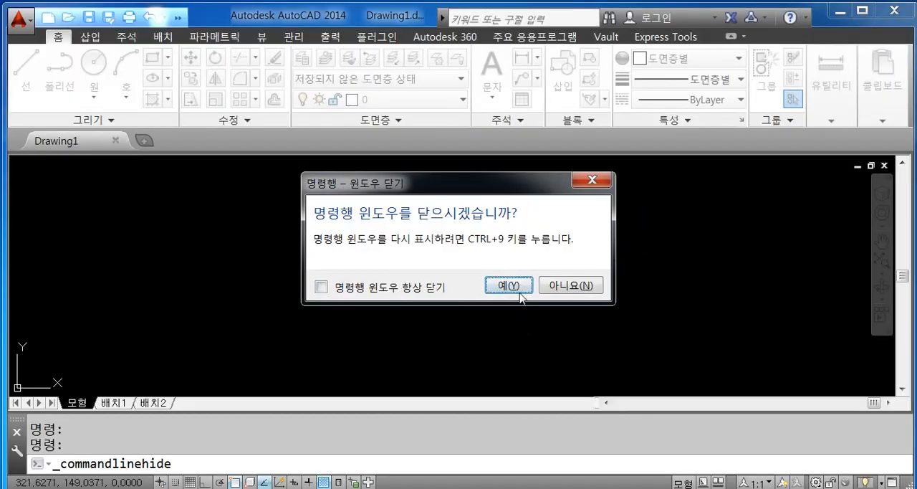
{"action": "left_click", "coordinate": [520, 291]}
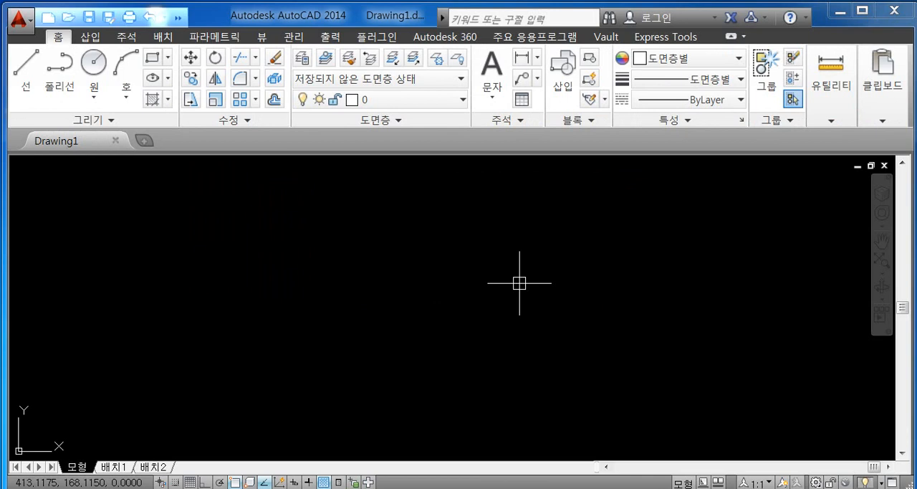
{"action": "key", "text": "ctrl+9"}
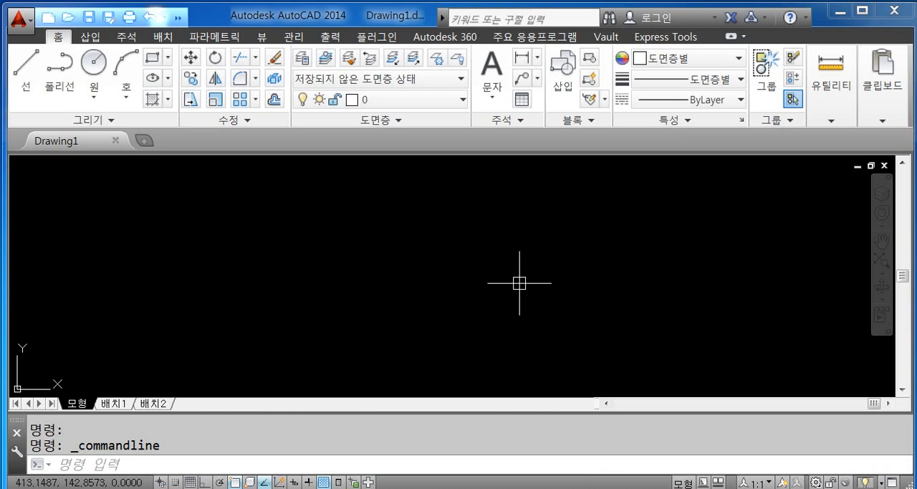
- Close the command line window once more, agreeing to the closing prompt, and bring it back
{"action": "key", "text": "ctrl+9"}
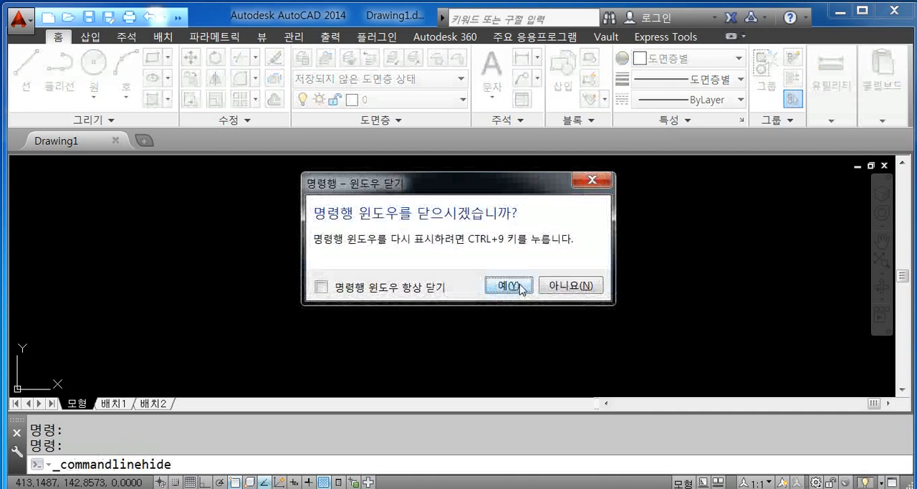
{"action": "left_click", "coordinate": [507, 285]}
{"action": "key", "text": "ctrl+9"}
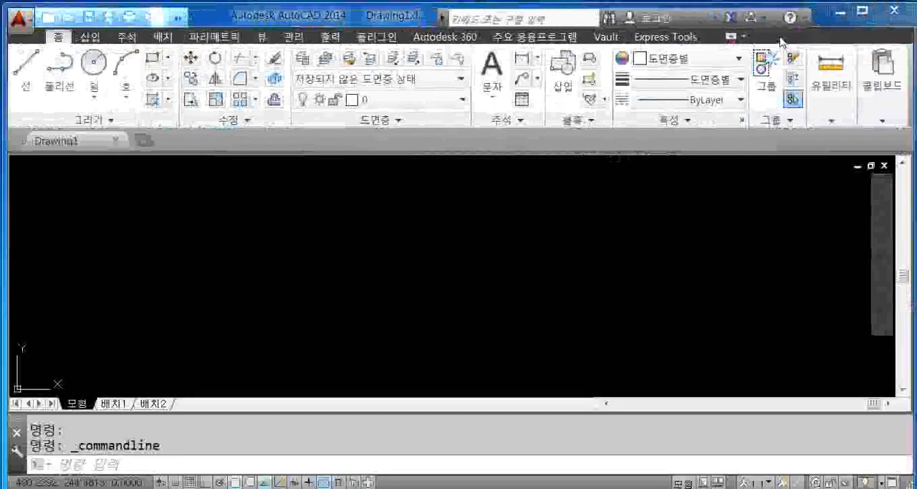
- Close the whole ribbon so that only the file tabs remain above the drawing area
{"action": "right_click", "coordinate": [810, 156]}
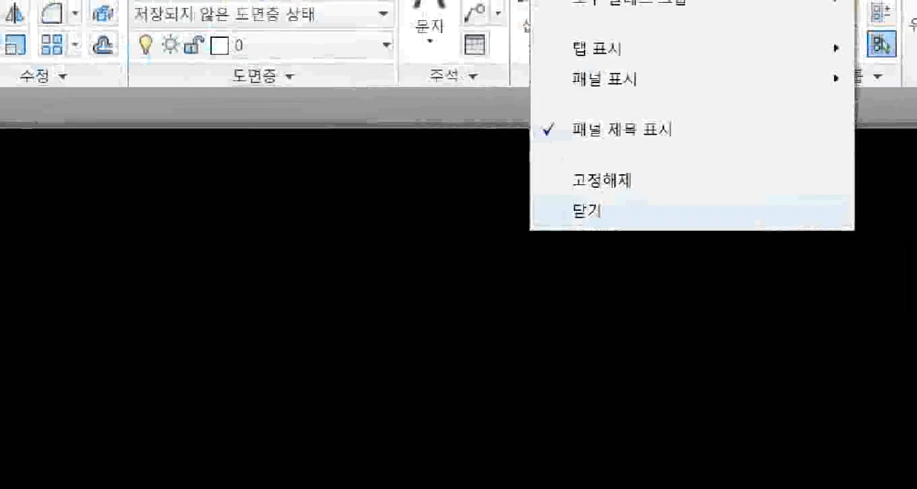
{"action": "left_click", "coordinate": [616, 207]}
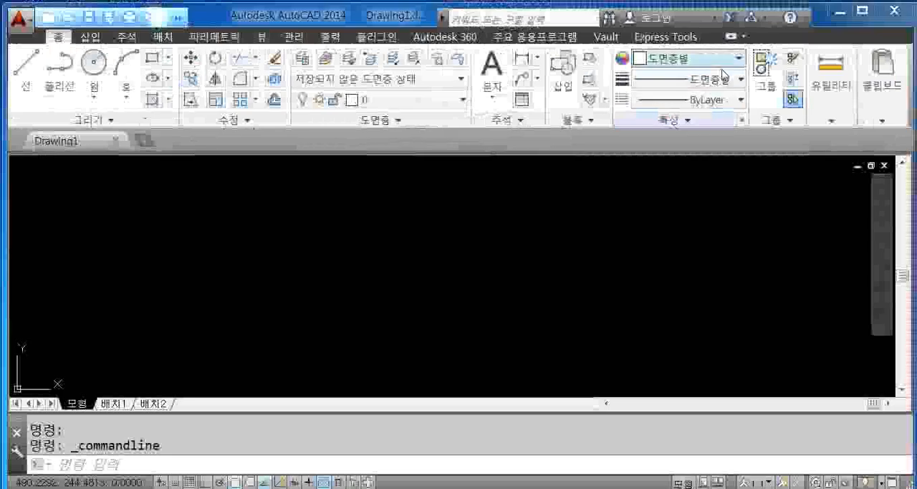
{"action": "right_click", "coordinate": [777, 37]}
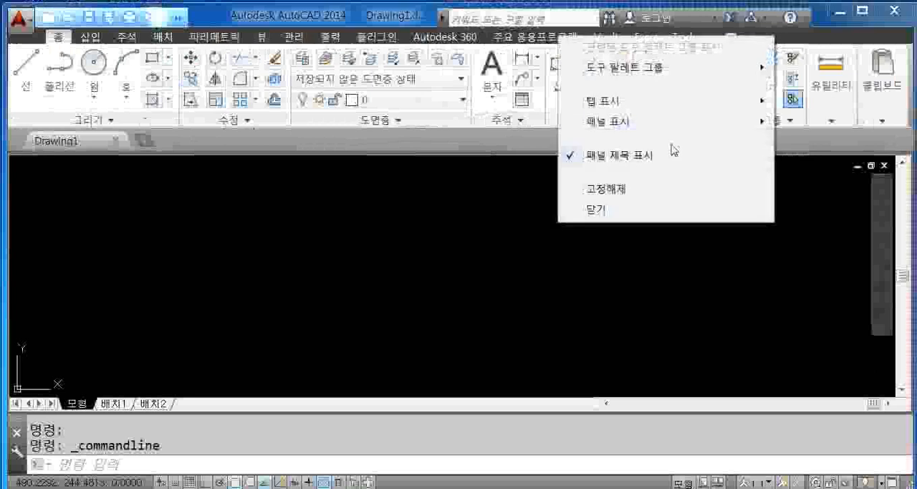
{"action": "left_click", "coordinate": [620, 212]}
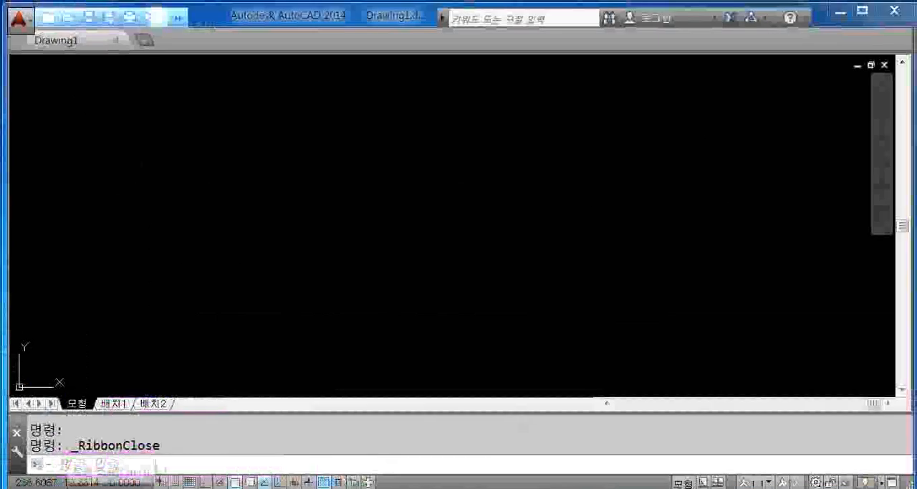
- Display the closed ribbon again by running the RIBBON command
{"action": "type", "text": "ri"}
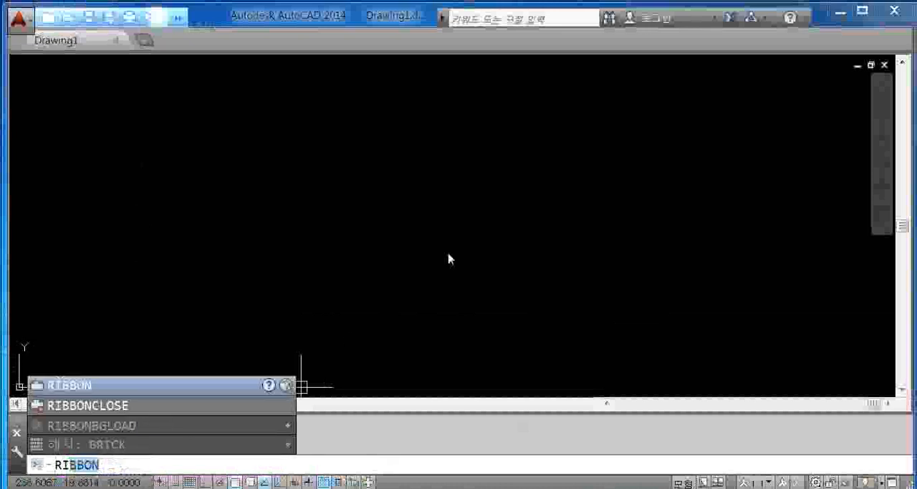
{"action": "type", "text": "bbon"}
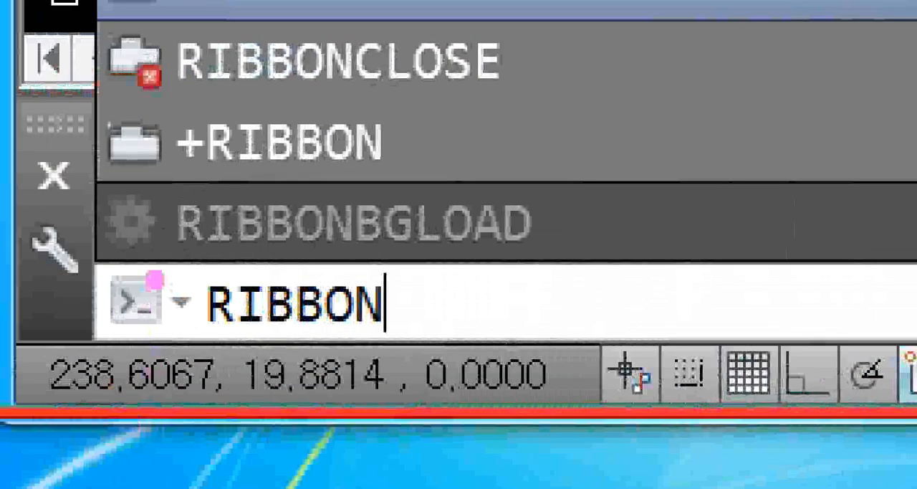
{"action": "mouse_move", "coordinate": [176, 260]}
{"action": "left_mouse_down", "text": "ctrl"}
{"action": "mouse_move", "coordinate": [372, 345]}
{"action": "mouse_move", "coordinate": [402, 345]}
{"action": "mouse_move", "coordinate": [405, 355]}
{"action": "left_mouse_up", "text": "ctrl"}
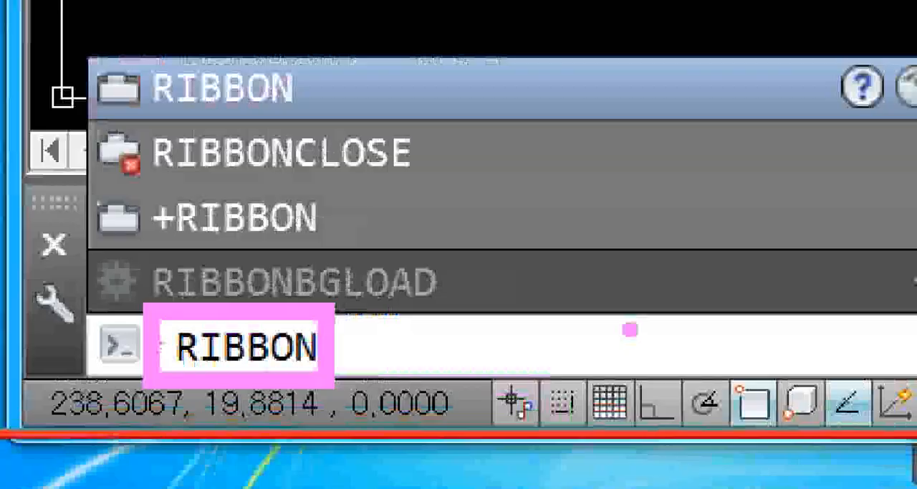
{"action": "key", "text": "Return"}
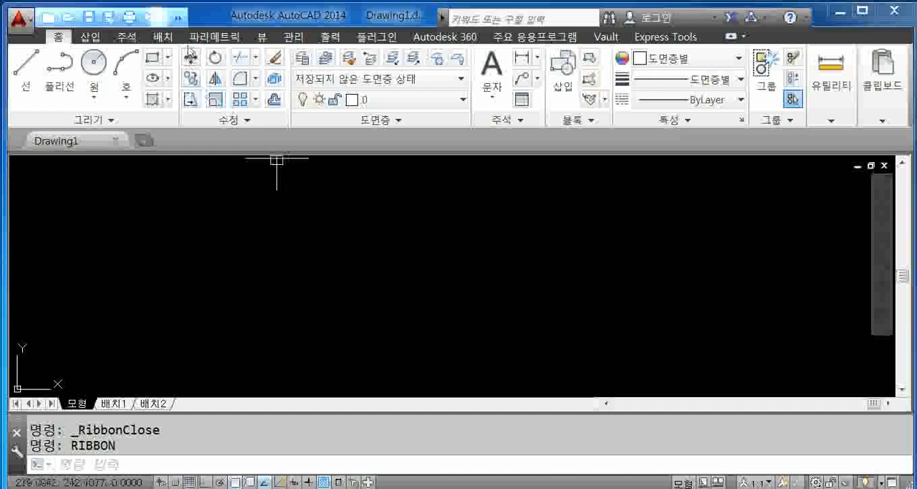
- Examine the list of available workspaces, including AutoCAD 클래식, and close it without switching
{"action": "left_click", "coordinate": [177, 17]}
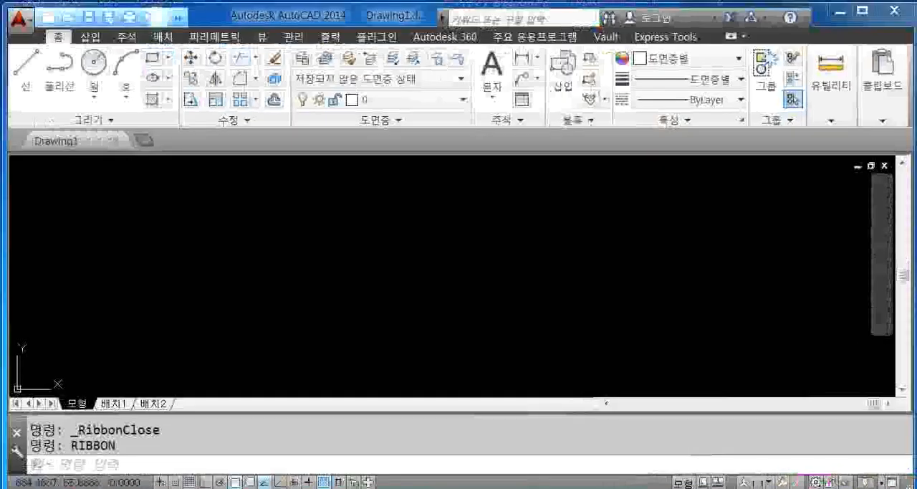
{"action": "left_click", "coordinate": [645, 285]}
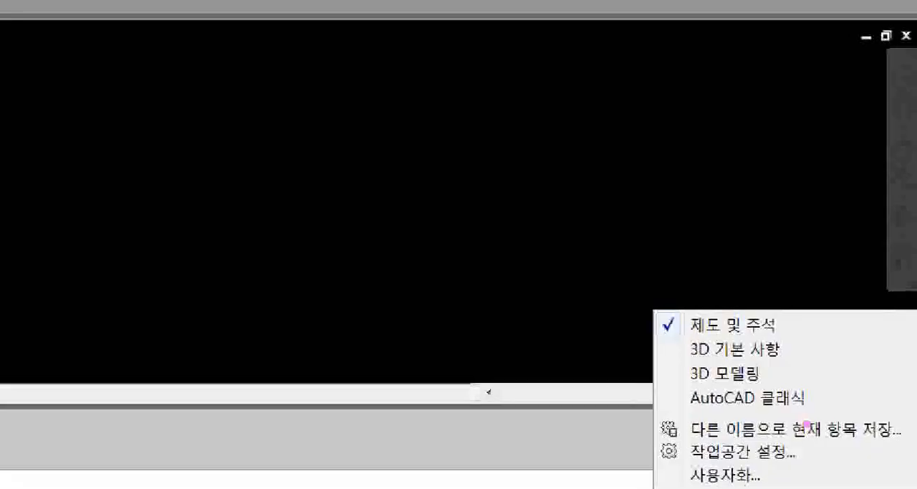
{"action": "key", "text": "Escape"}
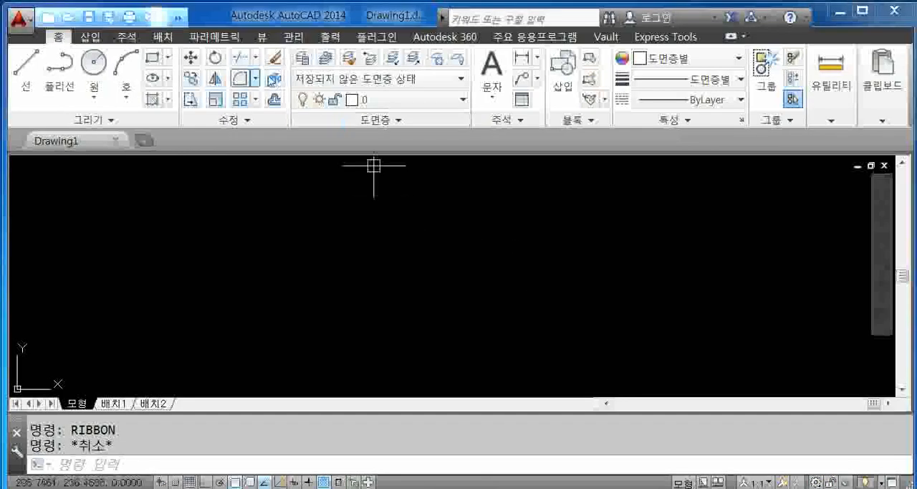
{"action": "left_click", "coordinate": [178, 17]}
{"action": "left_click", "coordinate": [315, 38]}
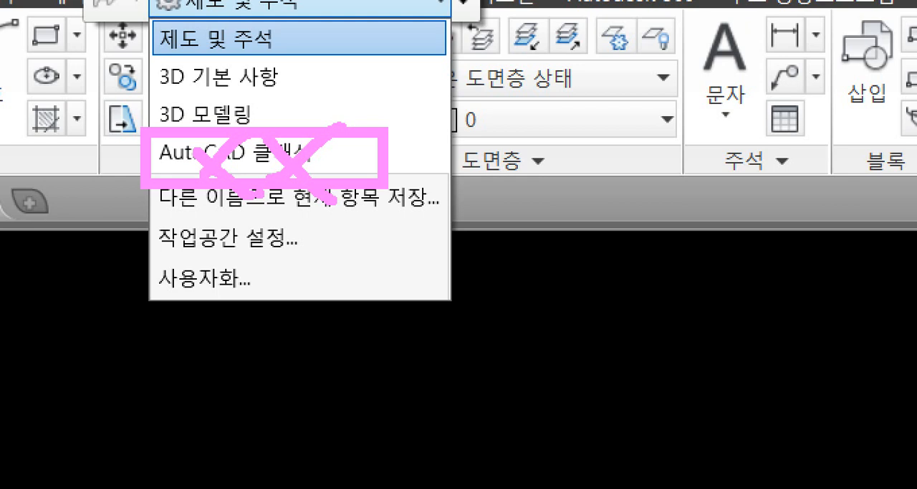
{"action": "left_click_drag", "start_coordinate": [101, 159], "coordinate": [695, 155]}
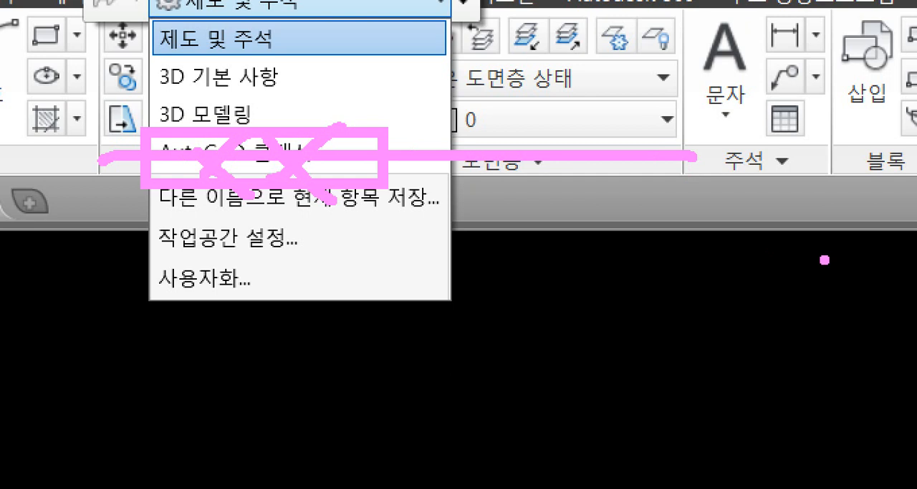
{"action": "key", "text": "Escape"}
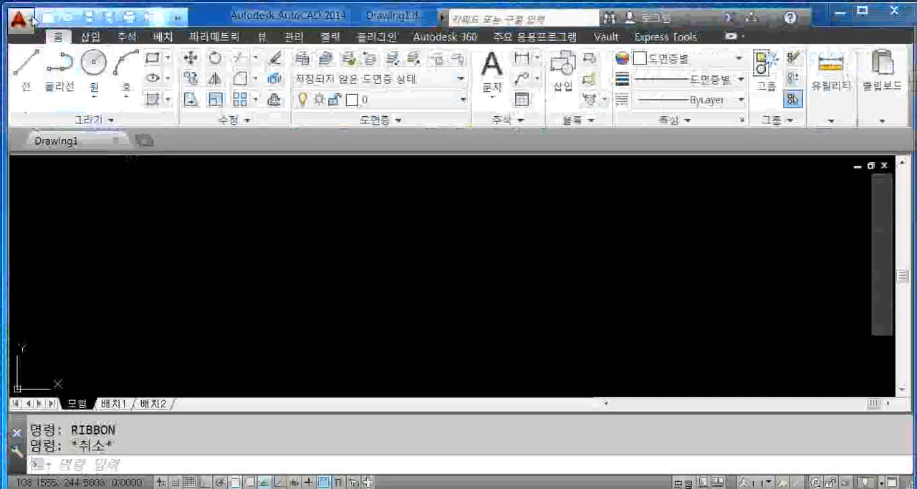
- Open the Options dialog from the application's main commands, view its 화면표시 (display) settings, and close it
{"action": "left_click", "coordinate": [84, 82]}
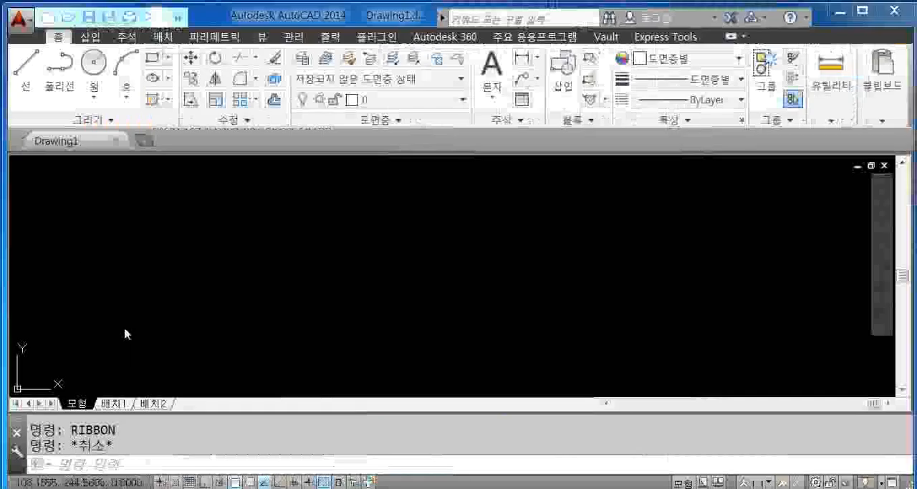
{"action": "left_click", "coordinate": [29, 29]}
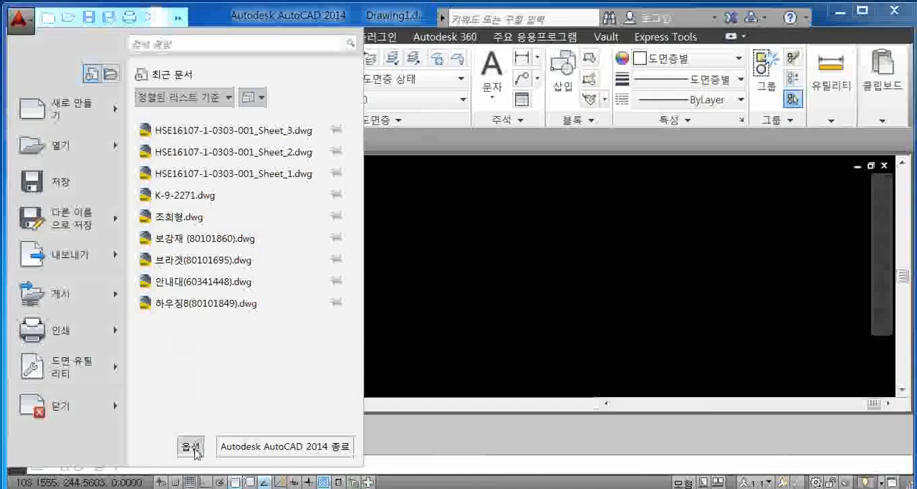
{"action": "left_click", "coordinate": [195, 449]}
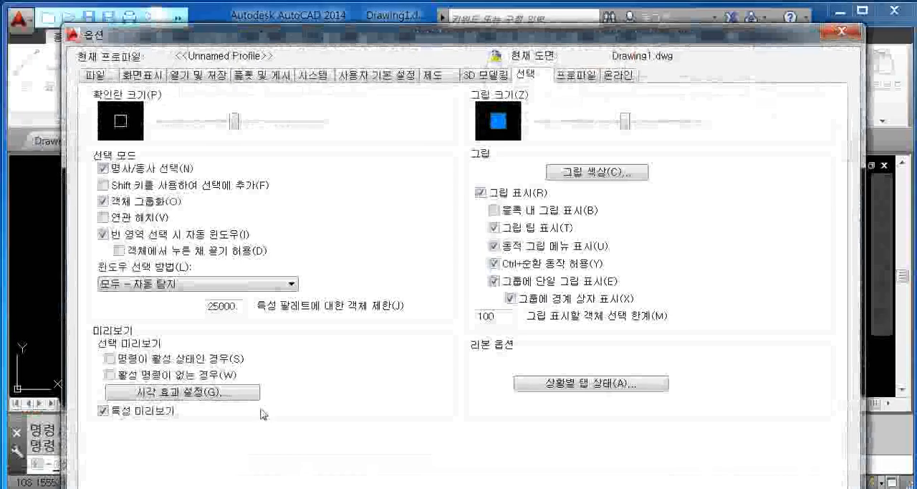
{"action": "left_click", "coordinate": [142, 74]}
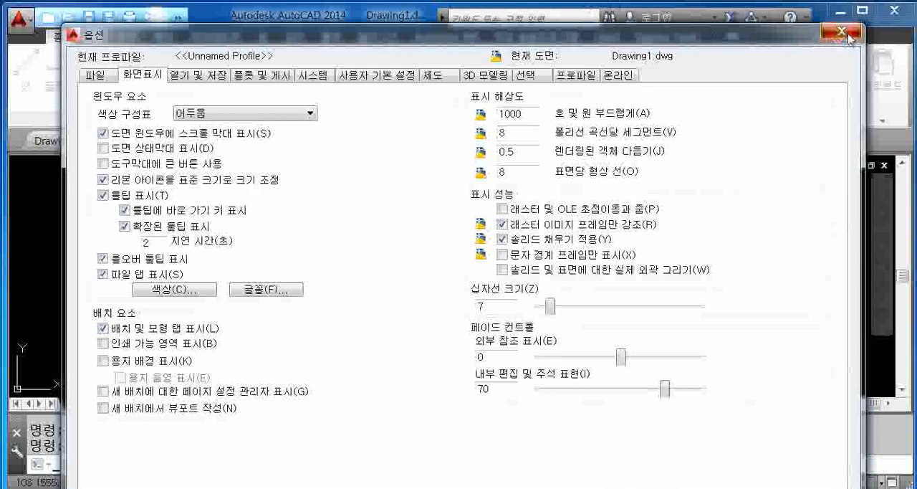
{"action": "left_click", "coordinate": [849, 38]}
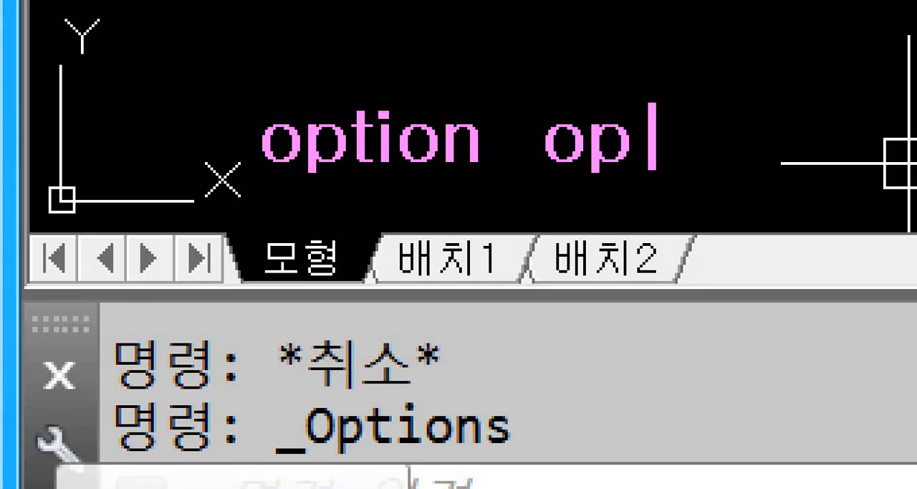
{"action": "mouse_move", "coordinate": [675, 198]}
{"action": "left_mouse_down"}
{"action": "mouse_move", "coordinate": [512, 193]}
{"action": "mouse_move", "coordinate": [615, 66]}
{"action": "mouse_move", "coordinate": [670, 243]}
{"action": "mouse_move", "coordinate": [686, 224]}
{"action": "left_mouse_up"}
{"action": "key", "text": "Escape"}
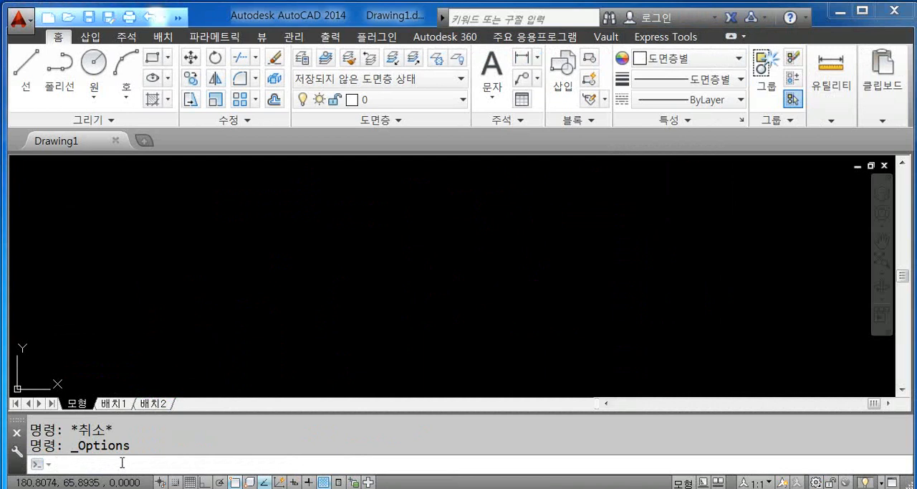
- Open the Options dialog with the OP command and show its 화면표시 (display) settings
{"action": "type", "text": "op"}
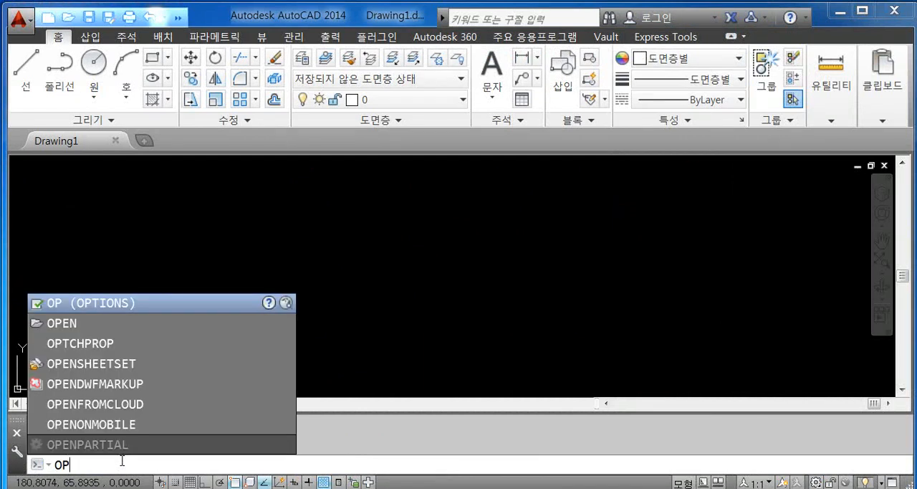
{"action": "key", "text": "Return"}
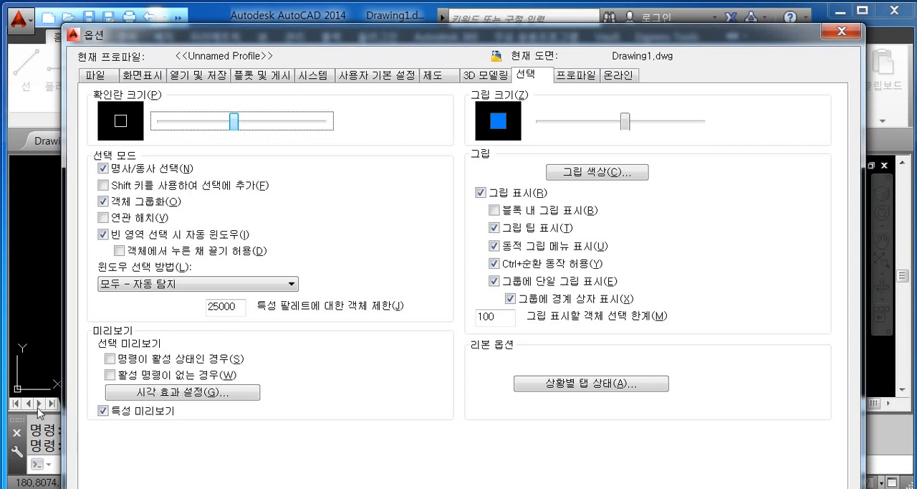
{"action": "left_click", "coordinate": [136, 76]}
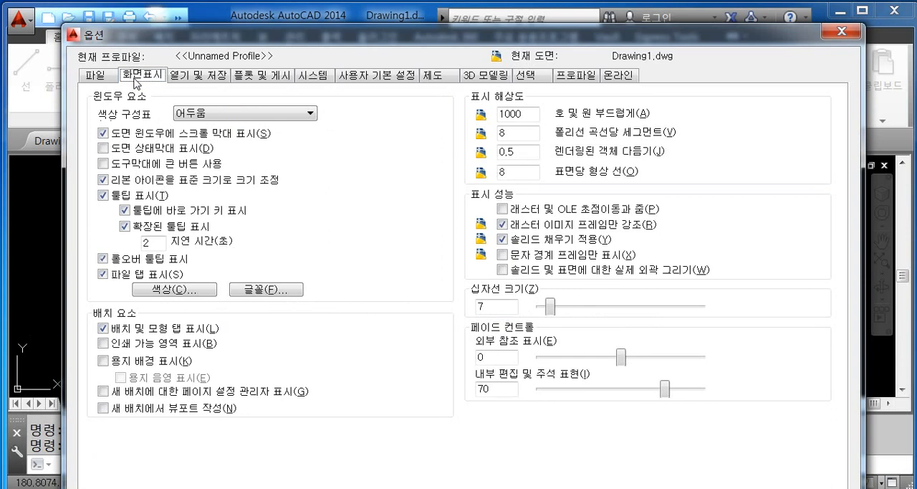
- Set the uniform background colour of the 2D model space to black (검은색), apply it, and confirm the options
{"action": "left_click", "coordinate": [174, 289]}
{"action": "left_click_drag", "start_coordinate": [347, 56], "coordinate": [385, 100]}
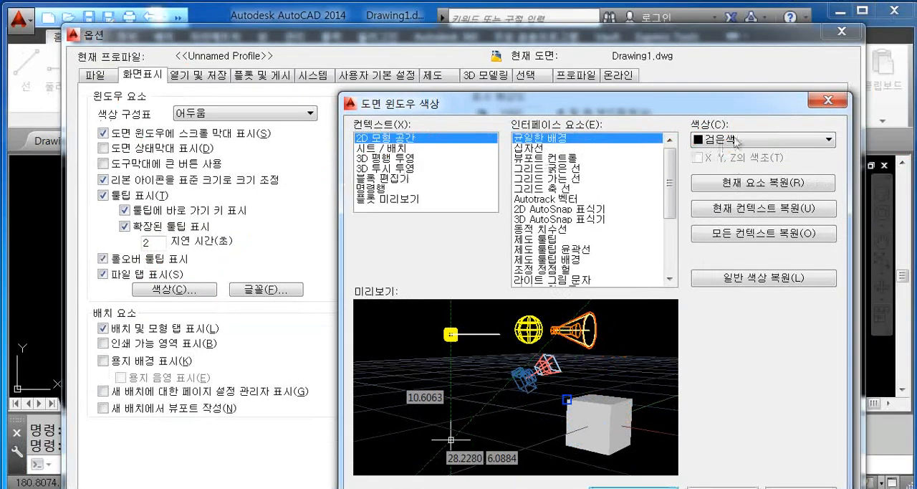
{"action": "left_click", "coordinate": [796, 139]}
{"action": "left_click", "coordinate": [752, 240]}
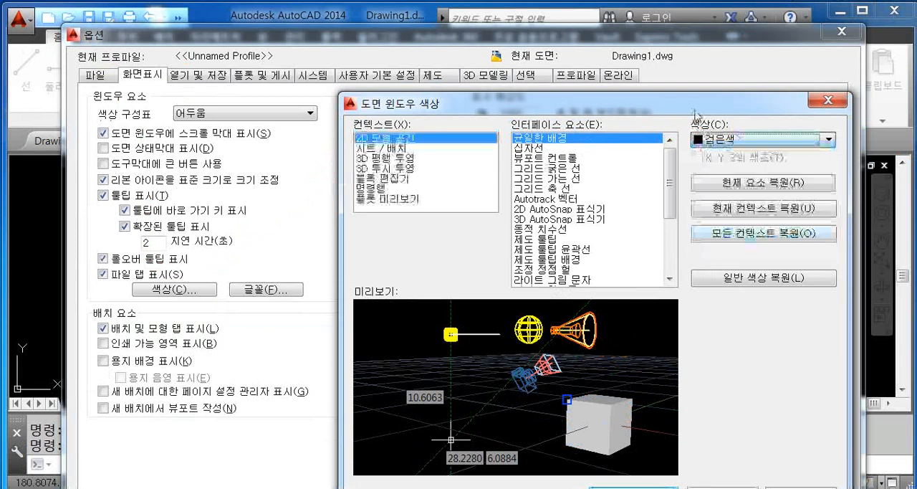
{"action": "left_click_drag", "start_coordinate": [696, 105], "coordinate": [680, 52]}
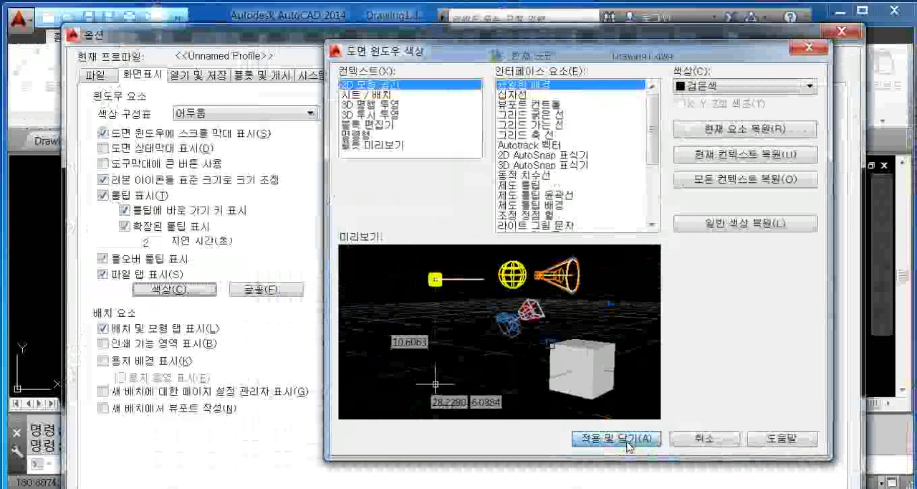
{"action": "left_click", "coordinate": [628, 443]}
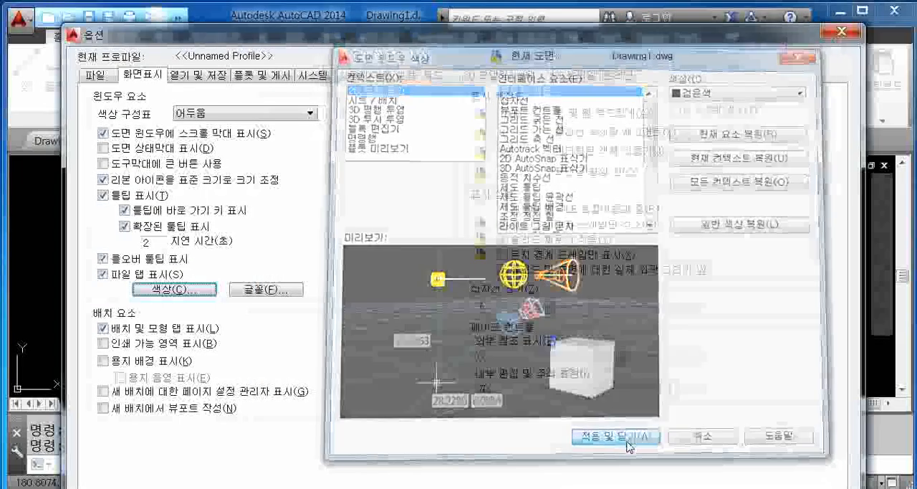
{"action": "left_click_drag", "start_coordinate": [558, 44], "coordinate": [561, 23]}
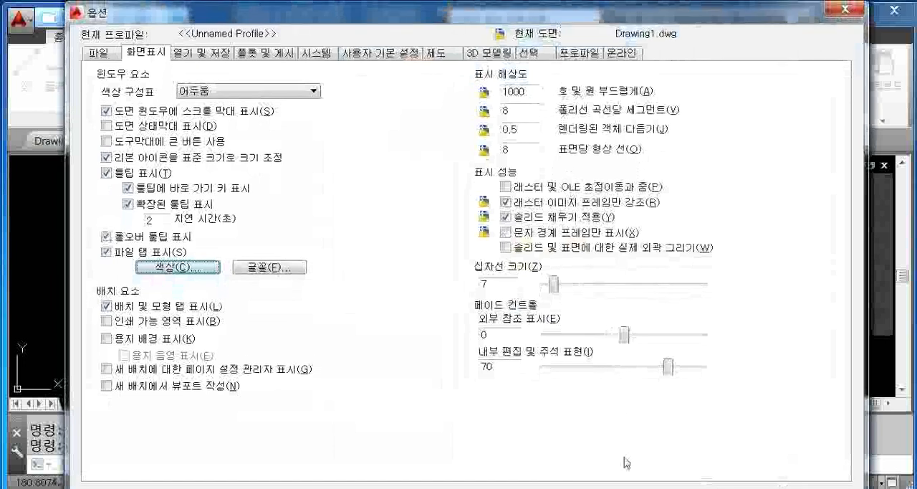
{"action": "mouse_move", "coordinate": [770, 20]}
{"action": "left_mouse_down"}
{"action": "mouse_move", "coordinate": [766, 9]}
{"action": "mouse_move", "coordinate": [765, 20]}
{"action": "left_mouse_up"}
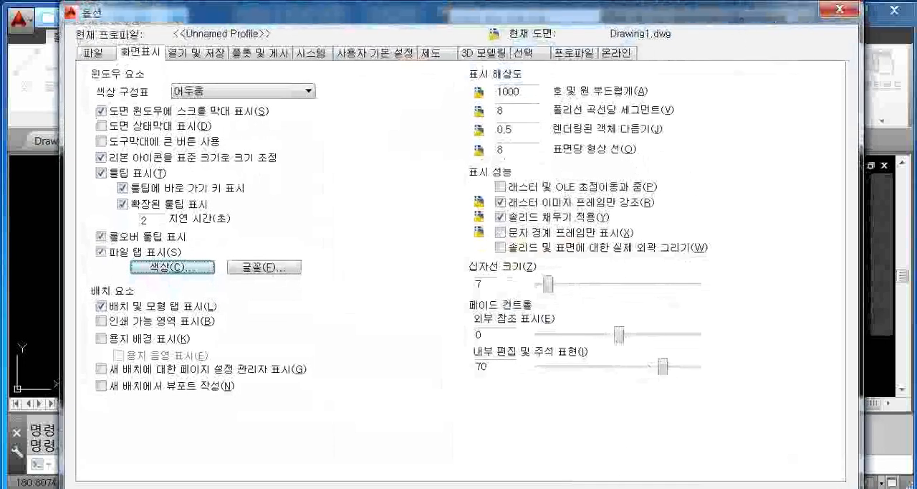
{"action": "left_click", "coordinate": [552, 487]}
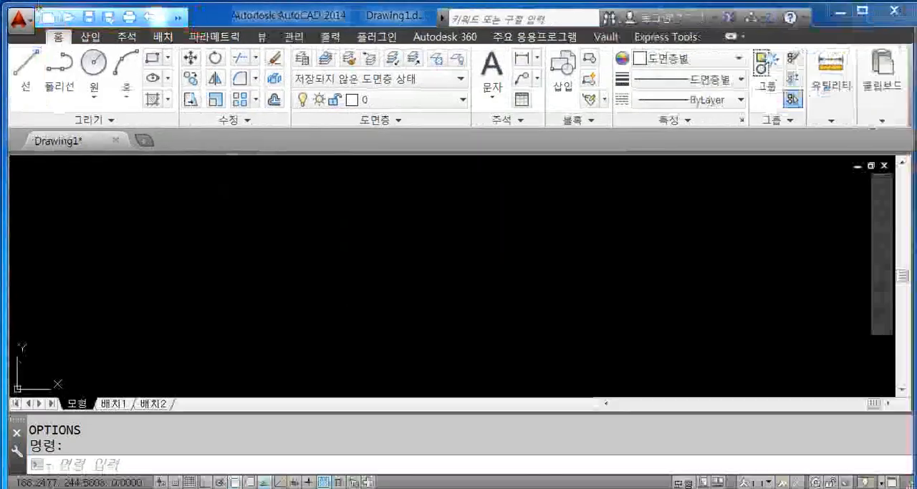
- Start a new drawing, view the 처음부터 시작 page with its 영국식 and 미터법 options, and cancel the dialog
{"action": "left_click", "coordinate": [57, 16]}
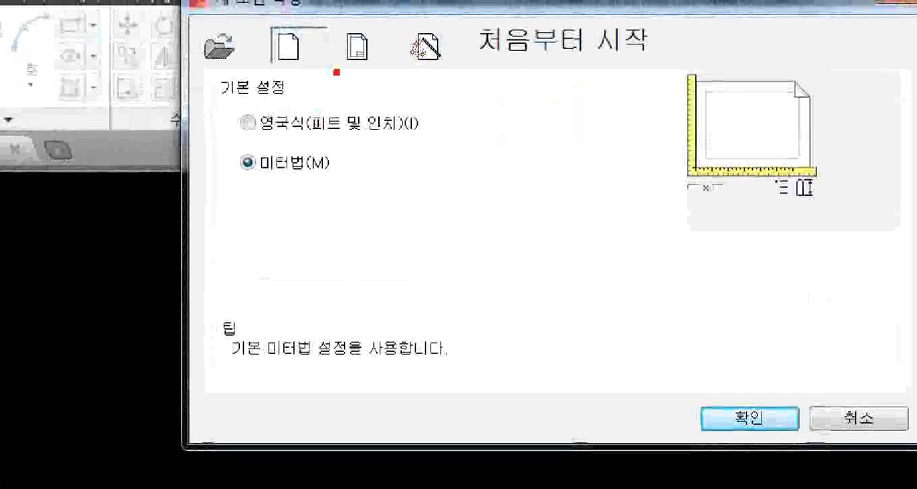
{"action": "left_click_drag", "start_coordinate": [265, 24], "coordinate": [334, 68], "text": "ctrl"}
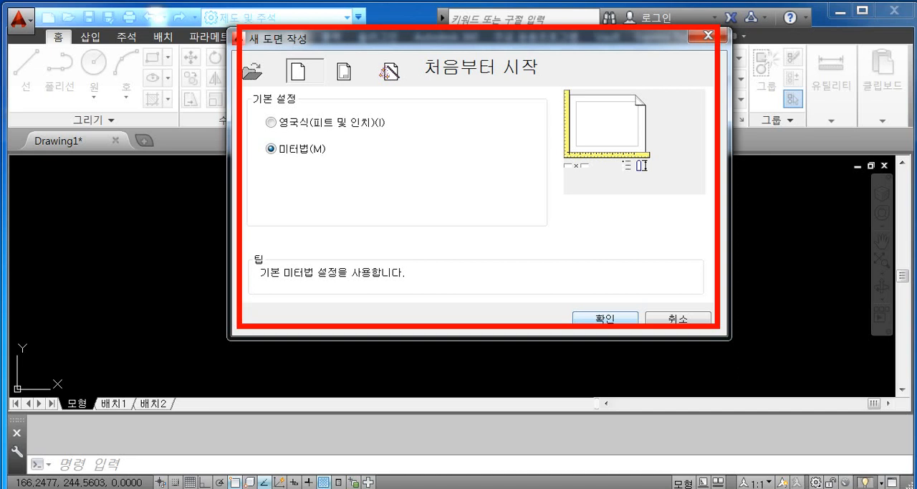
{"action": "left_click_drag", "start_coordinate": [588, 85], "coordinate": [489, 215]}
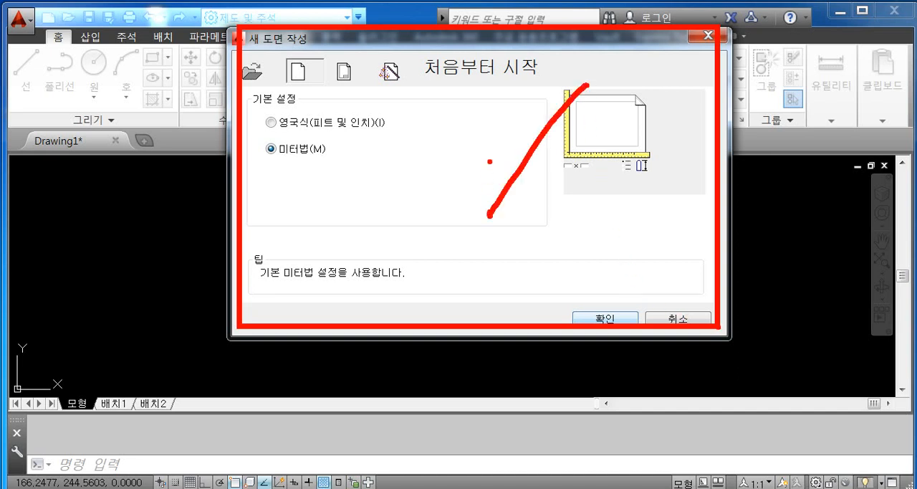
{"action": "left_click_drag", "start_coordinate": [491, 104], "coordinate": [655, 253]}
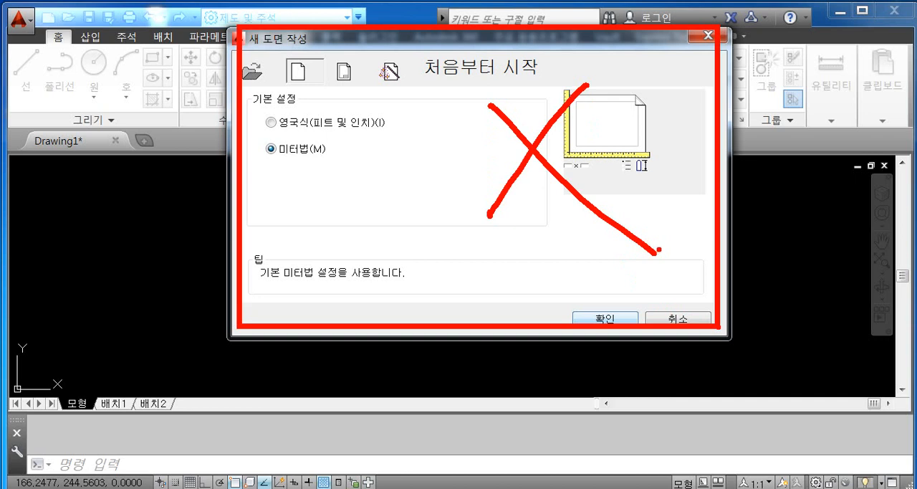
{"action": "key", "text": "Escape"}
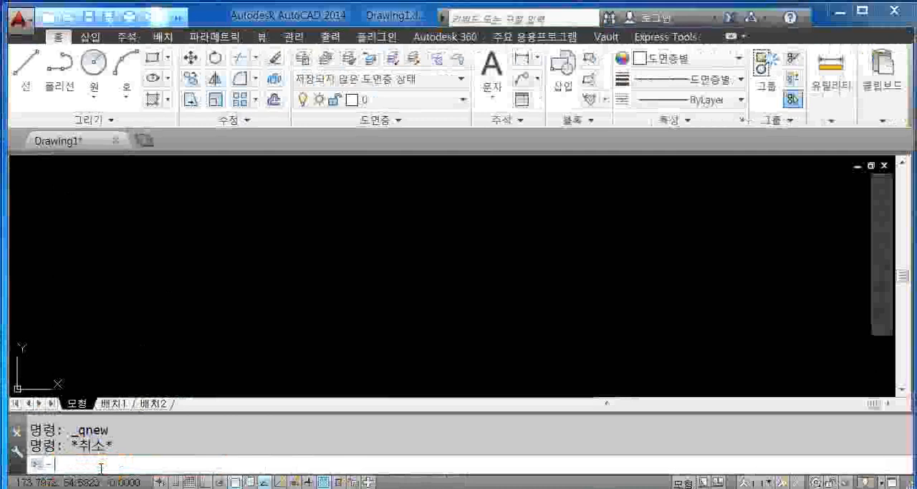
{"action": "type", "text": "SR"}
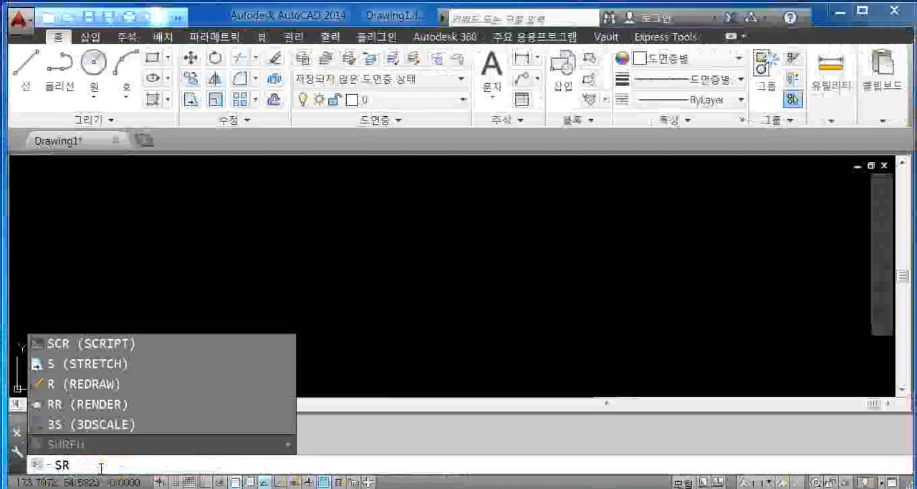
{"action": "key", "text": "BackSpace"}
{"action": "type", "text": "TARTUP"}
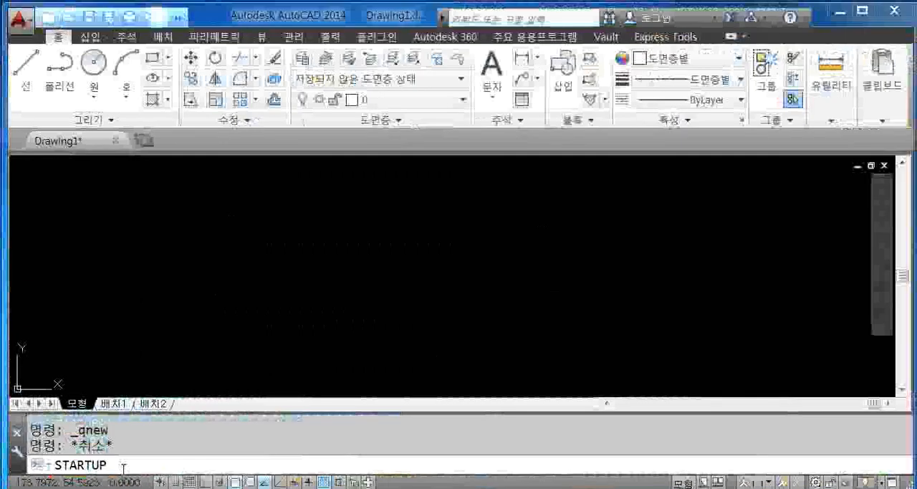
{"action": "key", "text": "BackSpace"}
{"action": "key", "text": "BackSpace"}
{"action": "key", "text": "BackSpace"}
{"action": "key", "text": "BackSpace"}
{"action": "key", "text": "BackSpace"}
{"action": "key", "text": "BackSpace"}
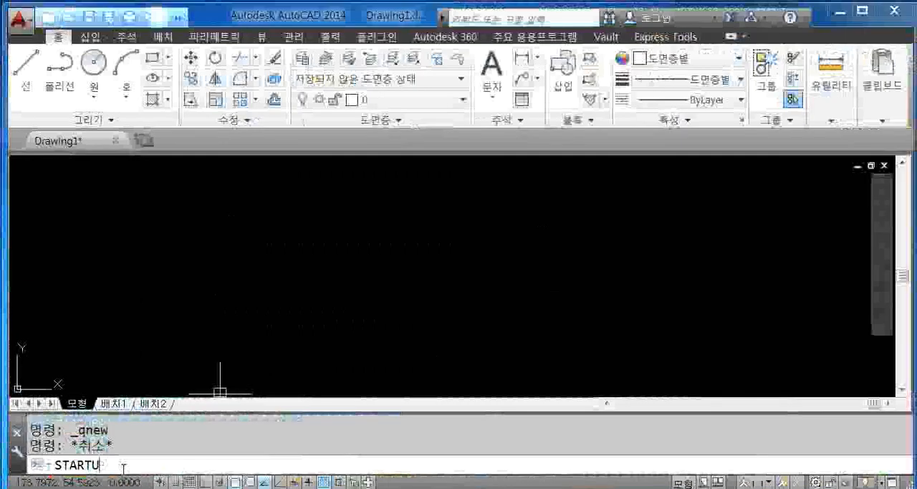
{"action": "key", "text": "BackSpace"}
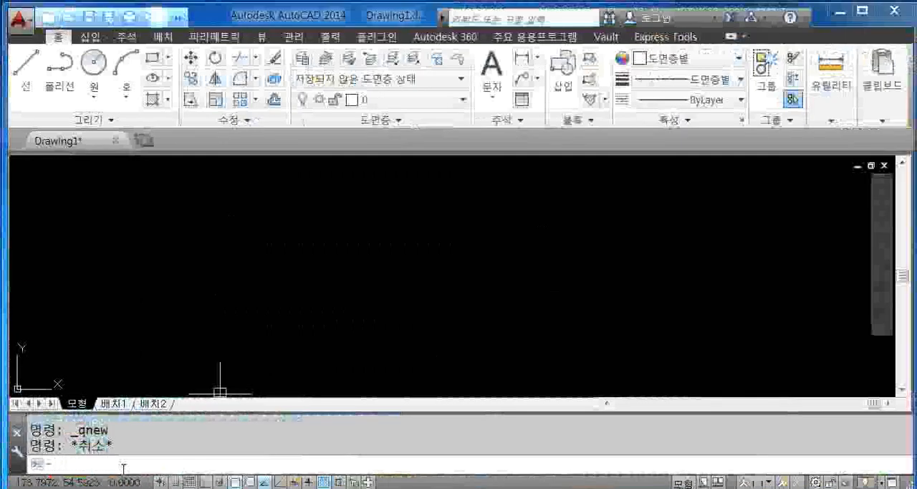
- Examine the command suggestions for S and STA, start STARTUP from them, and cancel it without entering a value
{"action": "type", "text": "S"}
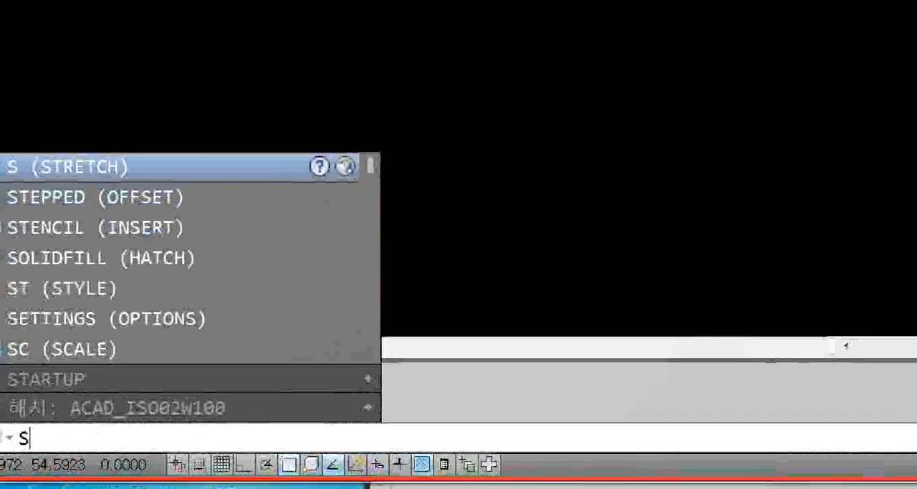
{"action": "left_click_drag", "start_coordinate": [66, 452], "coordinate": [84, 450]}
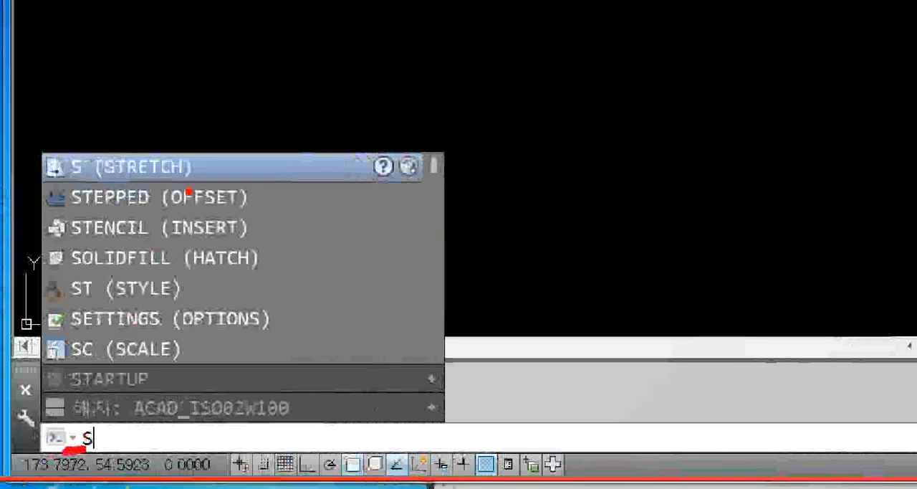
{"action": "left_click_drag", "start_coordinate": [257, 169], "coordinate": [315, 362]}
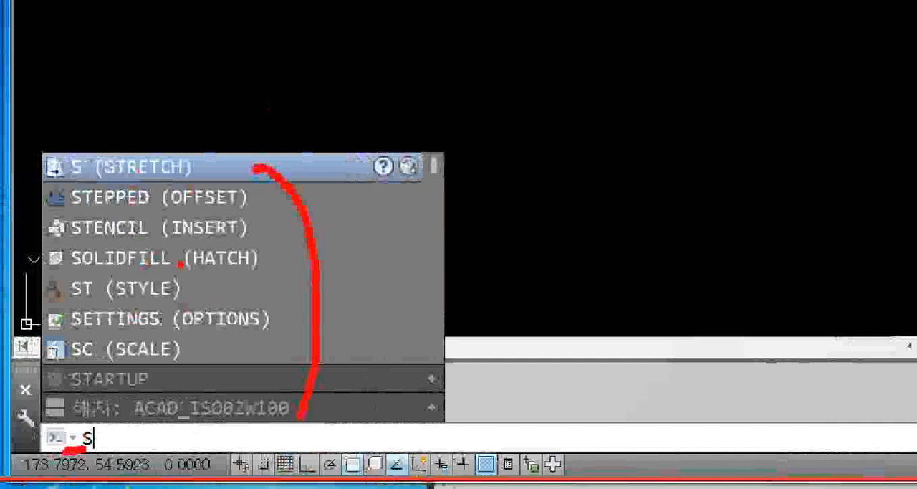
{"action": "mouse_move", "coordinate": [159, 391]}
{"action": "left_mouse_down"}
{"action": "mouse_move", "coordinate": [61, 373]}
{"action": "mouse_move", "coordinate": [148, 374]}
{"action": "left_mouse_up"}
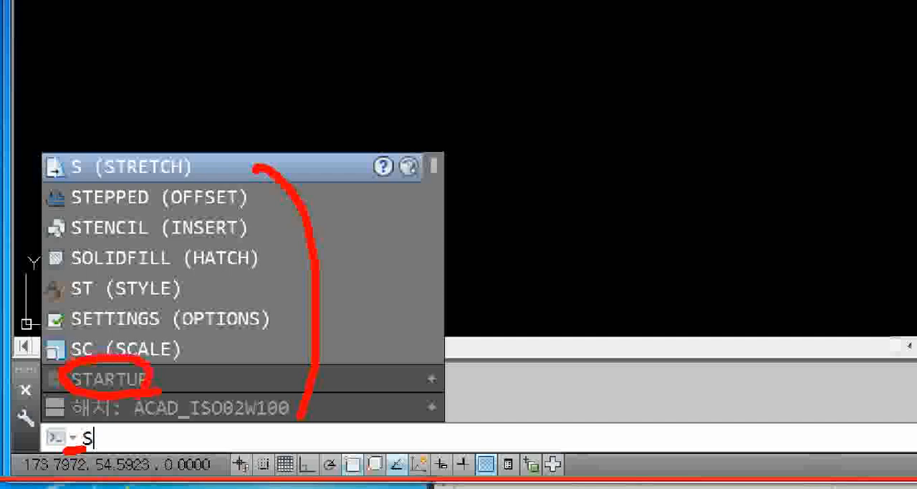
{"action": "key", "text": "Escape"}
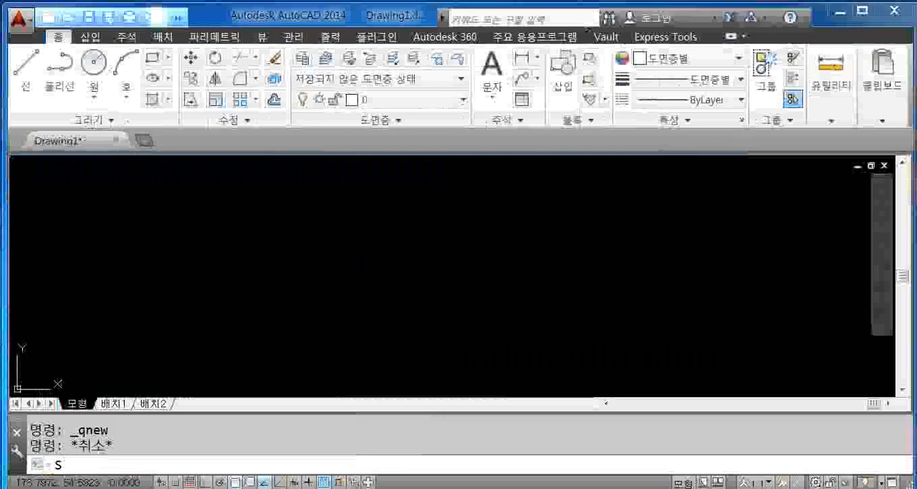
{"action": "type", "text": "T"}
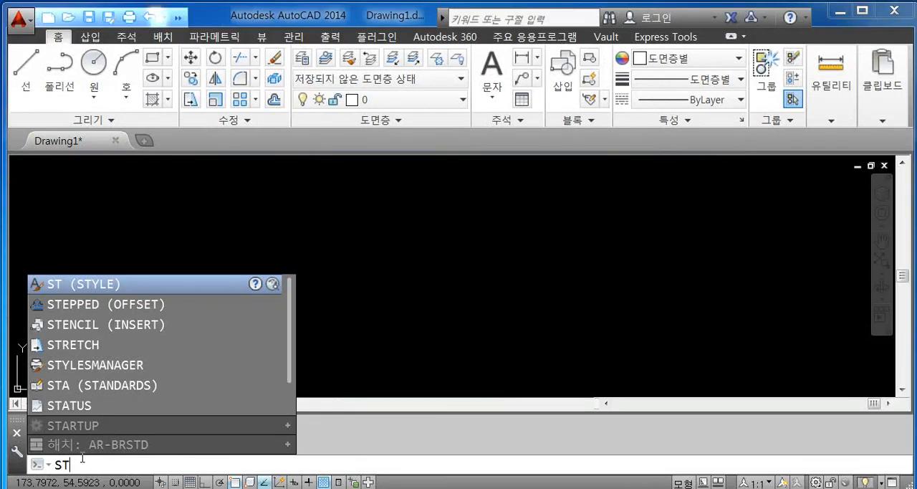
{"action": "type", "text": "A"}
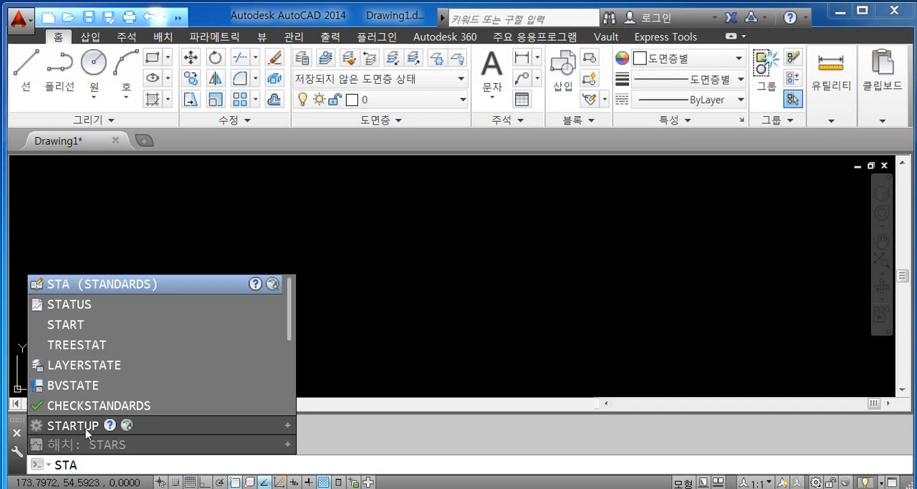
{"action": "left_click", "coordinate": [85, 426]}
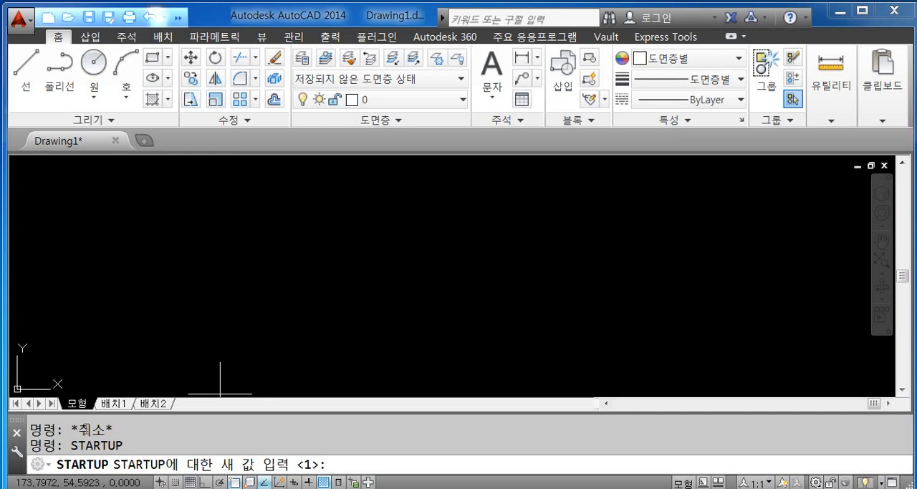
{"action": "key", "text": "Escape"}
- View the Options dialog from the application's main commands, close it, and look up the OP command suggestions without running one
{"action": "left_click", "coordinate": [24, 32]}
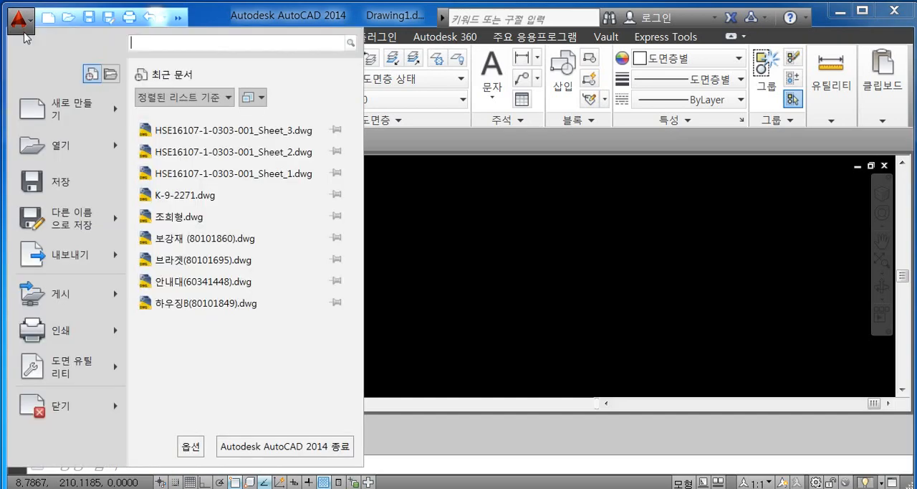
{"action": "left_click", "coordinate": [191, 446]}
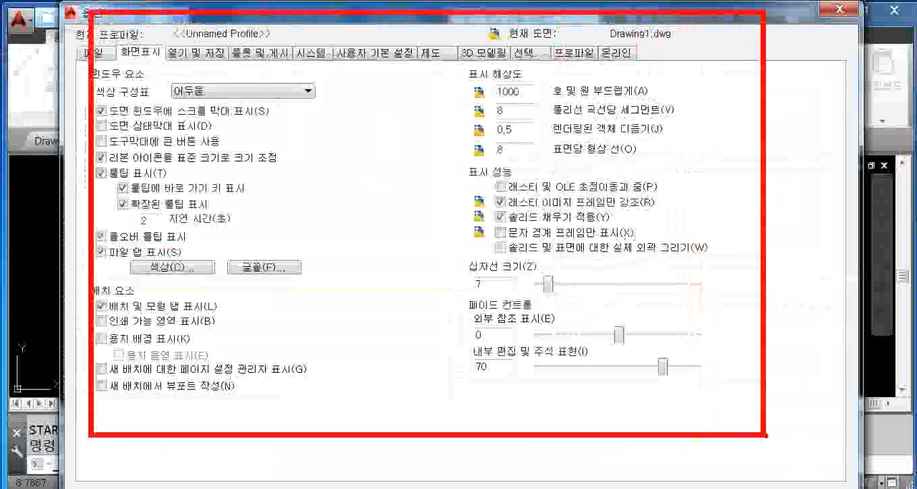
{"action": "left_click", "coordinate": [842, 10]}
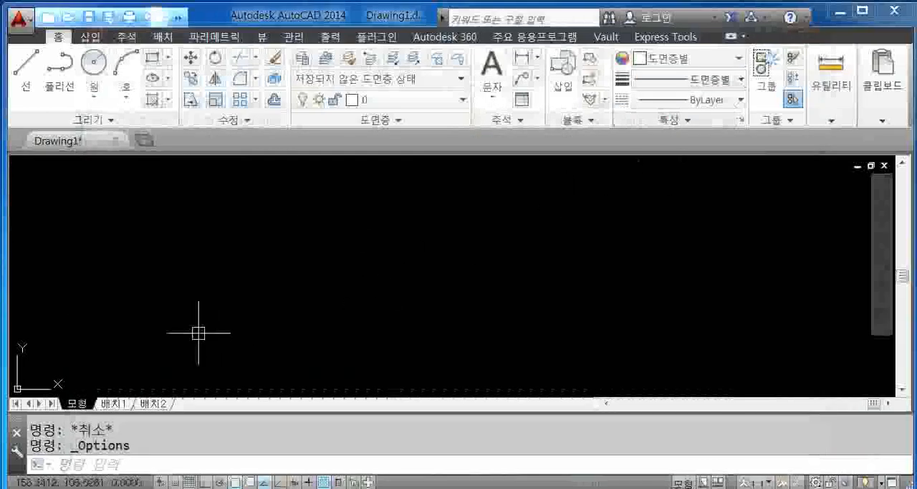
{"action": "key", "text": "Escape"}
{"action": "type", "text": "OP"}
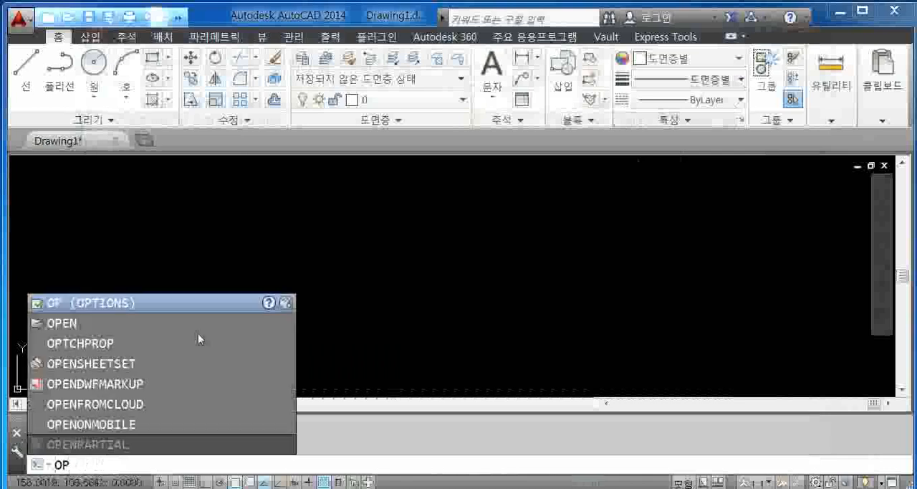
{"action": "key", "text": "Escape"}
- Run the STARTUP system variable and set its value to 0
{"action": "type", "text": "STARTUP"}
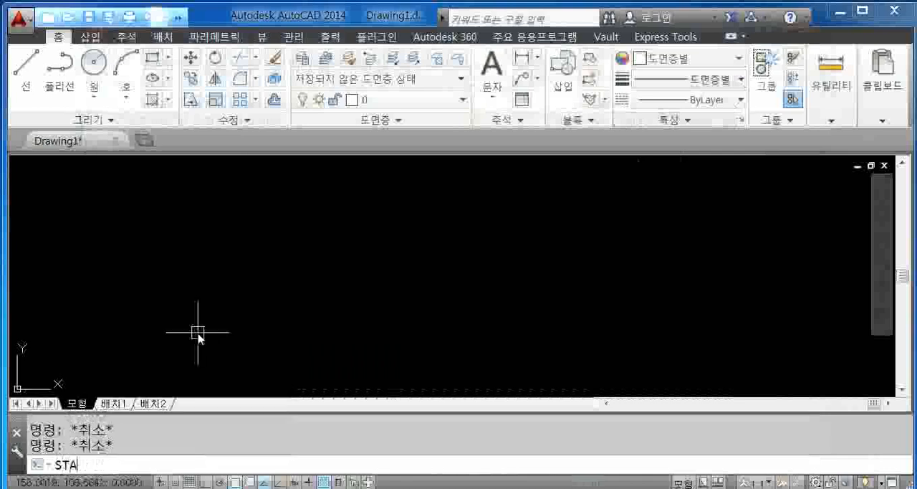
{"action": "key", "text": "Return"}
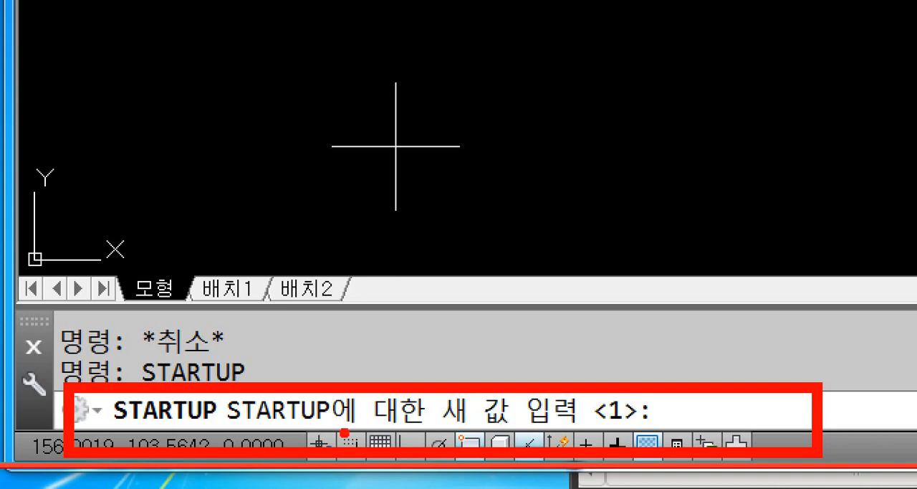
{"action": "mouse_move", "coordinate": [504, 432]}
{"action": "left_mouse_down"}
{"action": "mouse_move", "coordinate": [439, 392]}
{"action": "mouse_move", "coordinate": [533, 370]}
{"action": "mouse_move", "coordinate": [589, 401]}
{"action": "mouse_move", "coordinate": [512, 434]}
{"action": "left_mouse_up"}
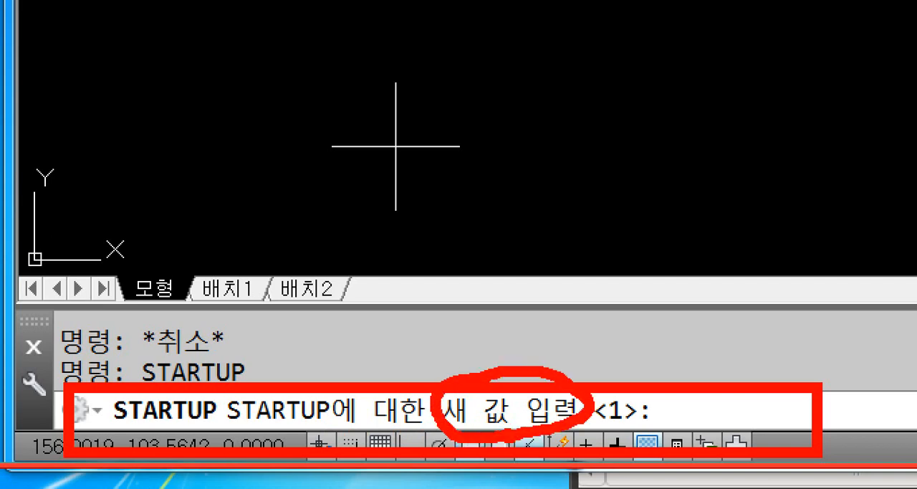
{"action": "mouse_move", "coordinate": [285, 420]}
{"action": "left_mouse_down"}
{"action": "mouse_move", "coordinate": [331, 424]}
{"action": "mouse_move", "coordinate": [658, 276]}
{"action": "left_mouse_up"}
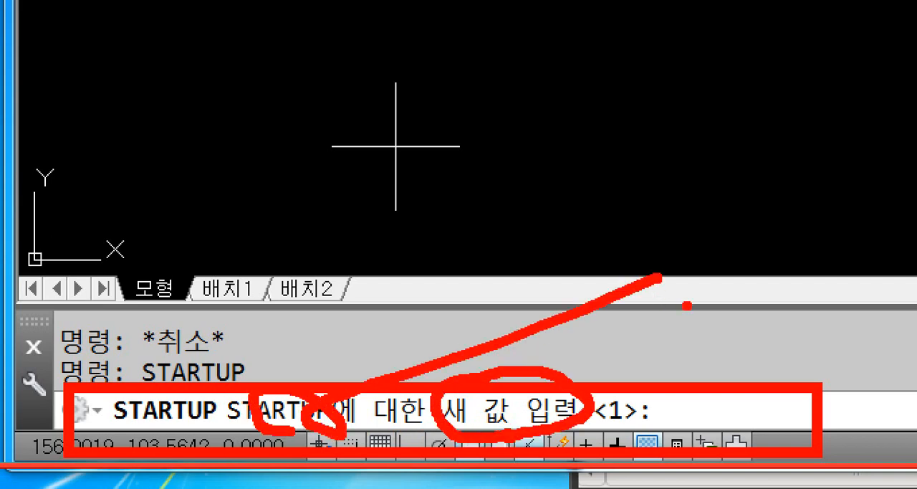
{"action": "mouse_move", "coordinate": [689, 316]}
{"action": "left_mouse_down"}
{"action": "mouse_move", "coordinate": [674, 318]}
{"action": "mouse_move", "coordinate": [689, 314]}
{"action": "left_mouse_up"}
{"action": "left_click", "coordinate": [725, 344]}
{"action": "left_click_drag", "start_coordinate": [776, 303], "coordinate": [778, 371]}
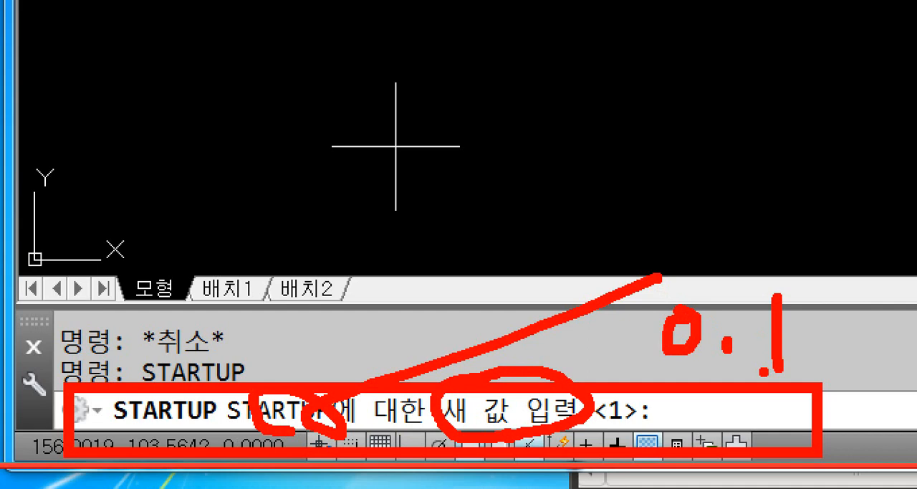
{"action": "mouse_move", "coordinate": [656, 418]}
{"action": "left_mouse_down"}
{"action": "mouse_move", "coordinate": [638, 434]}
{"action": "mouse_move", "coordinate": [591, 409]}
{"action": "mouse_move", "coordinate": [603, 394]}
{"action": "mouse_move", "coordinate": [641, 395]}
{"action": "mouse_move", "coordinate": [652, 415]}
{"action": "left_mouse_up"}
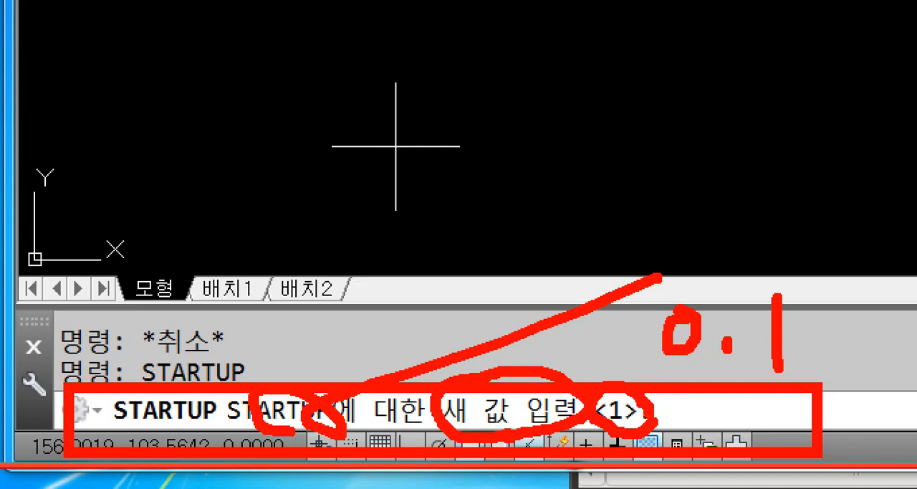
{"action": "key", "text": "Escape"}
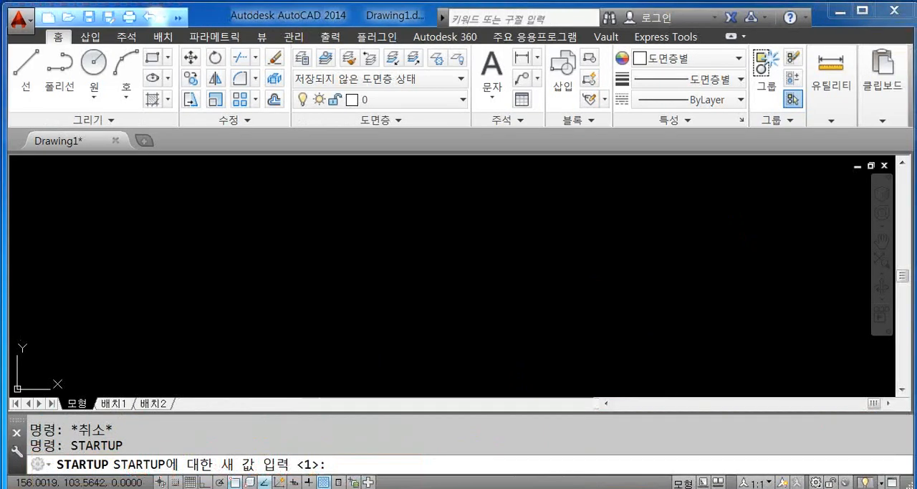
{"action": "type", "text": "0"}
{"action": "key", "text": "Return"}
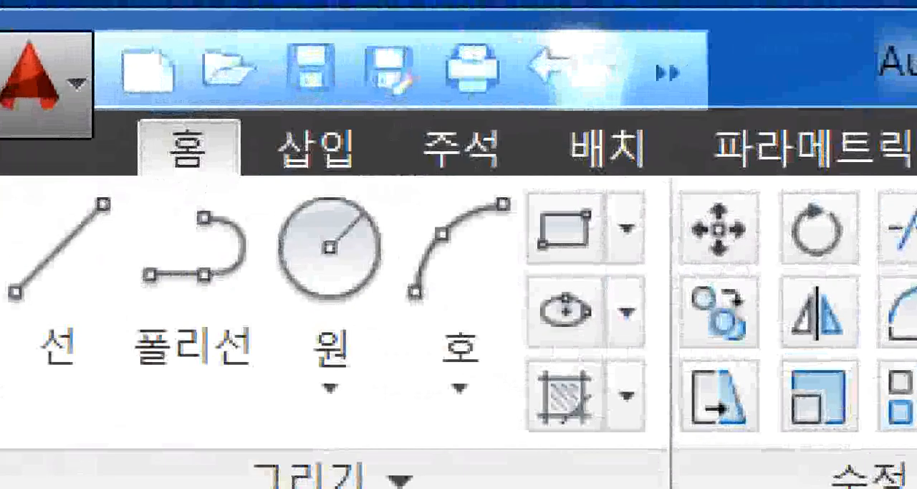
- Start a new drawing and examine the template list, comparing acad.dwt for 영국식 units with acadiso.dwt for 미터법 units
{"action": "left_click", "coordinate": [89, 2]}
{"action": "left_click_drag", "start_coordinate": [79, 12], "coordinate": [144, 69], "text": "ctrl"}
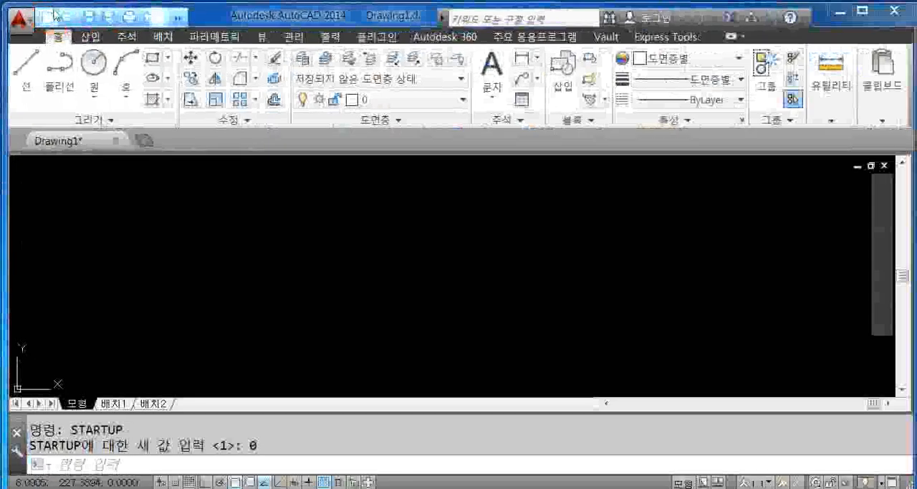
{"action": "left_click", "coordinate": [53, 17]}
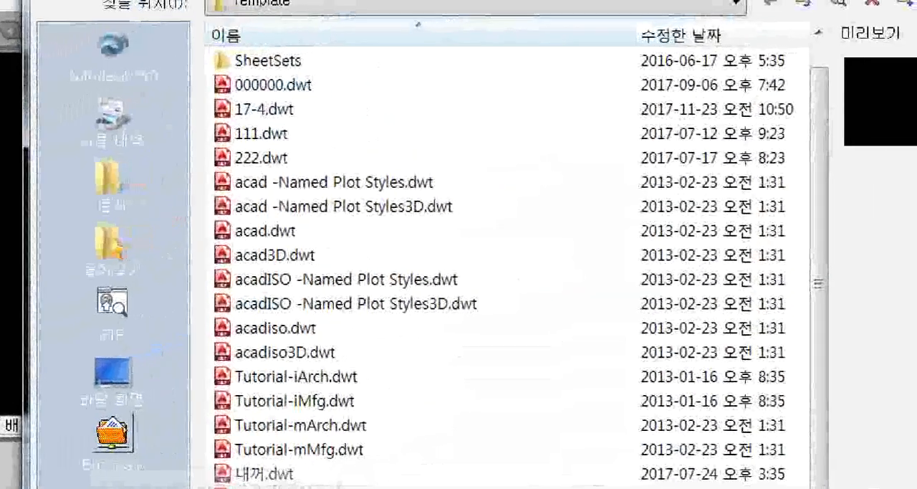
{"action": "left_click", "coordinate": [453, 356]}
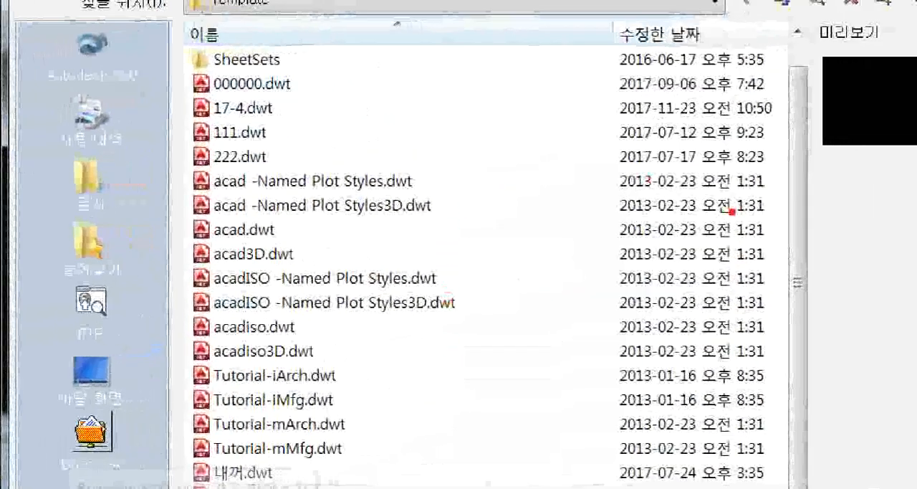
{"action": "mouse_move", "coordinate": [516, 108]}
{"action": "left_mouse_down"}
{"action": "mouse_move", "coordinate": [519, 133]}
{"action": "mouse_move", "coordinate": [530, 108]}
{"action": "mouse_move", "coordinate": [548, 156]}
{"action": "mouse_move", "coordinate": [570, 115]}
{"action": "mouse_move", "coordinate": [584, 151]}
{"action": "left_mouse_up"}
{"action": "left_click_drag", "start_coordinate": [586, 116], "coordinate": [634, 169]}
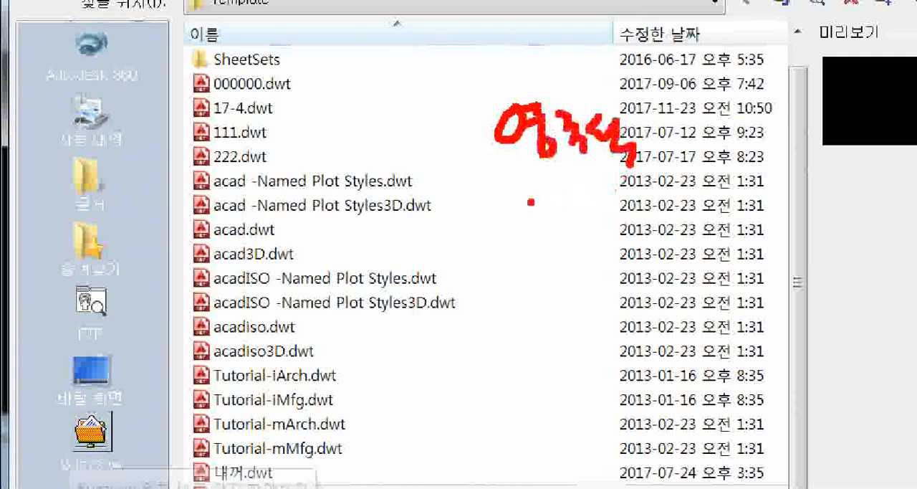
{"action": "mouse_move", "coordinate": [531, 200]}
{"action": "left_mouse_down"}
{"action": "mouse_move", "coordinate": [558, 250]}
{"action": "mouse_move", "coordinate": [573, 222]}
{"action": "left_mouse_up"}
{"action": "mouse_move", "coordinate": [573, 210]}
{"action": "left_mouse_down"}
{"action": "mouse_move", "coordinate": [588, 208]}
{"action": "mouse_move", "coordinate": [593, 239]}
{"action": "left_mouse_up"}
{"action": "mouse_move", "coordinate": [579, 228]}
{"action": "left_mouse_down"}
{"action": "mouse_move", "coordinate": [592, 222]}
{"action": "mouse_move", "coordinate": [606, 243]}
{"action": "left_mouse_up"}
{"action": "mouse_move", "coordinate": [615, 205]}
{"action": "left_mouse_down"}
{"action": "mouse_move", "coordinate": [619, 213]}
{"action": "mouse_move", "coordinate": [647, 199]}
{"action": "left_mouse_up"}
{"action": "left_click_drag", "start_coordinate": [648, 200], "coordinate": [685, 262]}
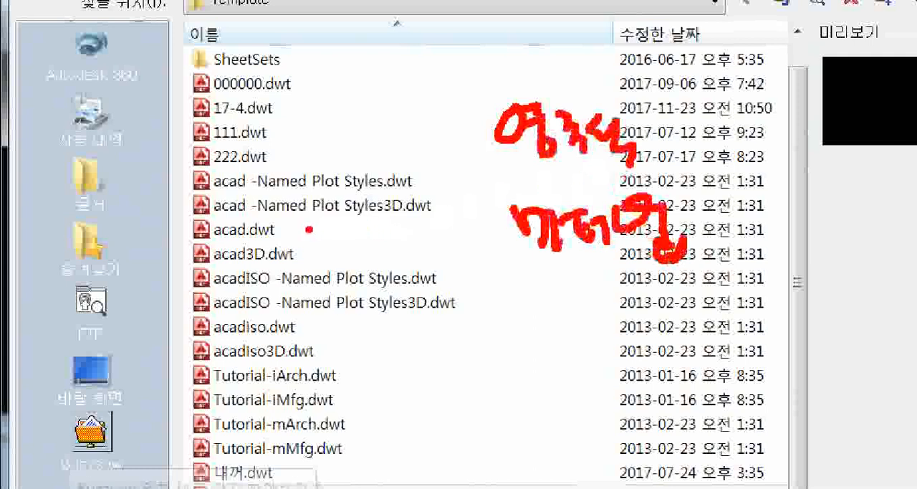
{"action": "left_click_drag", "start_coordinate": [287, 228], "coordinate": [490, 136]}
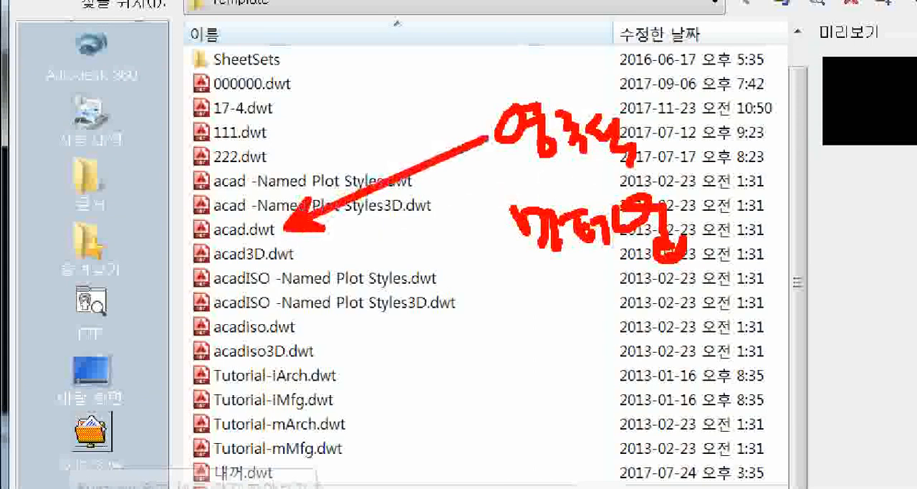
{"action": "left_click_drag", "start_coordinate": [190, 208], "coordinate": [284, 248]}
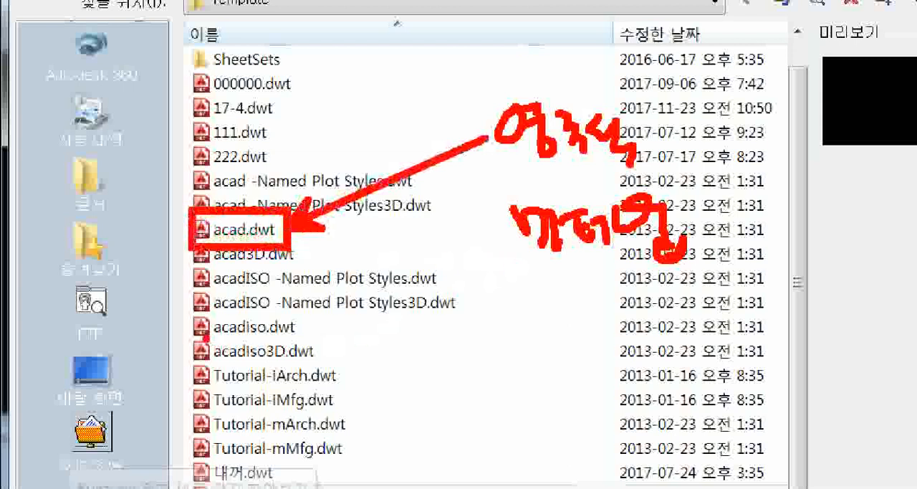
{"action": "mouse_move", "coordinate": [192, 304]}
{"action": "left_mouse_down"}
{"action": "mouse_move", "coordinate": [301, 350]}
{"action": "mouse_move", "coordinate": [208, 303]}
{"action": "left_mouse_up"}
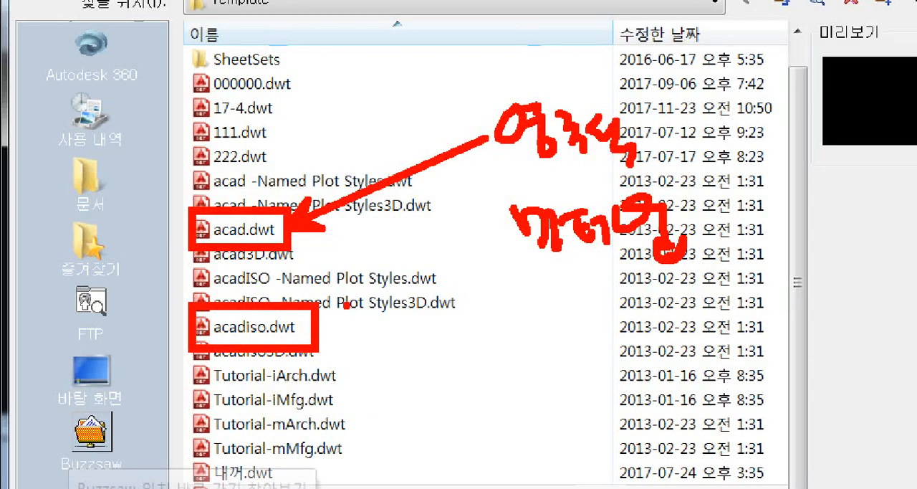
{"action": "left_click_drag", "start_coordinate": [333, 321], "coordinate": [507, 239], "text": "ctrl+shift"}
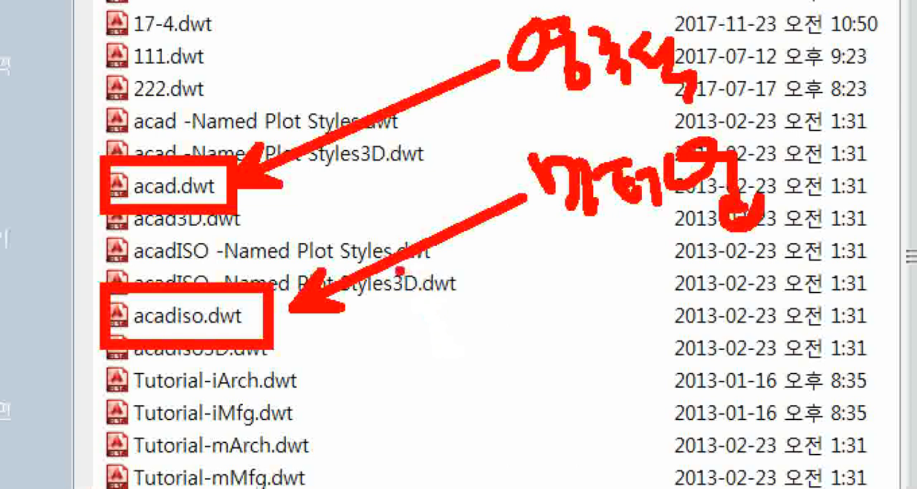
{"action": "left_click_drag", "start_coordinate": [184, 187], "coordinate": [192, 170]}
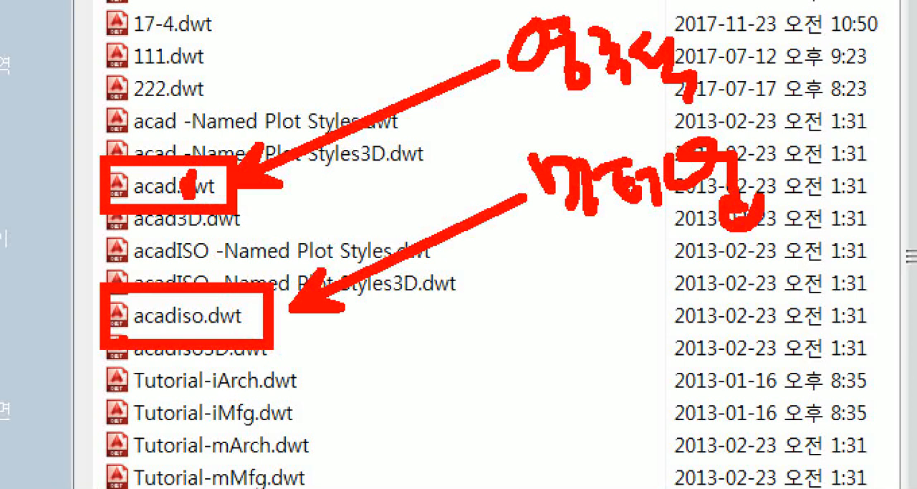
{"action": "left_click_drag", "start_coordinate": [123, 339], "coordinate": [227, 341]}
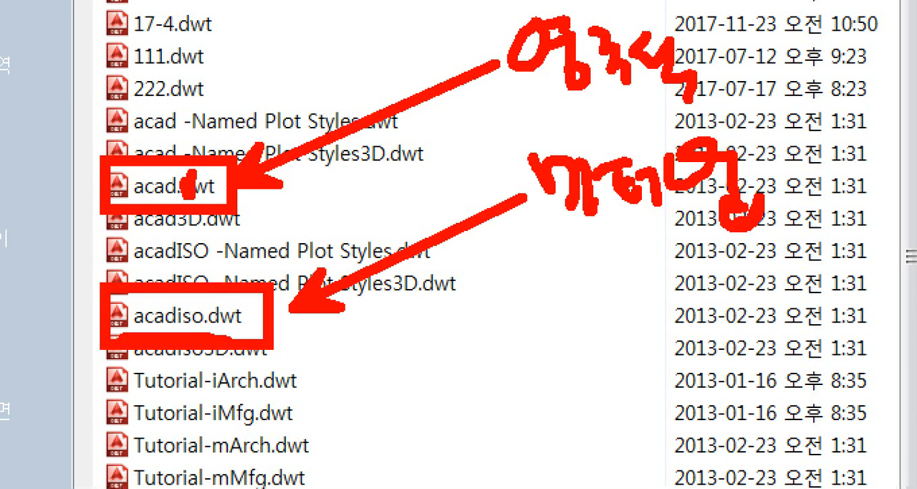
{"action": "mouse_move", "coordinate": [267, 399]}
{"action": "left_mouse_down"}
{"action": "mouse_move", "coordinate": [42, 309]}
{"action": "mouse_move", "coordinate": [340, 168]}
{"action": "mouse_move", "coordinate": [309, 403]}
{"action": "left_mouse_up"}
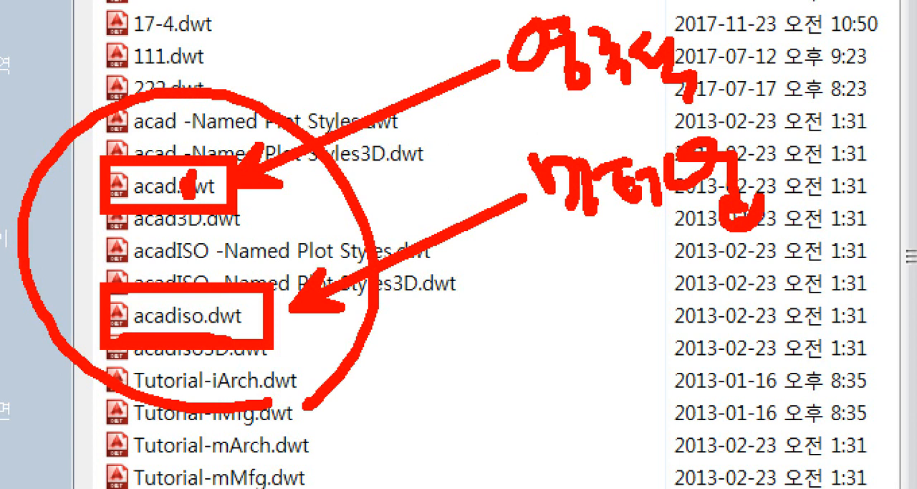
{"action": "key", "text": "Escape"}
{"action": "key", "text": "ctrl+1"}
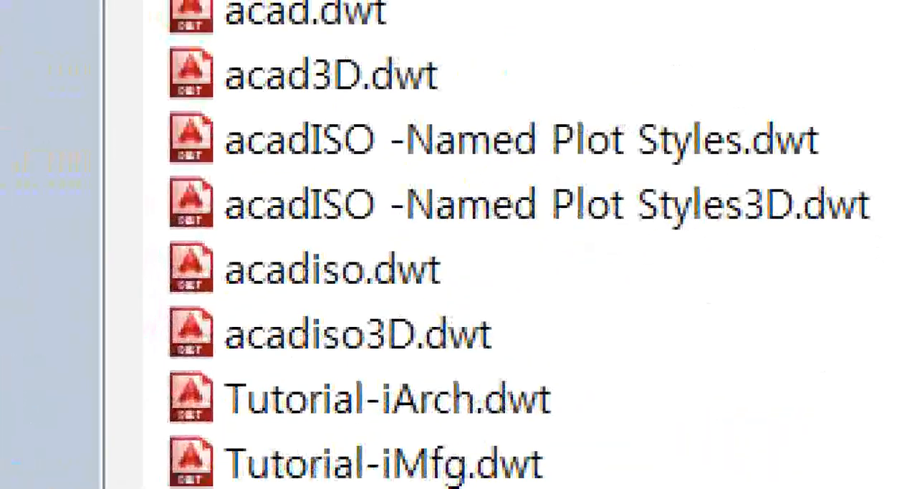
- Create the new drawing from the acadiso.dwt template
{"action": "scroll", "coordinate": [317, 358], "scroll_direction": "up", "scroll_amount": 1}
{"action": "left_click", "coordinate": [315, 351]}
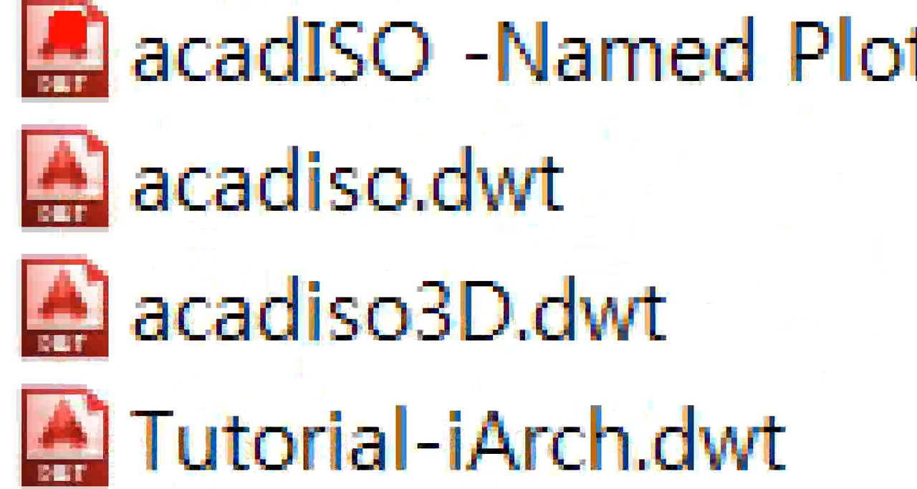
{"action": "left_click_drag", "start_coordinate": [16, 107], "coordinate": [661, 280], "text": "ctrl"}
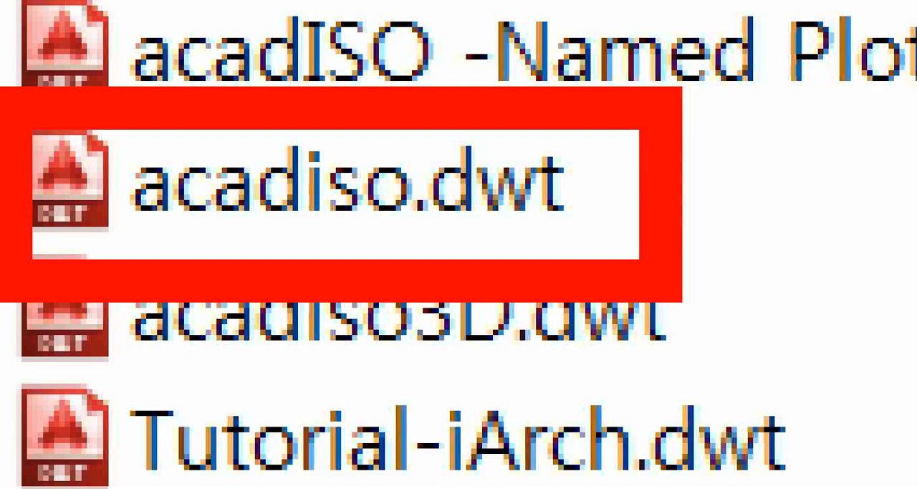
{"action": "key", "text": "Escape"}
{"action": "left_click", "coordinate": [377, 339]}
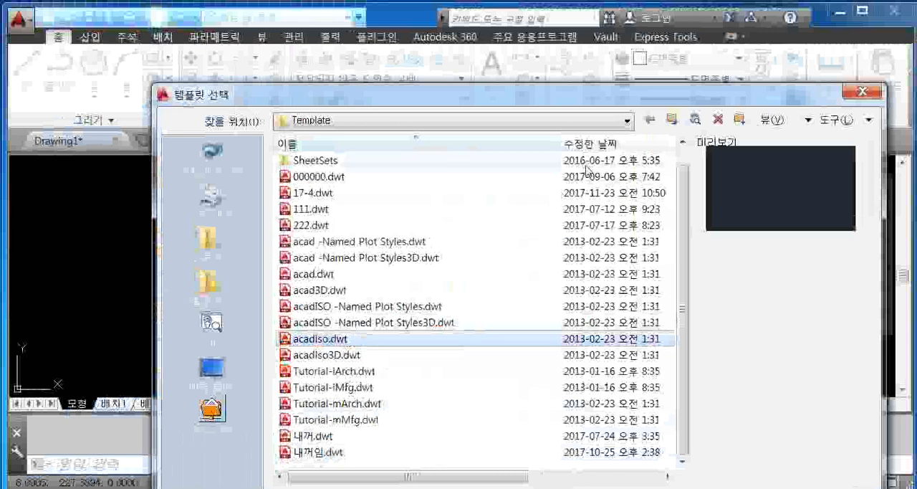
{"action": "left_click_drag", "start_coordinate": [602, 95], "coordinate": [573, 32]}
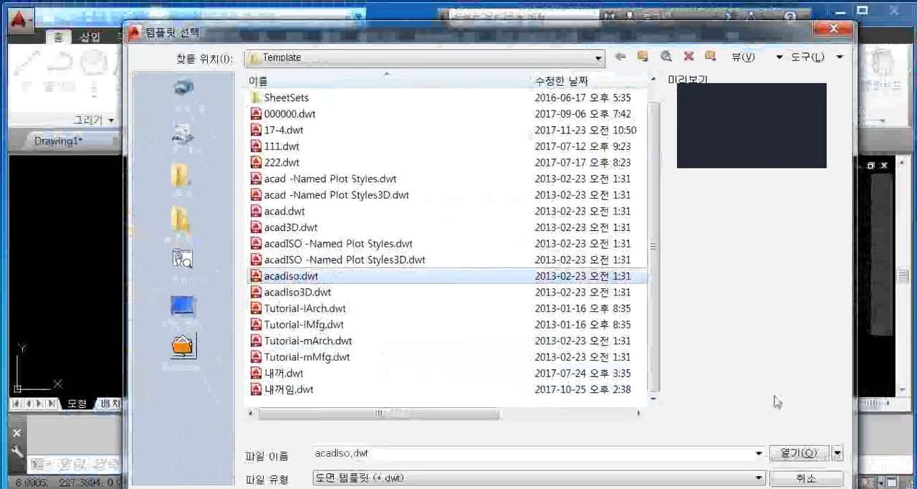
{"action": "left_click", "coordinate": [799, 453]}
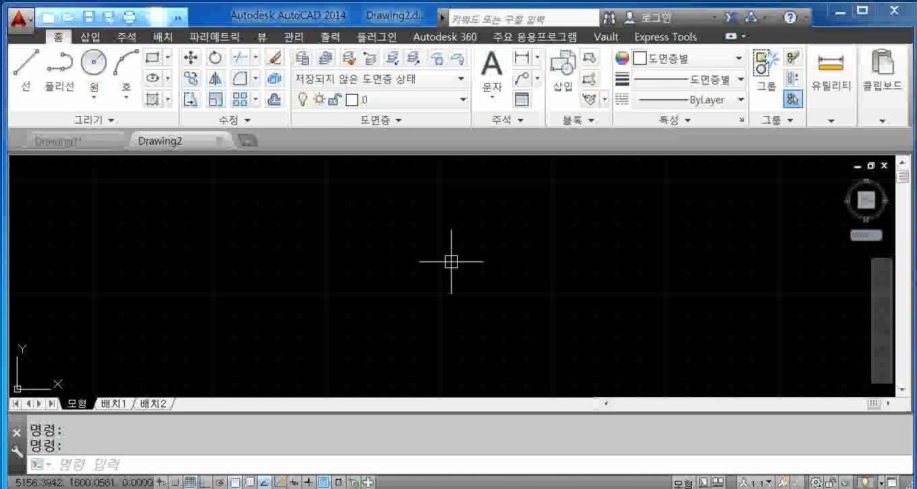
- Start another new drawing to view the template selection dialog, and close it without choosing a template
{"action": "key", "text": "F1"}
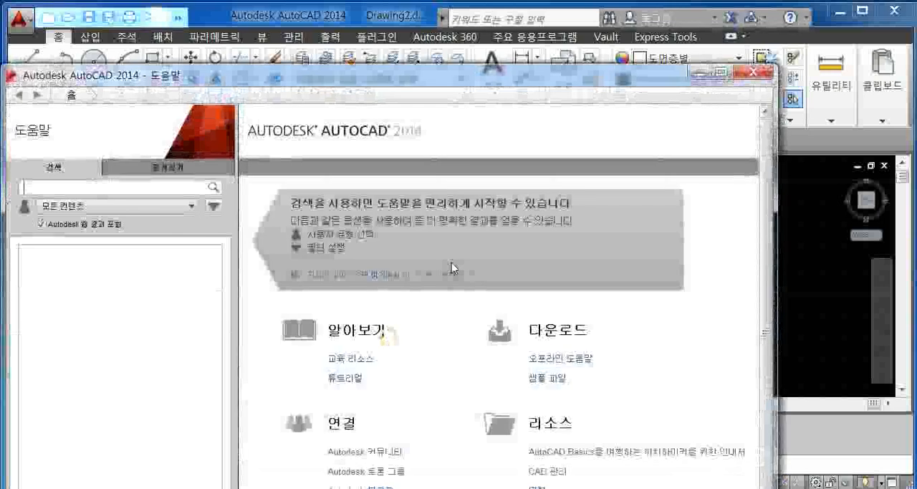
{"action": "left_click", "coordinate": [754, 71]}
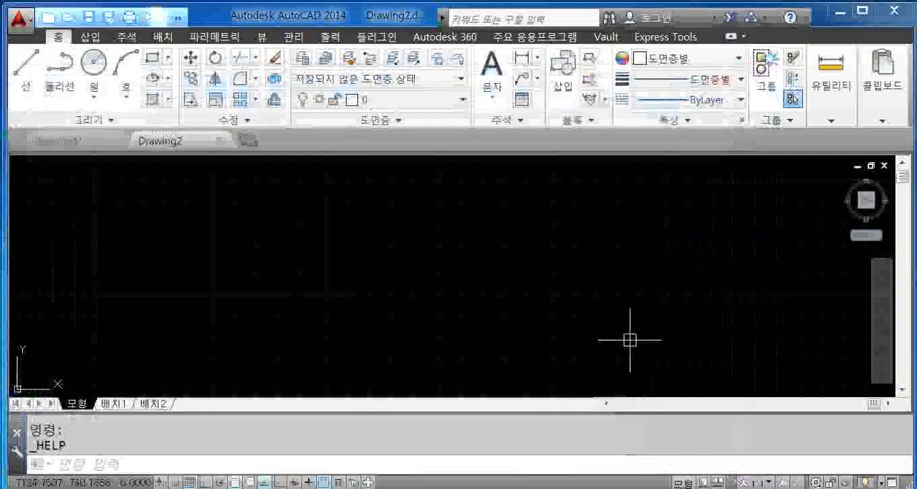
{"action": "key", "text": "ctrl+n"}
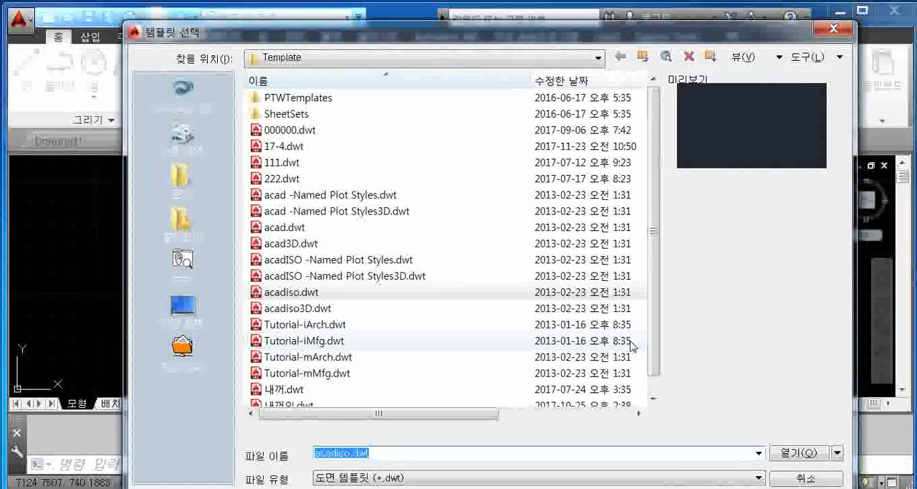
{"action": "left_click", "coordinate": [838, 28]}
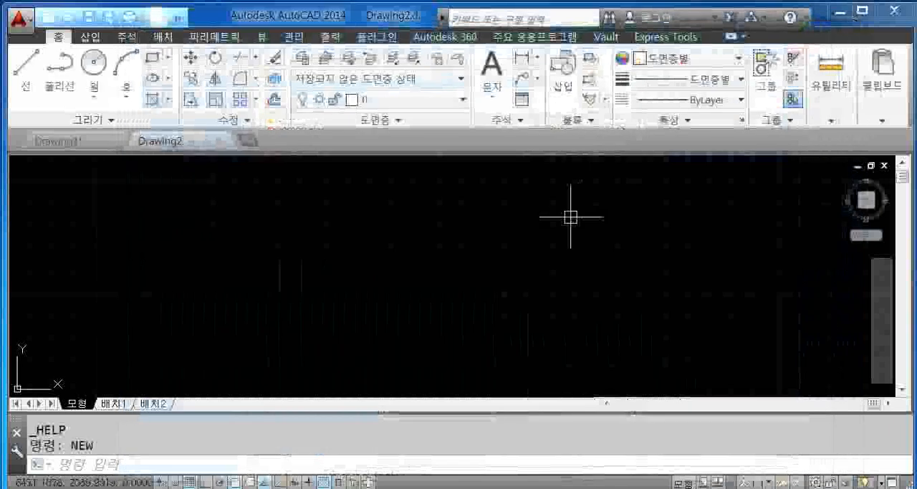
- Run the STARTUP system variable and set its value to 1
{"action": "type", "text": "ST"}
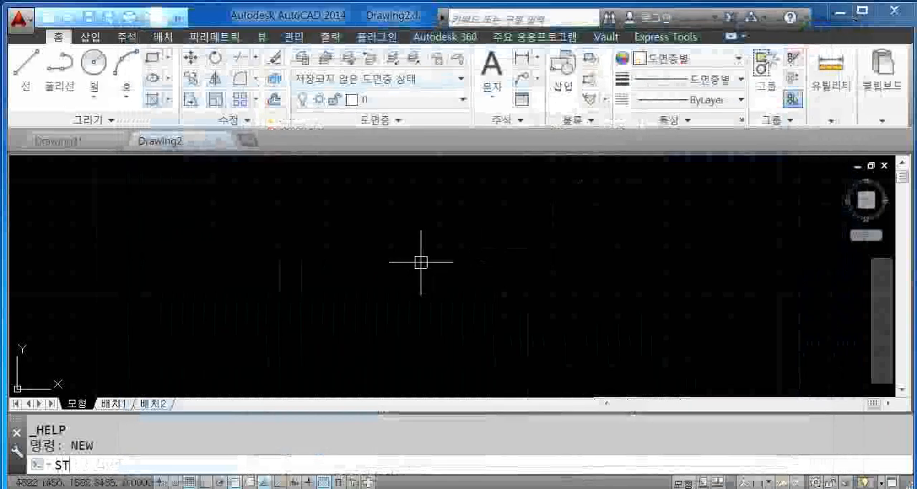
{"action": "type", "text": "ARTUP"}
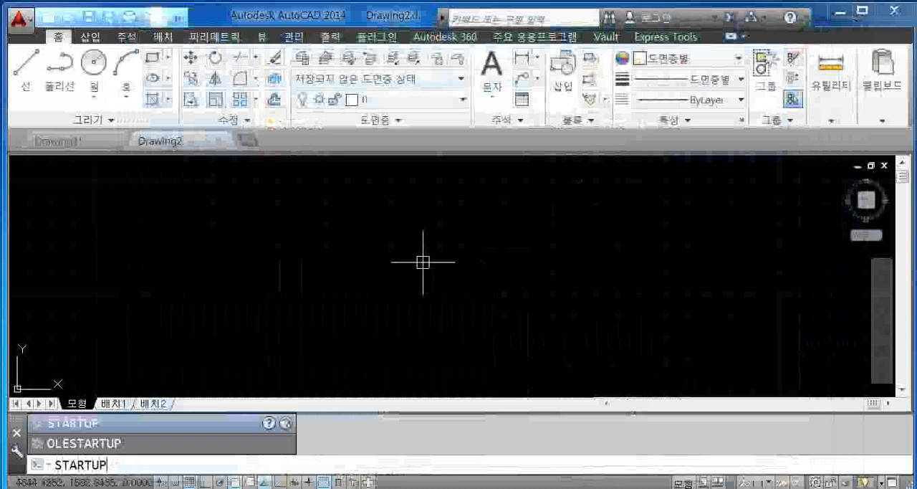
{"action": "key", "text": "Return"}
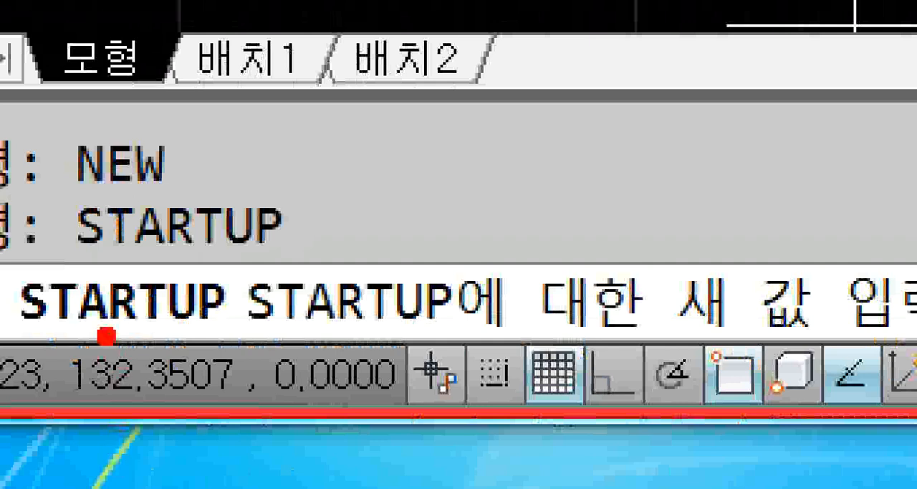
{"action": "mouse_move", "coordinate": [47, 184]}
{"action": "left_mouse_down"}
{"action": "mouse_move", "coordinate": [256, 256]}
{"action": "mouse_move", "coordinate": [334, 265]}
{"action": "mouse_move", "coordinate": [337, 278]}
{"action": "left_mouse_up"}
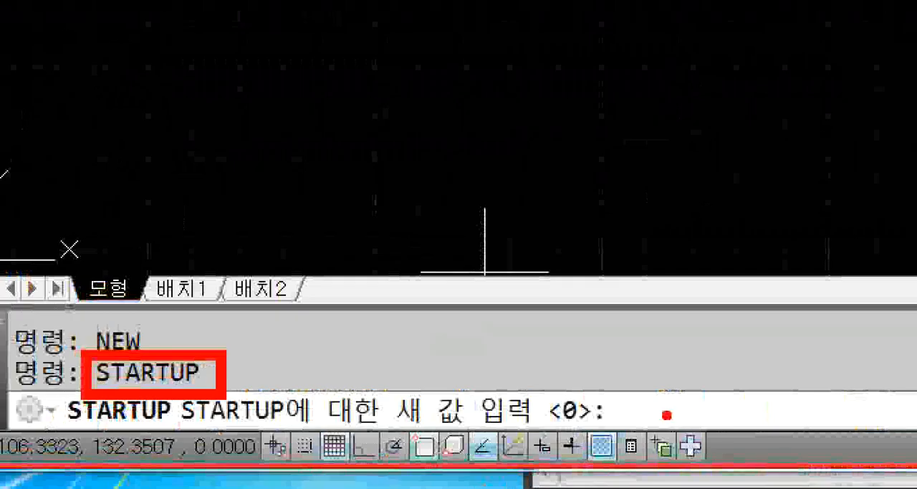
{"action": "left_click_drag", "start_coordinate": [651, 399], "coordinate": [651, 423]}
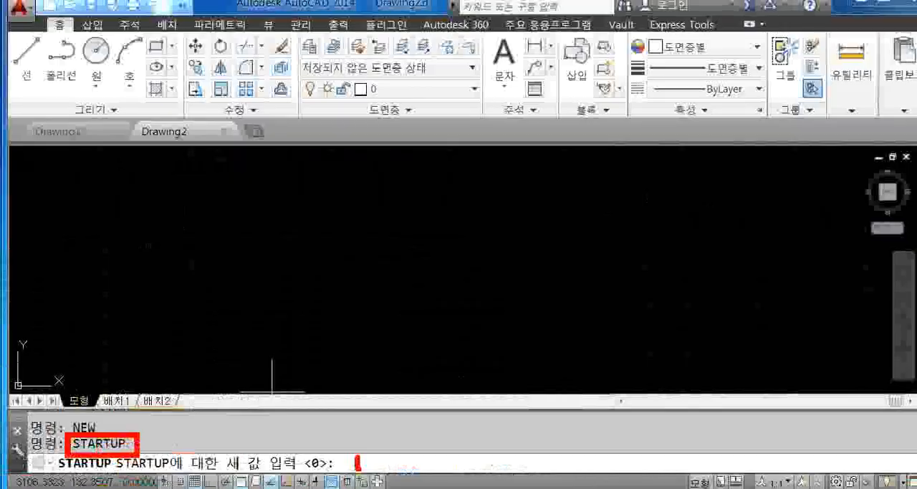
{"action": "type", "text": "1"}
{"action": "key", "text": "Return"}
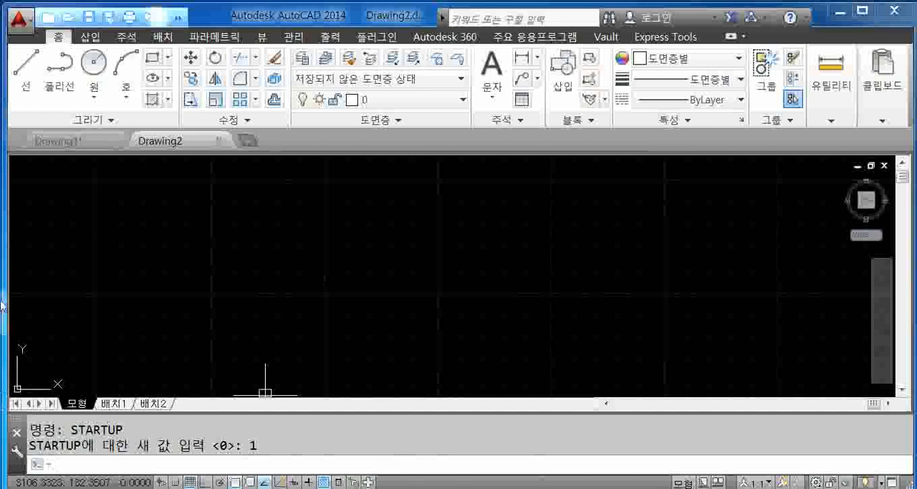
- Create a new drawing from scratch with the 미터법 (metric) default settings
{"action": "key", "text": "ctrl+n"}
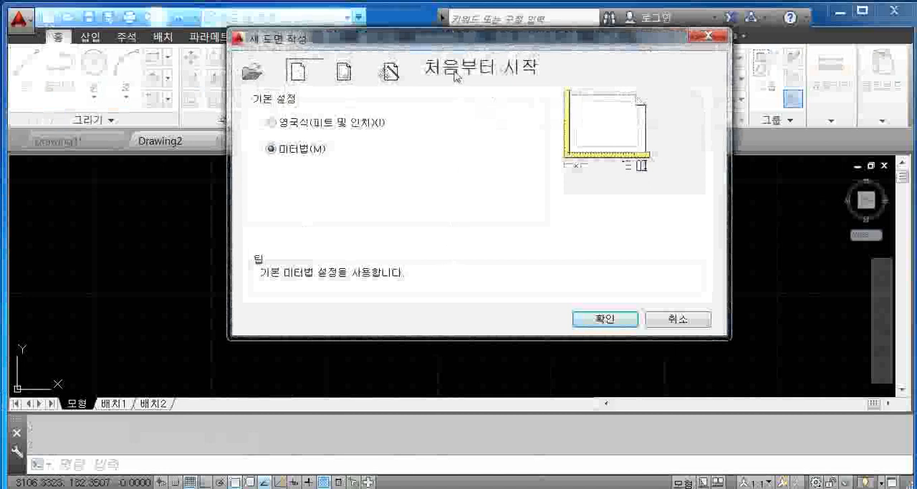
{"action": "left_click_drag", "start_coordinate": [454, 43], "coordinate": [484, 86]}
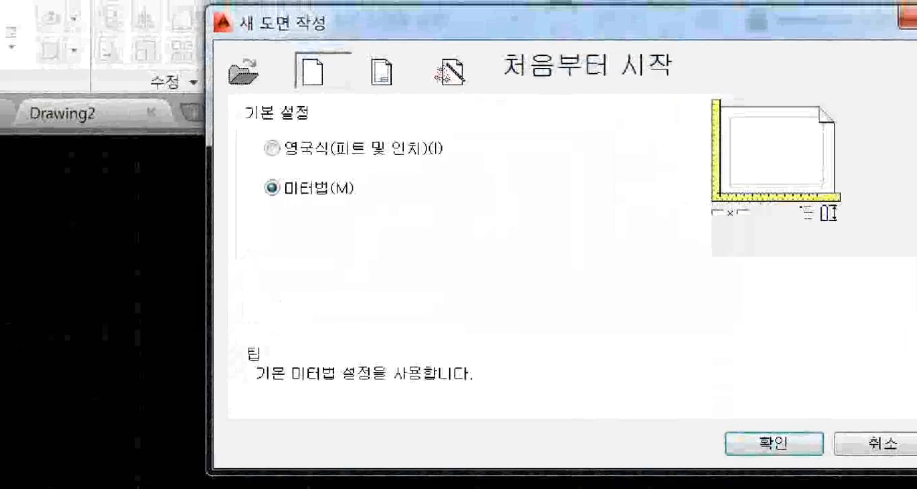
{"action": "left_click", "coordinate": [359, 175]}
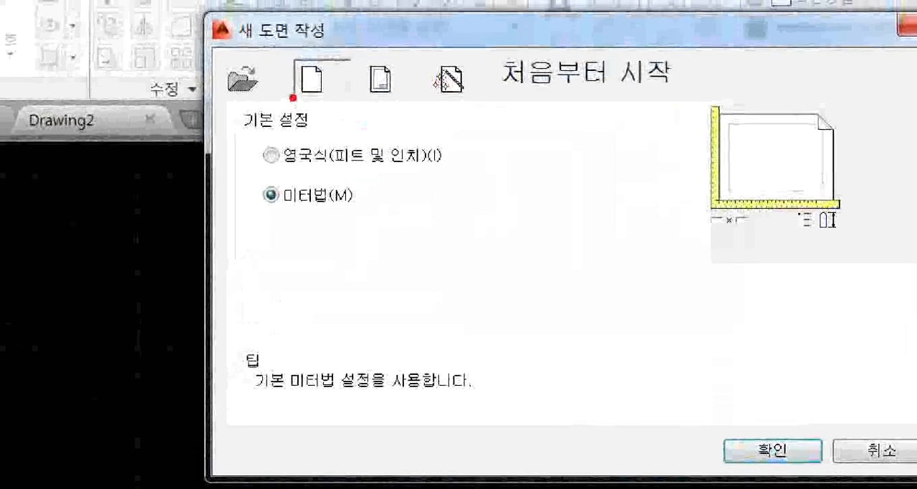
{"action": "mouse_move", "coordinate": [390, 63]}
{"action": "left_mouse_down"}
{"action": "mouse_move", "coordinate": [369, 90]}
{"action": "mouse_move", "coordinate": [398, 98]}
{"action": "left_mouse_up"}
{"action": "mouse_move", "coordinate": [466, 59]}
{"action": "left_mouse_down"}
{"action": "mouse_move", "coordinate": [443, 91]}
{"action": "mouse_move", "coordinate": [470, 94]}
{"action": "left_mouse_up"}
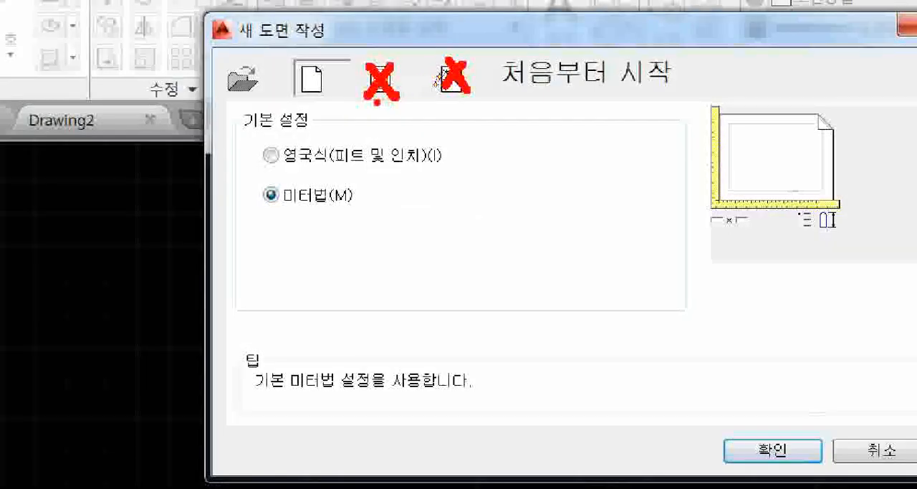
{"action": "left_click_drag", "start_coordinate": [374, 96], "coordinate": [478, 106]}
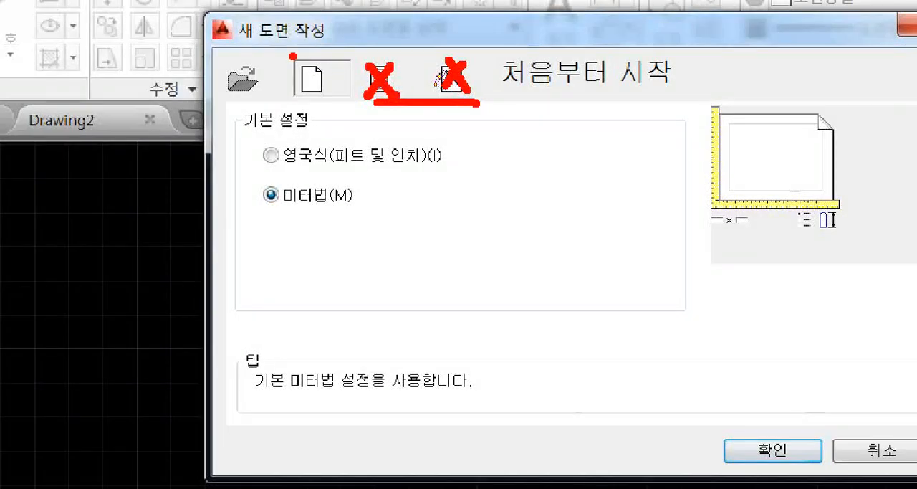
{"action": "left_click_drag", "start_coordinate": [292, 56], "coordinate": [357, 102]}
{"action": "mouse_move", "coordinate": [346, 142]}
{"action": "left_mouse_down"}
{"action": "mouse_move", "coordinate": [333, 168]}
{"action": "mouse_move", "coordinate": [308, 142]}
{"action": "left_mouse_up"}
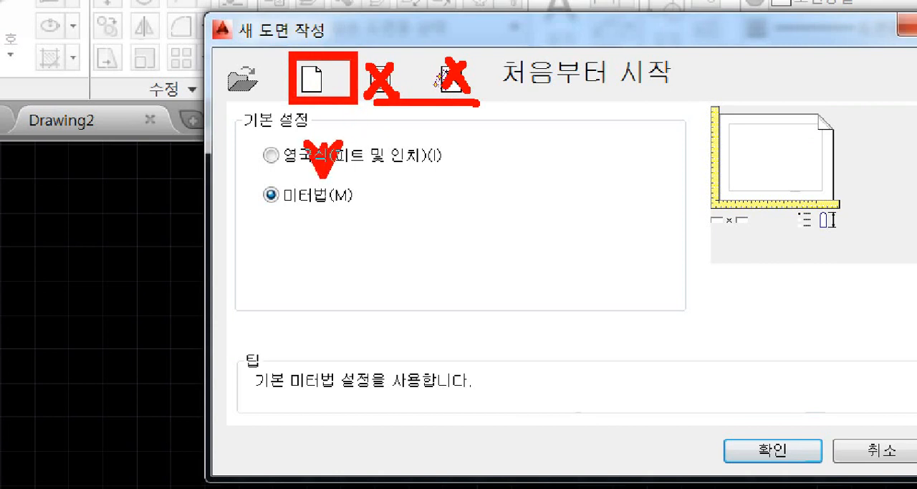
{"action": "left_click_drag", "start_coordinate": [324, 172], "coordinate": [324, 102]}
{"action": "left_click_drag", "start_coordinate": [701, 429], "coordinate": [367, 215]}
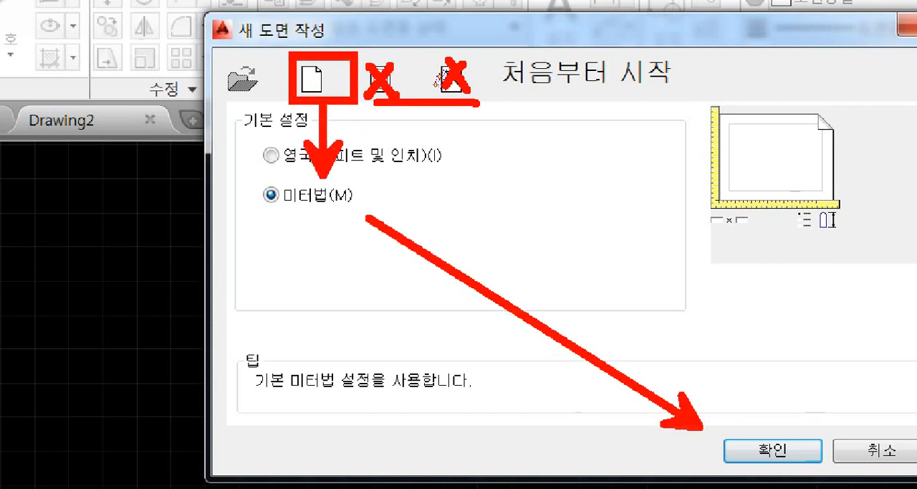
{"action": "left_click_drag", "start_coordinate": [252, 170], "coordinate": [367, 221]}
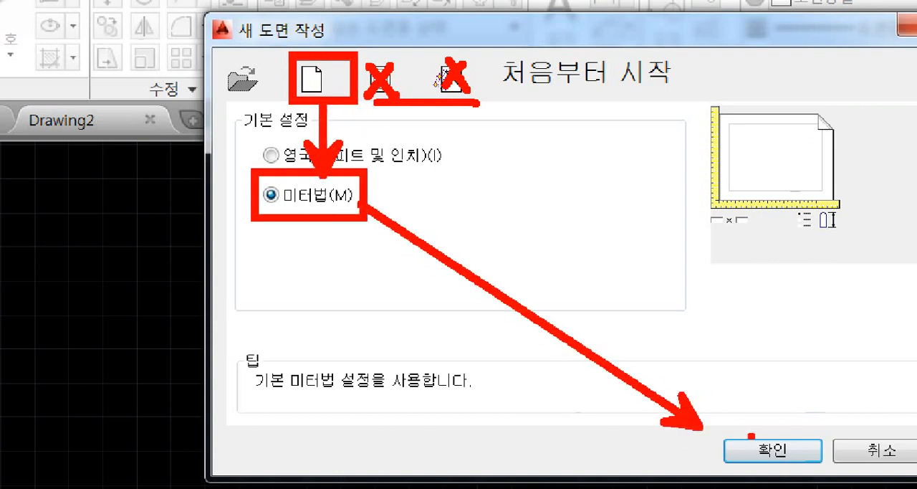
{"action": "left_click_drag", "start_coordinate": [751, 434], "coordinate": [803, 350]}
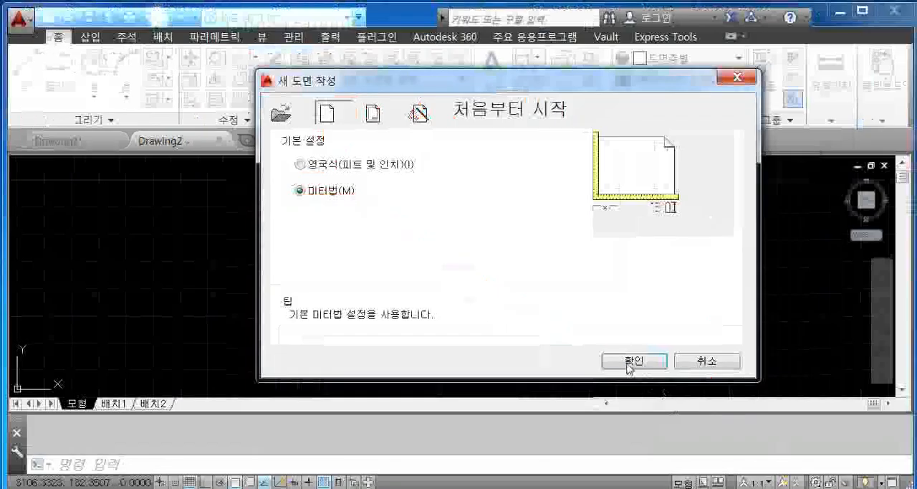
{"action": "left_click", "coordinate": [773, 450]}
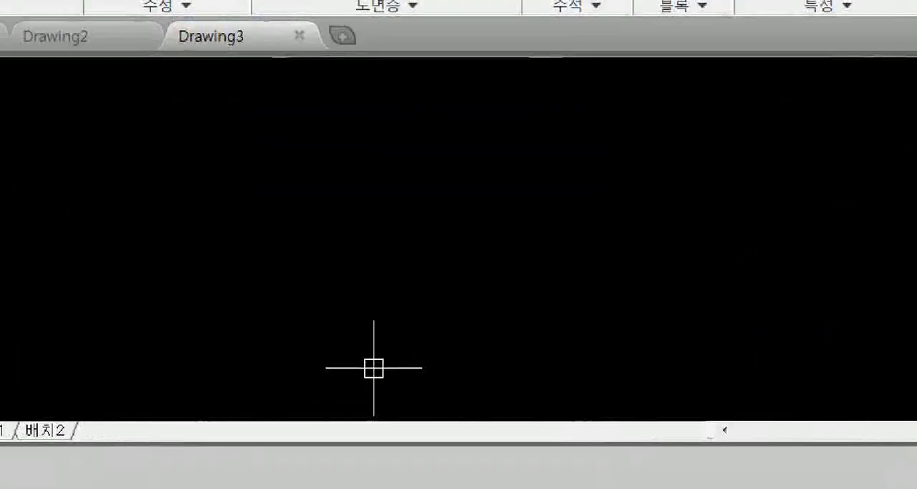
{"action": "left_click", "coordinate": [371, 351]}
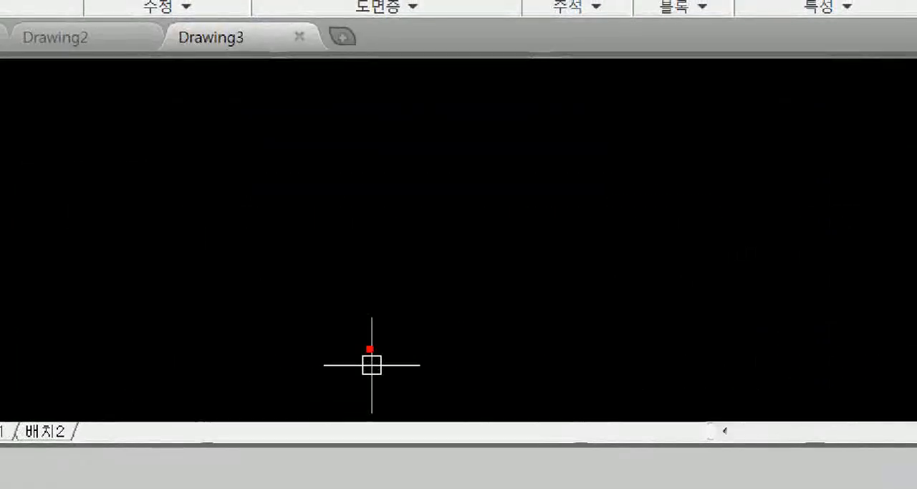
{"action": "left_click", "coordinate": [323, 254]}
{"action": "mouse_move", "coordinate": [219, 112]}
{"action": "left_mouse_down"}
{"action": "mouse_move", "coordinate": [221, 143]}
{"action": "mouse_move", "coordinate": [255, 135]}
{"action": "left_mouse_up"}
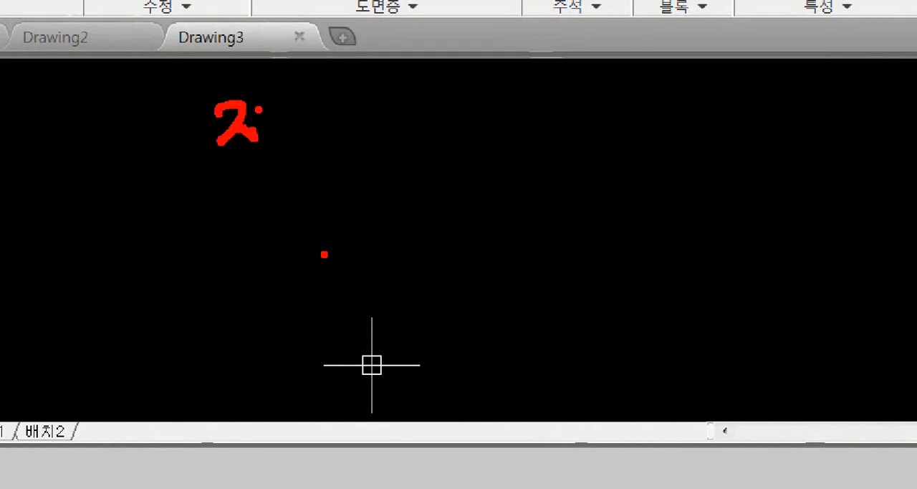
{"action": "mouse_move", "coordinate": [265, 95]}
{"action": "left_mouse_down"}
{"action": "mouse_move", "coordinate": [265, 137]}
{"action": "mouse_move", "coordinate": [245, 168]}
{"action": "left_mouse_up"}
{"action": "mouse_move", "coordinate": [297, 141]}
{"action": "left_mouse_down"}
{"action": "mouse_move", "coordinate": [521, 139]}
{"action": "mouse_move", "coordinate": [513, 157]}
{"action": "left_mouse_up"}
{"action": "mouse_move", "coordinate": [566, 114]}
{"action": "left_mouse_down"}
{"action": "mouse_move", "coordinate": [614, 143]}
{"action": "mouse_move", "coordinate": [602, 147]}
{"action": "mouse_move", "coordinate": [615, 159]}
{"action": "mouse_move", "coordinate": [652, 132]}
{"action": "mouse_move", "coordinate": [672, 136]}
{"action": "left_mouse_up"}
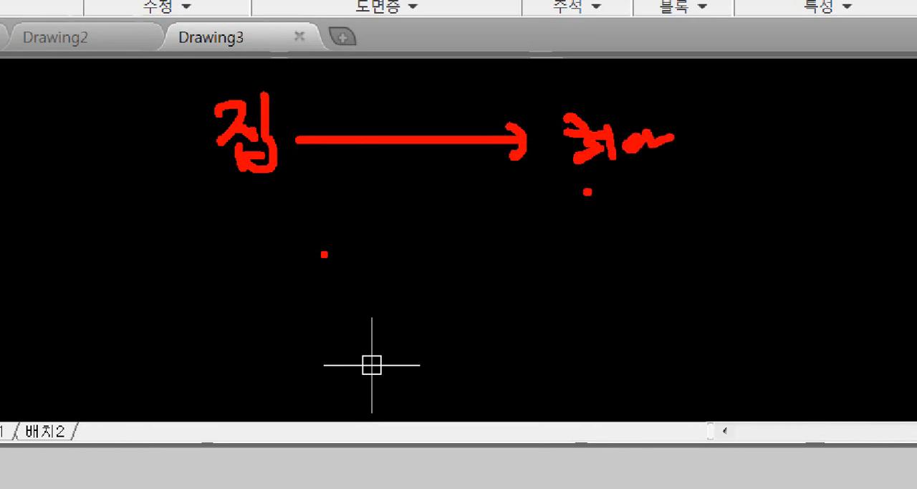
{"action": "left_click_drag", "start_coordinate": [587, 192], "coordinate": [596, 203]}
{"action": "mouse_move", "coordinate": [600, 192]}
{"action": "left_mouse_down"}
{"action": "mouse_move", "coordinate": [623, 203]}
{"action": "mouse_move", "coordinate": [630, 230]}
{"action": "mouse_move", "coordinate": [665, 241]}
{"action": "left_mouse_up"}
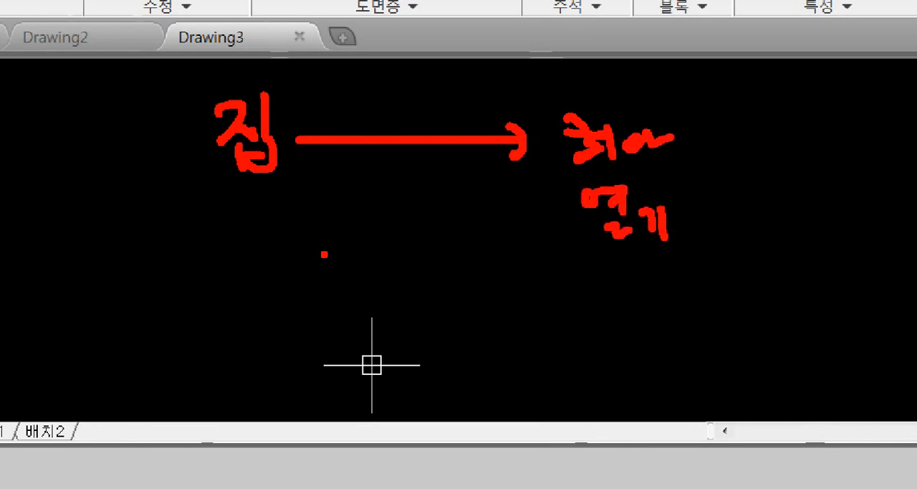
{"action": "mouse_move", "coordinate": [670, 201]}
{"action": "left_mouse_down"}
{"action": "mouse_move", "coordinate": [675, 186]}
{"action": "mouse_move", "coordinate": [566, 275]}
{"action": "left_mouse_up"}
{"action": "left_click_drag", "start_coordinate": [573, 177], "coordinate": [693, 264]}
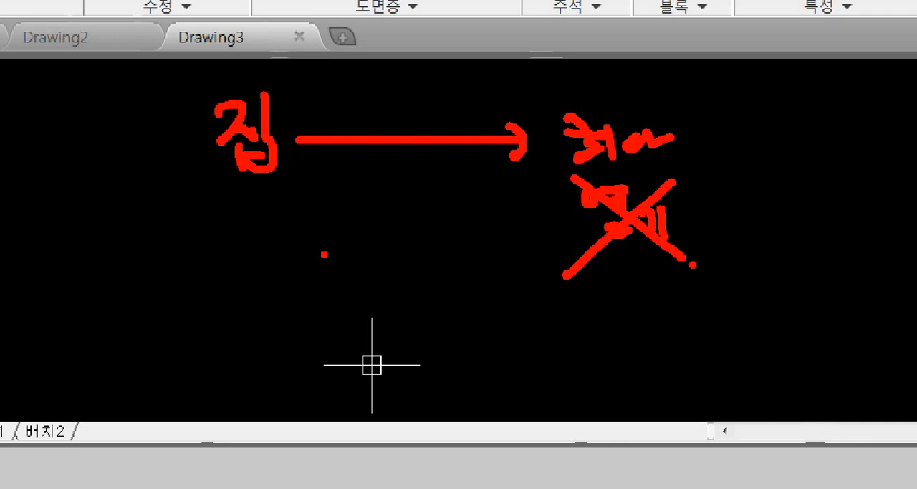
{"action": "key", "text": "y"}
{"action": "mouse_move", "coordinate": [604, 294]}
{"action": "left_mouse_down"}
{"action": "mouse_move", "coordinate": [664, 316]}
{"action": "mouse_move", "coordinate": [677, 309]}
{"action": "left_mouse_up"}
{"action": "left_click_drag", "start_coordinate": [694, 286], "coordinate": [707, 313]}
{"action": "mouse_move", "coordinate": [721, 288]}
{"action": "left_mouse_down"}
{"action": "mouse_move", "coordinate": [716, 296]}
{"action": "mouse_move", "coordinate": [720, 287]}
{"action": "left_mouse_up"}
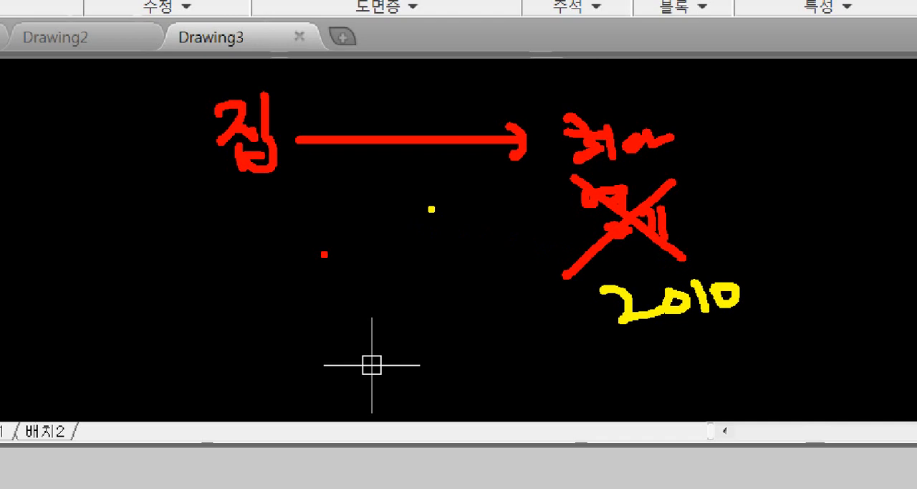
{"action": "mouse_move", "coordinate": [192, 217]}
{"action": "left_mouse_down"}
{"action": "mouse_move", "coordinate": [196, 204]}
{"action": "mouse_move", "coordinate": [327, 200]}
{"action": "left_mouse_up"}
{"action": "mouse_move", "coordinate": [213, 260]}
{"action": "left_mouse_down"}
{"action": "mouse_move", "coordinate": [258, 278]}
{"action": "mouse_move", "coordinate": [266, 252]}
{"action": "mouse_move", "coordinate": [300, 280]}
{"action": "left_mouse_up"}
{"action": "mouse_move", "coordinate": [305, 252]}
{"action": "left_mouse_down"}
{"action": "mouse_move", "coordinate": [314, 248]}
{"action": "mouse_move", "coordinate": [336, 278]}
{"action": "left_mouse_up"}
{"action": "left_click_drag", "start_coordinate": [200, 306], "coordinate": [341, 305]}
{"action": "mouse_move", "coordinate": [348, 261]}
{"action": "left_mouse_down"}
{"action": "mouse_move", "coordinate": [380, 285]}
{"action": "mouse_move", "coordinate": [400, 276]}
{"action": "mouse_move", "coordinate": [543, 283]}
{"action": "mouse_move", "coordinate": [548, 324]}
{"action": "mouse_move", "coordinate": [532, 340]}
{"action": "left_mouse_up"}
{"action": "mouse_move", "coordinate": [528, 317]}
{"action": "left_mouse_down"}
{"action": "mouse_move", "coordinate": [560, 345]}
{"action": "mouse_move", "coordinate": [773, 331]}
{"action": "left_mouse_up"}
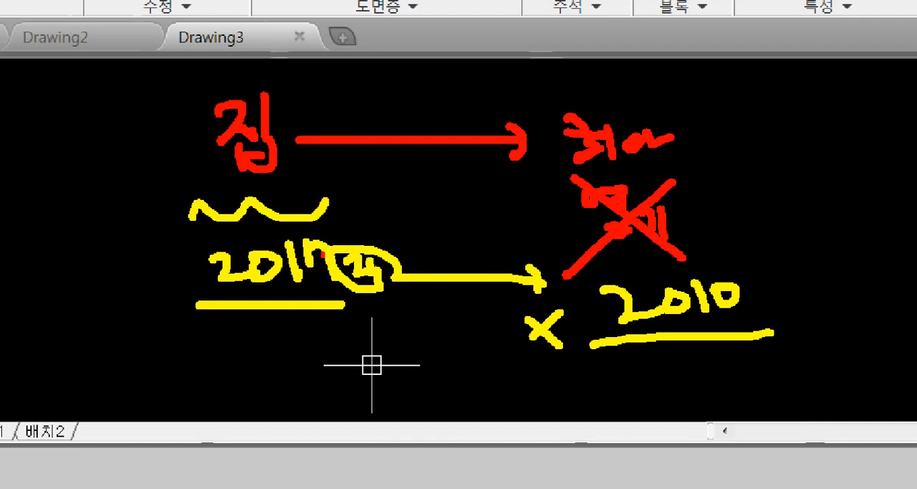
{"action": "left_click_drag", "start_coordinate": [219, 301], "coordinate": [336, 296]}
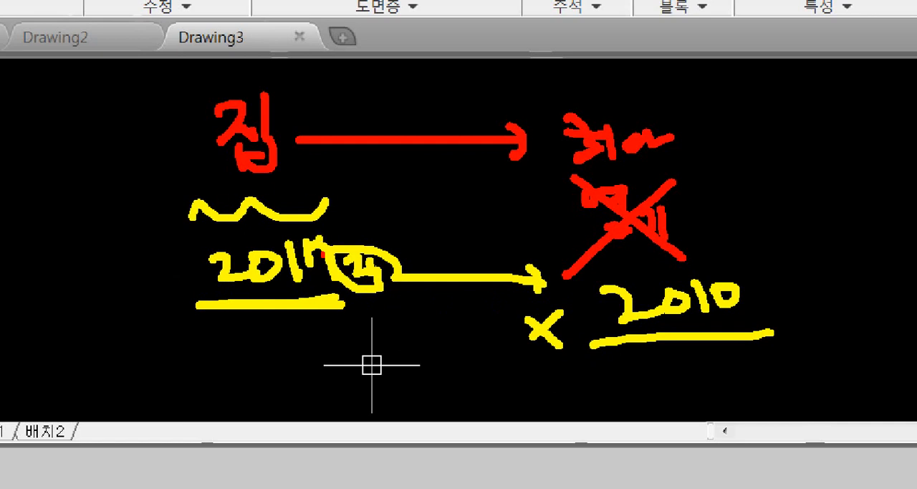
{"action": "left_click_drag", "start_coordinate": [321, 230], "coordinate": [317, 240]}
{"action": "mouse_move", "coordinate": [490, 351]}
{"action": "left_mouse_down"}
{"action": "mouse_move", "coordinate": [549, 374]}
{"action": "mouse_move", "coordinate": [536, 385]}
{"action": "left_mouse_up"}
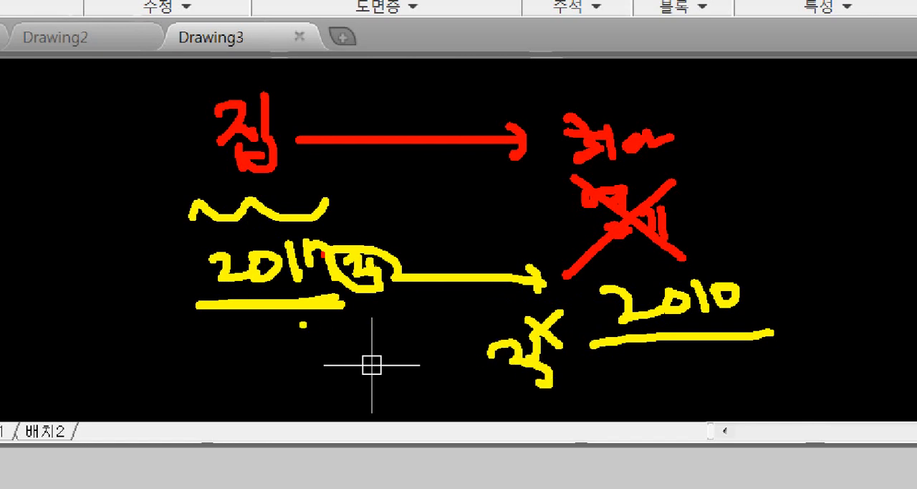
{"action": "mouse_move", "coordinate": [318, 361]}
{"action": "left_mouse_down"}
{"action": "mouse_move", "coordinate": [287, 365]}
{"action": "mouse_move", "coordinate": [315, 320]}
{"action": "mouse_move", "coordinate": [320, 356]}
{"action": "left_mouse_up"}
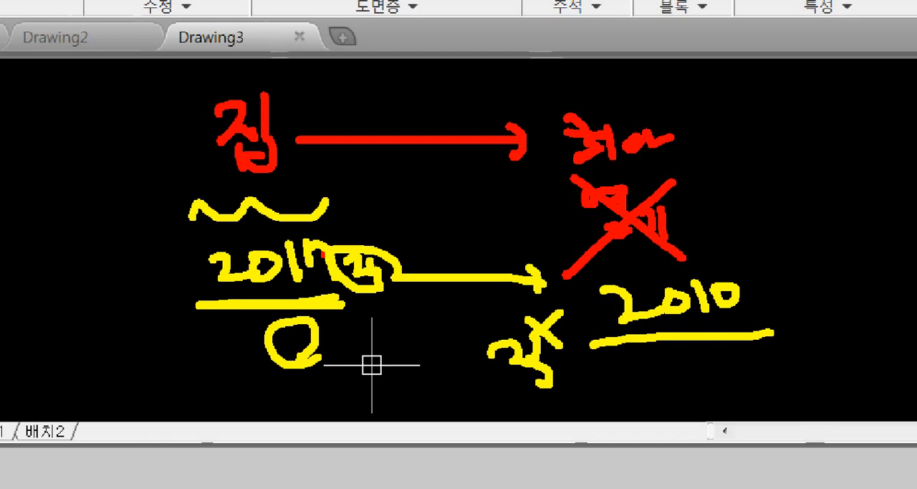
{"action": "left_click", "coordinate": [331, 344]}
{"action": "mouse_move", "coordinate": [248, 216]}
{"action": "left_mouse_down"}
{"action": "mouse_move", "coordinate": [195, 96]}
{"action": "mouse_move", "coordinate": [311, 198]}
{"action": "left_mouse_up"}
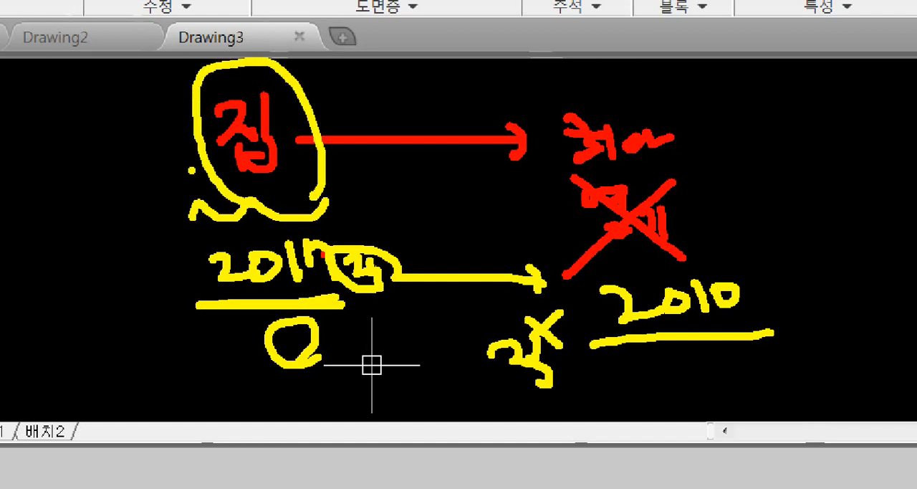
{"action": "mouse_move", "coordinate": [69, 179]}
{"action": "left_mouse_down"}
{"action": "mouse_move", "coordinate": [99, 197]}
{"action": "mouse_move", "coordinate": [138, 183]}
{"action": "mouse_move", "coordinate": [152, 203]}
{"action": "left_mouse_up"}
{"action": "left_click_drag", "start_coordinate": [156, 178], "coordinate": [180, 183]}
{"action": "mouse_move", "coordinate": [212, 193]}
{"action": "left_mouse_down"}
{"action": "mouse_move", "coordinate": [51, 235]}
{"action": "mouse_move", "coordinate": [217, 169]}
{"action": "mouse_move", "coordinate": [230, 212]}
{"action": "left_mouse_up"}
{"action": "left_click_drag", "start_coordinate": [190, 85], "coordinate": [102, 265]}
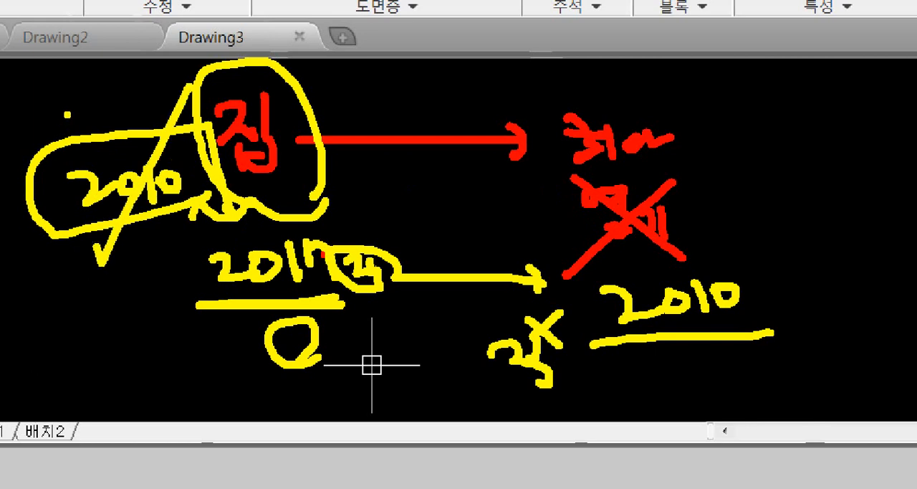
{"action": "left_click_drag", "start_coordinate": [66, 113], "coordinate": [186, 352]}
{"action": "left_click", "coordinate": [273, 315]}
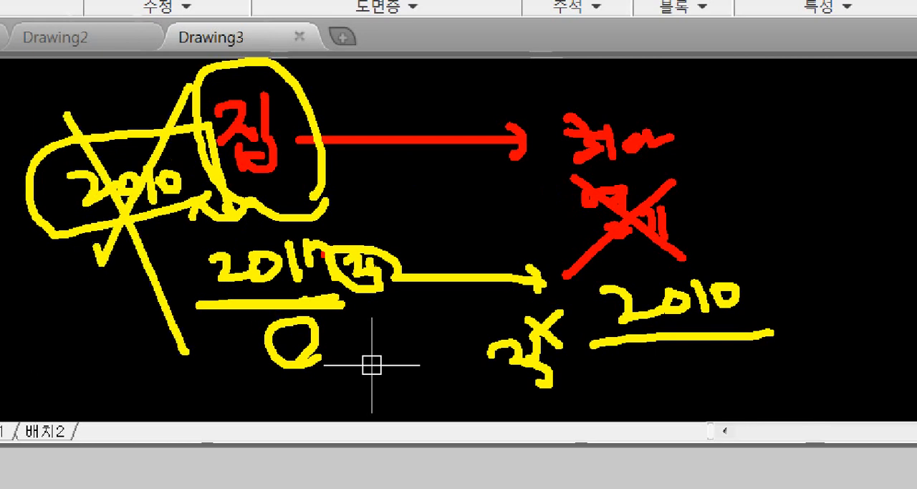
{"action": "key", "text": "Escape"}
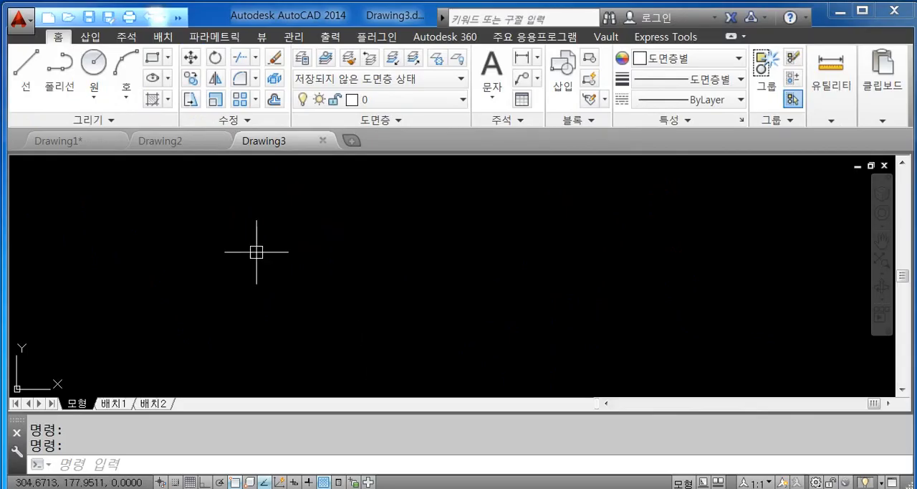
- Start saving Drawing3 under another name and examine the AutoCAD versions available as file types
{"action": "left_click", "coordinate": [32, 29]}
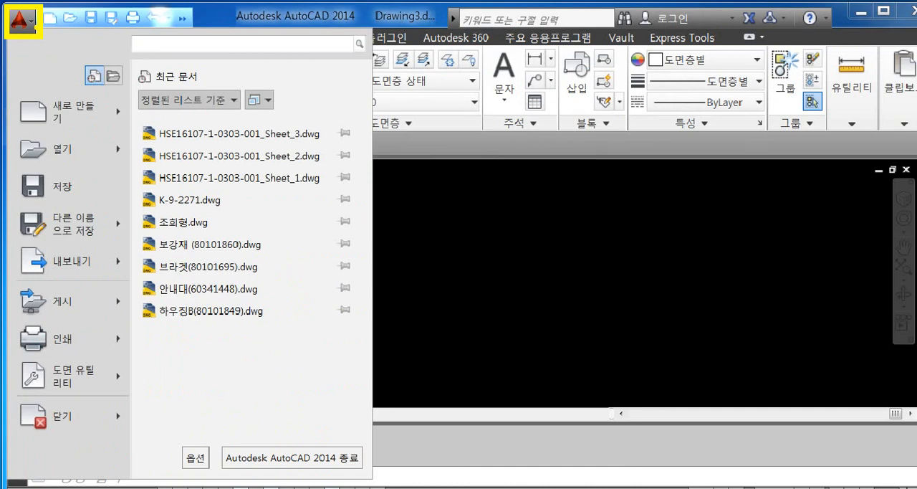
{"action": "left_click", "coordinate": [46, 37]}
{"action": "left_click", "coordinate": [46, 37]}
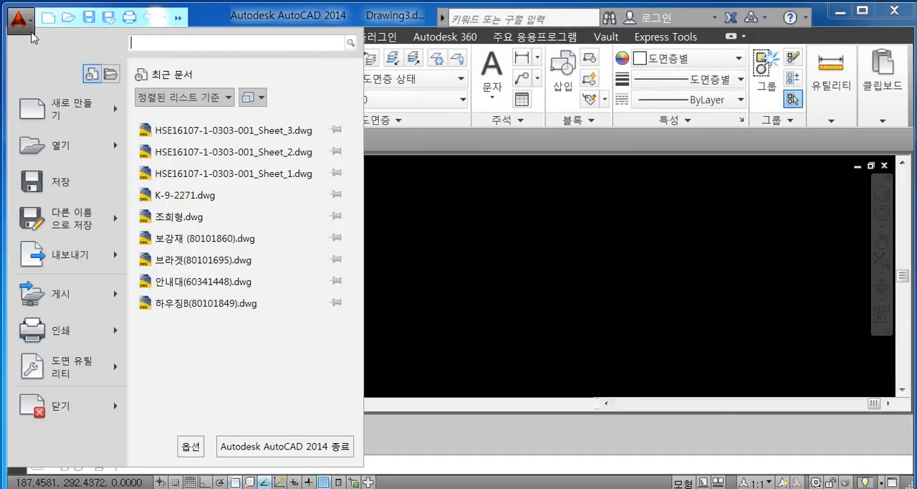
{"action": "mouse_move", "coordinate": [112, 212]}
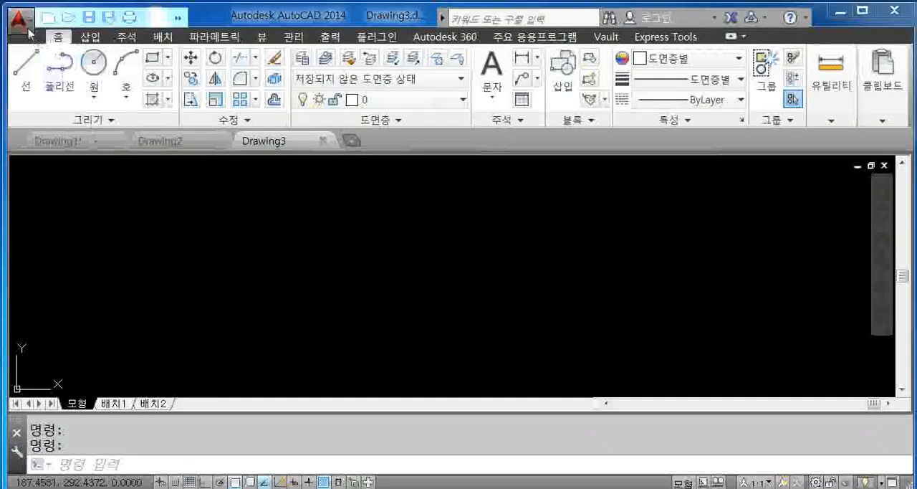
{"action": "left_click", "coordinate": [19, 22]}
{"action": "mouse_move", "coordinate": [106, 216]}
{"action": "left_click", "coordinate": [179, 118]}
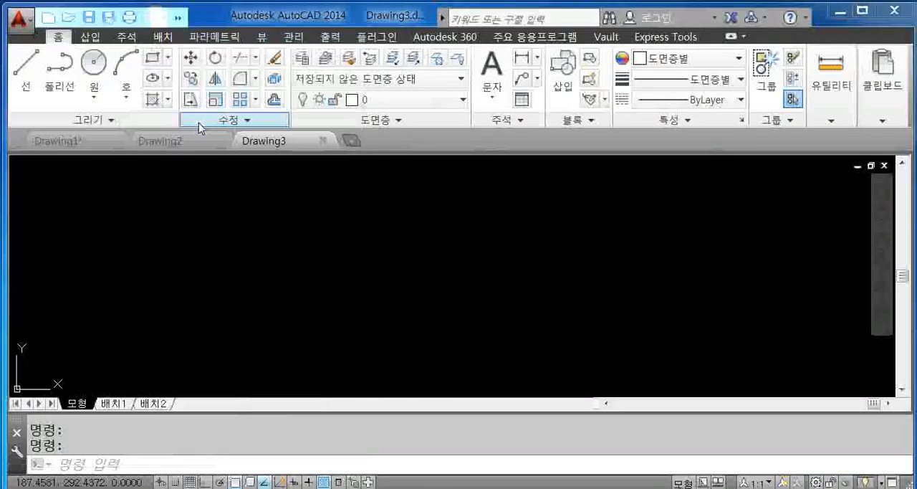
{"action": "left_click_drag", "start_coordinate": [368, 54], "coordinate": [372, 23]}
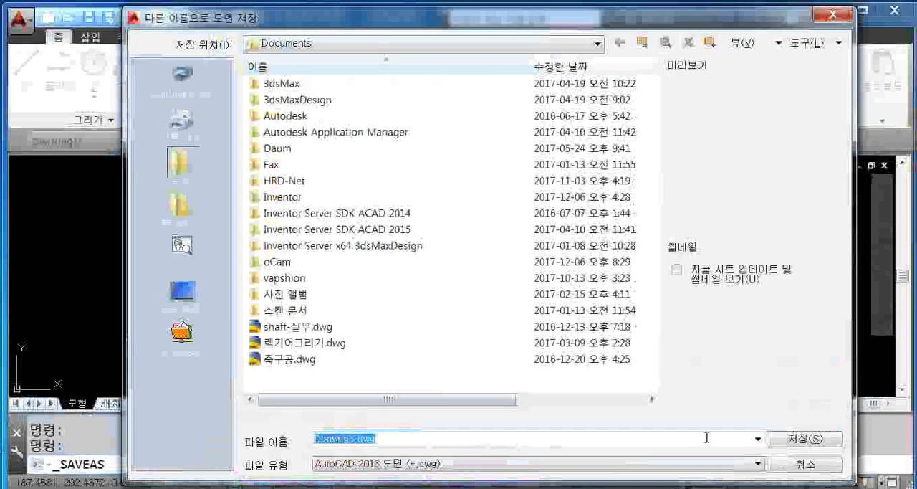
{"action": "left_click", "coordinate": [757, 464]}
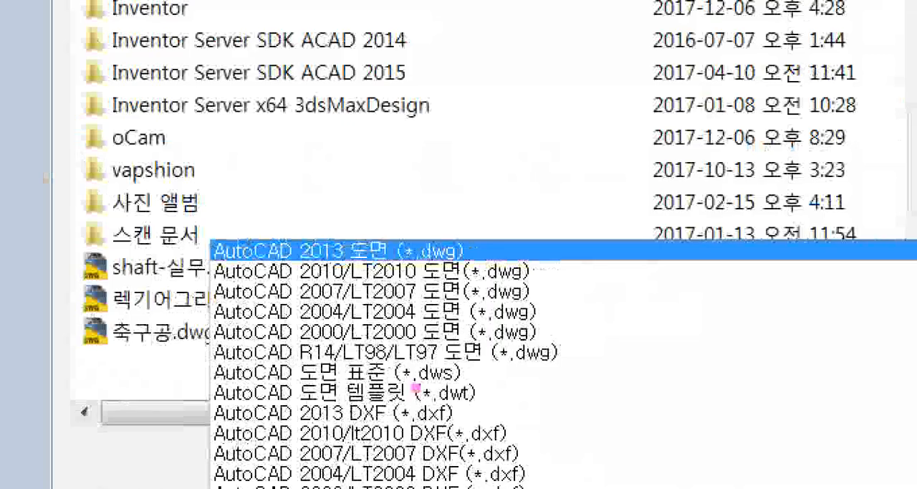
{"action": "mouse_move", "coordinate": [390, 127]}
{"action": "left_mouse_down"}
{"action": "mouse_move", "coordinate": [448, 147]}
{"action": "mouse_move", "coordinate": [456, 122]}
{"action": "left_mouse_up"}
{"action": "left_click_drag", "start_coordinate": [492, 112], "coordinate": [509, 169]}
{"action": "mouse_move", "coordinate": [513, 120]}
{"action": "left_mouse_down"}
{"action": "mouse_move", "coordinate": [522, 150]}
{"action": "mouse_move", "coordinate": [548, 137]}
{"action": "left_mouse_up"}
{"action": "left_click_drag", "start_coordinate": [532, 112], "coordinate": [538, 173]}
{"action": "left_click_drag", "start_coordinate": [606, 166], "coordinate": [316, 203]}
{"action": "left_click_drag", "start_coordinate": [570, 146], "coordinate": [653, 132]}
{"action": "mouse_move", "coordinate": [636, 115]}
{"action": "left_mouse_down"}
{"action": "mouse_move", "coordinate": [653, 127]}
{"action": "mouse_move", "coordinate": [661, 162]}
{"action": "left_mouse_up"}
{"action": "mouse_move", "coordinate": [689, 115]}
{"action": "left_mouse_down"}
{"action": "mouse_move", "coordinate": [740, 143]}
{"action": "mouse_move", "coordinate": [754, 135]}
{"action": "left_mouse_up"}
{"action": "mouse_move", "coordinate": [792, 122]}
{"action": "left_mouse_down"}
{"action": "mouse_move", "coordinate": [807, 120]}
{"action": "mouse_move", "coordinate": [841, 146]}
{"action": "left_mouse_up"}
{"action": "mouse_move", "coordinate": [910, 106]}
{"action": "left_mouse_down"}
{"action": "mouse_move", "coordinate": [909, 135]}
{"action": "mouse_move", "coordinate": [914, 98]}
{"action": "left_mouse_up"}
{"action": "left_click_drag", "start_coordinate": [916, 163], "coordinate": [685, 201]}
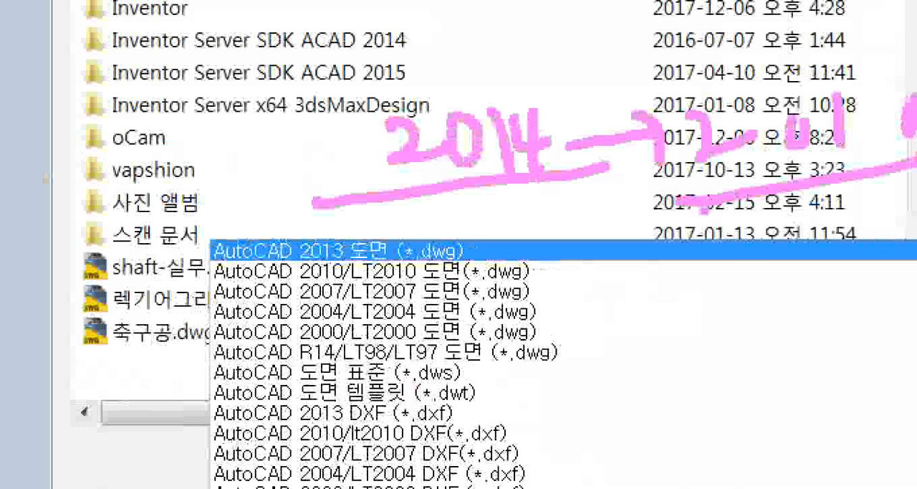
{"action": "mouse_move", "coordinate": [210, 249]}
{"action": "left_mouse_down"}
{"action": "mouse_move", "coordinate": [458, 290]}
{"action": "mouse_move", "coordinate": [570, 294]}
{"action": "left_mouse_up"}
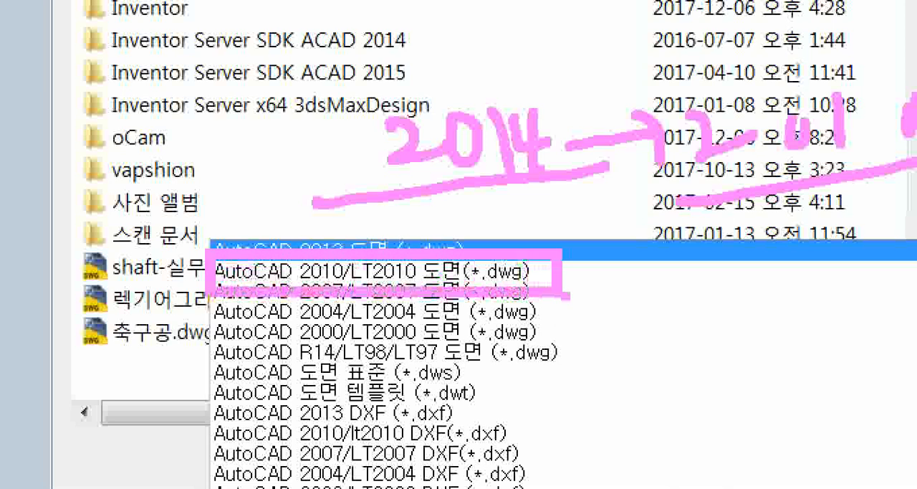
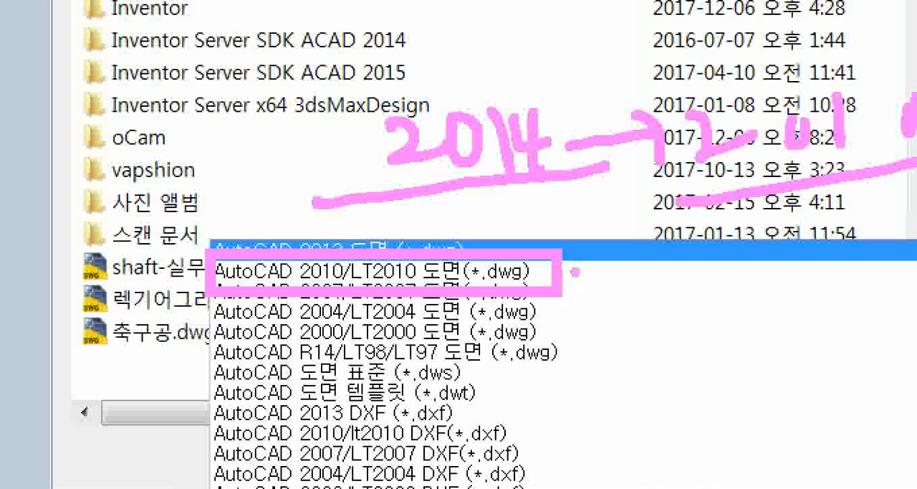
- Cancel saving Drawing3 under another name and look over the file tabs of the open drawings
{"action": "key", "text": "Escape"}
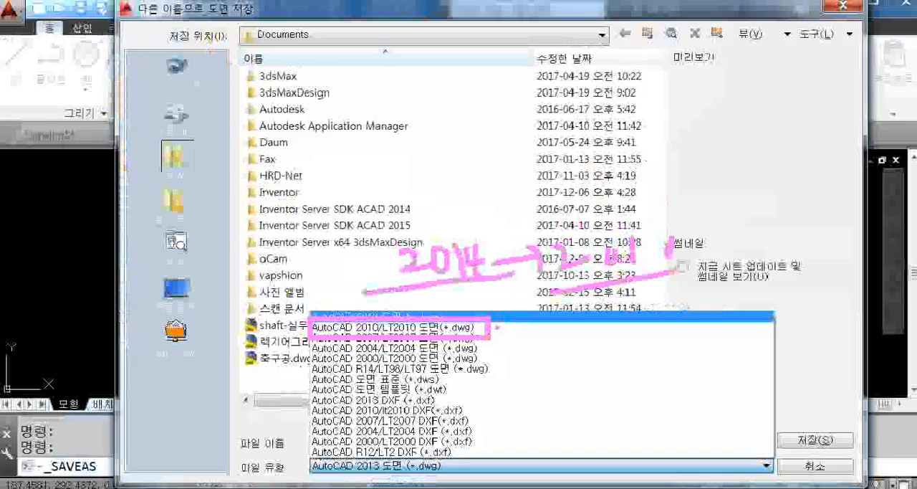
{"action": "left_click", "coordinate": [788, 465]}
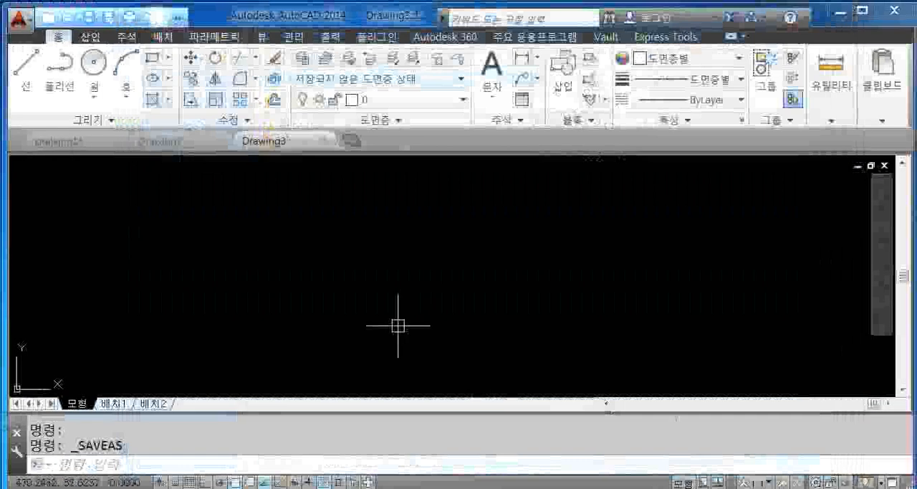
{"action": "key", "text": "ctrl+1"}
{"action": "left_click", "coordinate": [1, 116]}
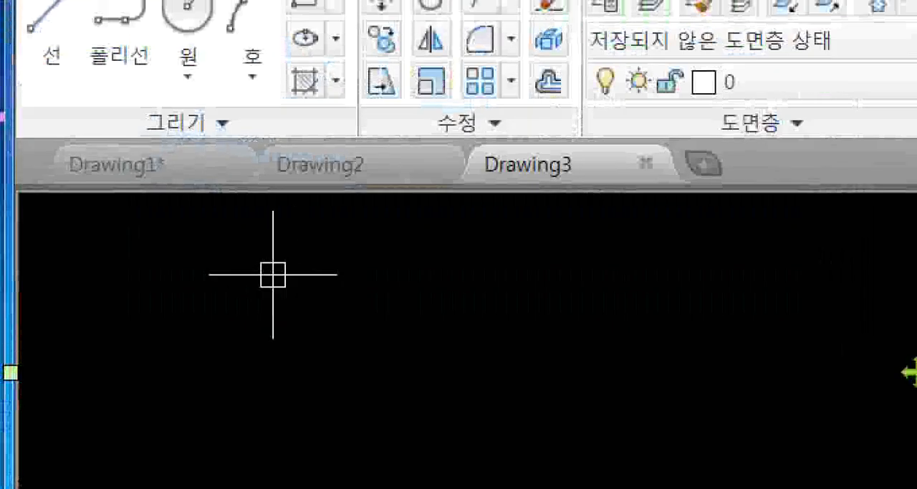
{"action": "left_click_drag", "start_coordinate": [20, 128], "coordinate": [133, 148], "text": "ctrl"}
{"action": "left_click_drag", "start_coordinate": [270, 180], "coordinate": [703, 204], "text": "ctrl"}
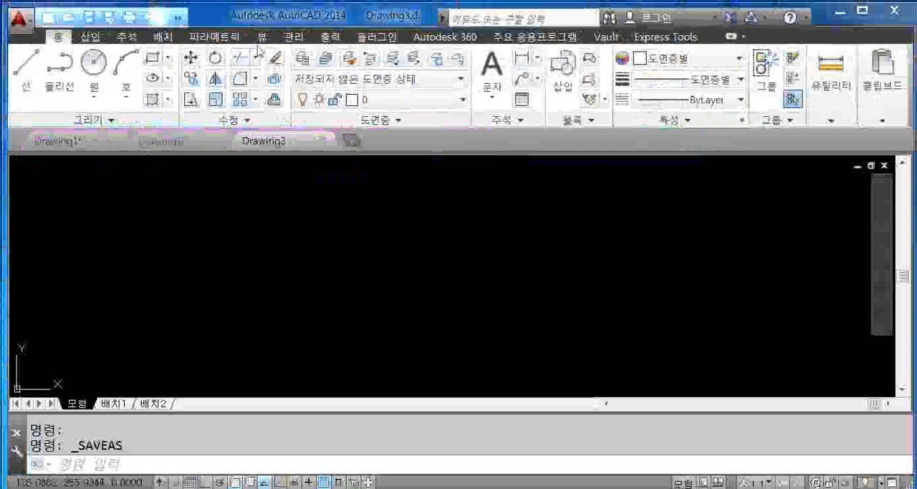
- Hide the file tabs (파일 탭) of the open drawings and show them again, repeating this twice
{"action": "left_click", "coordinate": [263, 37]}
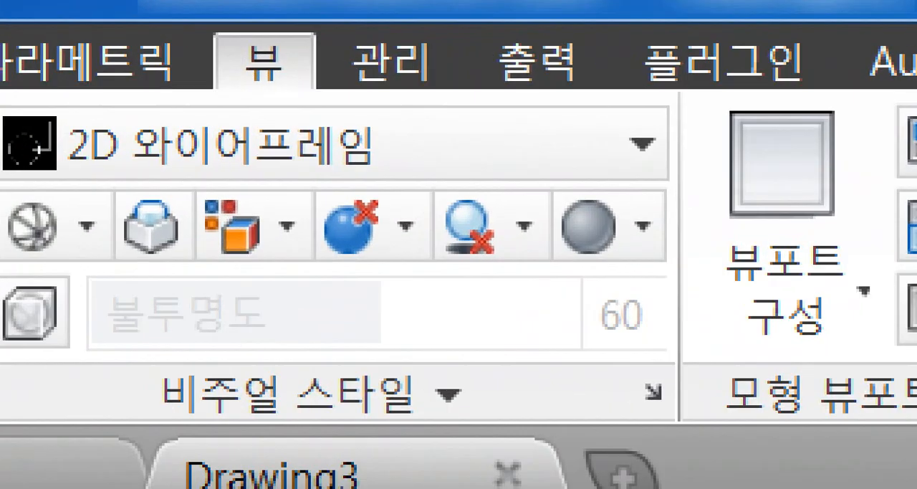
{"action": "left_click_drag", "start_coordinate": [195, 22], "coordinate": [349, 116], "text": "ctrl"}
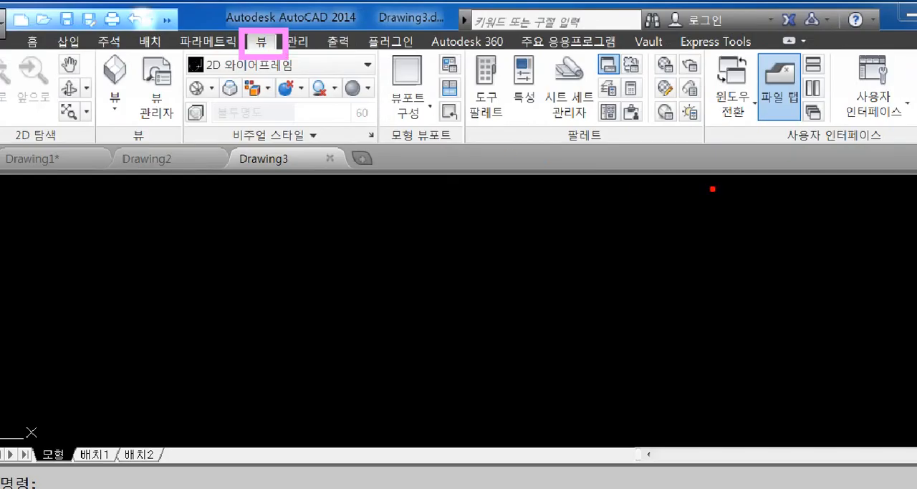
{"action": "left_click_drag", "start_coordinate": [783, 150], "coordinate": [880, 146]}
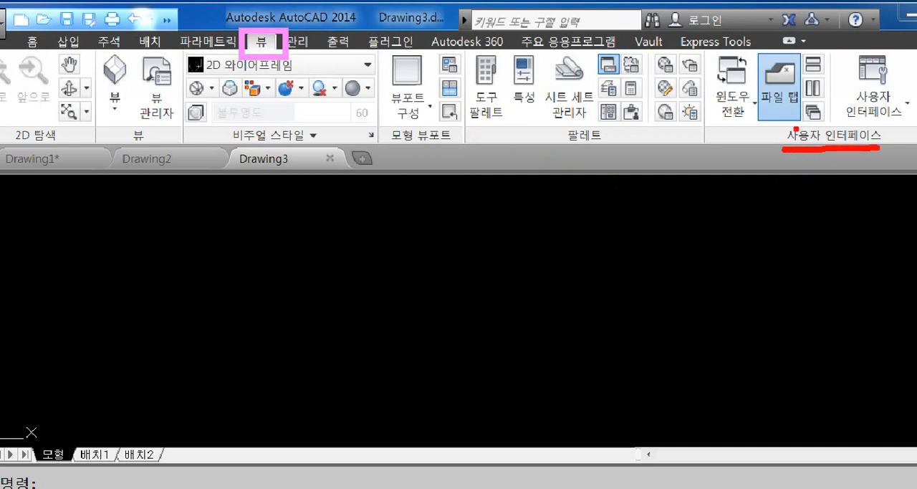
{"action": "left_click_drag", "start_coordinate": [742, 92], "coordinate": [301, 88]}
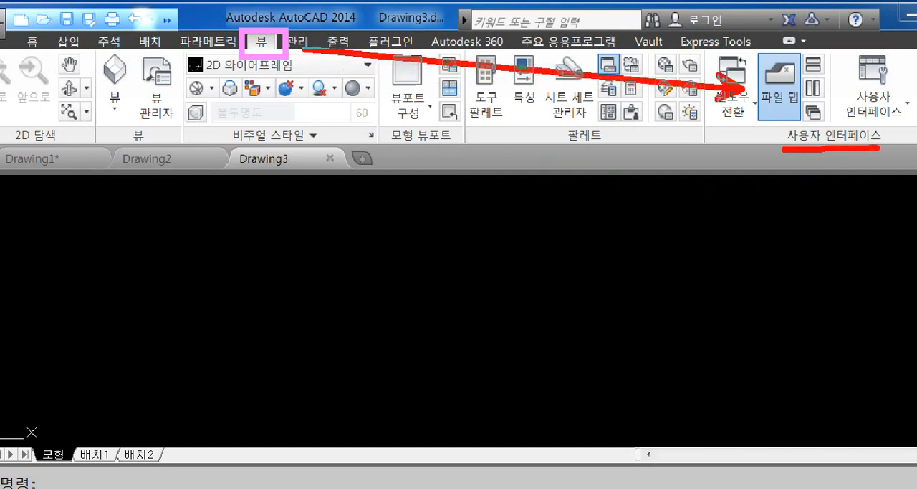
{"action": "mouse_move", "coordinate": [748, 45]}
{"action": "left_mouse_down"}
{"action": "mouse_move", "coordinate": [810, 100]}
{"action": "mouse_move", "coordinate": [746, 120]}
{"action": "mouse_move", "coordinate": [747, 47]}
{"action": "left_mouse_up"}
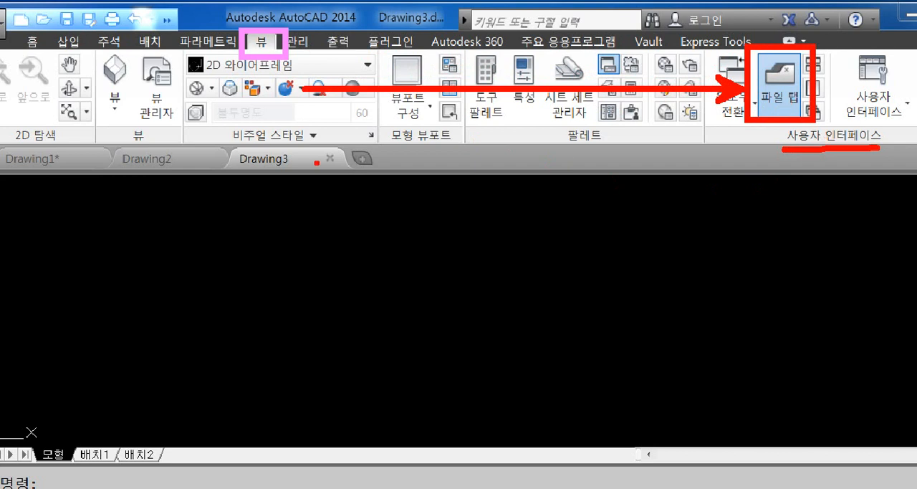
{"action": "mouse_move", "coordinate": [262, 181]}
{"action": "left_mouse_down"}
{"action": "mouse_move", "coordinate": [41, 207]}
{"action": "mouse_move", "coordinate": [69, 141]}
{"action": "mouse_move", "coordinate": [314, 139]}
{"action": "mouse_move", "coordinate": [236, 185]}
{"action": "left_mouse_up"}
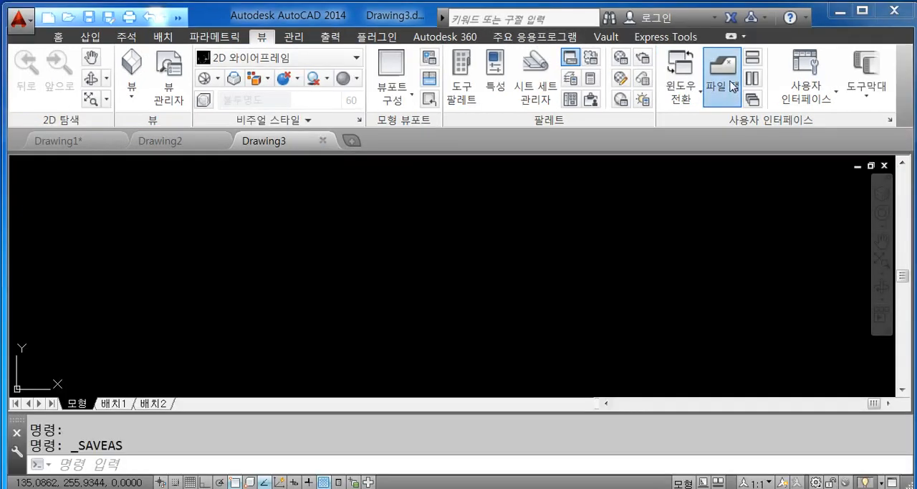
{"action": "left_click", "coordinate": [788, 95]}
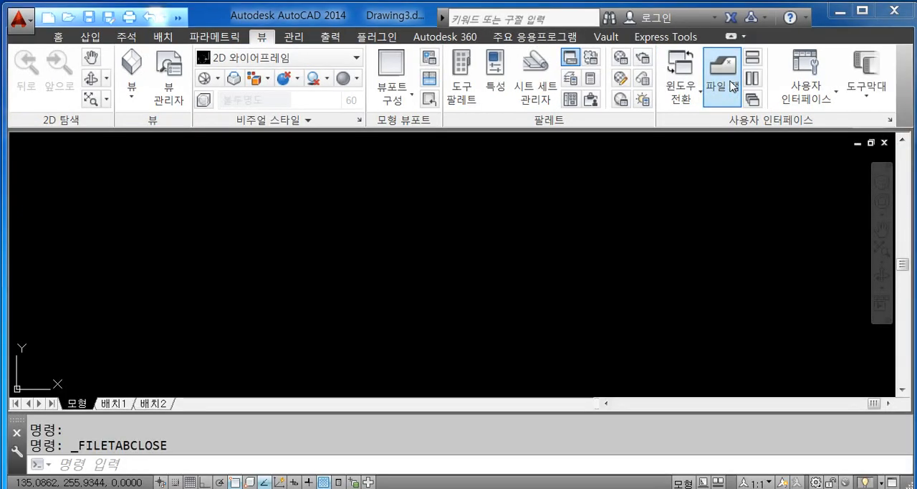
{"action": "left_click", "coordinate": [725, 85]}
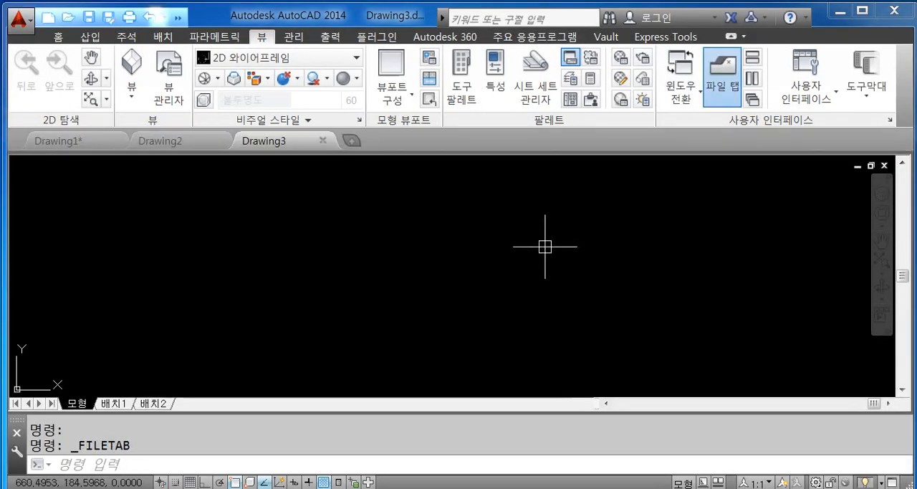
{"action": "left_click", "coordinate": [723, 82]}
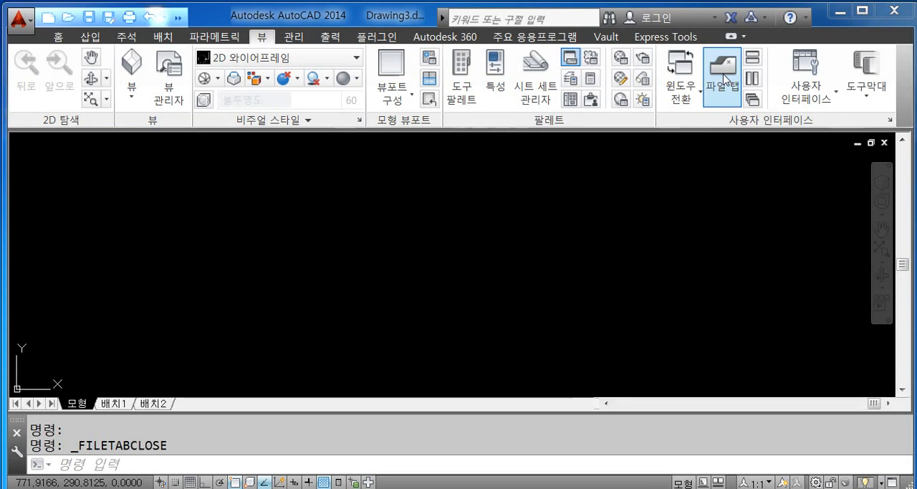
{"action": "left_click", "coordinate": [725, 81]}
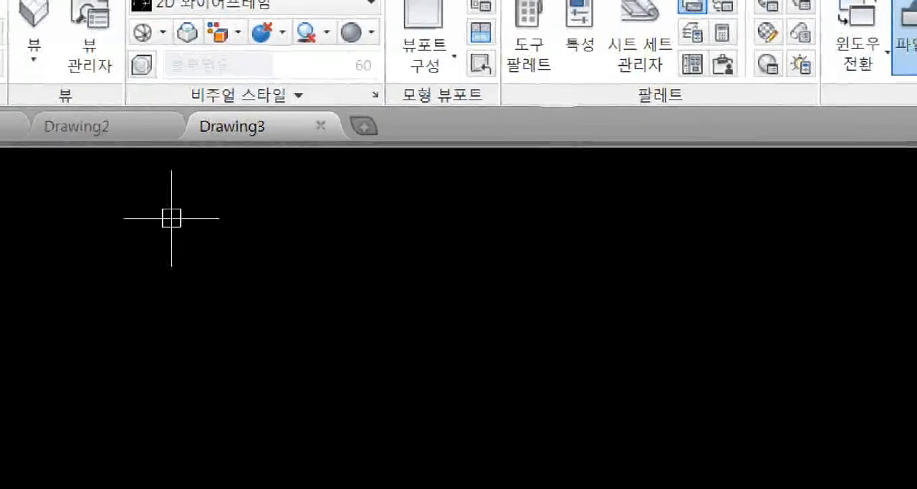
{"action": "mouse_move", "coordinate": [327, 153]}
{"action": "left_mouse_down"}
{"action": "mouse_move", "coordinate": [306, 142]}
{"action": "mouse_move", "coordinate": [331, 106]}
{"action": "mouse_move", "coordinate": [337, 144]}
{"action": "left_mouse_up"}
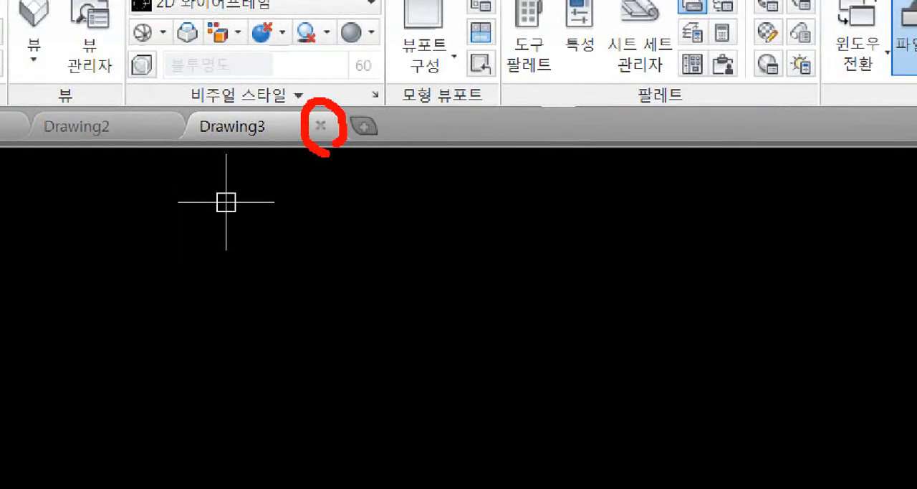
{"action": "mouse_move", "coordinate": [189, 150]}
{"action": "left_mouse_down"}
{"action": "mouse_move", "coordinate": [324, 148]}
{"action": "mouse_move", "coordinate": [344, 93]}
{"action": "mouse_move", "coordinate": [217, 88]}
{"action": "left_mouse_up"}
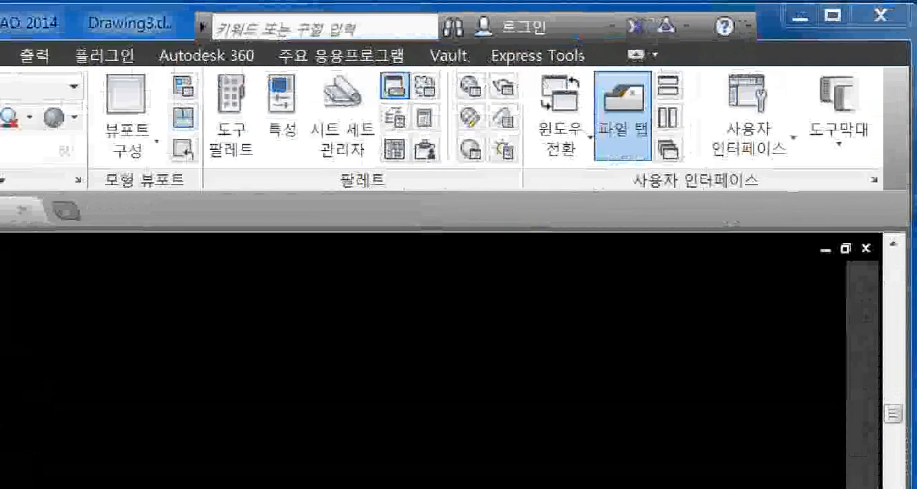
{"action": "mouse_move", "coordinate": [889, 6]}
{"action": "left_mouse_down"}
{"action": "mouse_move", "coordinate": [870, 23]}
{"action": "mouse_move", "coordinate": [896, 16]}
{"action": "mouse_move", "coordinate": [843, 93]}
{"action": "left_mouse_up"}
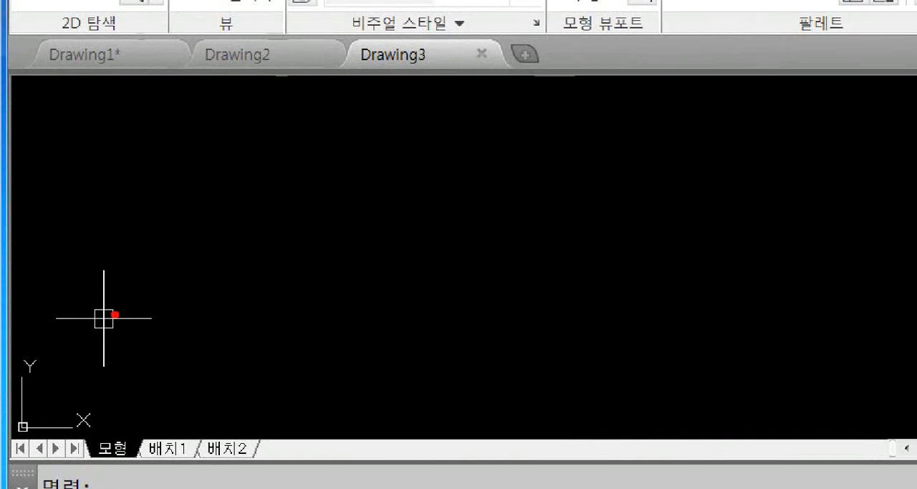
{"action": "left_click_drag", "start_coordinate": [280, 87], "coordinate": [285, 123]}
{"action": "mouse_move", "coordinate": [284, 108]}
{"action": "left_mouse_down"}
{"action": "mouse_move", "coordinate": [297, 105]}
{"action": "mouse_move", "coordinate": [311, 149]}
{"action": "left_mouse_up"}
{"action": "left_click_drag", "start_coordinate": [315, 108], "coordinate": [334, 139]}
{"action": "left_click_drag", "start_coordinate": [315, 140], "coordinate": [343, 141]}
{"action": "left_click_drag", "start_coordinate": [341, 102], "coordinate": [392, 124]}
{"action": "left_click_drag", "start_coordinate": [395, 103], "coordinate": [397, 147]}
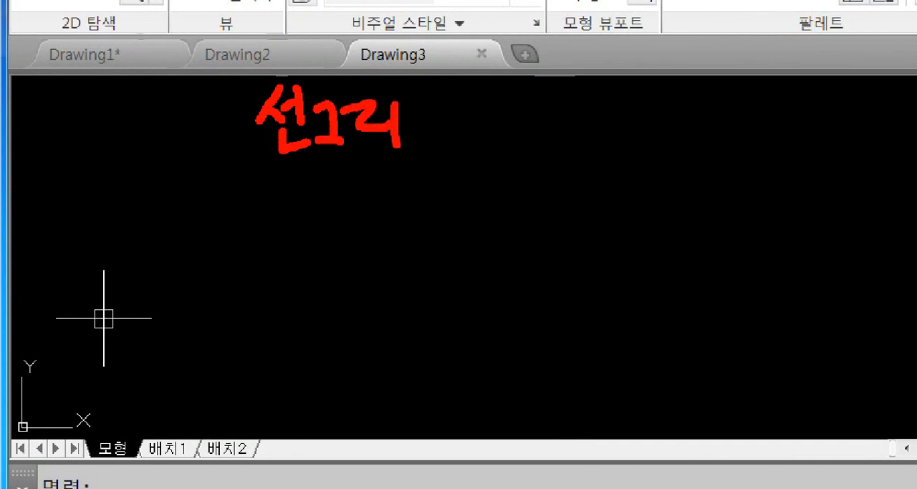
{"action": "mouse_move", "coordinate": [413, 115]}
{"action": "left_mouse_down"}
{"action": "mouse_move", "coordinate": [448, 111]}
{"action": "mouse_move", "coordinate": [444, 138]}
{"action": "left_mouse_up"}
{"action": "left_click_drag", "start_coordinate": [475, 89], "coordinate": [483, 156]}
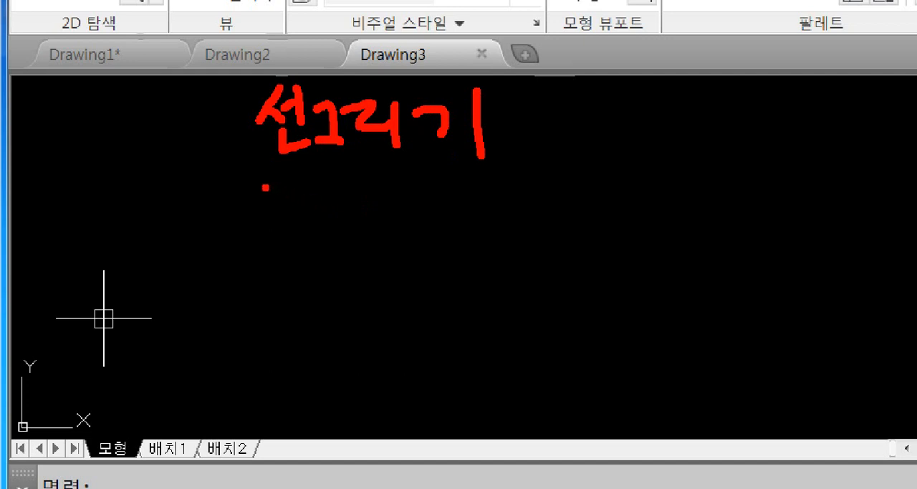
{"action": "left_click_drag", "start_coordinate": [264, 188], "coordinate": [285, 209]}
{"action": "left_click_drag", "start_coordinate": [295, 180], "coordinate": [298, 213]}
{"action": "mouse_move", "coordinate": [298, 198]}
{"action": "left_mouse_down"}
{"action": "mouse_move", "coordinate": [310, 196]}
{"action": "mouse_move", "coordinate": [320, 218]}
{"action": "left_mouse_up"}
{"action": "left_click_drag", "start_coordinate": [294, 231], "coordinate": [325, 250]}
{"action": "mouse_move", "coordinate": [339, 195]}
{"action": "left_mouse_down"}
{"action": "mouse_move", "coordinate": [355, 215]}
{"action": "mouse_move", "coordinate": [349, 233]}
{"action": "left_mouse_up"}
{"action": "left_click_drag", "start_coordinate": [354, 223], "coordinate": [361, 233]}
{"action": "left_click_drag", "start_coordinate": [362, 217], "coordinate": [377, 230]}
{"action": "mouse_move", "coordinate": [387, 200]}
{"action": "left_mouse_down"}
{"action": "mouse_move", "coordinate": [397, 241]}
{"action": "mouse_move", "coordinate": [428, 217]}
{"action": "mouse_move", "coordinate": [437, 230]}
{"action": "left_mouse_up"}
{"action": "left_click_drag", "start_coordinate": [448, 198], "coordinate": [455, 239]}
{"action": "mouse_move", "coordinate": [480, 193]}
{"action": "left_mouse_down"}
{"action": "mouse_move", "coordinate": [472, 214]}
{"action": "mouse_move", "coordinate": [482, 190]}
{"action": "left_mouse_up"}
{"action": "left_click_drag", "start_coordinate": [460, 227], "coordinate": [516, 225]}
{"action": "left_click_drag", "start_coordinate": [493, 229], "coordinate": [494, 252]}
{"action": "left_click", "coordinate": [513, 208]}
{"action": "left_click_drag", "start_coordinate": [546, 187], "coordinate": [550, 246]}
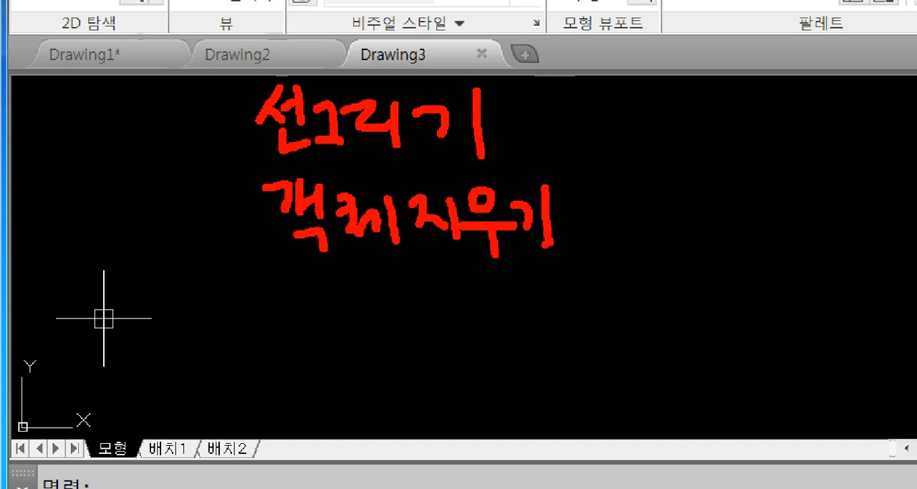
{"action": "mouse_move", "coordinate": [583, 210]}
{"action": "left_mouse_down"}
{"action": "mouse_move", "coordinate": [628, 209]}
{"action": "mouse_move", "coordinate": [611, 237]}
{"action": "left_mouse_up"}
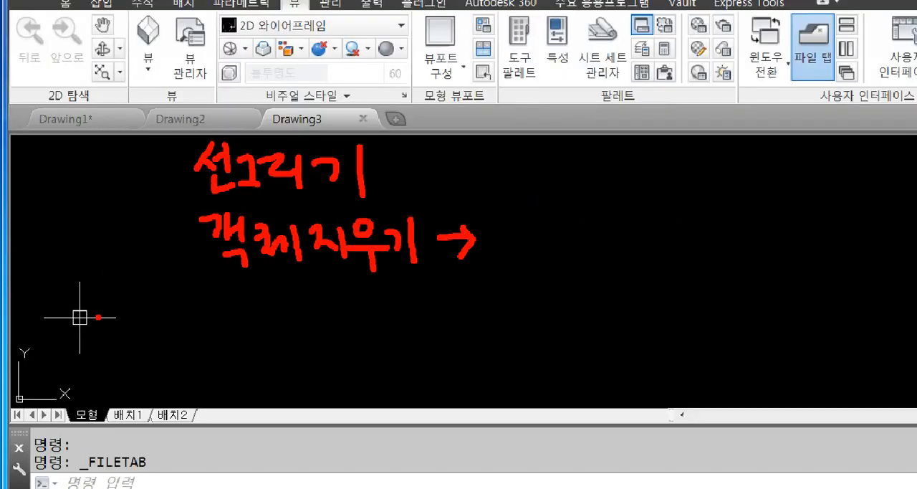
{"action": "left_click_drag", "start_coordinate": [511, 232], "coordinate": [528, 249]}
{"action": "left_click_drag", "start_coordinate": [551, 220], "coordinate": [553, 238]}
{"action": "left_click_drag", "start_coordinate": [554, 238], "coordinate": [563, 233]}
{"action": "left_click_drag", "start_coordinate": [564, 224], "coordinate": [566, 249]}
{"action": "left_click_drag", "start_coordinate": [566, 245], "coordinate": [575, 258]}
{"action": "left_click_drag", "start_coordinate": [583, 220], "coordinate": [586, 224]}
{"action": "mouse_move", "coordinate": [580, 231]}
{"action": "left_mouse_down"}
{"action": "mouse_move", "coordinate": [590, 233]}
{"action": "mouse_move", "coordinate": [585, 247]}
{"action": "left_mouse_up"}
{"action": "left_click_drag", "start_coordinate": [590, 239], "coordinate": [599, 251]}
{"action": "left_click_drag", "start_coordinate": [599, 243], "coordinate": [613, 251]}
{"action": "left_click_drag", "start_coordinate": [621, 221], "coordinate": [622, 253]}
{"action": "left_click_drag", "start_coordinate": [648, 224], "coordinate": [638, 252]}
{"action": "left_click_drag", "start_coordinate": [646, 237], "coordinate": [678, 260]}
{"action": "left_click_drag", "start_coordinate": [670, 252], "coordinate": [690, 262]}
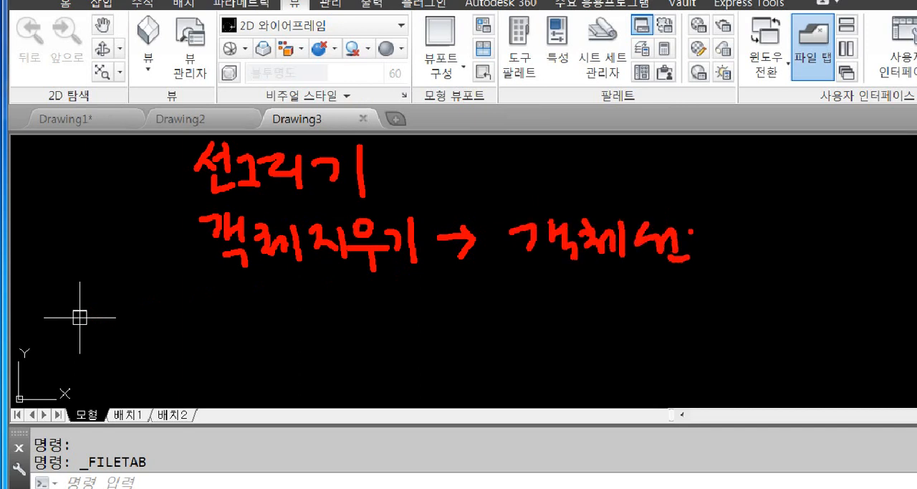
{"action": "left_click_drag", "start_coordinate": [689, 228], "coordinate": [701, 245]}
{"action": "mouse_move", "coordinate": [688, 243]}
{"action": "left_mouse_down"}
{"action": "mouse_move", "coordinate": [707, 251]}
{"action": "mouse_move", "coordinate": [712, 235]}
{"action": "left_mouse_up"}
{"action": "left_click_drag", "start_coordinate": [713, 225], "coordinate": [721, 260]}
{"action": "left_click_drag", "start_coordinate": [723, 255], "coordinate": [736, 269]}
{"action": "mouse_move", "coordinate": [737, 230]}
{"action": "left_mouse_down"}
{"action": "mouse_move", "coordinate": [740, 252]}
{"action": "mouse_move", "coordinate": [751, 257]}
{"action": "left_mouse_up"}
{"action": "left_click_drag", "start_coordinate": [743, 244], "coordinate": [767, 252]}
{"action": "left_click_drag", "start_coordinate": [771, 240], "coordinate": [786, 239]}
{"action": "mouse_move", "coordinate": [759, 265]}
{"action": "left_mouse_down"}
{"action": "mouse_move", "coordinate": [761, 275]}
{"action": "mouse_move", "coordinate": [763, 266]}
{"action": "left_mouse_up"}
{"action": "left_click_drag", "start_coordinate": [788, 231], "coordinate": [790, 268]}
{"action": "left_click_drag", "start_coordinate": [796, 234], "coordinate": [803, 268]}
{"action": "mouse_move", "coordinate": [806, 250]}
{"action": "left_mouse_down"}
{"action": "mouse_move", "coordinate": [818, 250]}
{"action": "mouse_move", "coordinate": [823, 262]}
{"action": "left_mouse_up"}
{"action": "mouse_move", "coordinate": [807, 267]}
{"action": "left_mouse_down"}
{"action": "mouse_move", "coordinate": [809, 283]}
{"action": "mouse_move", "coordinate": [831, 282]}
{"action": "left_mouse_up"}
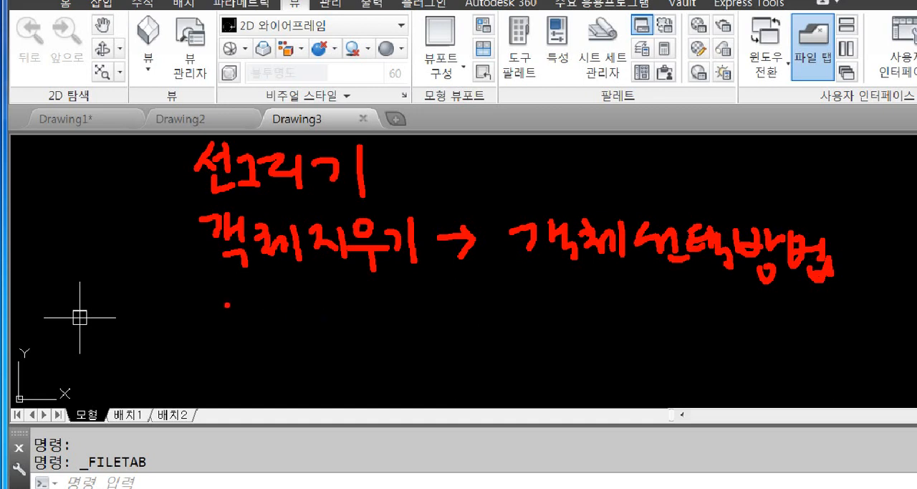
{"action": "left_click_drag", "start_coordinate": [216, 297], "coordinate": [240, 310]}
{"action": "mouse_move", "coordinate": [240, 310]}
{"action": "left_mouse_down"}
{"action": "mouse_move", "coordinate": [233, 324]}
{"action": "mouse_move", "coordinate": [261, 322]}
{"action": "left_mouse_up"}
{"action": "mouse_move", "coordinate": [262, 299]}
{"action": "left_mouse_down"}
{"action": "mouse_move", "coordinate": [268, 324]}
{"action": "mouse_move", "coordinate": [301, 329]}
{"action": "left_mouse_up"}
{"action": "mouse_move", "coordinate": [315, 302]}
{"action": "left_mouse_down"}
{"action": "mouse_move", "coordinate": [317, 330]}
{"action": "mouse_move", "coordinate": [351, 295]}
{"action": "left_mouse_up"}
{"action": "mouse_move", "coordinate": [351, 295]}
{"action": "left_mouse_down"}
{"action": "mouse_move", "coordinate": [341, 314]}
{"action": "mouse_move", "coordinate": [358, 322]}
{"action": "left_mouse_up"}
{"action": "left_click_drag", "start_coordinate": [362, 310], "coordinate": [377, 326]}
{"action": "left_click_drag", "start_coordinate": [373, 328], "coordinate": [385, 335]}
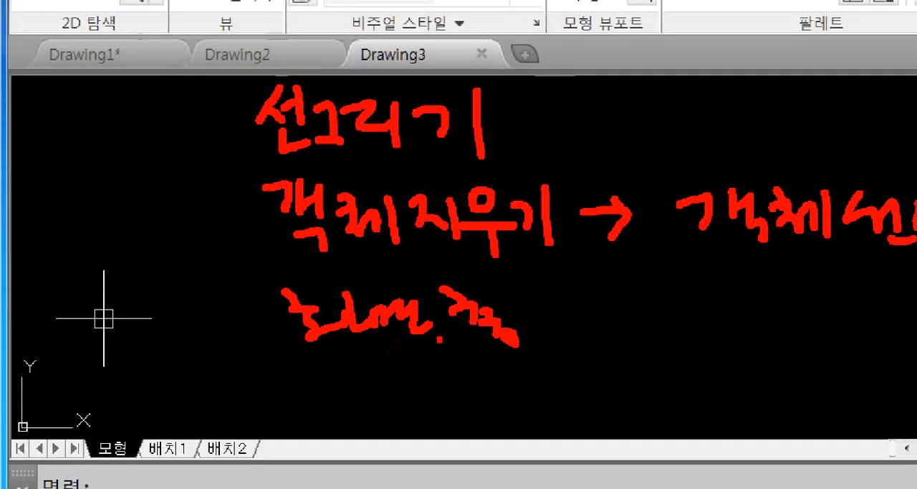
{"action": "left_click_drag", "start_coordinate": [519, 295], "coordinate": [519, 316]}
{"action": "left_click_drag", "start_coordinate": [521, 295], "coordinate": [566, 327]}
{"action": "left_click_drag", "start_coordinate": [574, 289], "coordinate": [571, 339]}
{"action": "left_click_drag", "start_coordinate": [601, 274], "coordinate": [633, 328]}
{"action": "mouse_move", "coordinate": [631, 288]}
{"action": "left_mouse_down"}
{"action": "mouse_move", "coordinate": [659, 316]}
{"action": "mouse_move", "coordinate": [657, 348]}
{"action": "left_mouse_up"}
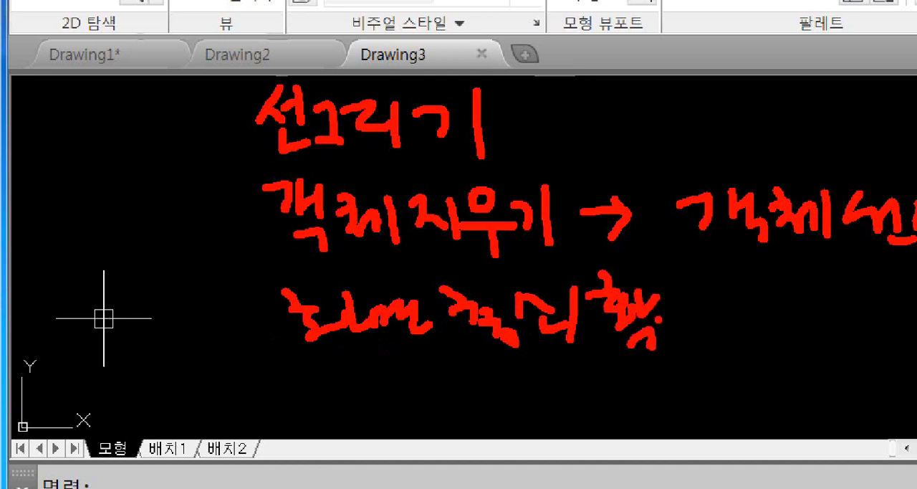
{"action": "left_click_drag", "start_coordinate": [669, 311], "coordinate": [711, 328]}
{"action": "left_click_drag", "start_coordinate": [354, 394], "coordinate": [351, 406]}
{"action": "left_click_drag", "start_coordinate": [374, 394], "coordinate": [366, 415]}
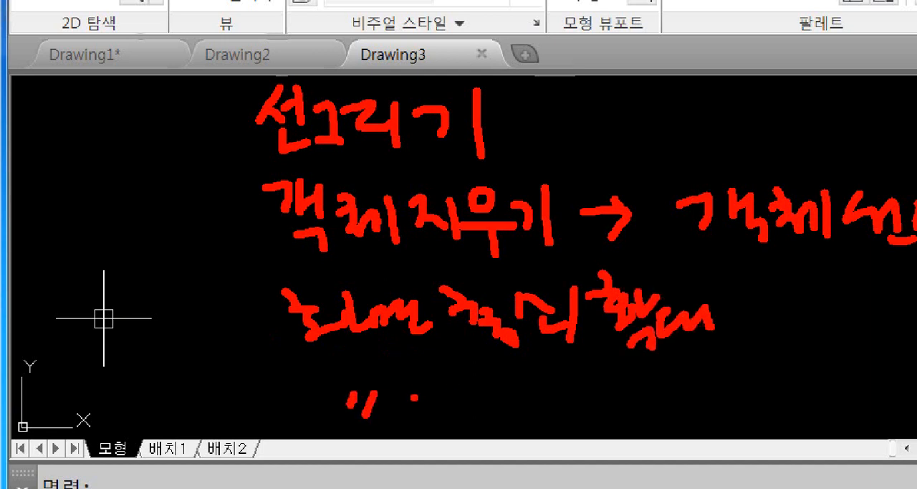
{"action": "left_click_drag", "start_coordinate": [476, 394], "coordinate": [474, 396]}
{"action": "mouse_move", "coordinate": [489, 387]}
{"action": "left_mouse_down"}
{"action": "mouse_move", "coordinate": [490, 414]}
{"action": "mouse_move", "coordinate": [521, 375]}
{"action": "mouse_move", "coordinate": [533, 384]}
{"action": "left_mouse_up"}
{"action": "left_click_drag", "start_coordinate": [523, 393], "coordinate": [532, 414]}
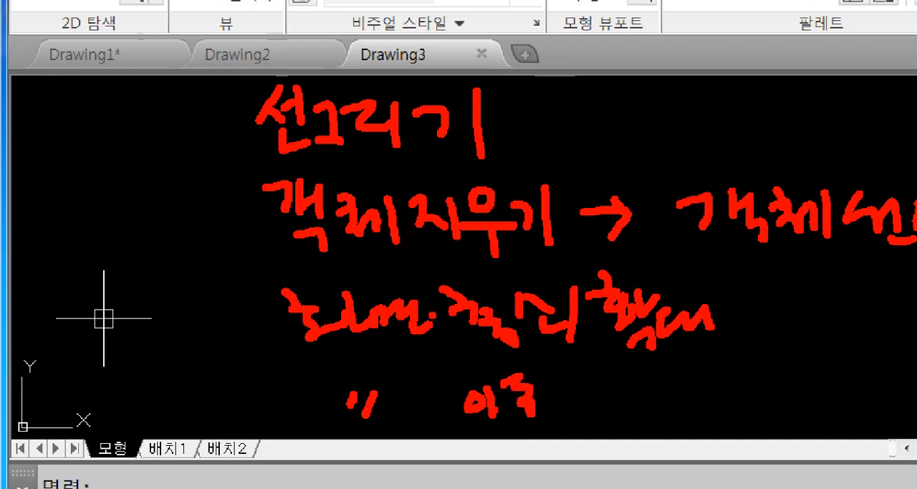
{"action": "mouse_move", "coordinate": [228, 95]}
{"action": "left_mouse_down"}
{"action": "mouse_move", "coordinate": [217, 192]}
{"action": "mouse_move", "coordinate": [266, 439]}
{"action": "left_mouse_up"}
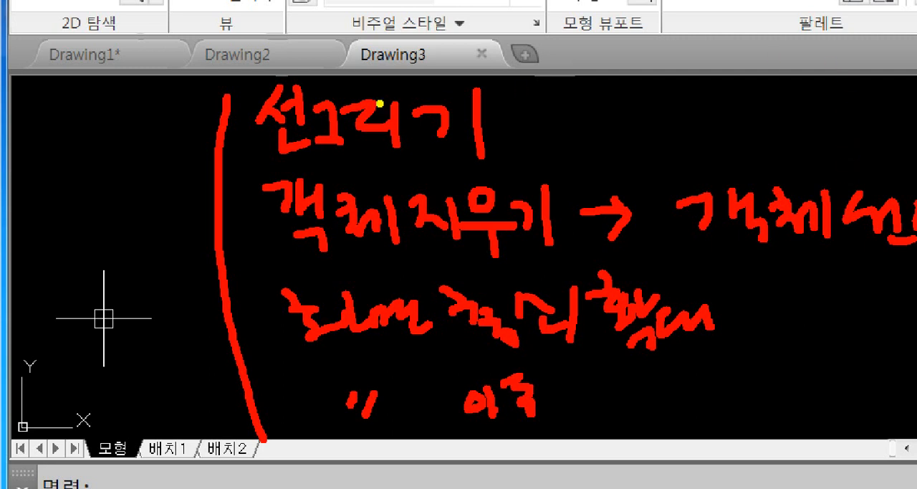
{"action": "left_click_drag", "start_coordinate": [250, 78], "coordinate": [511, 171]}
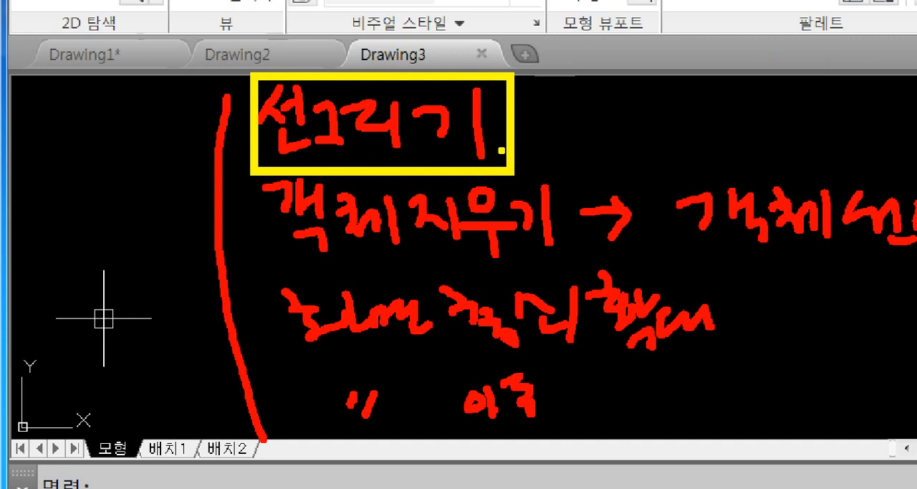
{"action": "key", "text": "Escape"}
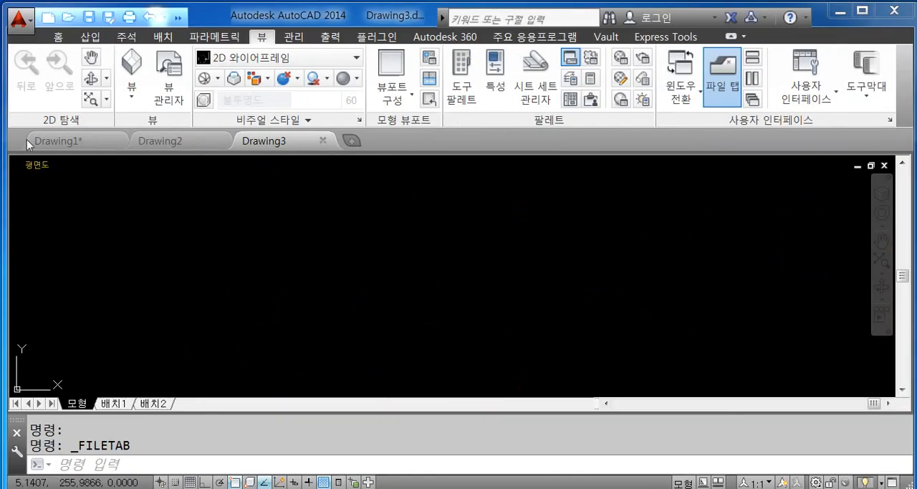
- Return to the home set of tools and examine the drawing commands such as line, polyline, circle and arc
{"action": "left_click", "coordinate": [57, 37]}
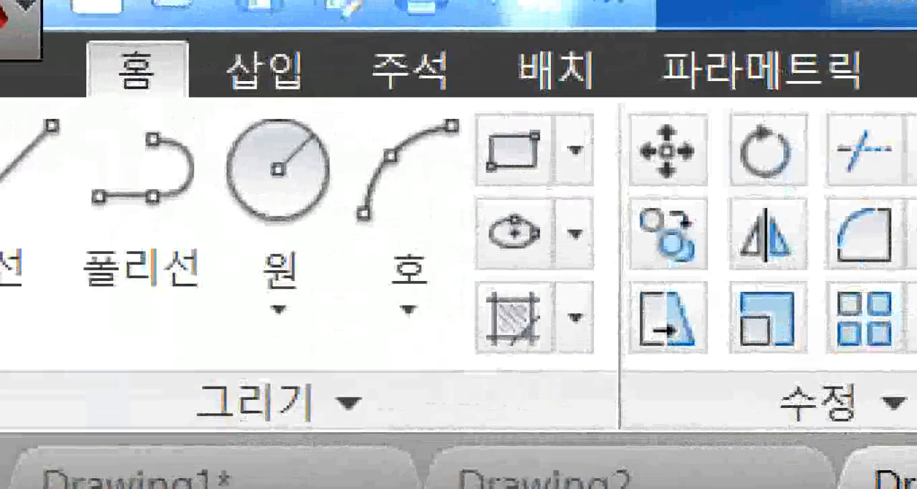
{"action": "left_click", "coordinate": [99, 70]}
{"action": "left_click_drag", "start_coordinate": [93, 51], "coordinate": [216, 102], "text": "ctrl"}
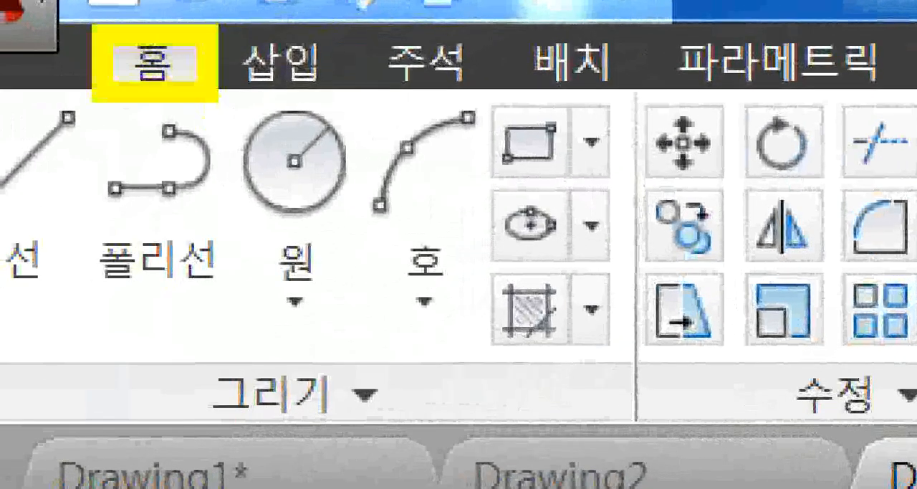
{"action": "key", "text": "Escape"}
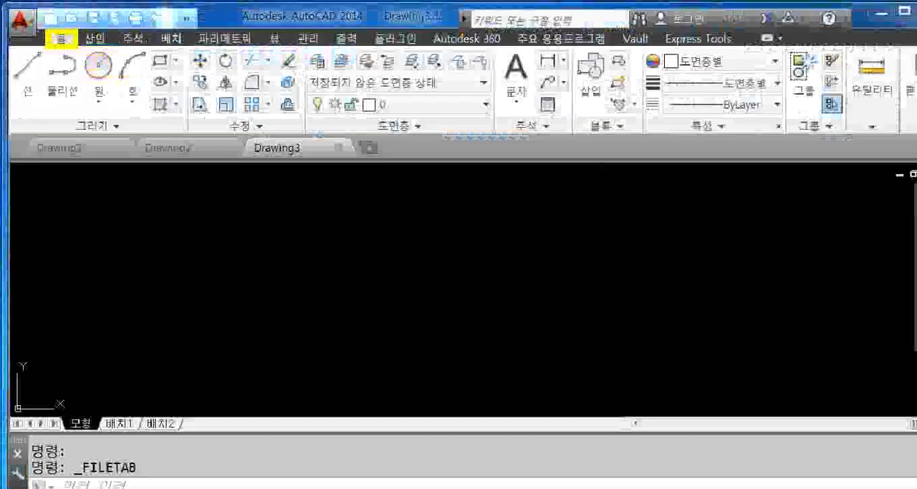
{"action": "key", "text": "ctrl+1"}
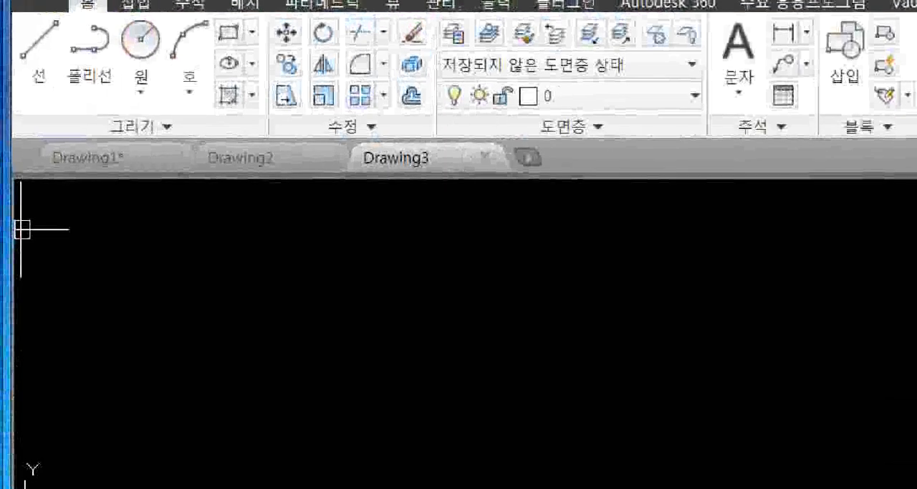
{"action": "left_click", "coordinate": [53, 85]}
{"action": "key", "text": "r"}
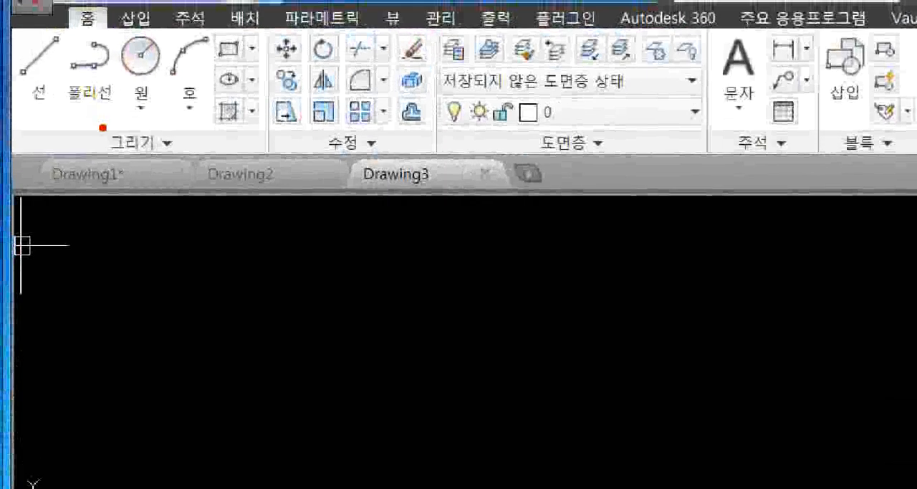
{"action": "left_click_drag", "start_coordinate": [98, 124], "coordinate": [190, 163], "text": "ctrl"}
{"action": "left_click_drag", "start_coordinate": [51, 88], "coordinate": [101, 133], "text": "ctrl+shift"}
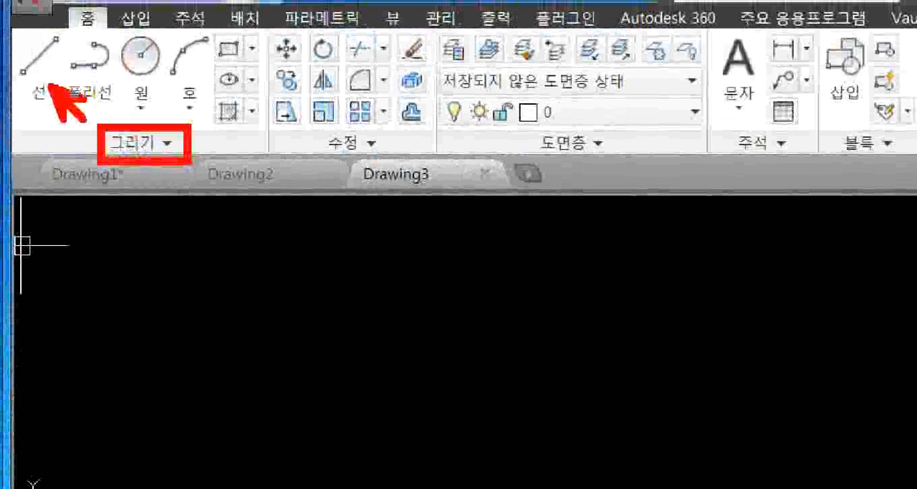
{"action": "mouse_move", "coordinate": [23, 52]}
{"action": "left_mouse_down"}
{"action": "mouse_move", "coordinate": [35, 73]}
{"action": "mouse_move", "coordinate": [61, 42]}
{"action": "left_mouse_up"}
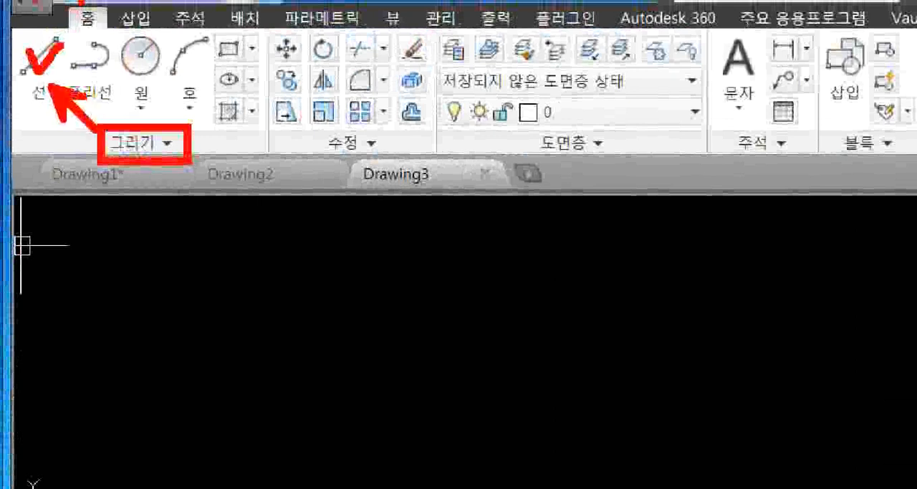
{"action": "key", "text": "Escape"}
- Draw a zigzag of seven connected line segments across the middle of Drawing3 and end the line
{"action": "left_click", "coordinate": [36, 83]}
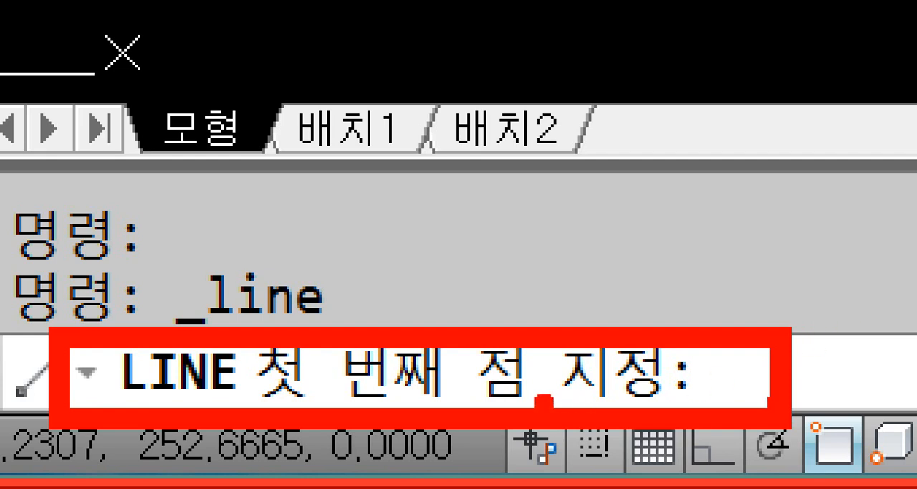
{"action": "mouse_move", "coordinate": [459, 338]}
{"action": "left_mouse_down"}
{"action": "mouse_move", "coordinate": [468, 414]}
{"action": "mouse_move", "coordinate": [564, 434]}
{"action": "mouse_move", "coordinate": [697, 323]}
{"action": "mouse_move", "coordinate": [447, 316]}
{"action": "mouse_move", "coordinate": [448, 327]}
{"action": "left_mouse_up"}
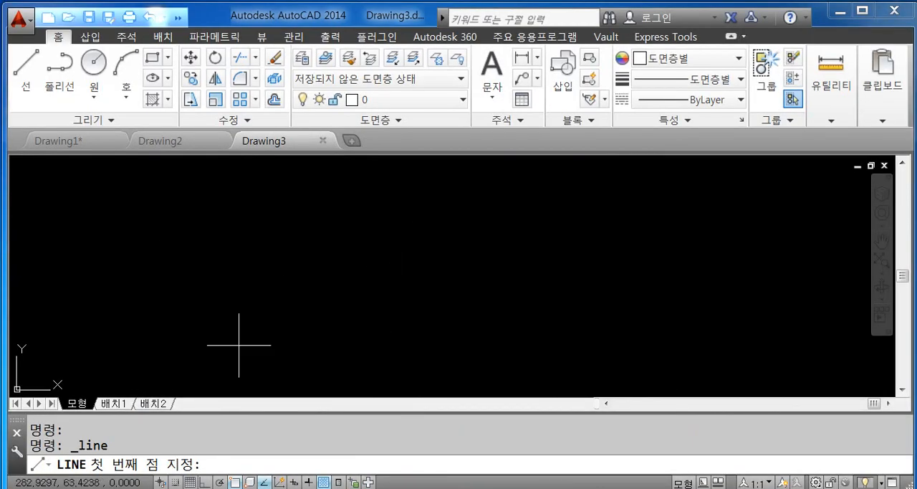
{"action": "left_click", "coordinate": [298, 279]}
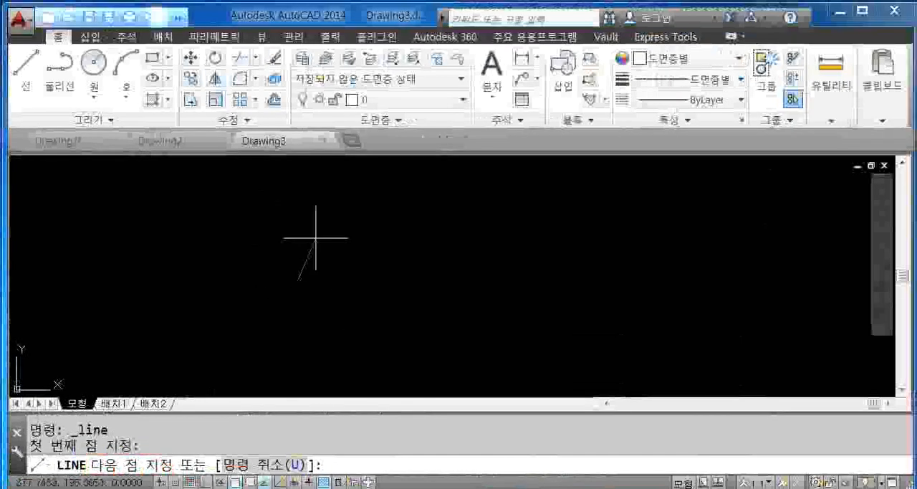
{"action": "left_click", "coordinate": [362, 220]}
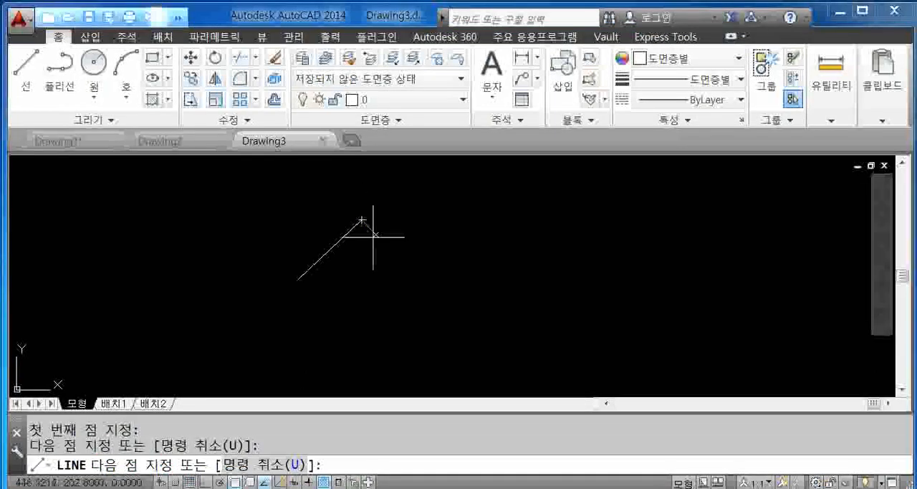
{"action": "left_click", "coordinate": [391, 273]}
{"action": "left_click", "coordinate": [448, 213]}
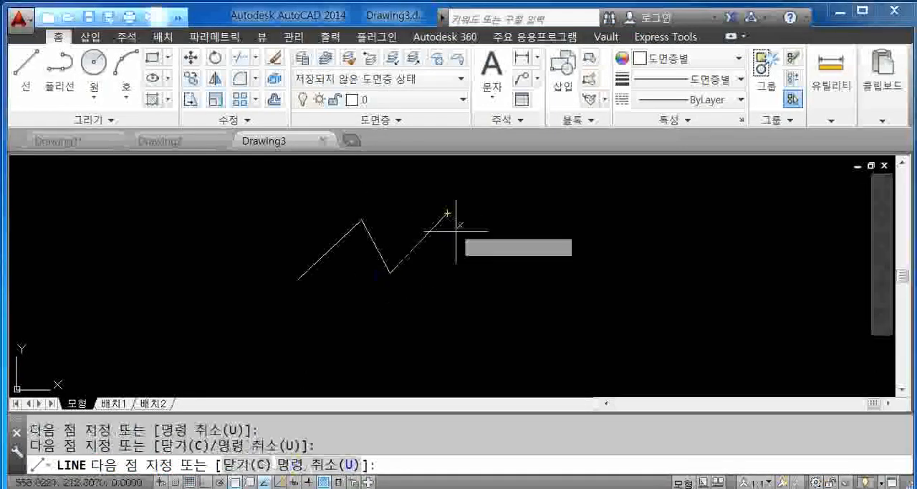
{"action": "left_click", "coordinate": [475, 267]}
{"action": "left_click", "coordinate": [513, 216]}
{"action": "left_click", "coordinate": [542, 262]}
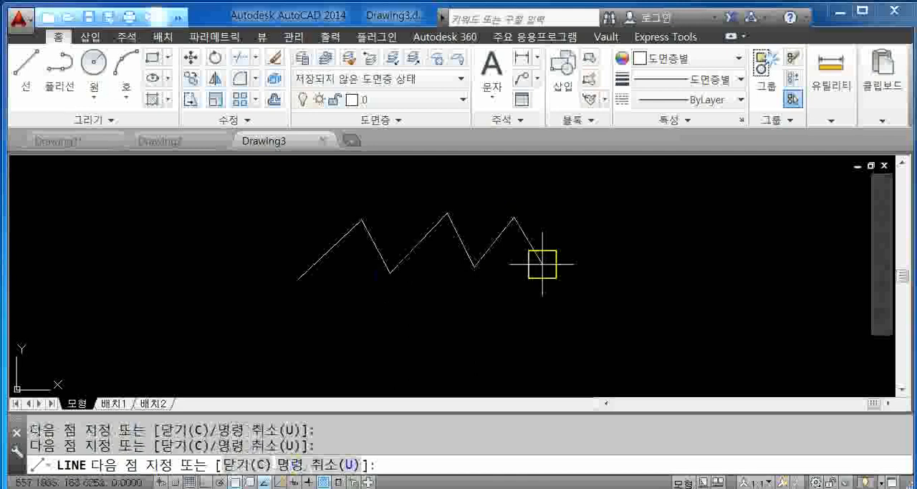
{"action": "left_click", "coordinate": [579, 209]}
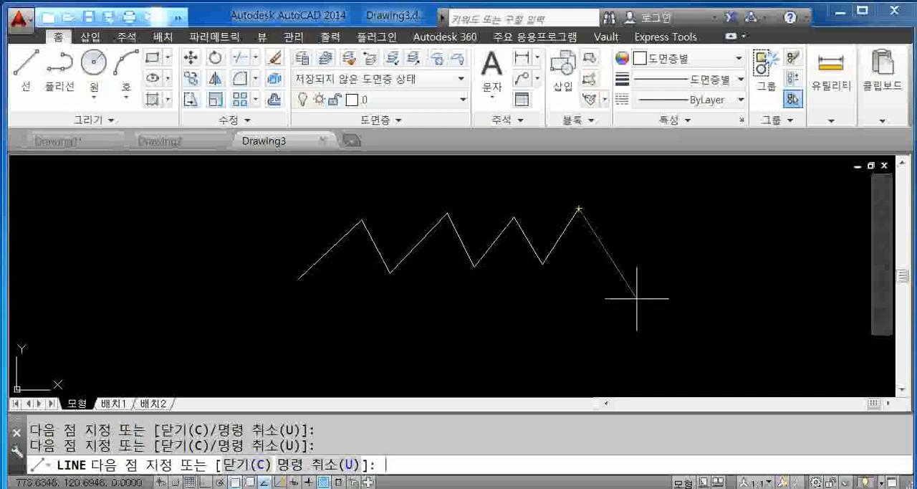
{"action": "key", "text": "Return"}
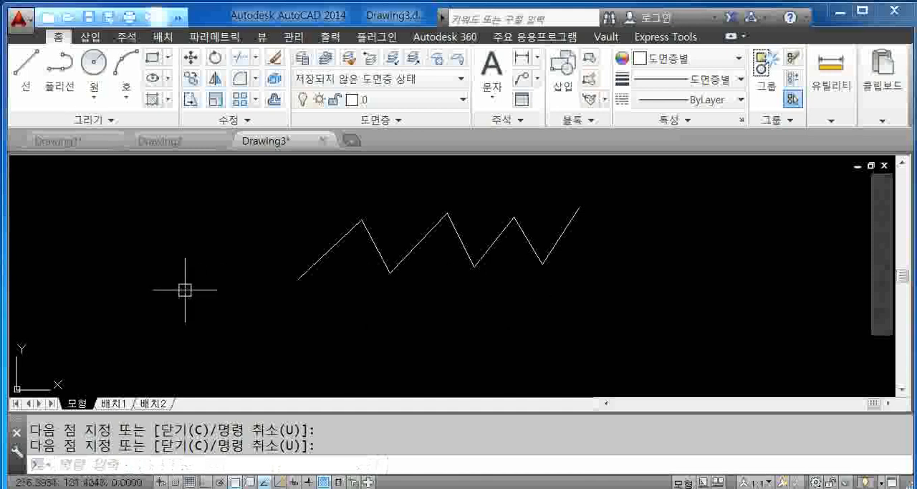
- Draw a second chain of four connected line segments, starting left of the zigzag and crossing over it
{"action": "left_click", "coordinate": [29, 76]}
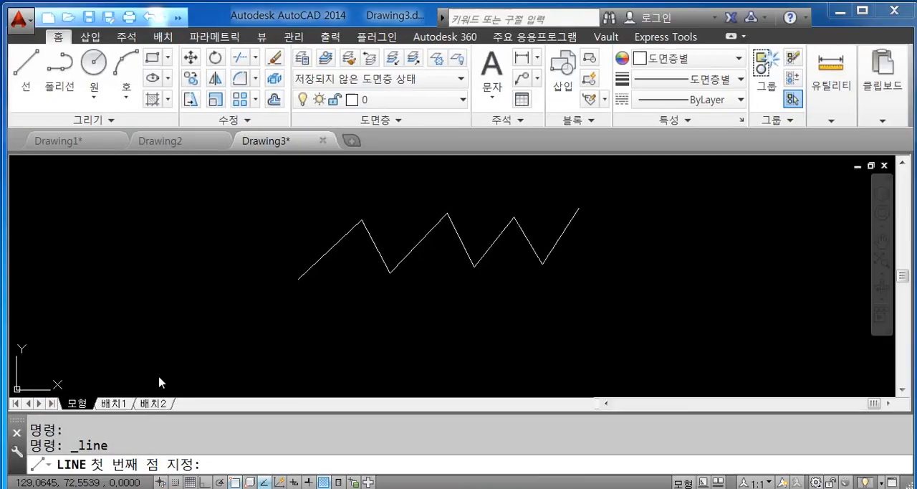
{"action": "left_click", "coordinate": [191, 243]}
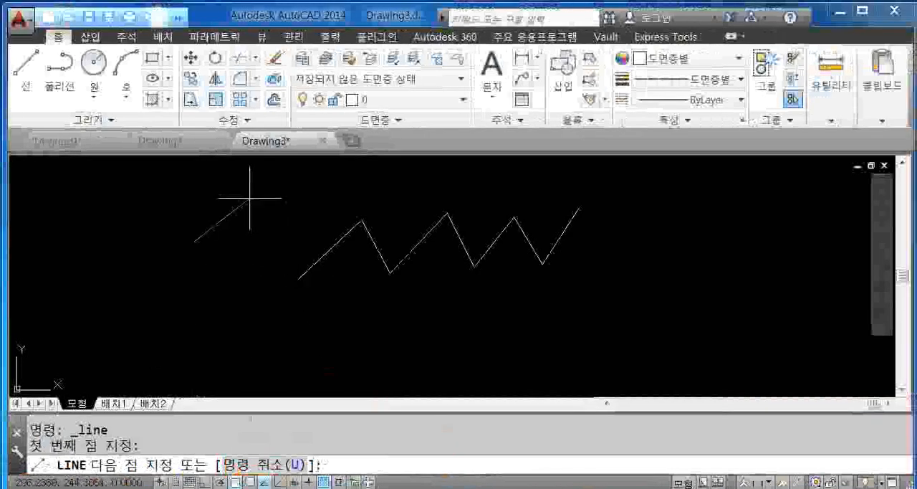
{"action": "left_click", "coordinate": [250, 198]}
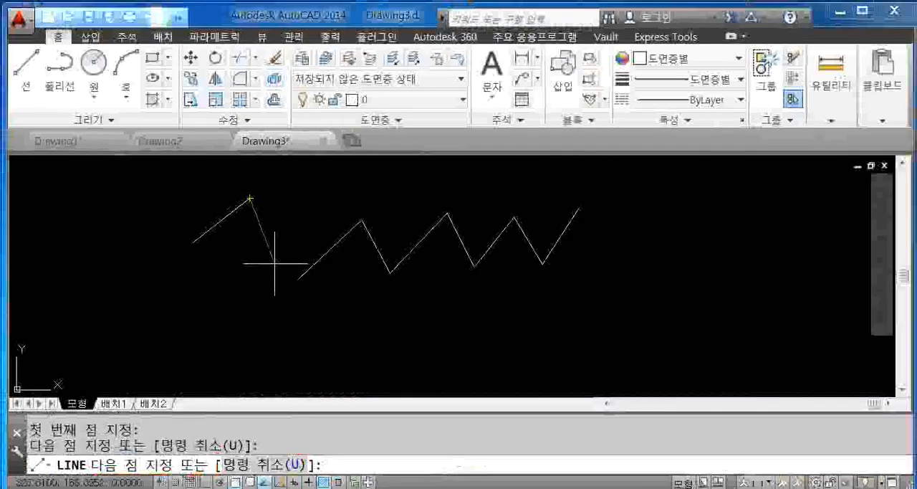
{"action": "left_click", "coordinate": [275, 262]}
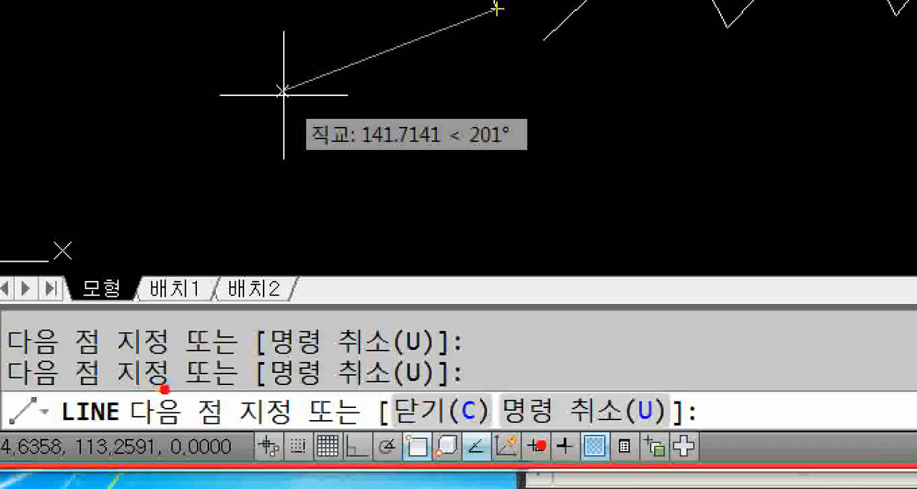
{"action": "mouse_move", "coordinate": [124, 380]}
{"action": "left_mouse_down"}
{"action": "mouse_move", "coordinate": [302, 430]}
{"action": "mouse_move", "coordinate": [304, 444]}
{"action": "left_mouse_up"}
{"action": "left_click_drag", "start_coordinate": [363, 380], "coordinate": [492, 438]}
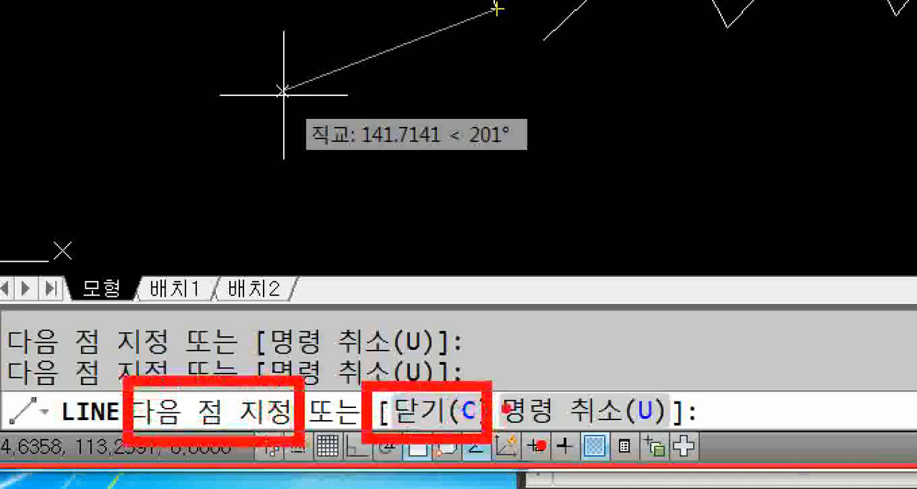
{"action": "mouse_move", "coordinate": [499, 380]}
{"action": "left_mouse_down"}
{"action": "mouse_move", "coordinate": [625, 432]}
{"action": "mouse_move", "coordinate": [677, 434]}
{"action": "left_mouse_up"}
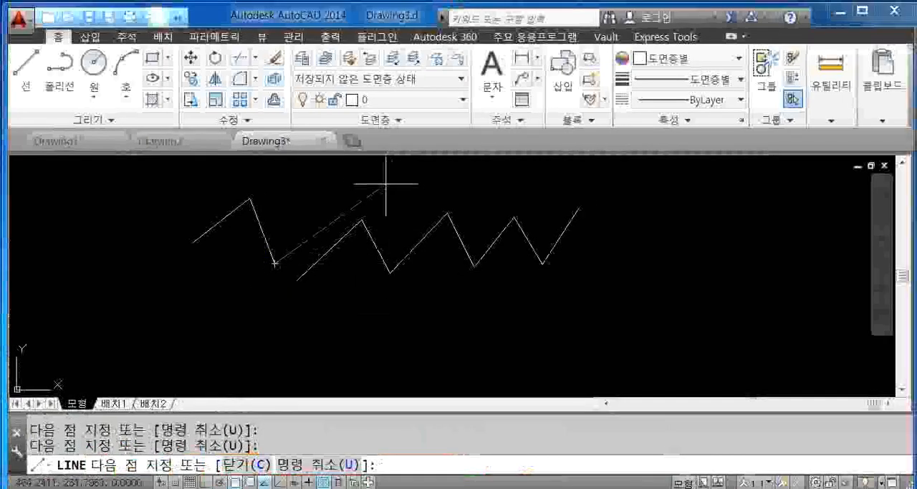
{"action": "left_click", "coordinate": [380, 184]}
{"action": "left_click", "coordinate": [444, 296]}
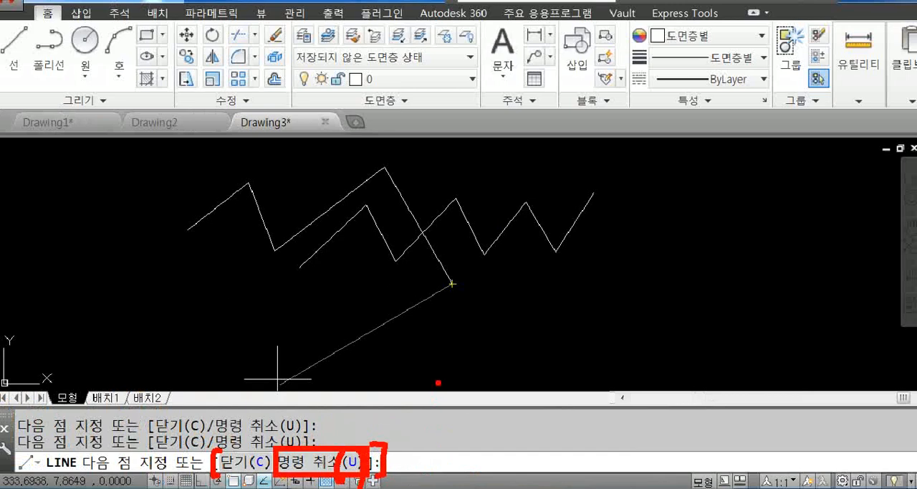
- Remove the last two segments of the chain with the Line command's undo option (U) and end the line
{"action": "type", "text": "U"}
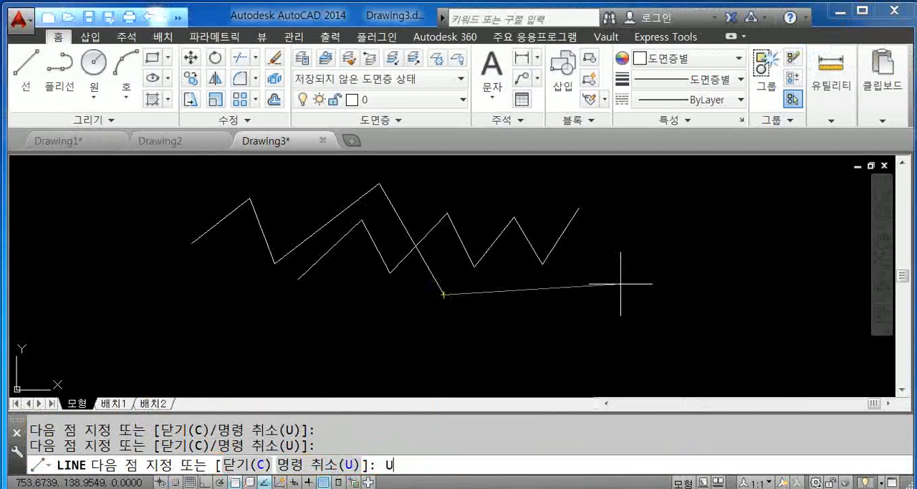
{"action": "key", "text": "Return"}
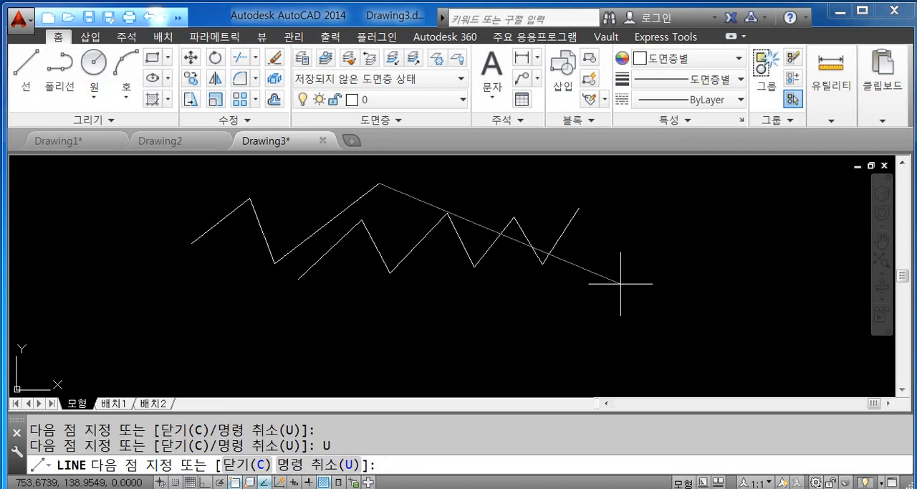
{"action": "type", "text": "U"}
{"action": "key", "text": "Return"}
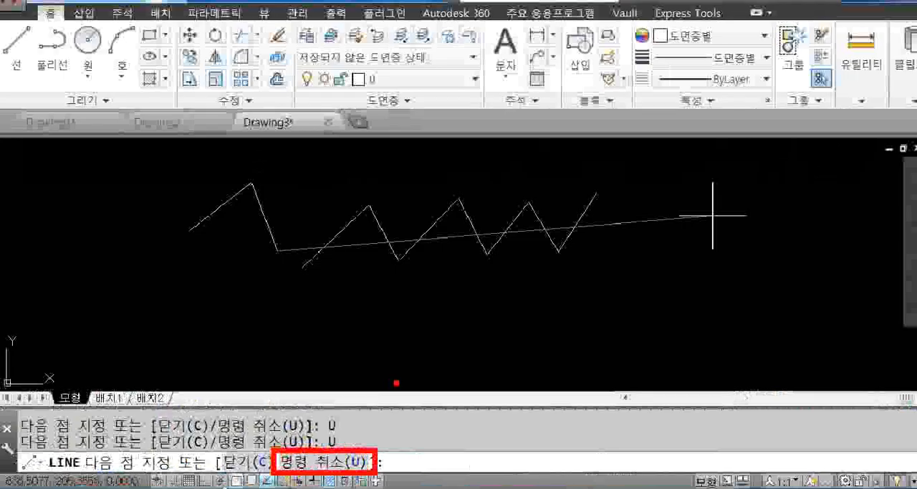
{"action": "key", "text": "Escape"}
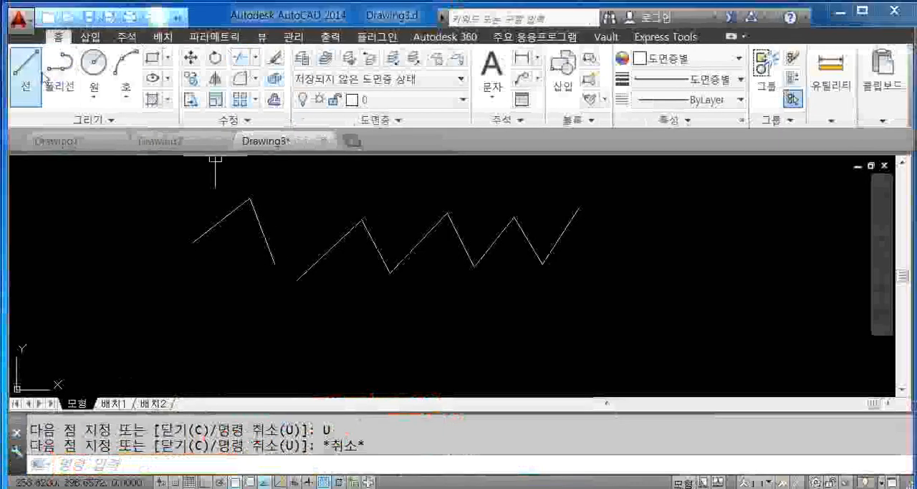
- Draw three connected line segments in the free space above the seven-segment zigzag
{"action": "left_click", "coordinate": [43, 76]}
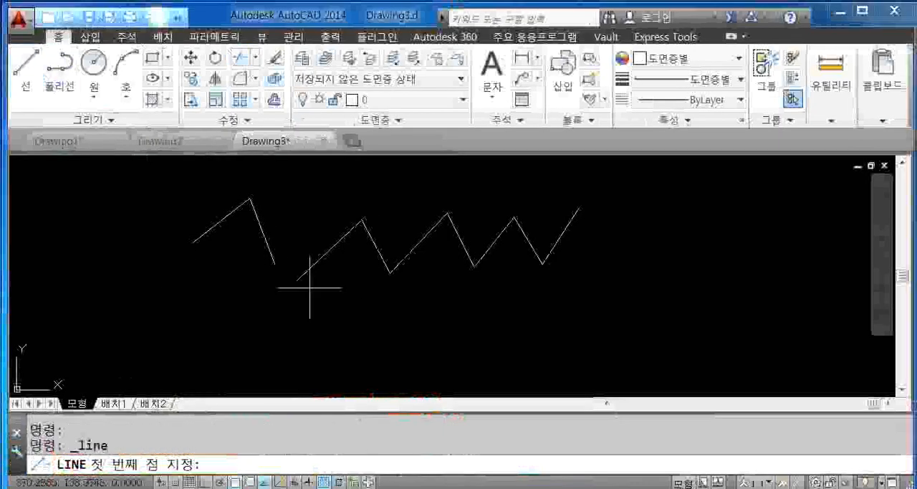
{"action": "middle_click_drag", "start_coordinate": [369, 243], "coordinate": [307, 296]}
{"action": "left_click", "coordinate": [277, 242]}
{"action": "left_click", "coordinate": [364, 191]}
{"action": "left_click", "coordinate": [394, 244]}
{"action": "left_click", "coordinate": [437, 195]}
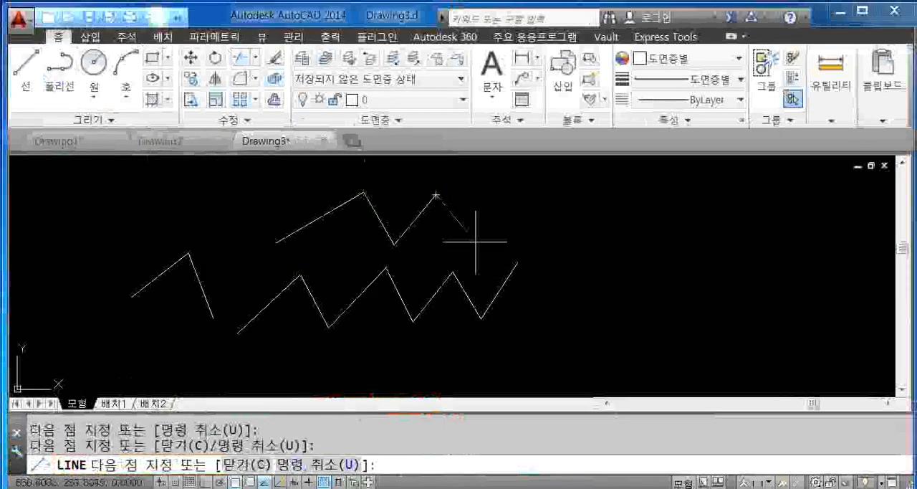
- Undo only the last segment of the line above the zigzag (U) and end the Line command
{"action": "type", "text": "U"}
{"action": "key", "text": "Return"}
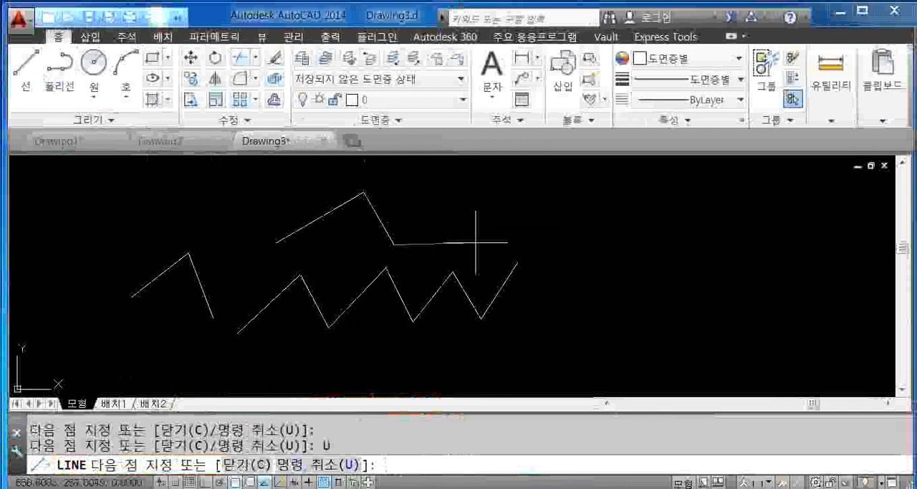
{"action": "key", "text": "Escape"}
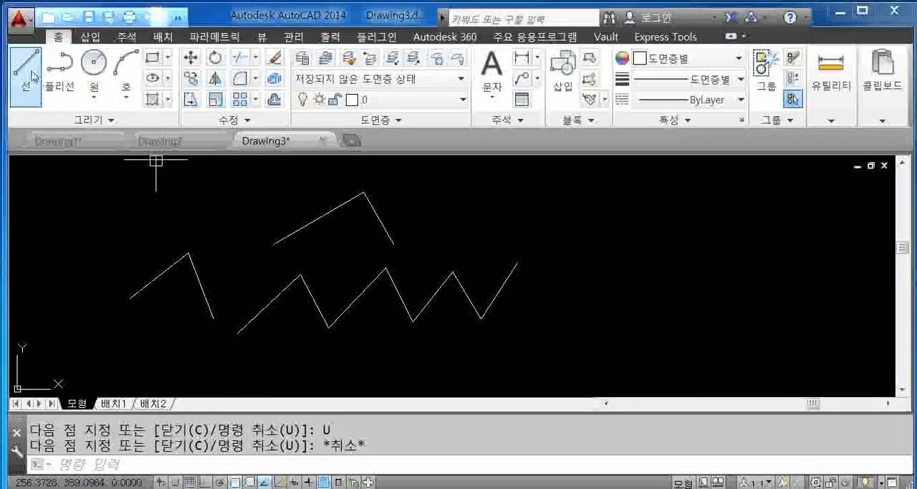
{"action": "key", "text": "Escape"}
{"action": "key", "text": "Escape"}
- Draw a triangle above the zigzag's right end: two connected line segments joined back to the start with the close option (C)
{"action": "middle_click_drag", "start_coordinate": [191, 258], "coordinate": [174, 292]}
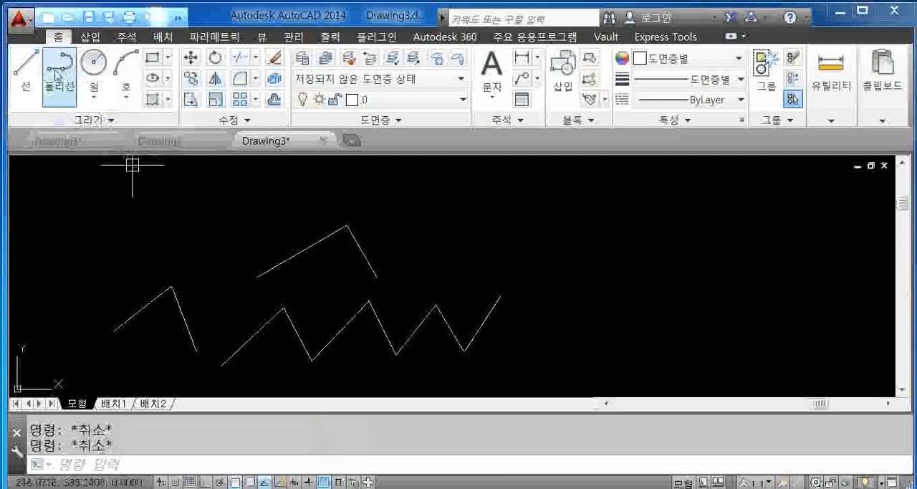
{"action": "left_click", "coordinate": [31, 74]}
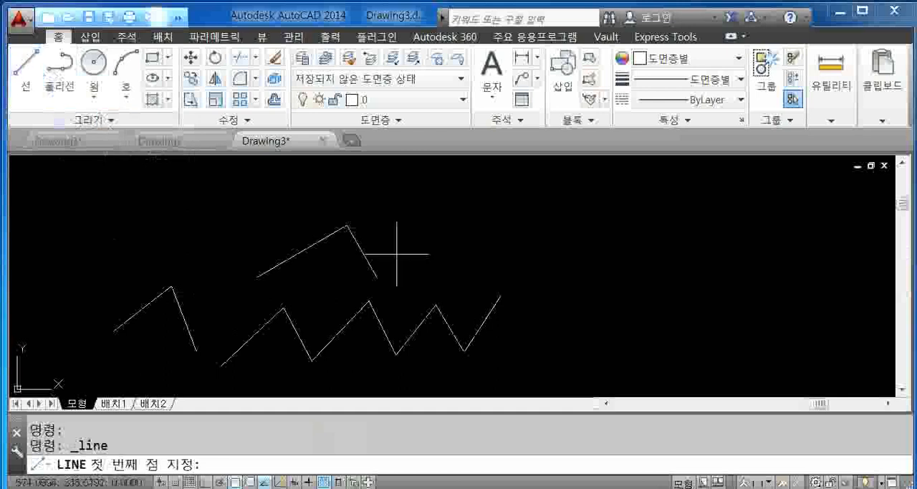
{"action": "left_click", "coordinate": [415, 233]}
{"action": "left_click", "coordinate": [491, 193]}
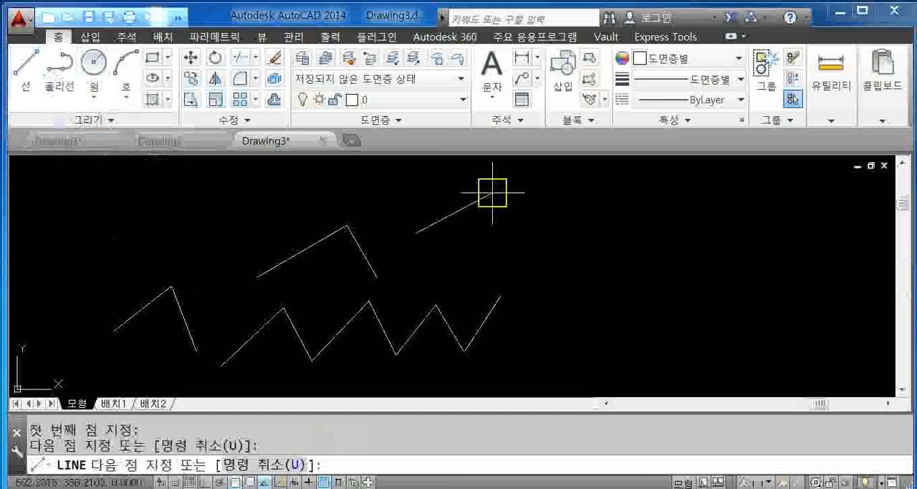
{"action": "left_click", "coordinate": [579, 236]}
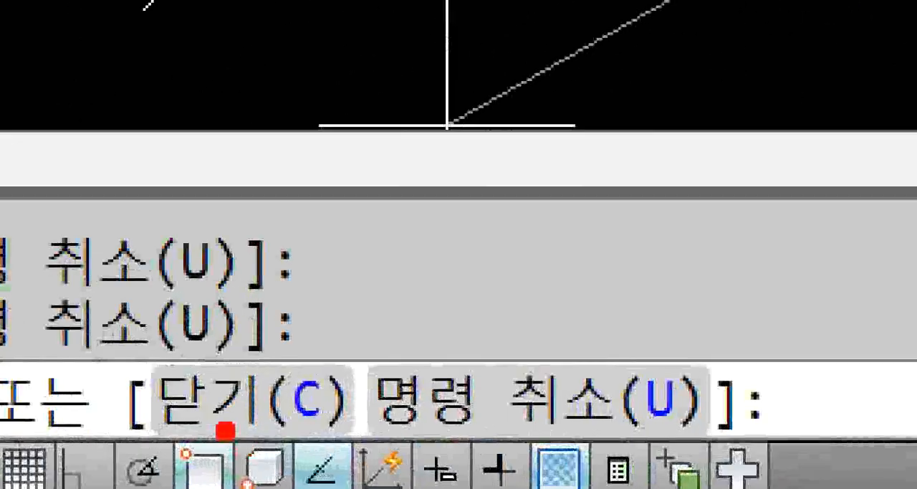
{"action": "mouse_move", "coordinate": [202, 429]}
{"action": "left_mouse_down"}
{"action": "mouse_move", "coordinate": [326, 445]}
{"action": "mouse_move", "coordinate": [215, 286]}
{"action": "mouse_move", "coordinate": [61, 401]}
{"action": "left_mouse_up"}
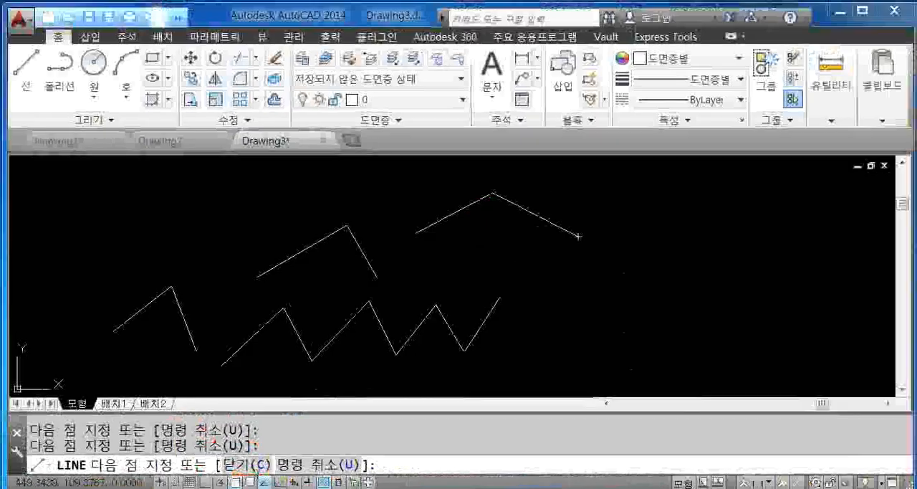
{"action": "type", "text": "C"}
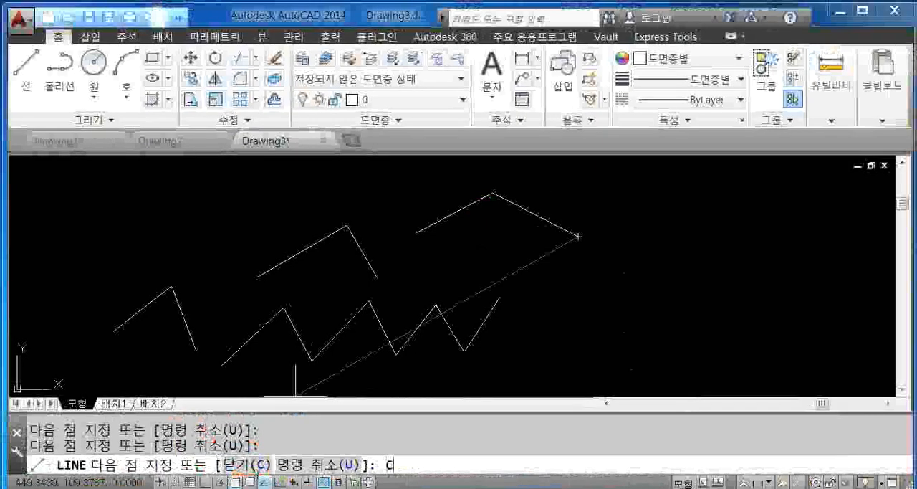
{"action": "key", "text": "Return"}
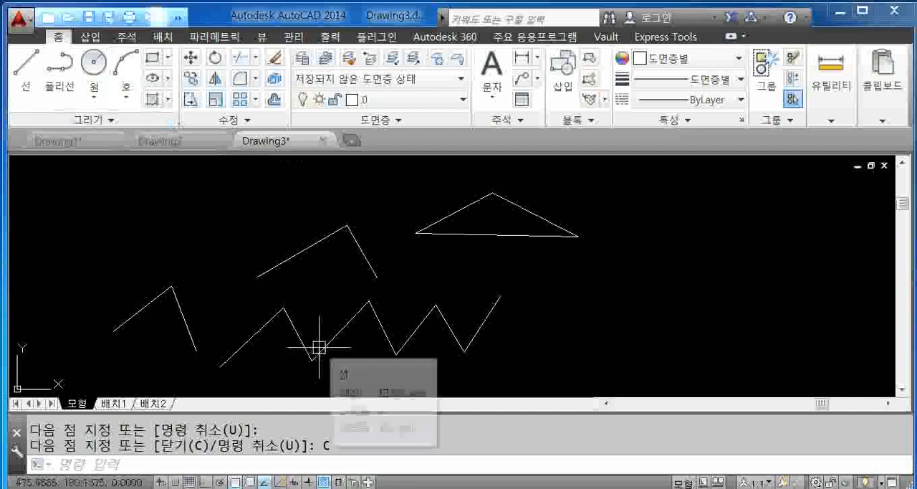
- Draw three connected line segments as a zigzag in the free space beyond the triangle's right corner
{"action": "left_click", "coordinate": [26, 68]}
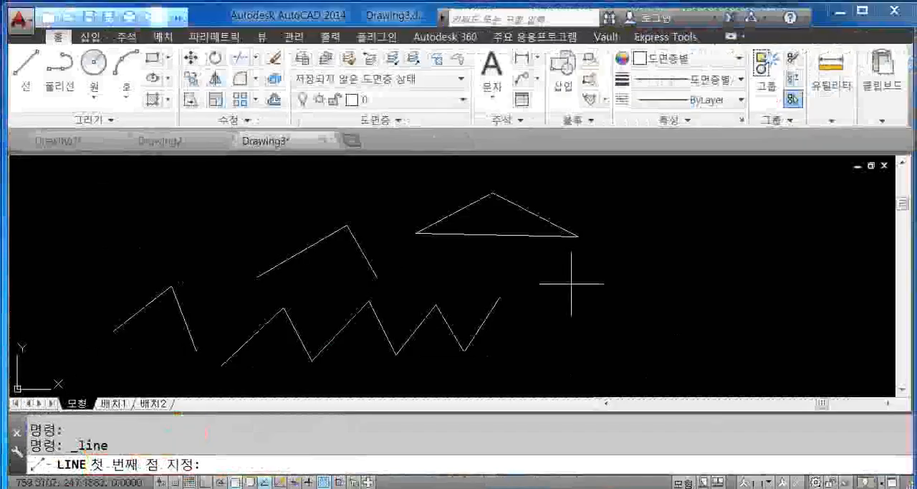
{"action": "left_click", "coordinate": [597, 293]}
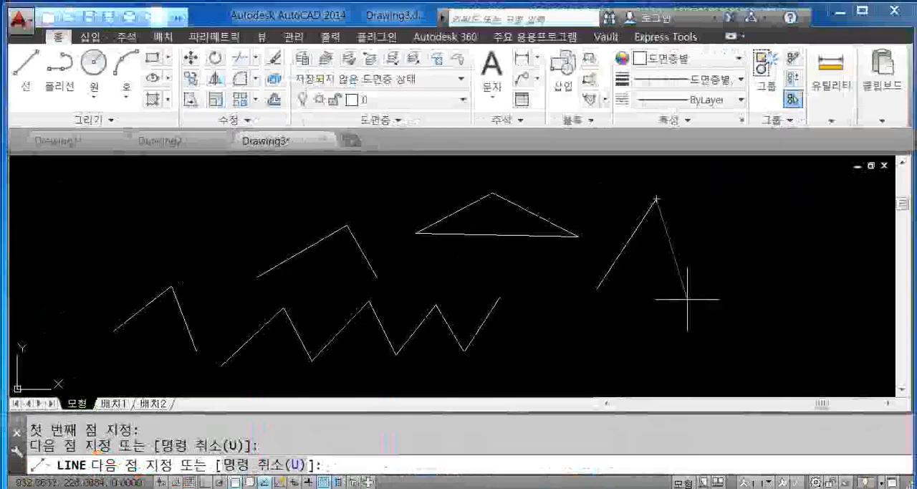
{"action": "left_click", "coordinate": [726, 272]}
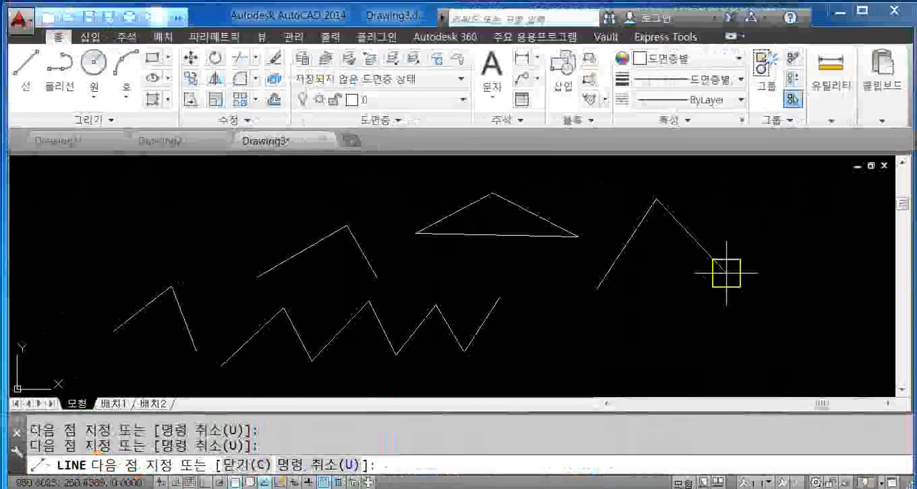
{"action": "left_click", "coordinate": [762, 215]}
{"action": "middle_click_drag", "start_coordinate": [742, 270], "coordinate": [616, 276]}
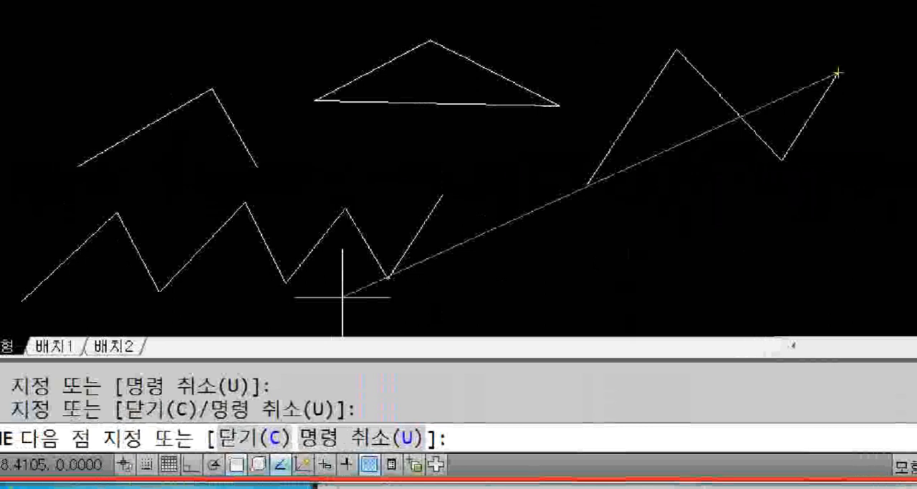
- Undo only the last segment of the new zigzag with the Line command's undo option (U) and end the line
{"action": "mouse_move", "coordinate": [313, 467]}
{"action": "left_mouse_down"}
{"action": "mouse_move", "coordinate": [304, 461]}
{"action": "mouse_move", "coordinate": [375, 385]}
{"action": "mouse_move", "coordinate": [319, 486]}
{"action": "left_mouse_up"}
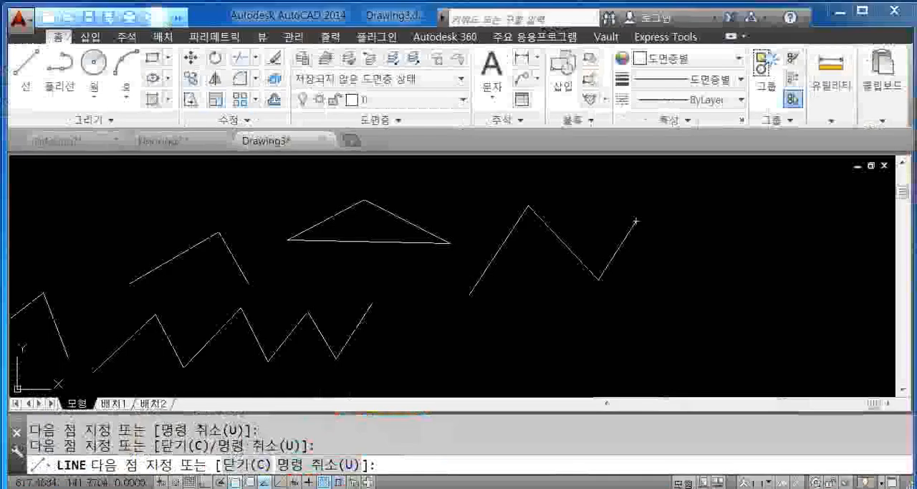
{"action": "type", "text": "U"}
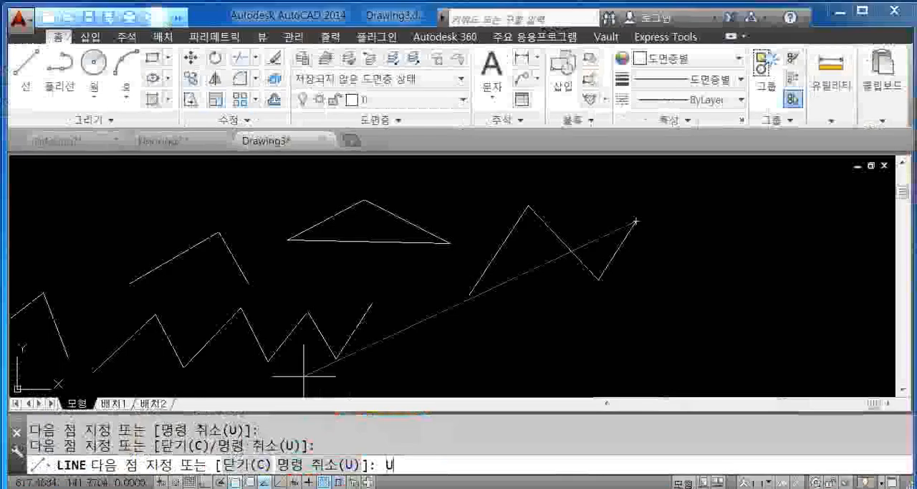
{"action": "key", "text": "Return"}
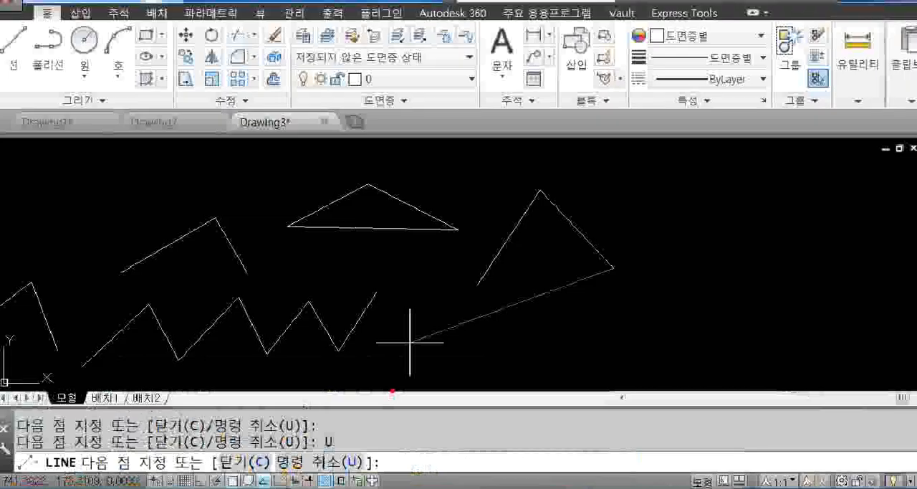
{"action": "key", "text": "Escape"}
- Draw two connected line segments in the free space above the triangle and the two-segment line beside it
{"action": "left_click", "coordinate": [27, 81]}
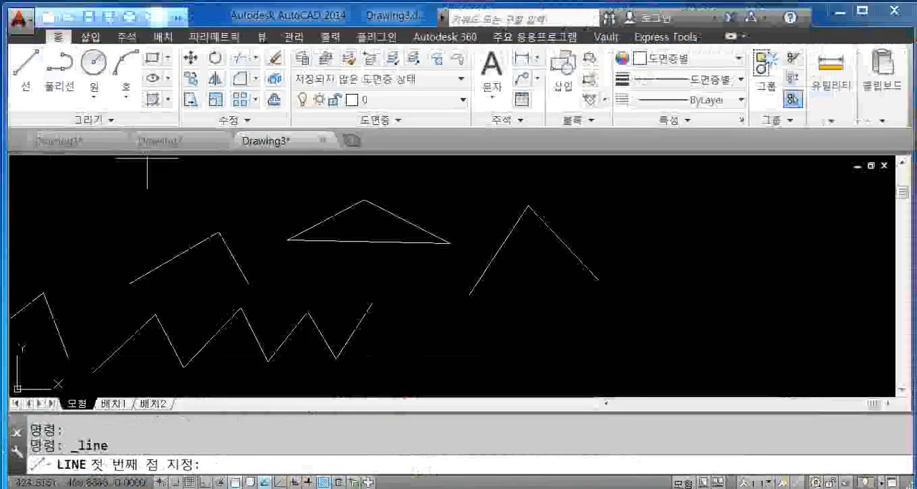
{"action": "mouse_move", "coordinate": [419, 183]}
{"action": "middle_mouse_down"}
{"action": "mouse_move", "coordinate": [440, 242]}
{"action": "mouse_move", "coordinate": [325, 298]}
{"action": "middle_mouse_up"}
{"action": "left_click", "coordinate": [362, 245]}
{"action": "left_click", "coordinate": [461, 209]}
{"action": "left_click", "coordinate": [513, 259]}
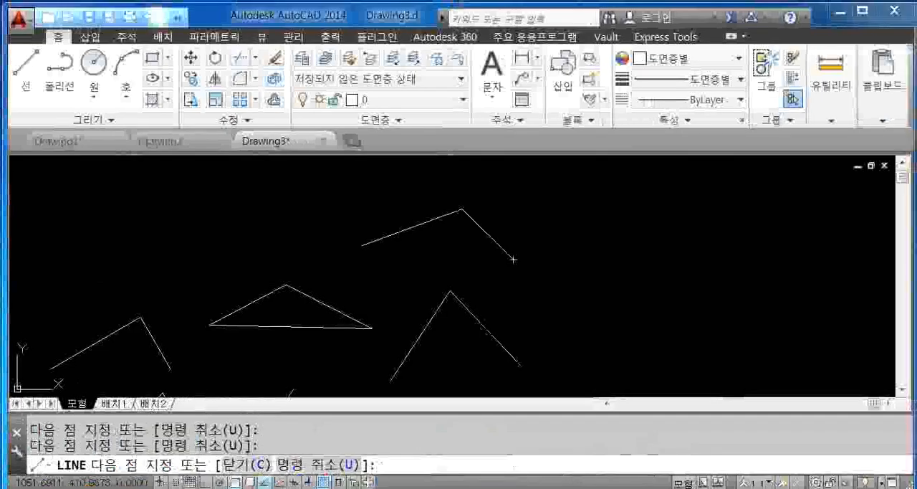
- Undo both new segments (U), draw two others from the same start point and close them into a triangle (C)
{"action": "left_click", "coordinate": [638, 414]}
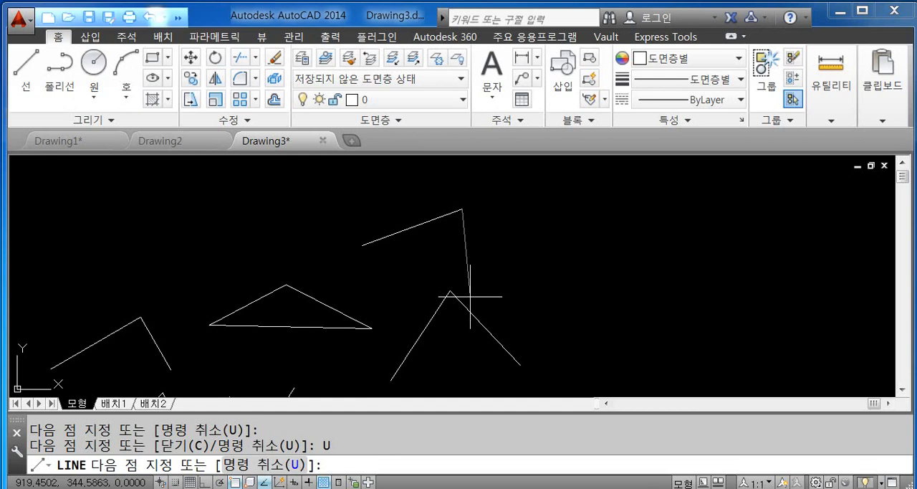
{"action": "key", "text": "Return"}
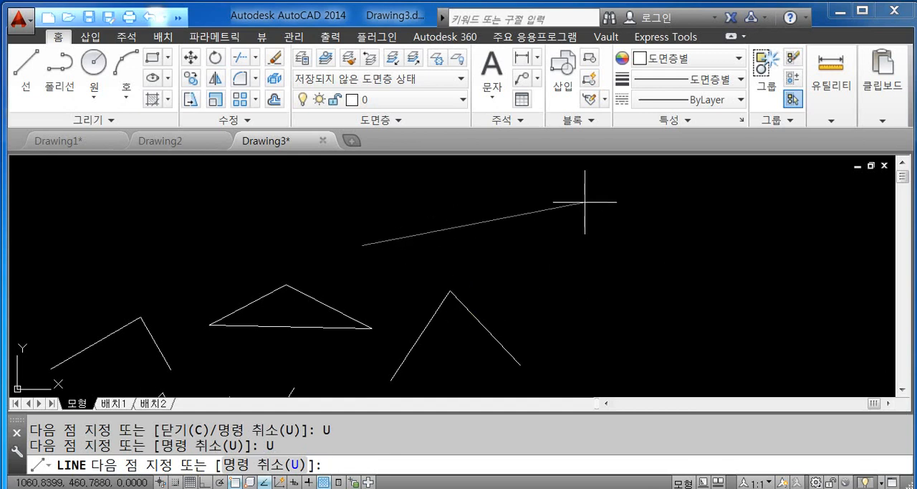
{"action": "left_click", "coordinate": [529, 195]}
{"action": "type", "text": "c"}
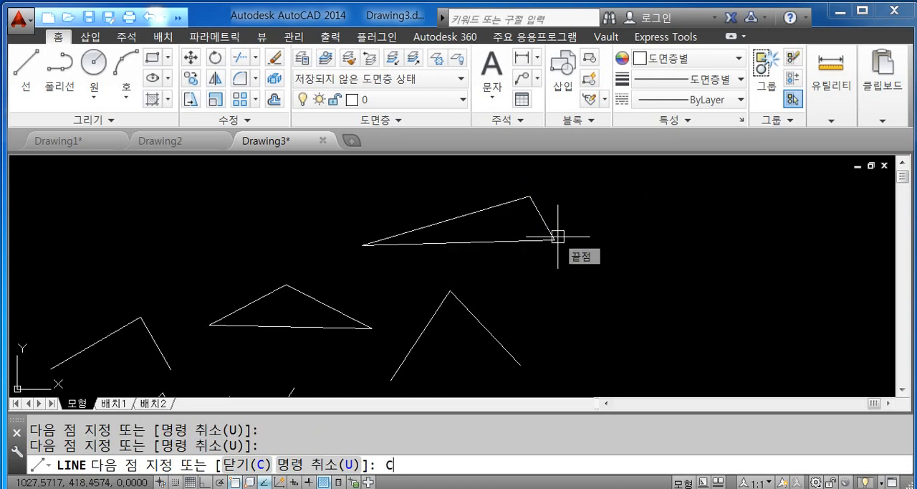
{"action": "key", "text": "Return"}
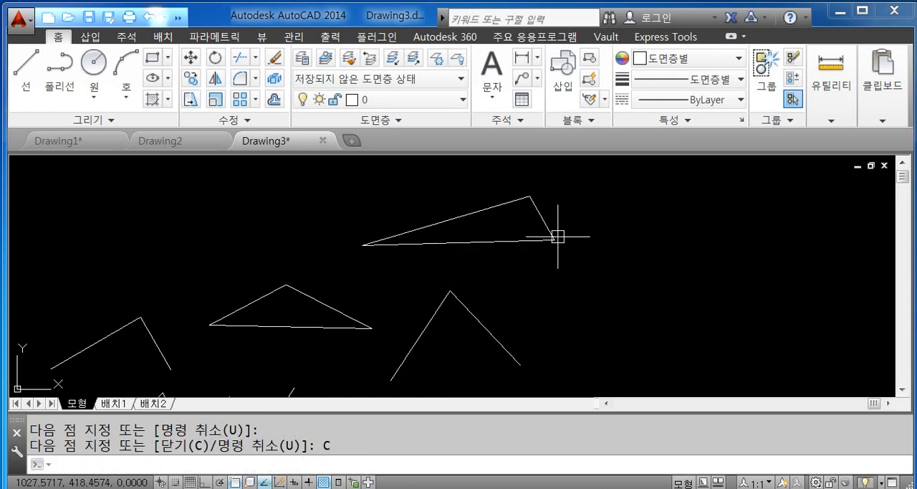
{"action": "type", "text": "f"}
{"action": "key", "text": "Return"}
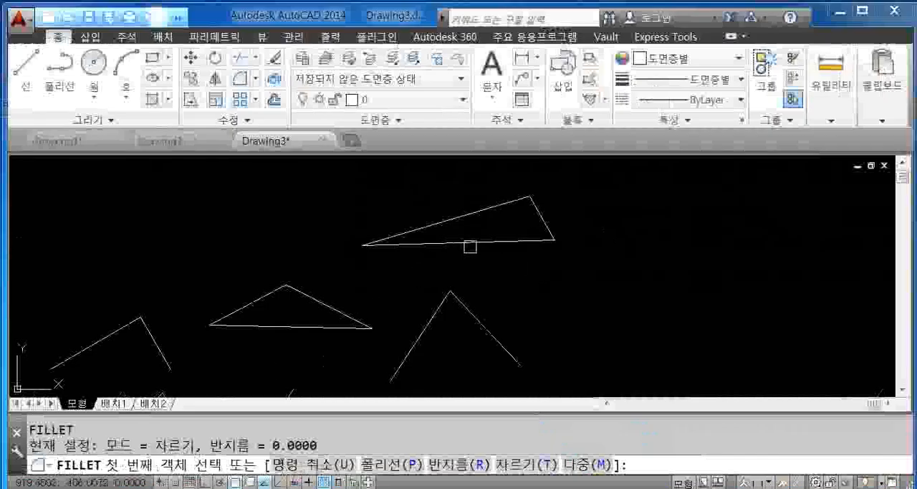
{"action": "key", "text": "Escape"}
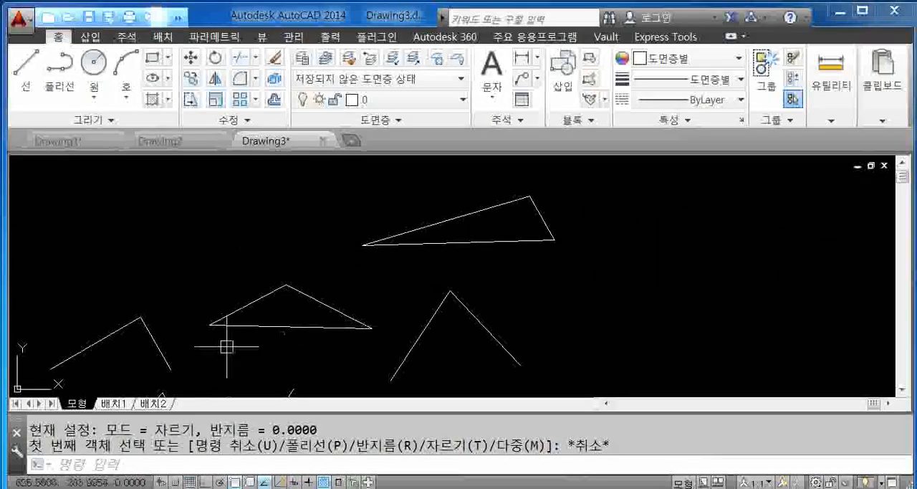
- Dock the command line window above the ribbon
{"action": "mouse_move", "coordinate": [14, 433]}
{"action": "left_mouse_down"}
{"action": "mouse_move", "coordinate": [100, 273]}
{"action": "mouse_move", "coordinate": [167, 69]}
{"action": "left_mouse_up"}
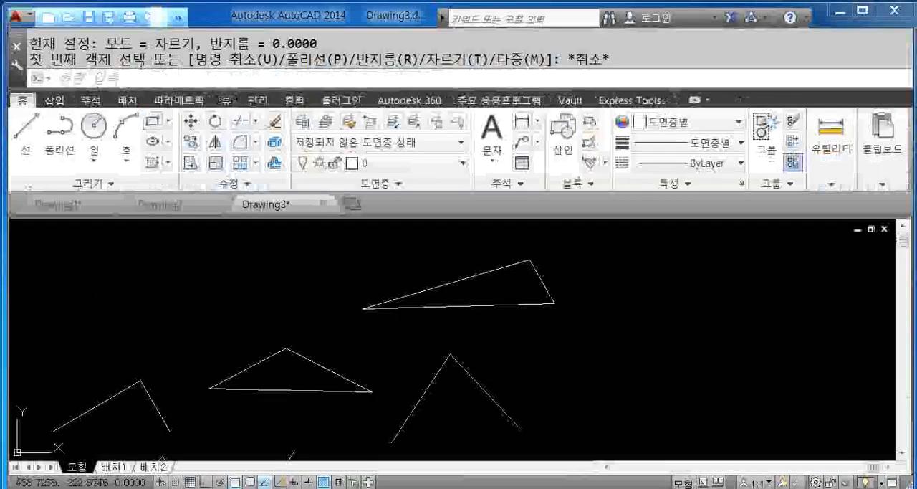
{"action": "key", "text": "Escape"}
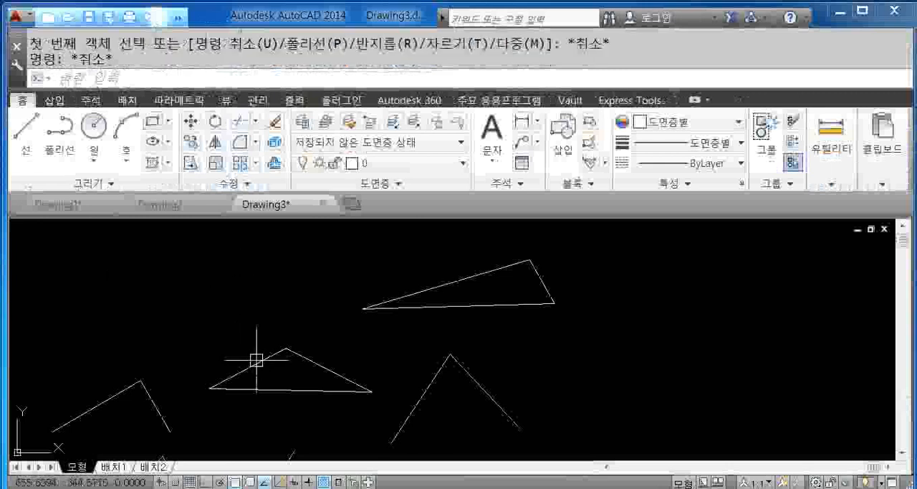
{"action": "key", "text": "Escape"}
- Set the Fillet command's trim option (T) to no trim (N) and end the command without selecting any objects
{"action": "type", "text": "f"}
{"action": "key", "text": "Return"}
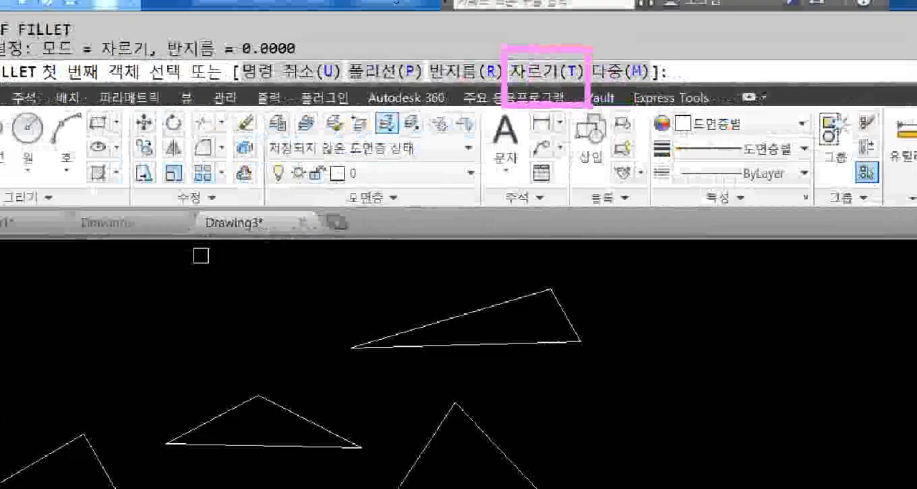
{"action": "type", "text": "T 첫 번"}
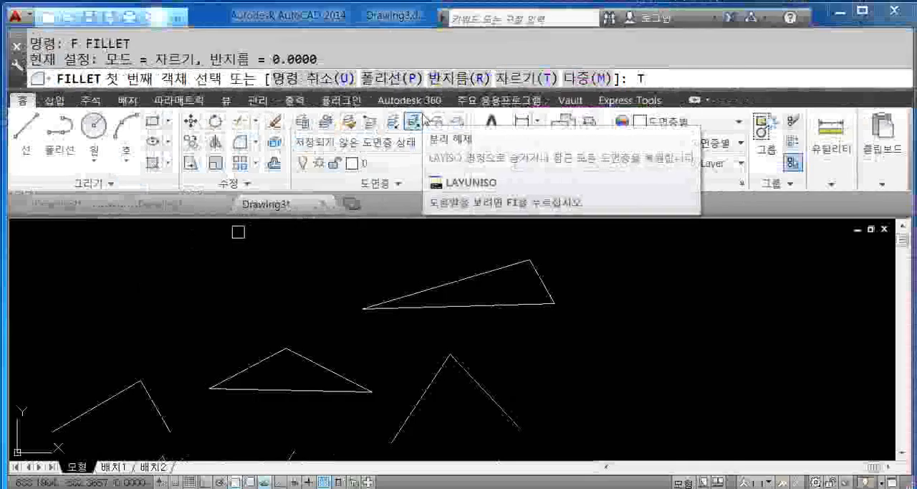
{"action": "key", "text": "Return"}
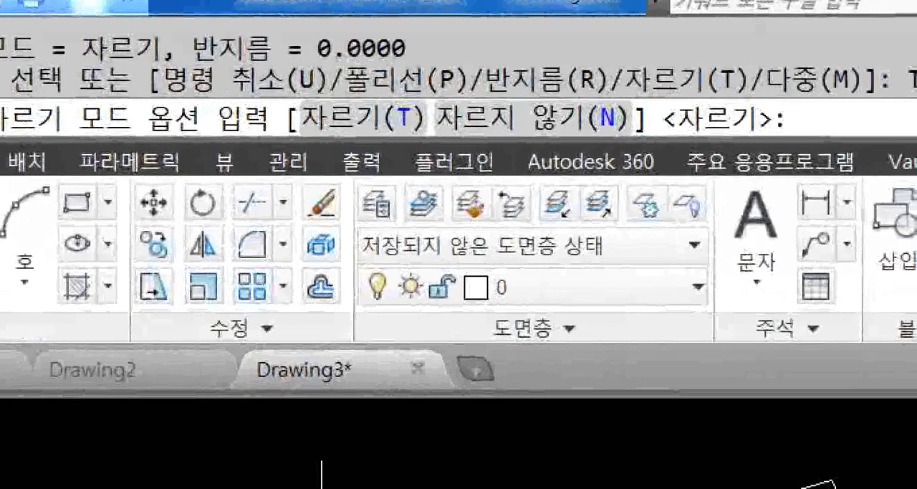
{"action": "left_click_drag", "start_coordinate": [200, 131], "coordinate": [242, 130]}
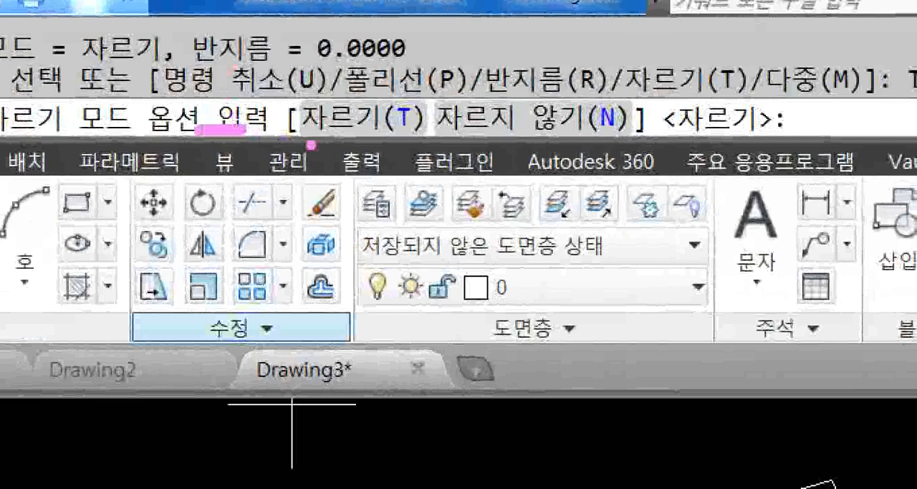
{"action": "left_click_drag", "start_coordinate": [311, 145], "coordinate": [386, 145]}
{"action": "left_click_drag", "start_coordinate": [444, 141], "coordinate": [605, 142]}
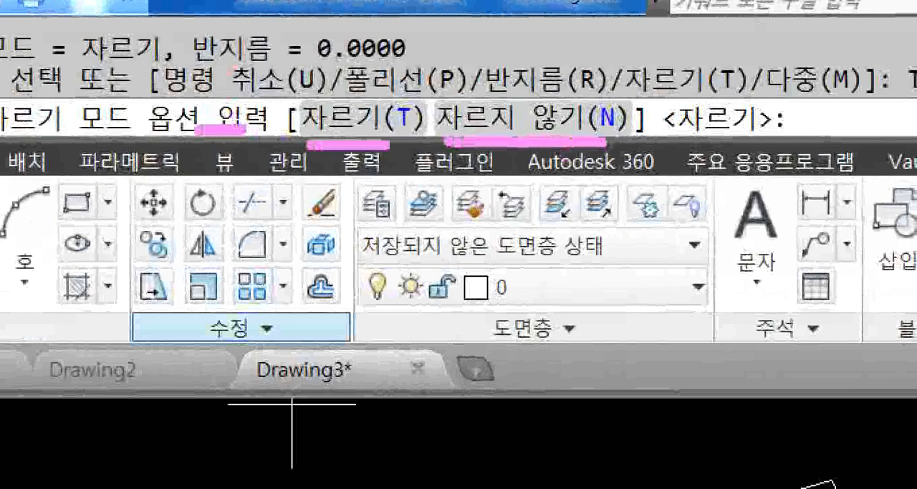
{"action": "mouse_move", "coordinate": [754, 136]}
{"action": "left_mouse_down"}
{"action": "mouse_move", "coordinate": [678, 142]}
{"action": "mouse_move", "coordinate": [660, 108]}
{"action": "mouse_move", "coordinate": [749, 71]}
{"action": "mouse_move", "coordinate": [797, 118]}
{"action": "mouse_move", "coordinate": [784, 142]}
{"action": "left_mouse_up"}
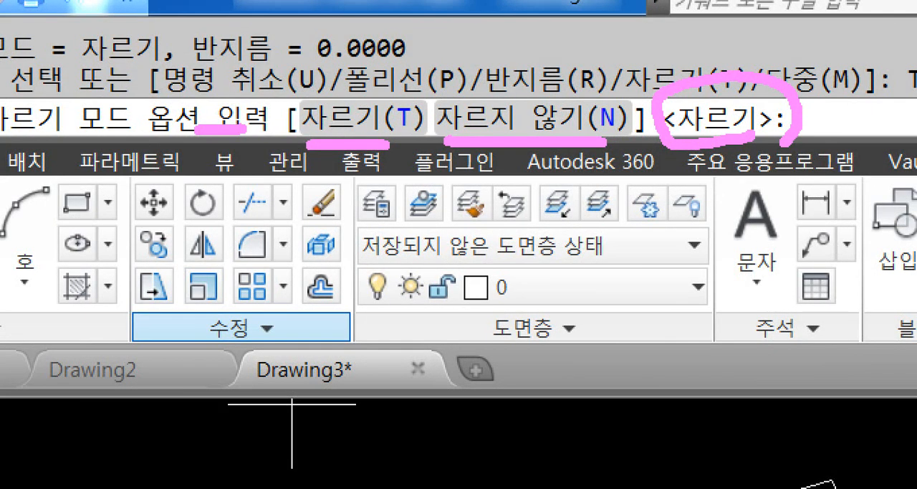
{"action": "key", "text": "Escape"}
{"action": "key", "text": "ctrl+1"}
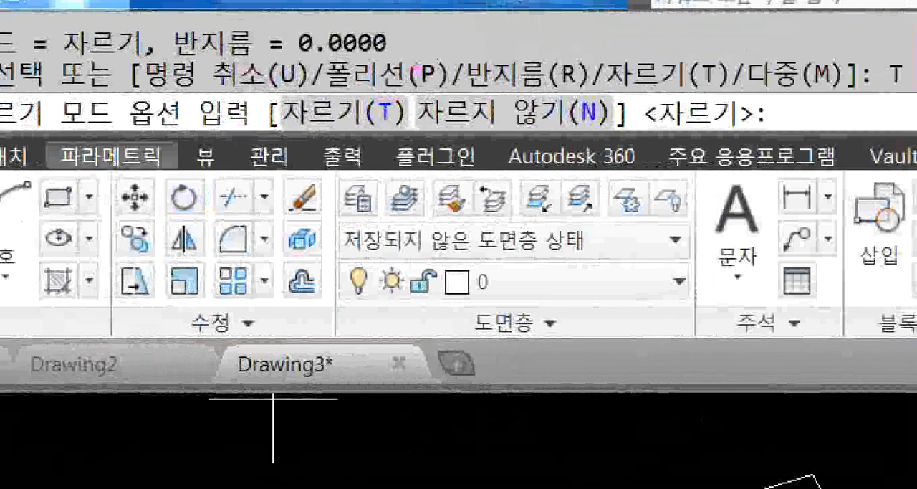
{"action": "left_click_drag", "start_coordinate": [604, 130], "coordinate": [614, 186]}
{"action": "key", "text": "Escape"}
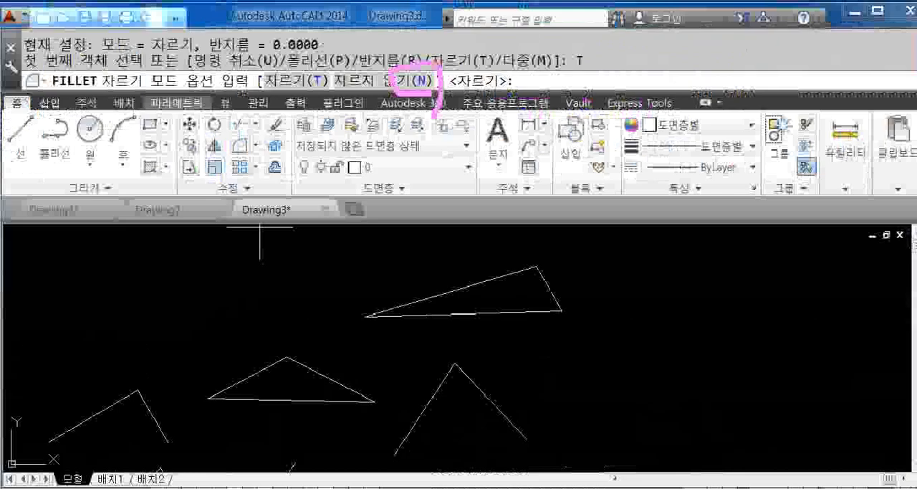
{"action": "type", "text": "N"}
{"action": "key", "text": "Return"}
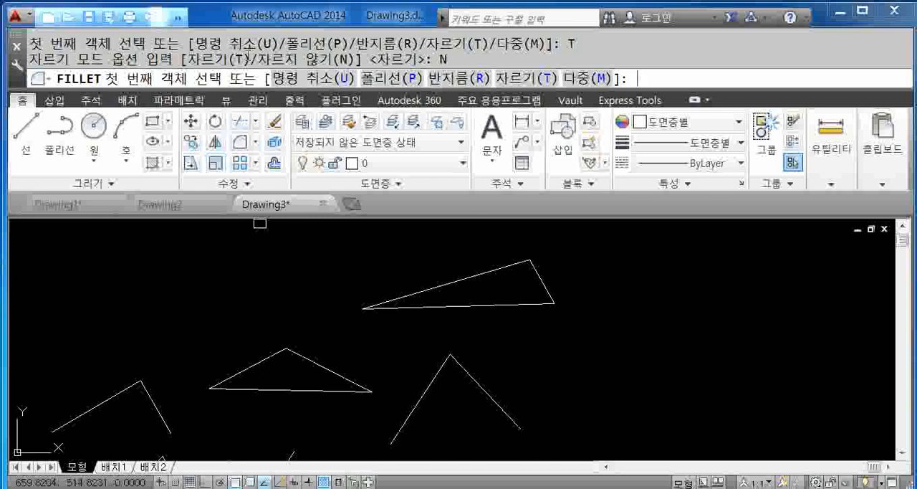
{"action": "key", "text": "Escape"}
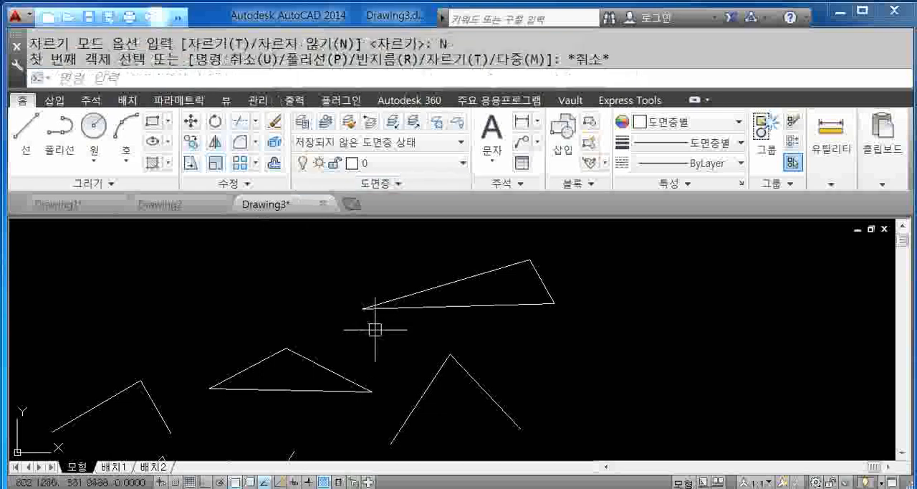
{"action": "middle_click_drag", "start_coordinate": [375, 329], "coordinate": [397, 316]}
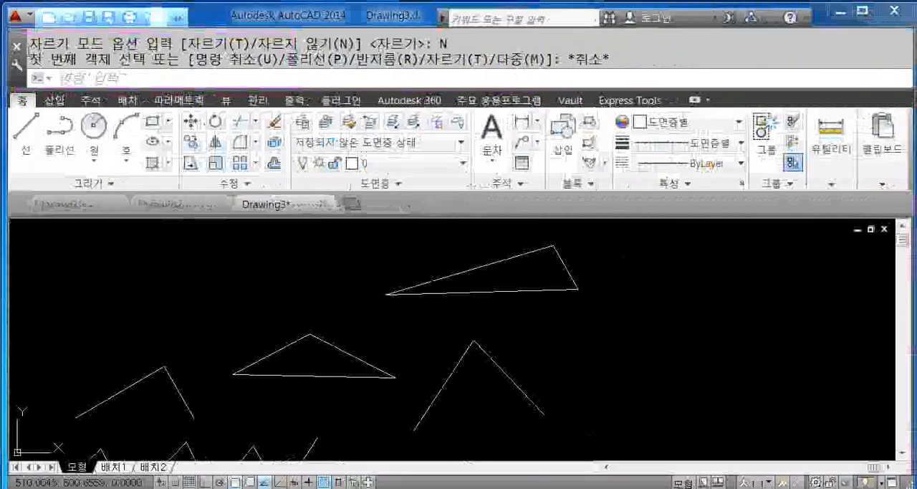
{"action": "type", "text": "L"}
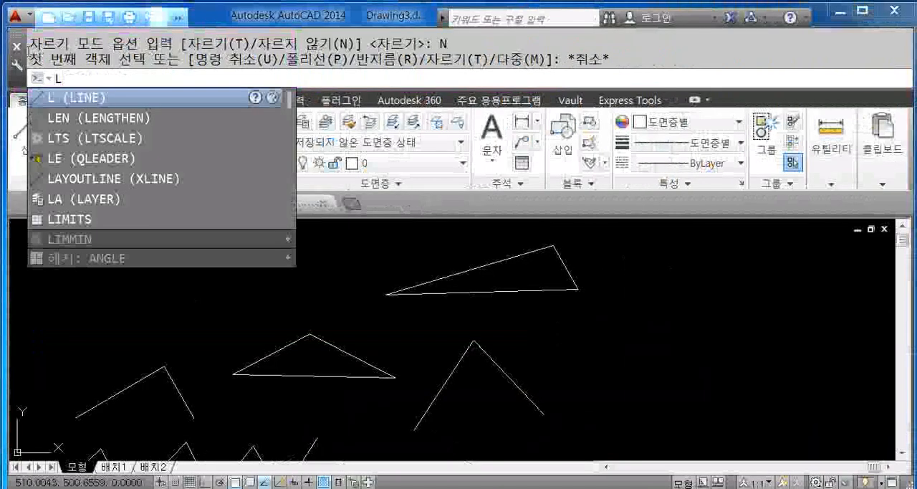
{"action": "type", "text": "INE"}
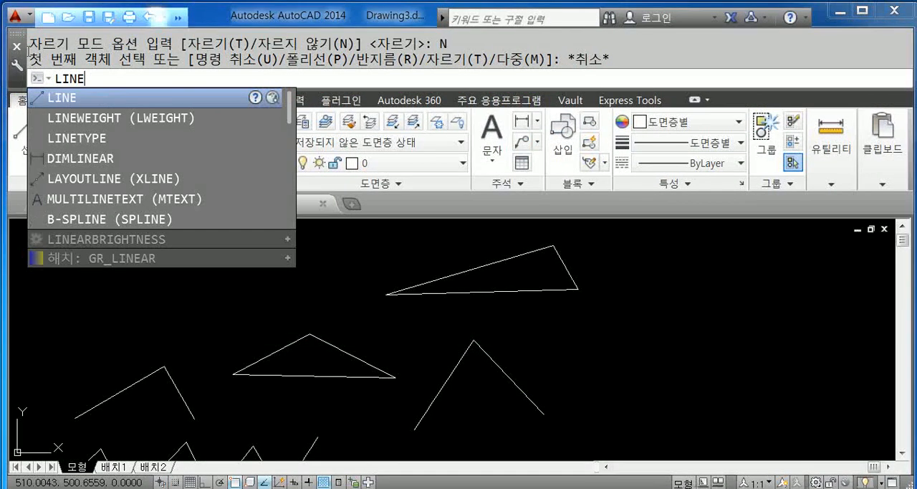
{"action": "key", "text": "BackSpace"}
{"action": "key", "text": "BackSpace"}
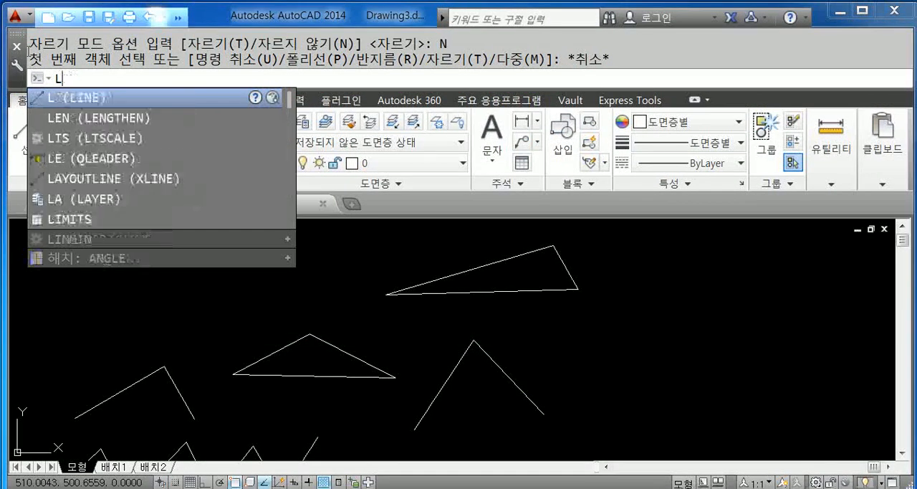
{"action": "key", "text": "Return"}
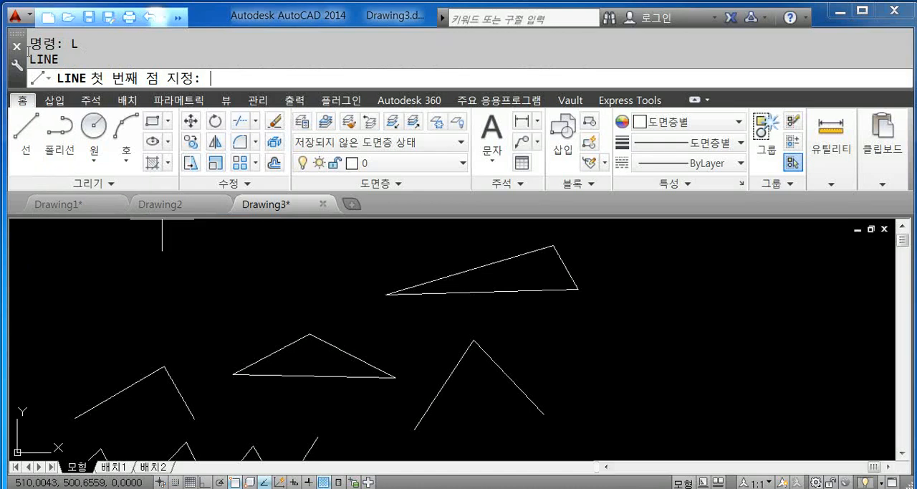
{"action": "key", "text": "Escape"}
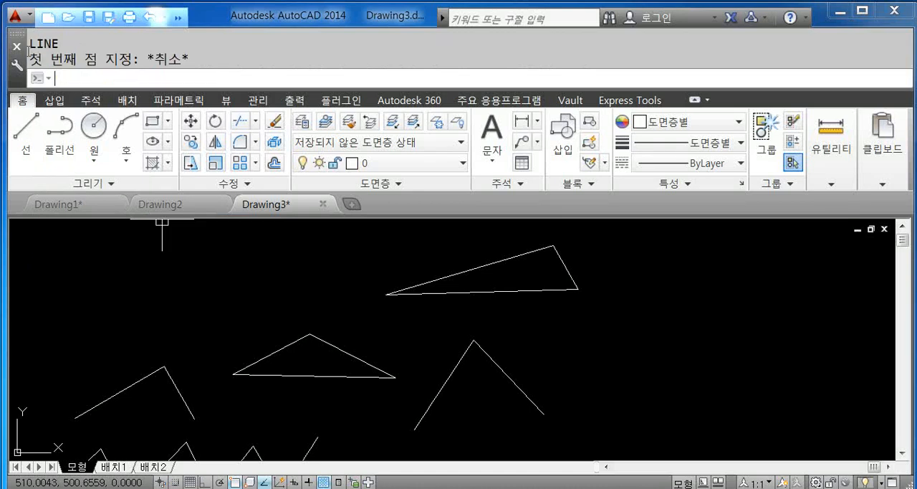
{"action": "left_click", "coordinate": [26, 131]}
{"action": "key", "text": "Escape"}
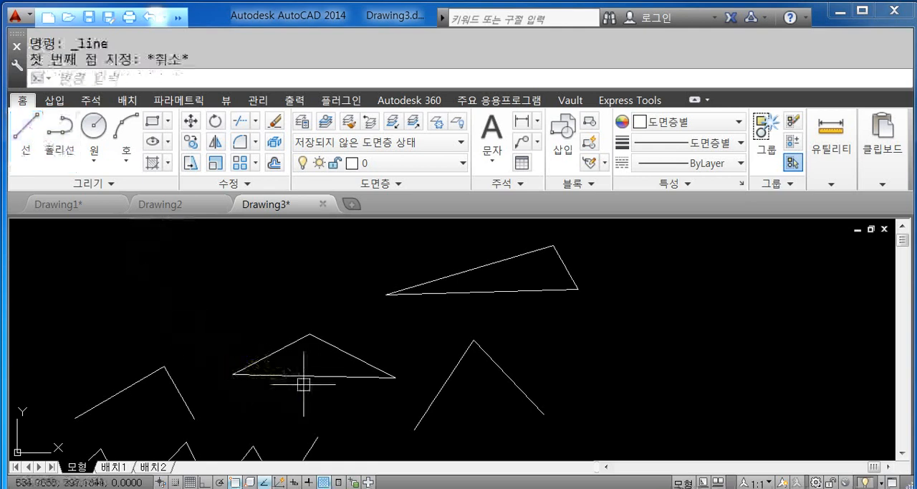
- Start the Line command with its alias L and cancel it without specifying a point
{"action": "type", "text": "L"}
{"action": "key", "text": "Return"}
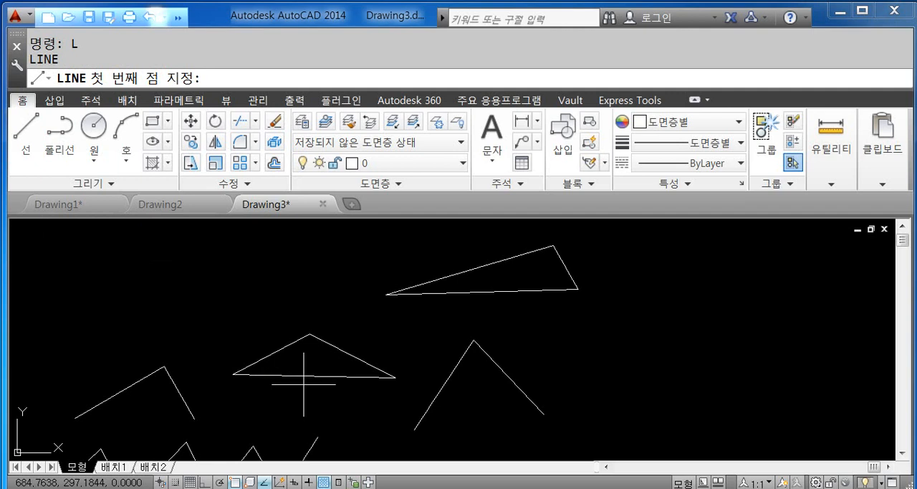
{"action": "key", "text": "Escape"}
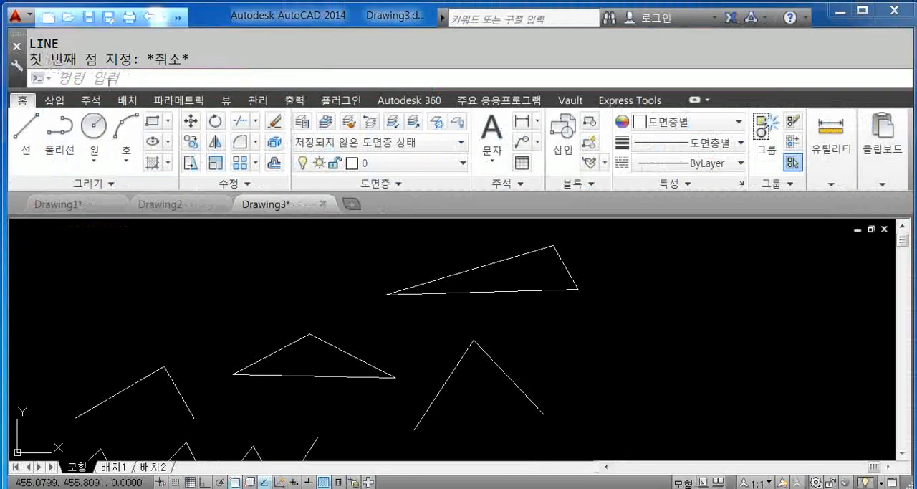
- Start the Circle command, try entering the Line alias L at its center point prompt, and cancel the command
{"action": "left_click", "coordinate": [92, 129]}
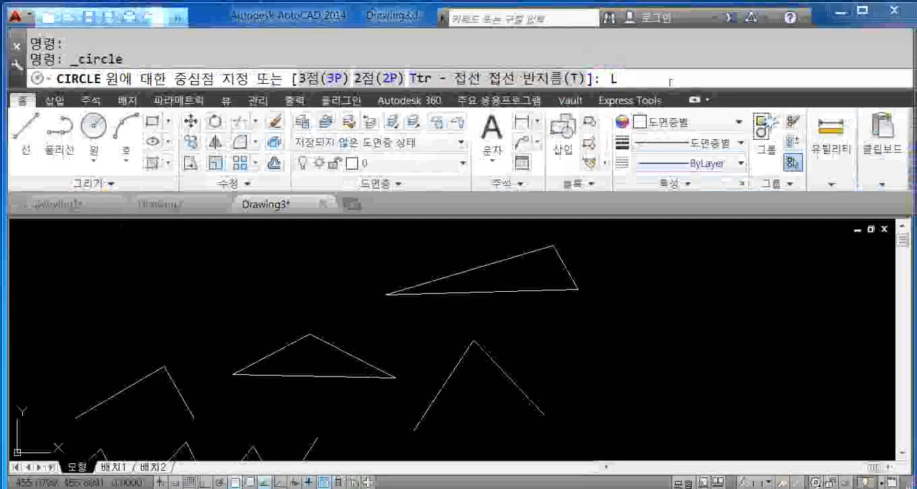
{"action": "key", "text": "Return"}
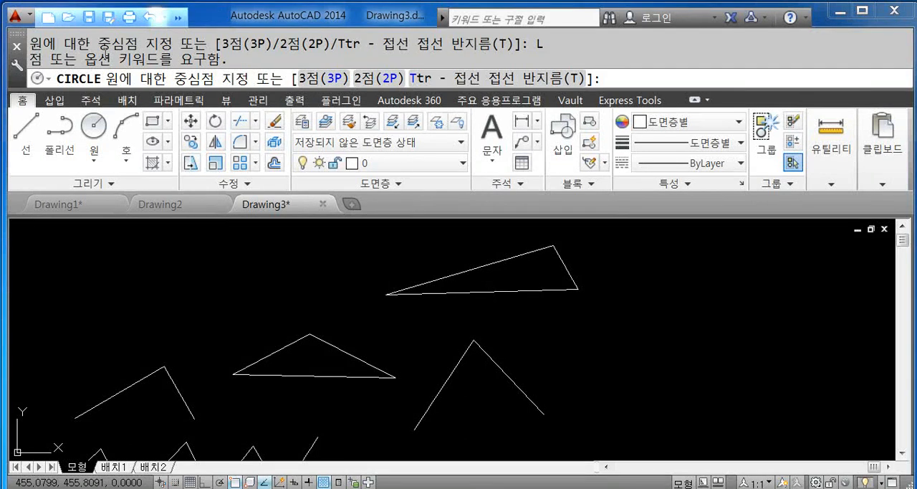
{"action": "key", "text": "Escape"}
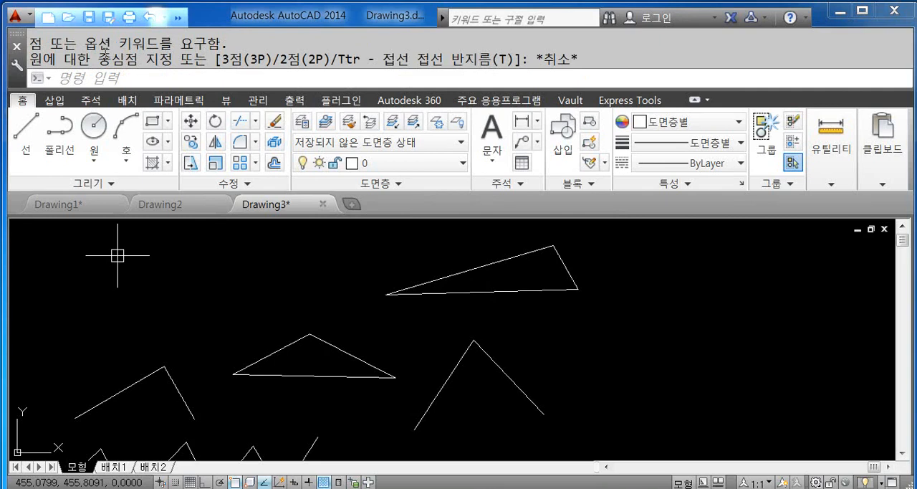
{"action": "left_click", "coordinate": [765, 287]}
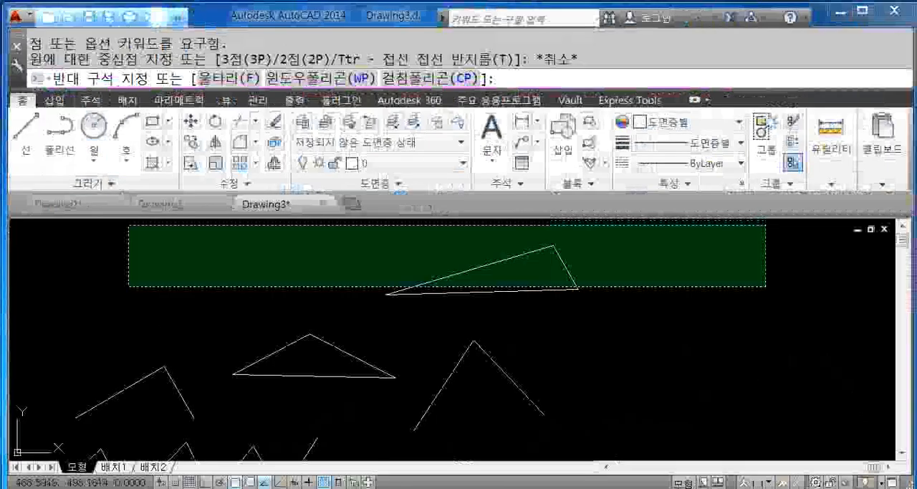
{"action": "key", "text": "Escape"}
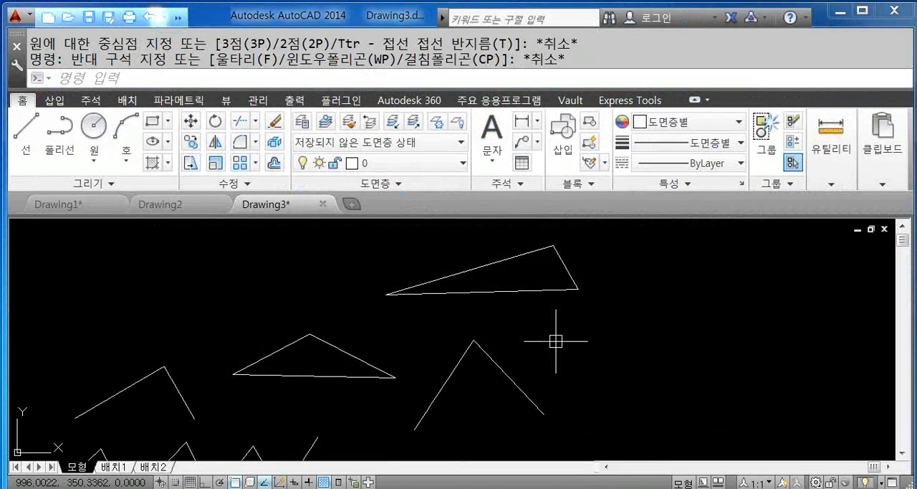
{"action": "key", "text": "Escape"}
{"action": "key", "text": "Escape"}
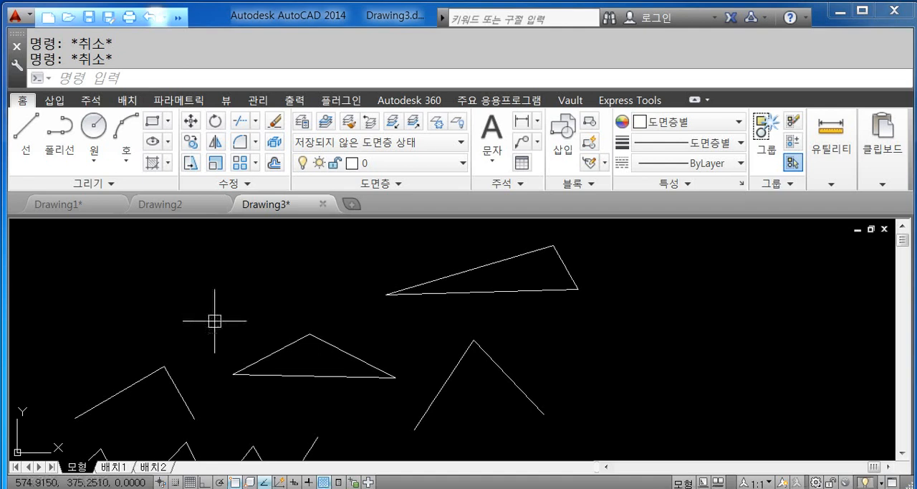
{"action": "type", "text": "VX'CV,X'C"}
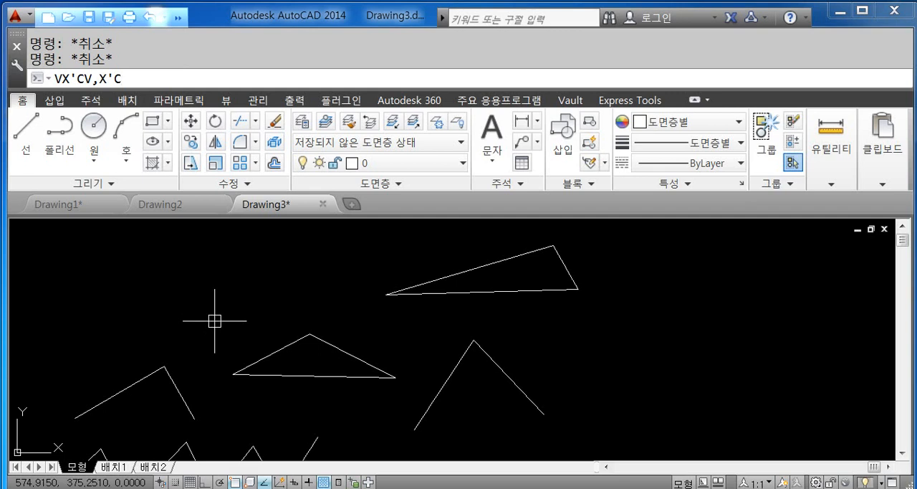
{"action": "key", "text": "BackSpace"}
{"action": "key", "text": "BackSpace"}
{"action": "key", "text": "BackSpace"}
{"action": "key", "text": "BackSpace"}
{"action": "key", "text": "BackSpace"}
{"action": "key", "text": "BackSpace"}
{"action": "key", "text": "BackSpace"}
{"action": "key", "text": "BackSpace"}
{"action": "key", "text": "BackSpace"}
{"action": "type", "text": "DS;FKGSP"}
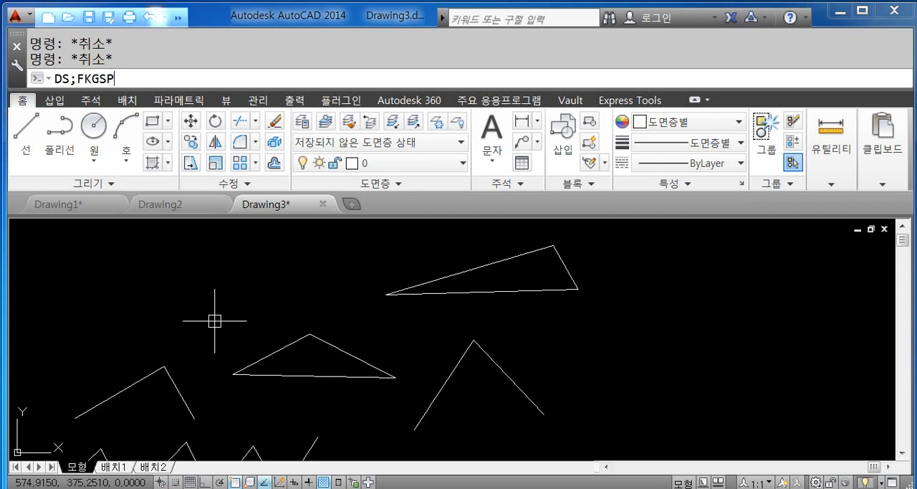
{"action": "key", "text": "Escape"}
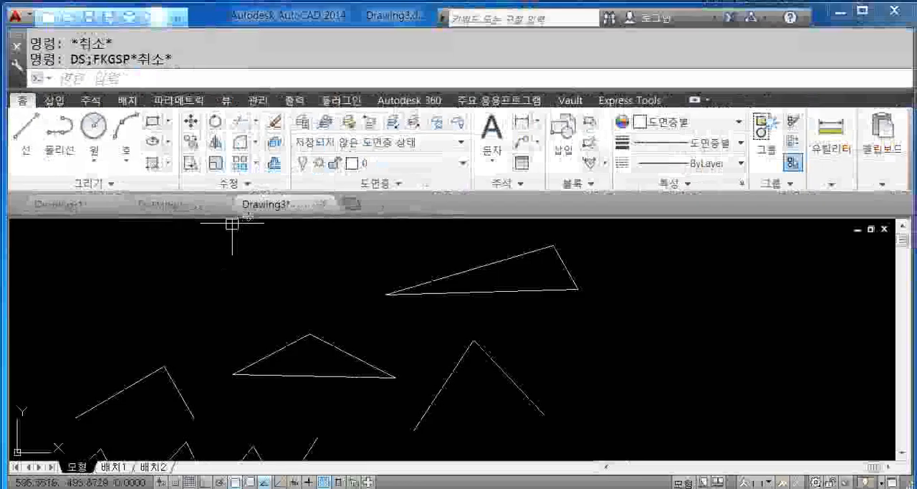
- Draw four connected line segments (L) from the free space above the left shapes, across the upper triangle and down beside it
{"action": "type", "text": "L"}
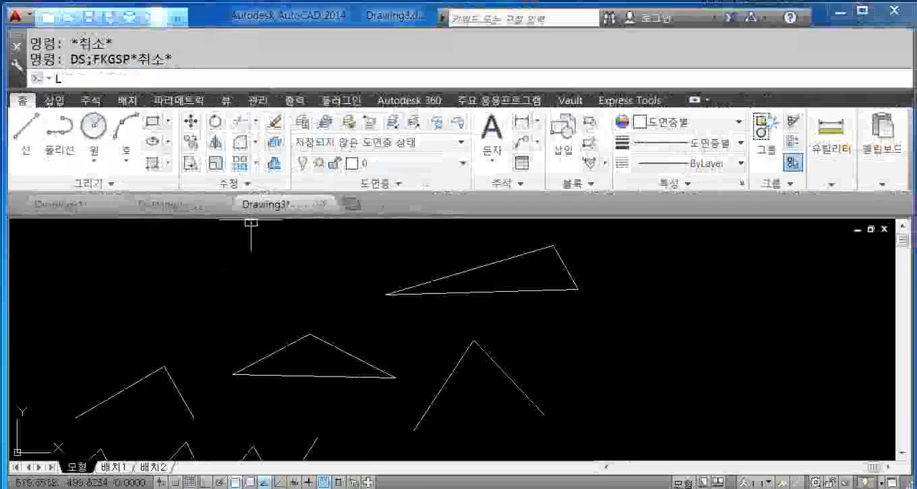
{"action": "key", "text": "Return"}
{"action": "left_click", "coordinate": [156, 296]}
{"action": "left_click", "coordinate": [231, 263]}
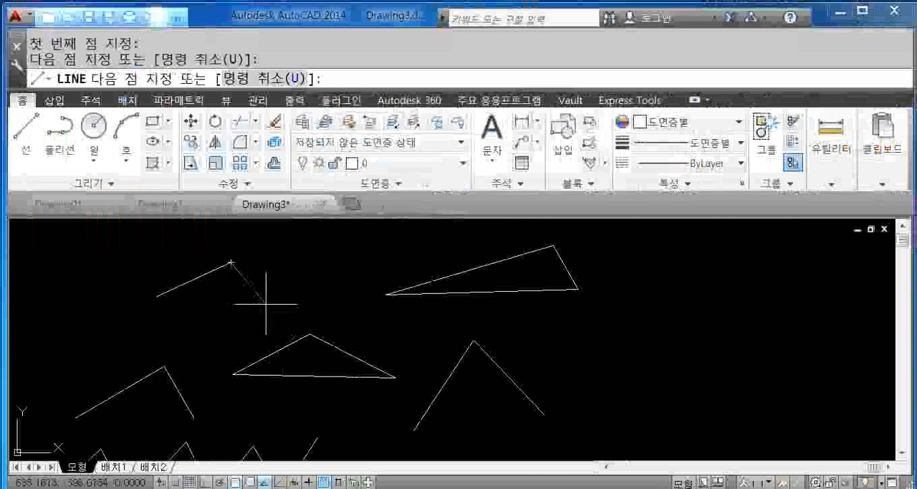
{"action": "left_click", "coordinate": [314, 288]}
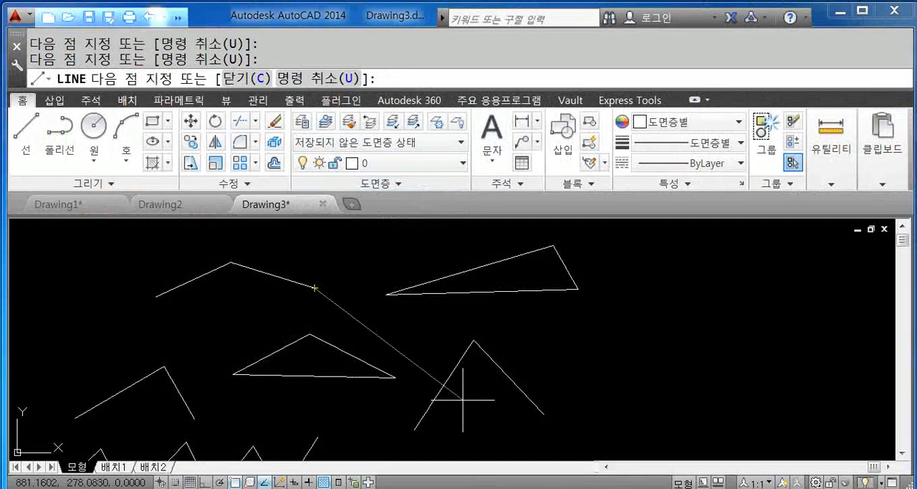
{"action": "left_click", "coordinate": [660, 279]}
{"action": "left_click", "coordinate": [637, 370]}
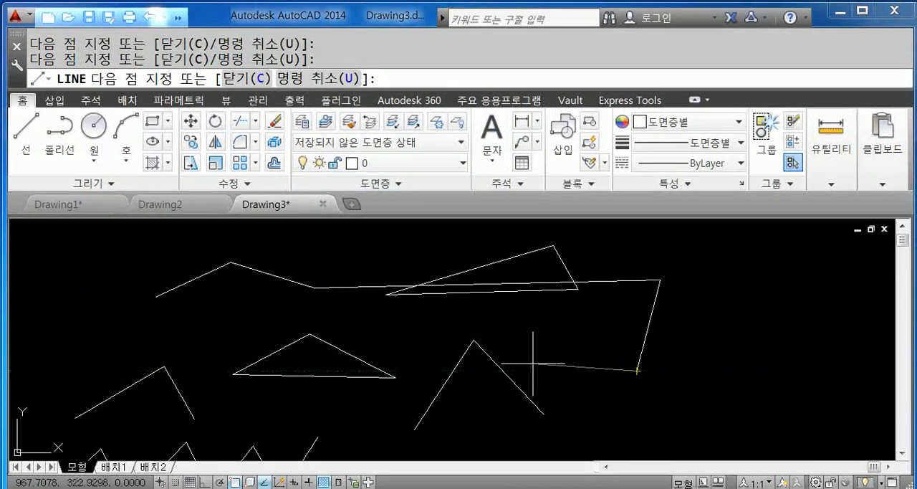
{"action": "type", "text": "U"}
{"action": "key", "text": "Escape"}
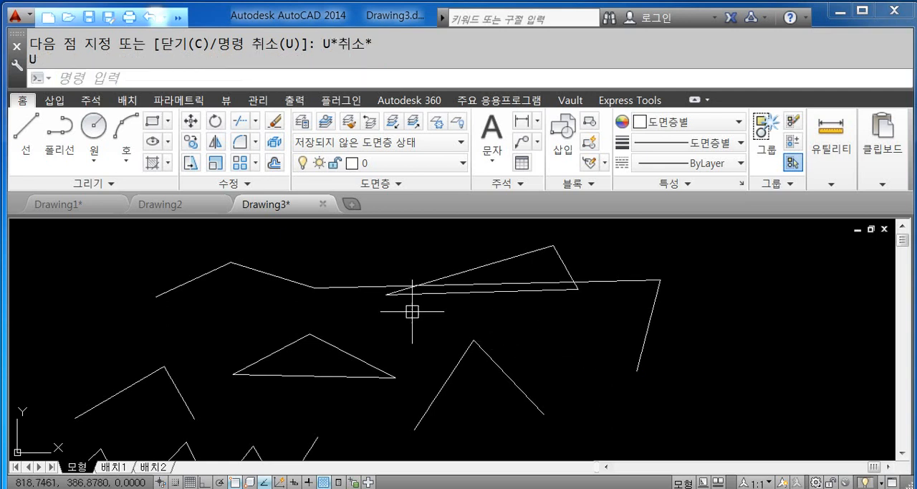
- Start and cancel a selection window in empty space, and try entering GD at the command prompt
{"action": "left_click", "coordinate": [469, 327]}
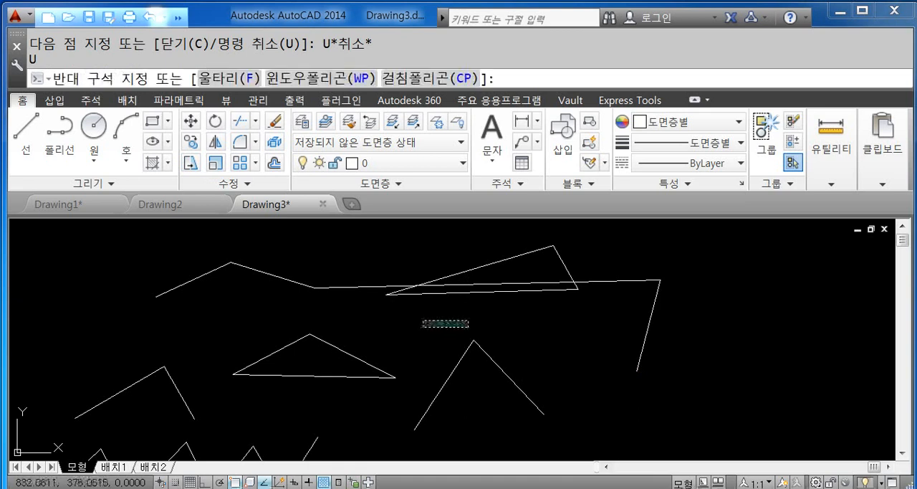
{"action": "key", "text": "Escape"}
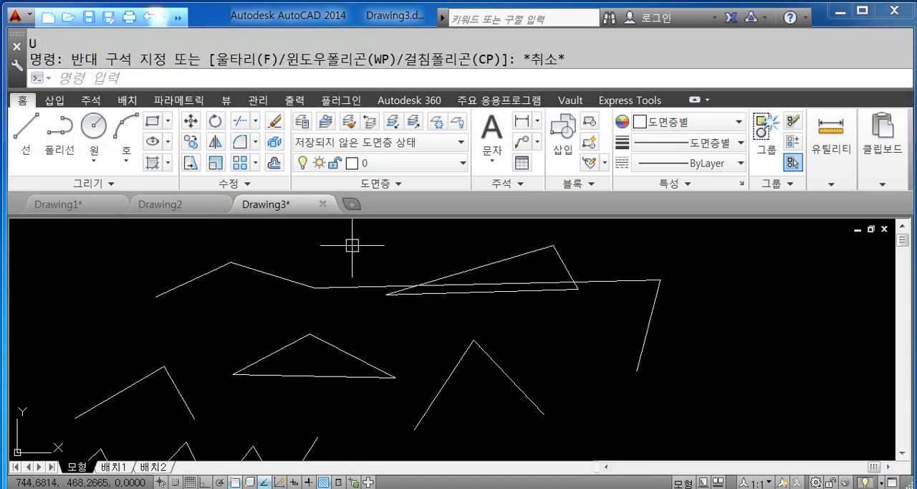
{"action": "left_click", "coordinate": [215, 77]}
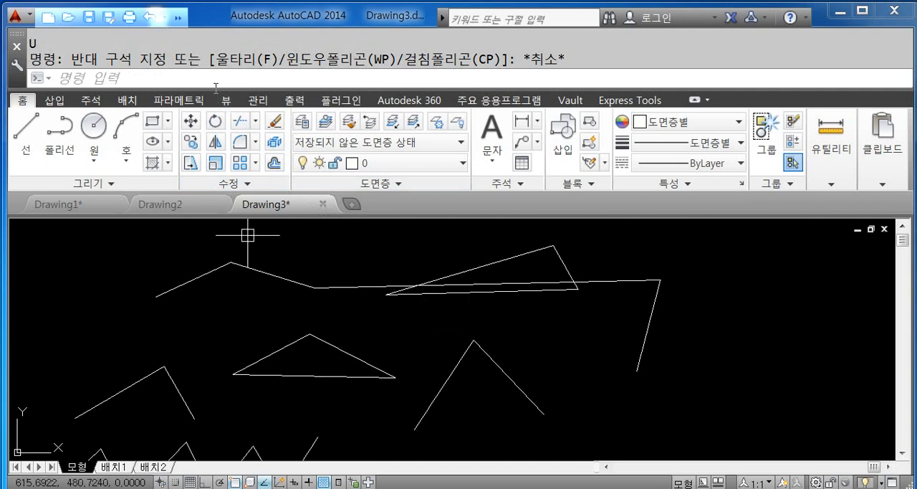
{"action": "type", "text": "GD"}
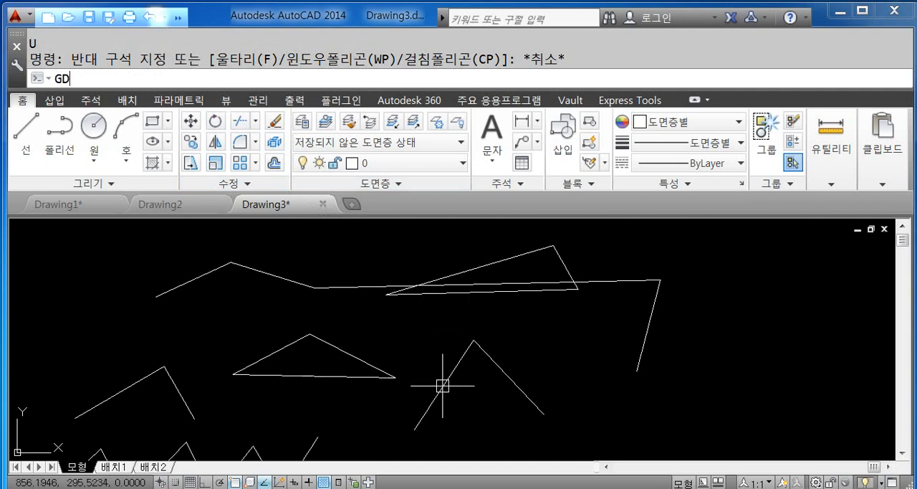
{"action": "key", "text": "Return"}
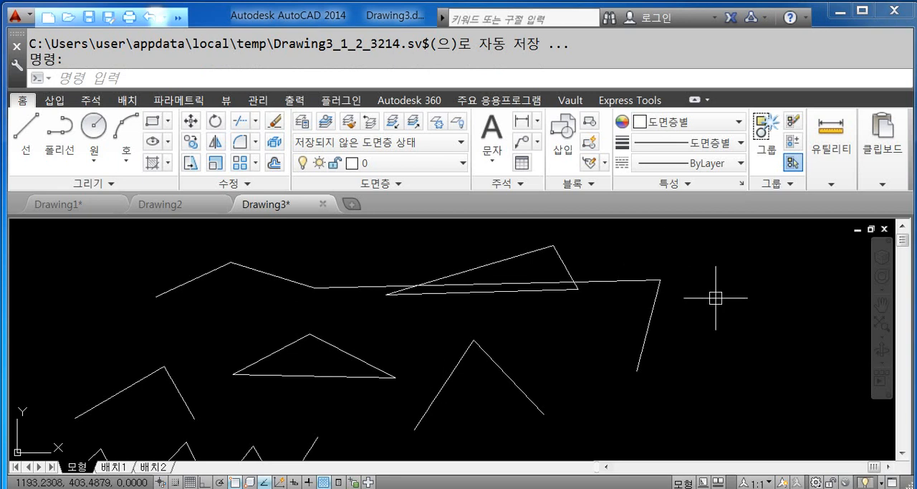
{"action": "middle_click_drag", "start_coordinate": [647, 379], "coordinate": [428, 356]}
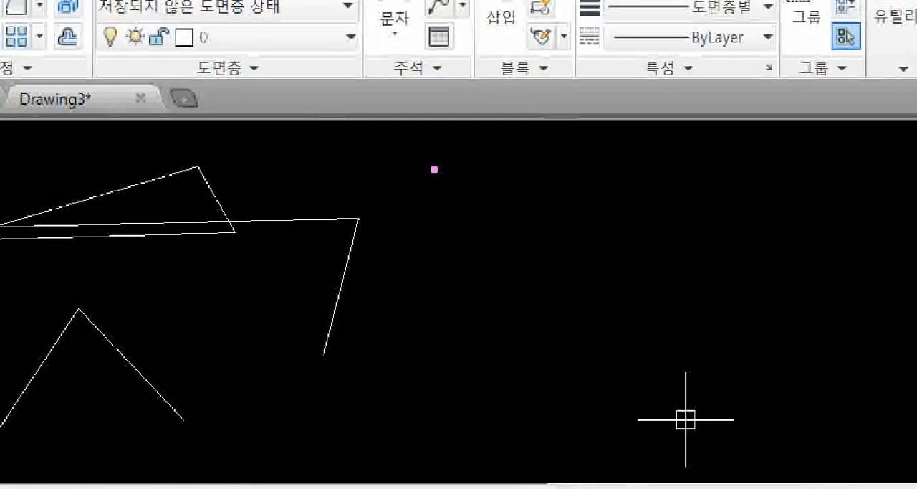
{"action": "key", "text": "y"}
{"action": "mouse_move", "coordinate": [430, 167]}
{"action": "left_mouse_down"}
{"action": "mouse_move", "coordinate": [454, 168]}
{"action": "mouse_move", "coordinate": [459, 192]}
{"action": "left_mouse_up"}
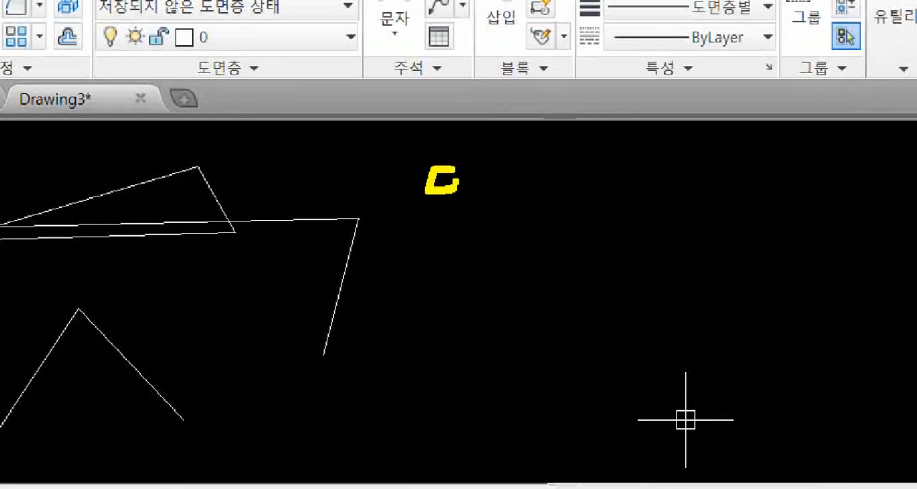
{"action": "mouse_move", "coordinate": [470, 153]}
{"action": "left_mouse_down"}
{"action": "mouse_move", "coordinate": [471, 206]}
{"action": "mouse_move", "coordinate": [484, 184]}
{"action": "mouse_move", "coordinate": [489, 215]}
{"action": "left_mouse_up"}
{"action": "left_click_drag", "start_coordinate": [502, 174], "coordinate": [501, 172]}
{"action": "left_click_drag", "start_coordinate": [515, 161], "coordinate": [516, 201]}
{"action": "left_click_drag", "start_coordinate": [493, 206], "coordinate": [528, 215]}
{"action": "mouse_move", "coordinate": [522, 173]}
{"action": "left_mouse_down"}
{"action": "mouse_move", "coordinate": [528, 195]}
{"action": "mouse_move", "coordinate": [539, 196]}
{"action": "left_mouse_up"}
{"action": "mouse_move", "coordinate": [550, 173]}
{"action": "left_mouse_down"}
{"action": "mouse_move", "coordinate": [551, 203]}
{"action": "mouse_move", "coordinate": [564, 214]}
{"action": "mouse_move", "coordinate": [579, 168]}
{"action": "mouse_move", "coordinate": [587, 181]}
{"action": "left_mouse_up"}
{"action": "left_click", "coordinate": [576, 200]}
{"action": "mouse_move", "coordinate": [579, 182]}
{"action": "left_mouse_down"}
{"action": "mouse_move", "coordinate": [571, 202]}
{"action": "mouse_move", "coordinate": [599, 188]}
{"action": "left_mouse_up"}
{"action": "mouse_move", "coordinate": [602, 174]}
{"action": "left_mouse_down"}
{"action": "mouse_move", "coordinate": [603, 203]}
{"action": "mouse_move", "coordinate": [615, 210]}
{"action": "mouse_move", "coordinate": [657, 189]}
{"action": "mouse_move", "coordinate": [699, 209]}
{"action": "mouse_move", "coordinate": [749, 189]}
{"action": "mouse_move", "coordinate": [795, 206]}
{"action": "mouse_move", "coordinate": [774, 188]}
{"action": "mouse_move", "coordinate": [823, 192]}
{"action": "mouse_move", "coordinate": [797, 207]}
{"action": "left_mouse_up"}
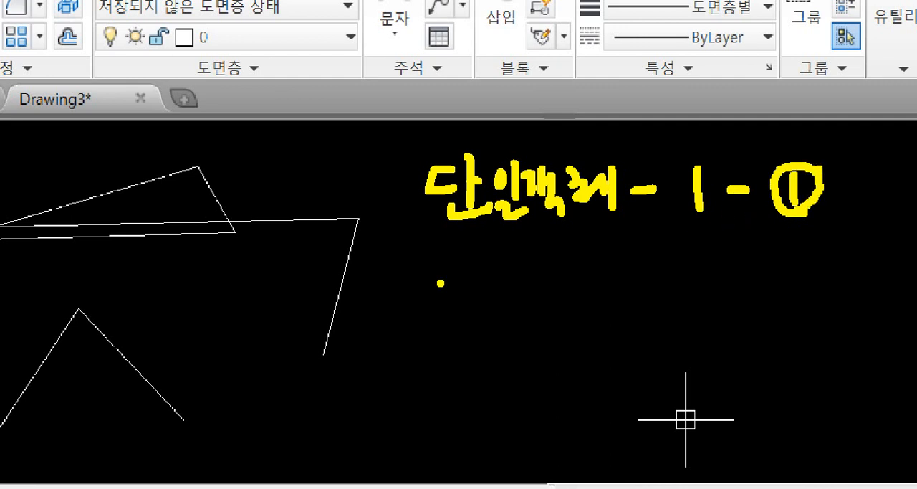
{"action": "mouse_move", "coordinate": [423, 261]}
{"action": "left_mouse_down"}
{"action": "mouse_move", "coordinate": [445, 261]}
{"action": "mouse_move", "coordinate": [453, 286]}
{"action": "left_mouse_up"}
{"action": "mouse_move", "coordinate": [454, 256]}
{"action": "left_mouse_down"}
{"action": "mouse_move", "coordinate": [456, 305]}
{"action": "mouse_move", "coordinate": [501, 255]}
{"action": "mouse_move", "coordinate": [510, 297]}
{"action": "mouse_move", "coordinate": [511, 278]}
{"action": "mouse_move", "coordinate": [550, 267]}
{"action": "mouse_move", "coordinate": [552, 279]}
{"action": "left_mouse_up"}
{"action": "left_click_drag", "start_coordinate": [567, 263], "coordinate": [568, 288]}
{"action": "left_click_drag", "start_coordinate": [625, 266], "coordinate": [649, 266]}
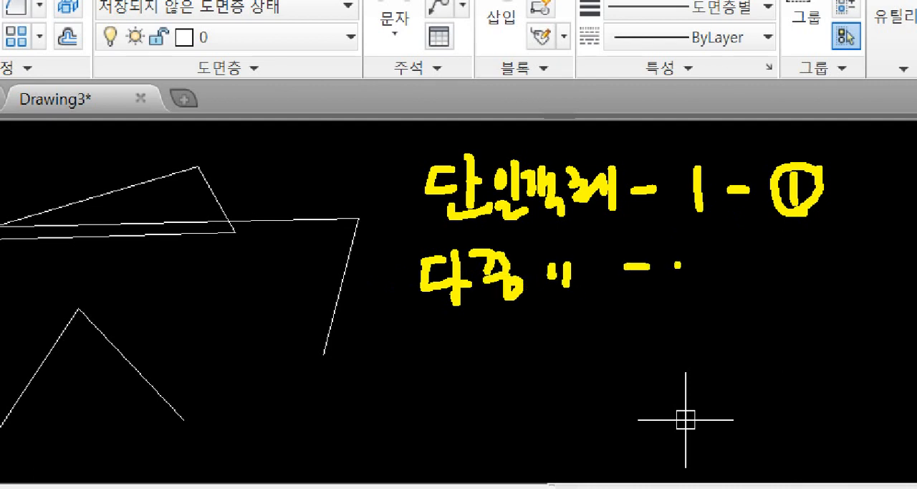
{"action": "mouse_move", "coordinate": [706, 258]}
{"action": "left_mouse_down"}
{"action": "mouse_move", "coordinate": [708, 281]}
{"action": "mouse_move", "coordinate": [776, 264]}
{"action": "mouse_move", "coordinate": [849, 273]}
{"action": "mouse_move", "coordinate": [822, 288]}
{"action": "mouse_move", "coordinate": [842, 289]}
{"action": "mouse_move", "coordinate": [778, 276]}
{"action": "mouse_move", "coordinate": [870, 296]}
{"action": "mouse_move", "coordinate": [864, 302]}
{"action": "left_mouse_up"}
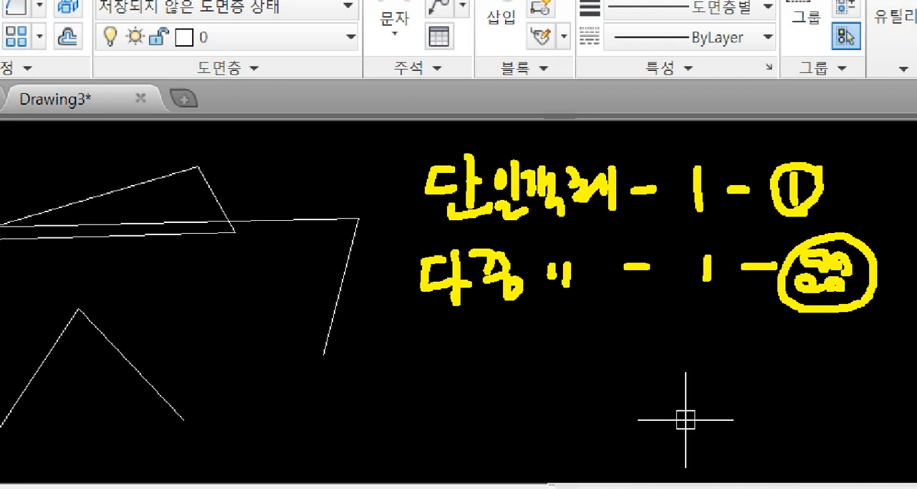
{"action": "mouse_move", "coordinate": [396, 231]}
{"action": "left_mouse_down"}
{"action": "mouse_move", "coordinate": [840, 220]}
{"action": "mouse_move", "coordinate": [517, 224]}
{"action": "mouse_move", "coordinate": [532, 228]}
{"action": "left_mouse_up"}
{"action": "key", "text": "Escape"}
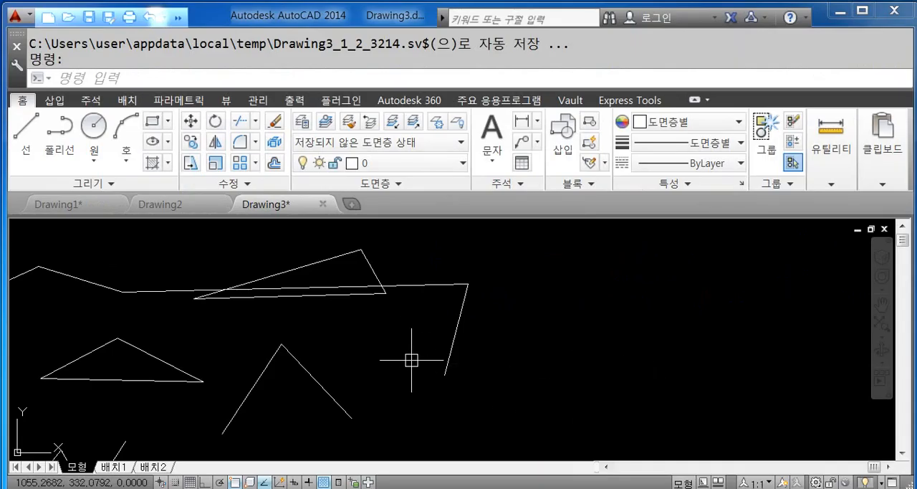
{"action": "key", "text": "ctrl+1"}
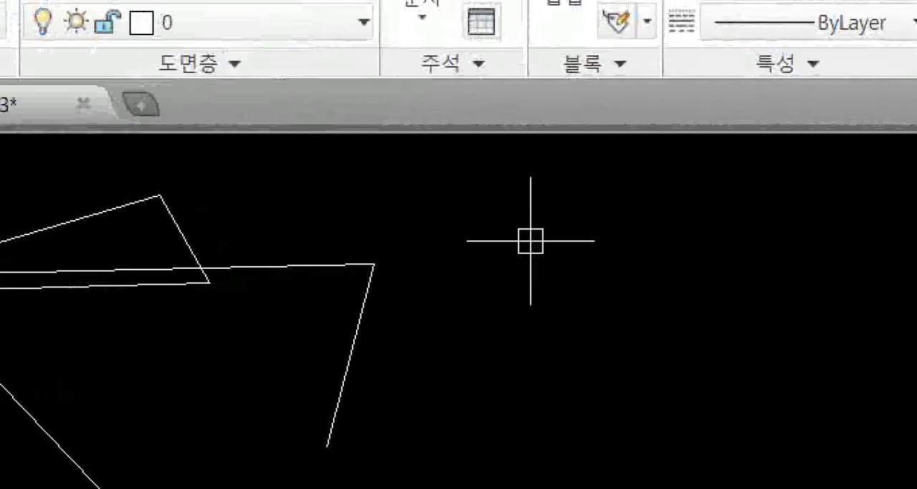
{"action": "scroll", "coordinate": [594, 304], "scroll_direction": "up", "scroll_amount": 2}
{"action": "left_click", "coordinate": [592, 304]}
{"action": "left_click_drag", "start_coordinate": [542, 177], "coordinate": [890, 174]}
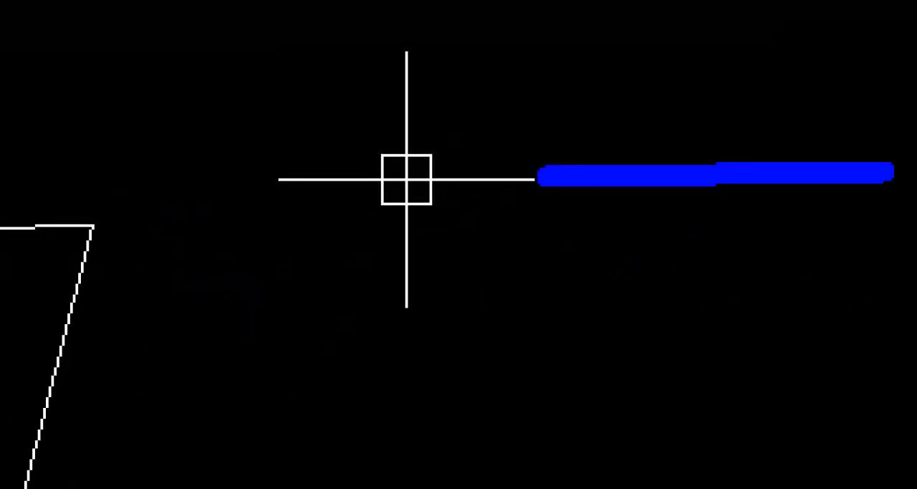
{"action": "left_click_drag", "start_coordinate": [717, 46], "coordinate": [716, 352]}
{"action": "left_click_drag", "start_coordinate": [665, 127], "coordinate": [771, 253], "text": "ctrl+shift"}
{"action": "key", "text": "ctrl+z"}
{"action": "left_click_drag", "start_coordinate": [657, 224], "coordinate": [781, 126], "text": "ctrl"}
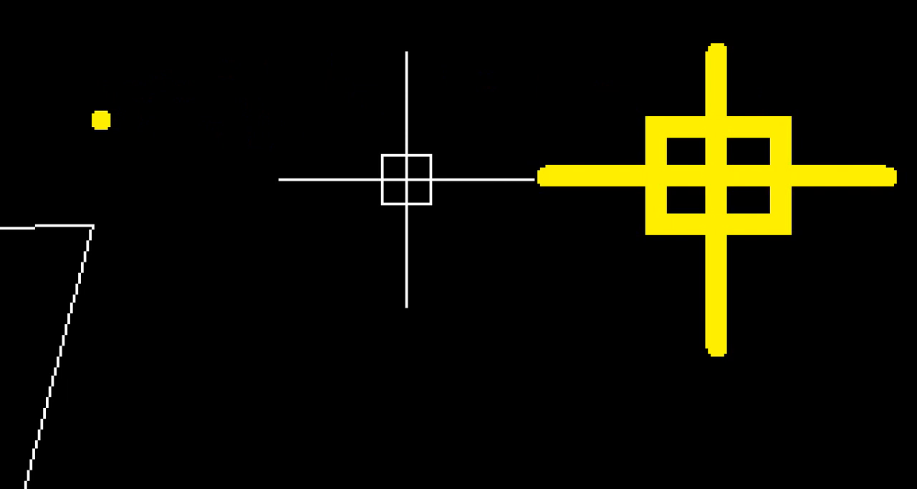
{"action": "left_click_drag", "start_coordinate": [103, 119], "coordinate": [362, 119]}
{"action": "left_click_drag", "start_coordinate": [228, 56], "coordinate": [211, 249]}
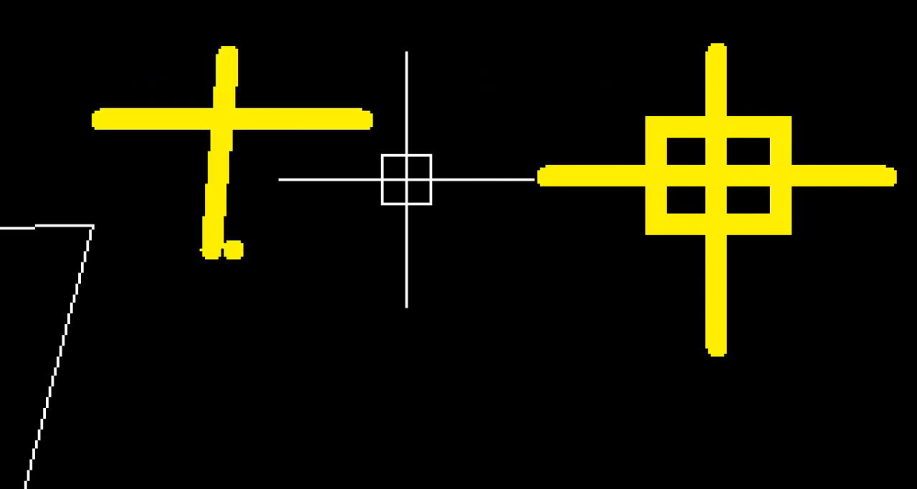
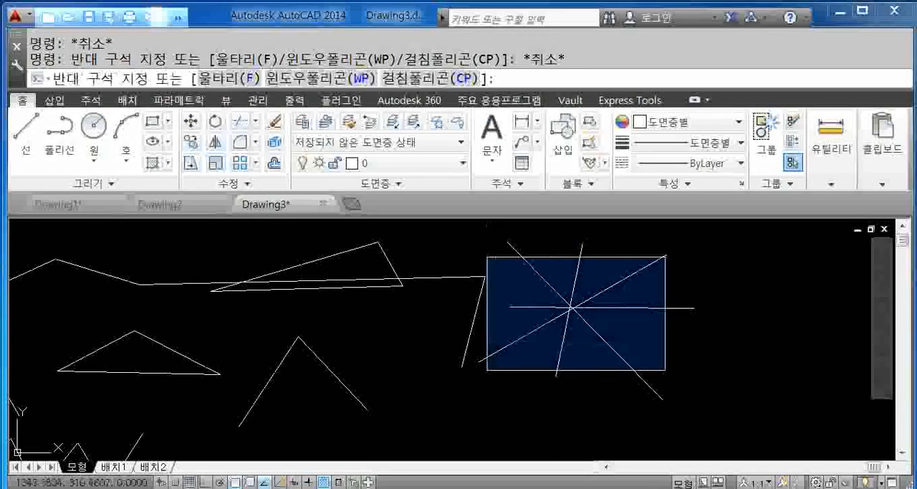
- Cancel the pending selection window and select the diagonal line that rises to the upper right through the crossing lines
{"action": "key", "text": "Escape"}
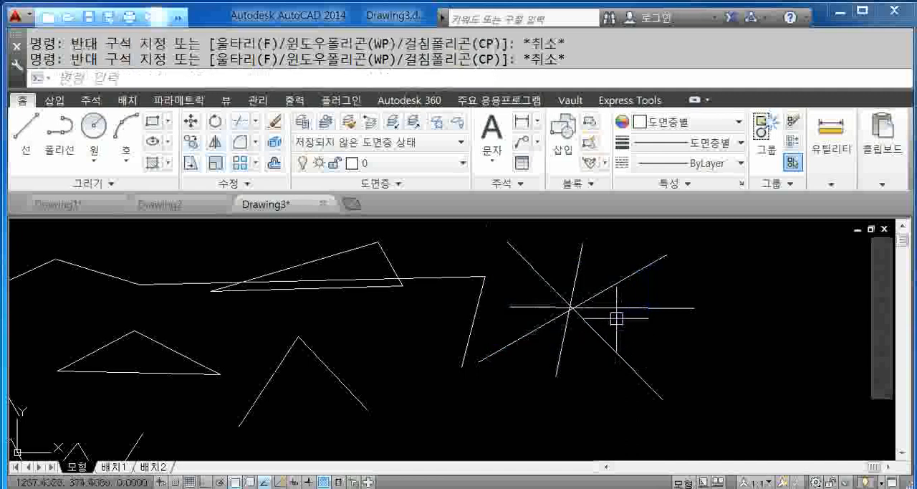
{"action": "middle_click_drag", "start_coordinate": [660, 307], "coordinate": [623, 305]}
{"action": "left_click", "coordinate": [608, 269]}
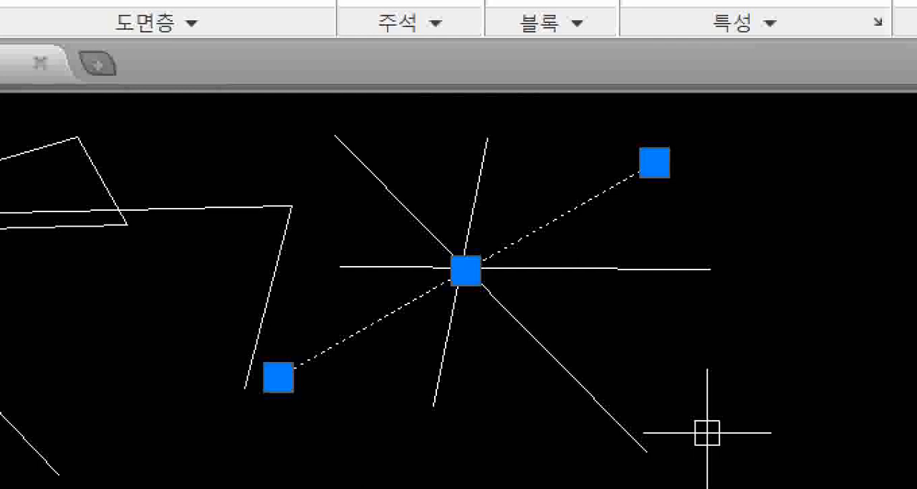
{"action": "mouse_move", "coordinate": [600, 230]}
{"action": "left_mouse_down"}
{"action": "mouse_move", "coordinate": [556, 223]}
{"action": "mouse_move", "coordinate": [585, 174]}
{"action": "mouse_move", "coordinate": [595, 209]}
{"action": "left_mouse_up"}
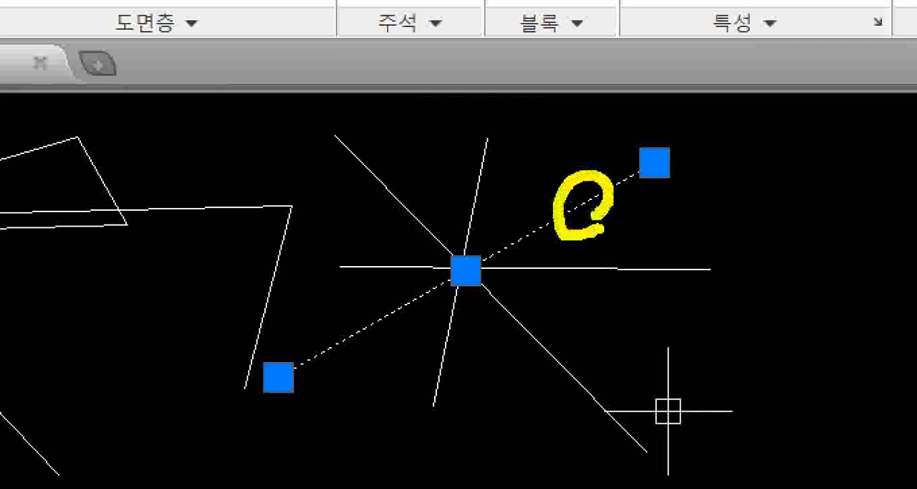
{"action": "mouse_move", "coordinate": [655, 164]}
{"action": "left_mouse_down"}
{"action": "mouse_move", "coordinate": [655, 182]}
{"action": "mouse_move", "coordinate": [707, 225]}
{"action": "mouse_move", "coordinate": [695, 195]}
{"action": "left_mouse_up"}
{"action": "mouse_move", "coordinate": [730, 221]}
{"action": "left_mouse_down"}
{"action": "mouse_move", "coordinate": [740, 251]}
{"action": "mouse_move", "coordinate": [768, 216]}
{"action": "mouse_move", "coordinate": [787, 229]}
{"action": "left_mouse_up"}
{"action": "mouse_move", "coordinate": [799, 169]}
{"action": "left_mouse_down"}
{"action": "mouse_move", "coordinate": [799, 238]}
{"action": "mouse_move", "coordinate": [823, 230]}
{"action": "left_mouse_up"}
{"action": "left_click_drag", "start_coordinate": [822, 200], "coordinate": [852, 255]}
{"action": "left_click_drag", "start_coordinate": [895, 161], "coordinate": [907, 247]}
{"action": "left_click_drag", "start_coordinate": [900, 197], "coordinate": [906, 208]}
{"action": "mouse_move", "coordinate": [915, 253]}
{"action": "left_mouse_down"}
{"action": "mouse_move", "coordinate": [610, 274]}
{"action": "mouse_move", "coordinate": [613, 154]}
{"action": "mouse_move", "coordinate": [883, 236]}
{"action": "left_mouse_up"}
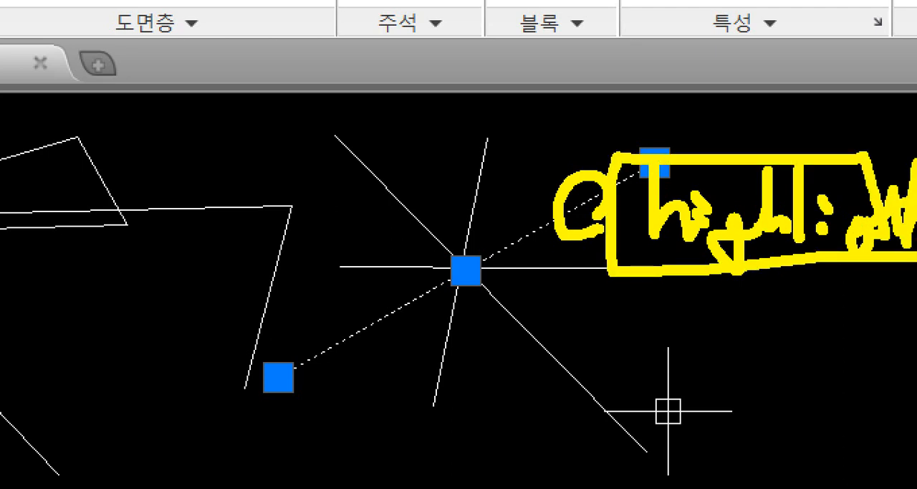
{"action": "key", "text": "Escape"}
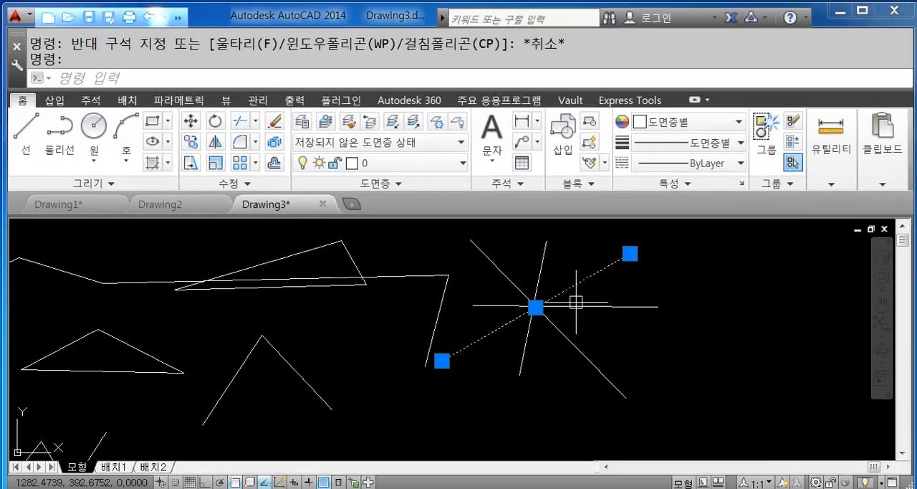
- Deselect the diagonal line and try two window selections over the center of the crossing lines
{"action": "key", "text": "Escape"}
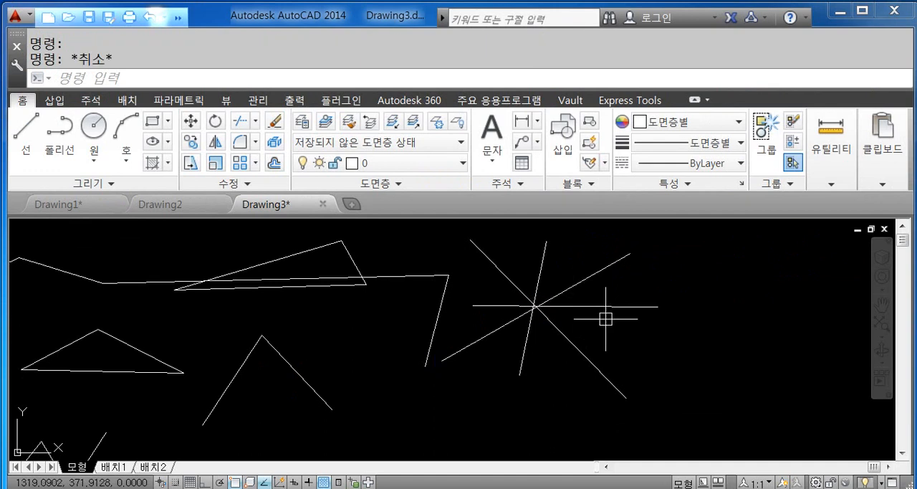
{"action": "left_click", "coordinate": [480, 280]}
{"action": "left_click", "coordinate": [586, 338]}
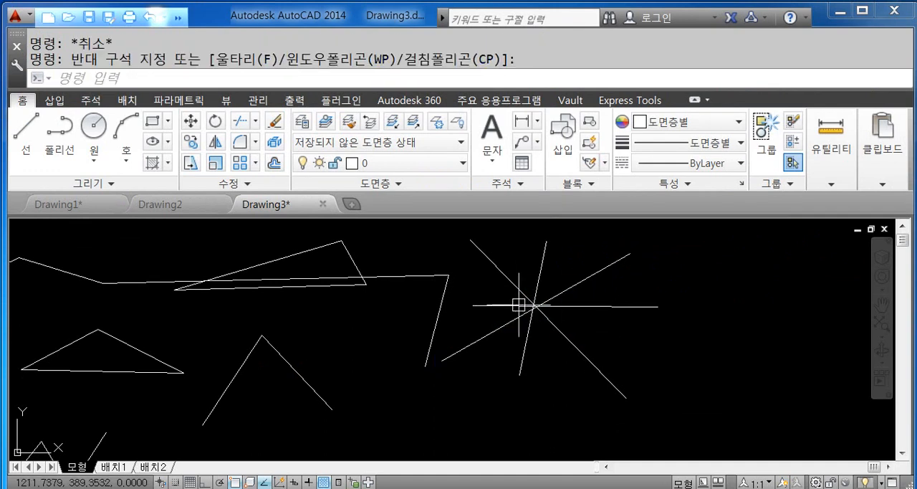
{"action": "left_click", "coordinate": [490, 288]}
{"action": "left_click", "coordinate": [576, 334]}
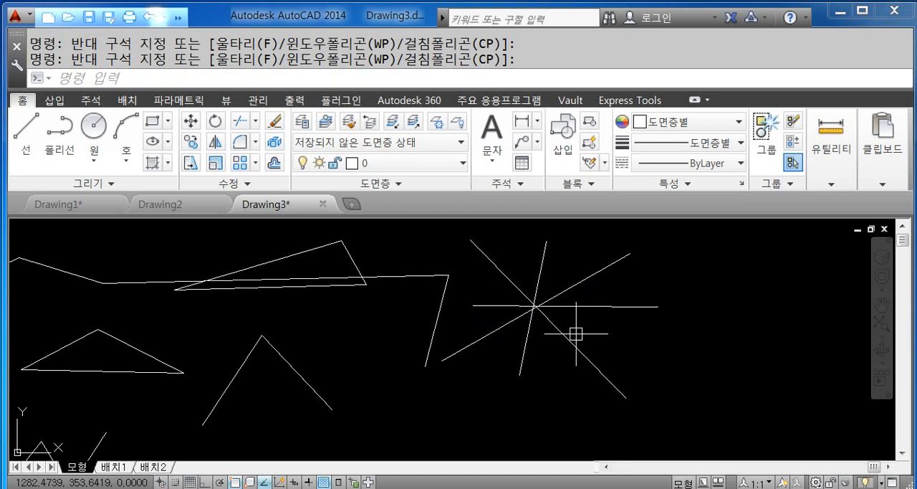
- Select all the crossing lines with a crossing window over their intersection, and clear the selection
{"action": "left_click", "coordinate": [567, 257]}
{"action": "left_click", "coordinate": [518, 322]}
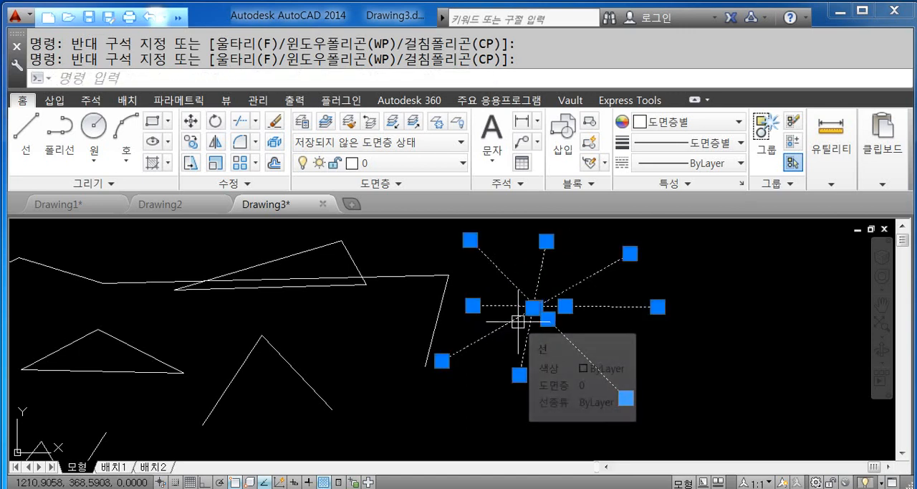
{"action": "key", "text": "Escape"}
{"action": "middle_click_drag", "start_coordinate": [604, 323], "coordinate": [497, 323]}
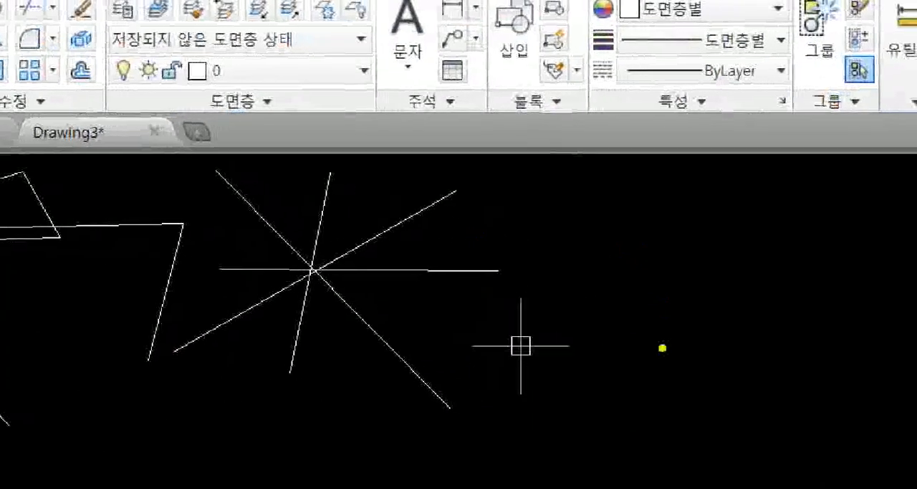
{"action": "mouse_move", "coordinate": [533, 193]}
{"action": "left_mouse_down"}
{"action": "mouse_move", "coordinate": [557, 195]}
{"action": "mouse_move", "coordinate": [559, 216]}
{"action": "left_mouse_up"}
{"action": "left_click_drag", "start_coordinate": [568, 177], "coordinate": [565, 236]}
{"action": "mouse_move", "coordinate": [567, 209]}
{"action": "left_mouse_down"}
{"action": "mouse_move", "coordinate": [584, 207]}
{"action": "mouse_move", "coordinate": [585, 193]}
{"action": "mouse_move", "coordinate": [599, 197]}
{"action": "left_mouse_up"}
{"action": "left_click_drag", "start_coordinate": [578, 203], "coordinate": [599, 203]}
{"action": "mouse_move", "coordinate": [591, 207]}
{"action": "left_mouse_down"}
{"action": "mouse_move", "coordinate": [593, 217]}
{"action": "mouse_move", "coordinate": [618, 191]}
{"action": "mouse_move", "coordinate": [612, 215]}
{"action": "left_mouse_up"}
{"action": "left_click_drag", "start_coordinate": [625, 192], "coordinate": [625, 217]}
{"action": "mouse_move", "coordinate": [639, 186]}
{"action": "left_mouse_down"}
{"action": "mouse_move", "coordinate": [643, 238]}
{"action": "mouse_move", "coordinate": [665, 213]}
{"action": "mouse_move", "coordinate": [692, 231]}
{"action": "mouse_move", "coordinate": [697, 222]}
{"action": "left_mouse_up"}
{"action": "left_click_drag", "start_coordinate": [700, 192], "coordinate": [705, 238]}
{"action": "left_click_drag", "start_coordinate": [724, 204], "coordinate": [725, 294]}
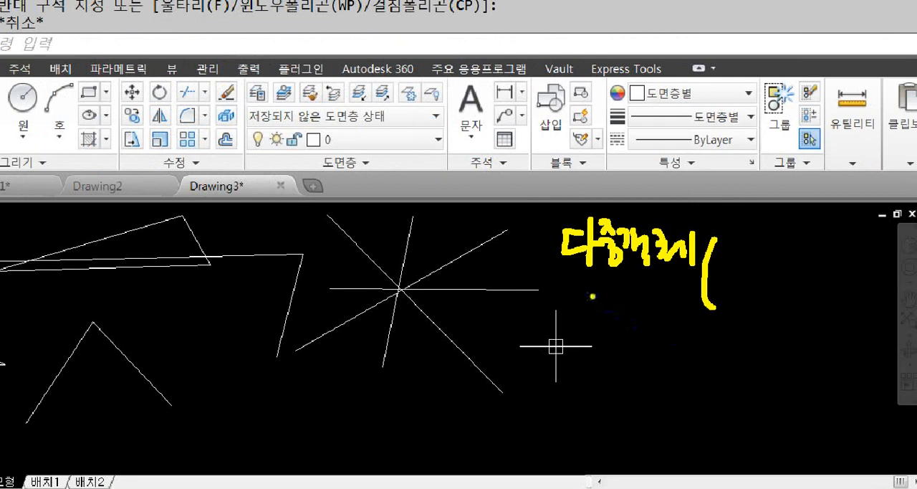
{"action": "left_click_drag", "start_coordinate": [585, 290], "coordinate": [618, 308]}
{"action": "left_click_drag", "start_coordinate": [619, 310], "coordinate": [621, 313]}
{"action": "left_click_drag", "start_coordinate": [634, 294], "coordinate": [655, 308]}
{"action": "left_click_drag", "start_coordinate": [652, 309], "coordinate": [671, 315]}
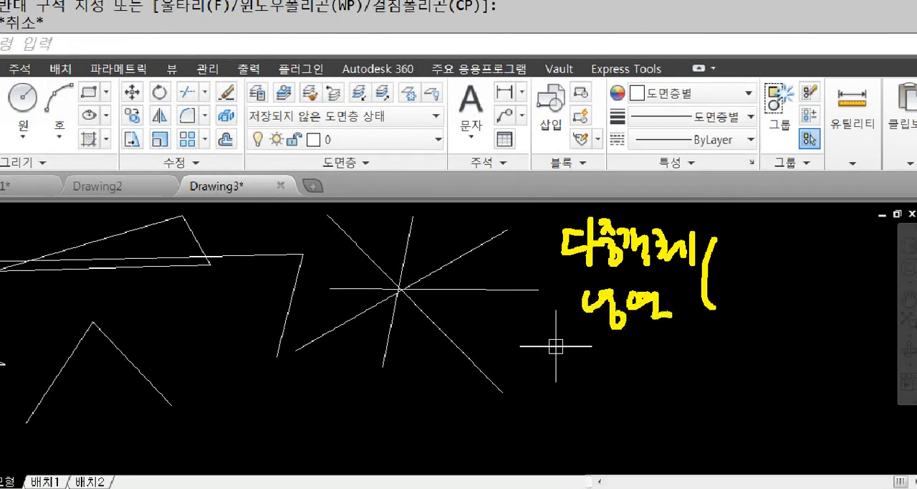
{"action": "mouse_move", "coordinate": [737, 244]}
{"action": "left_mouse_down"}
{"action": "mouse_move", "coordinate": [736, 262]}
{"action": "mouse_move", "coordinate": [759, 264]}
{"action": "left_mouse_up"}
{"action": "mouse_move", "coordinate": [761, 254]}
{"action": "left_mouse_down"}
{"action": "mouse_move", "coordinate": [781, 276]}
{"action": "mouse_move", "coordinate": [810, 268]}
{"action": "left_mouse_up"}
{"action": "left_click_drag", "start_coordinate": [797, 270], "coordinate": [807, 279]}
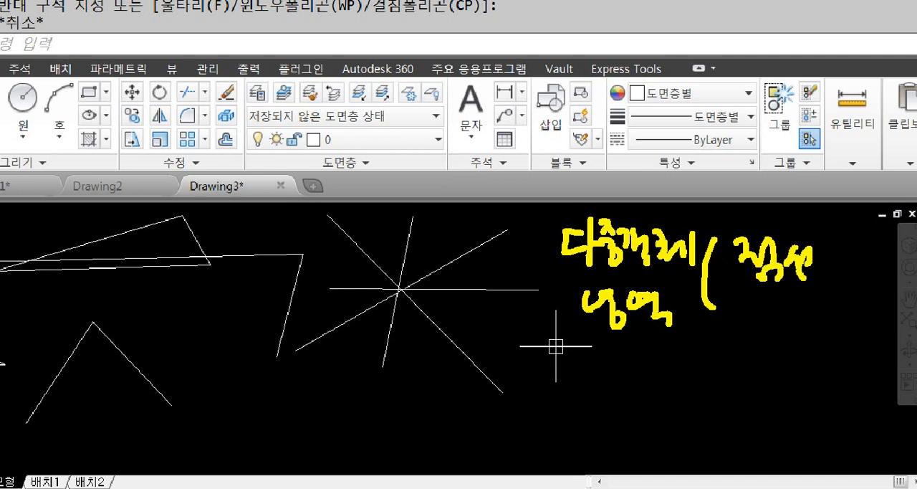
{"action": "left_click_drag", "start_coordinate": [842, 245], "coordinate": [845, 276]}
{"action": "mouse_move", "coordinate": [853, 248]}
{"action": "left_mouse_down"}
{"action": "mouse_move", "coordinate": [865, 245]}
{"action": "mouse_move", "coordinate": [875, 271]}
{"action": "left_mouse_up"}
{"action": "left_click_drag", "start_coordinate": [876, 258], "coordinate": [880, 257]}
{"action": "left_click_drag", "start_coordinate": [870, 265], "coordinate": [878, 279]}
{"action": "left_click_drag", "start_coordinate": [746, 301], "coordinate": [735, 324]}
{"action": "left_click_drag", "start_coordinate": [743, 313], "coordinate": [782, 339]}
{"action": "mouse_move", "coordinate": [789, 304]}
{"action": "left_mouse_down"}
{"action": "mouse_move", "coordinate": [778, 328]}
{"action": "mouse_move", "coordinate": [794, 330]}
{"action": "left_mouse_up"}
{"action": "left_click_drag", "start_coordinate": [796, 322], "coordinate": [824, 339]}
{"action": "left_click_drag", "start_coordinate": [845, 314], "coordinate": [847, 331]}
{"action": "left_click_drag", "start_coordinate": [853, 322], "coordinate": [846, 340]}
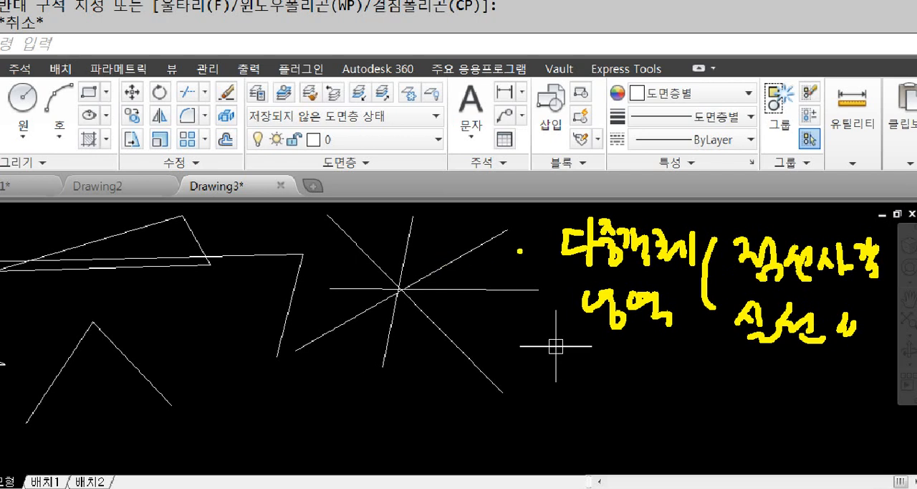
{"action": "key", "text": "b"}
{"action": "mouse_move", "coordinate": [447, 233]}
{"action": "left_mouse_down", "text": "ctrl"}
{"action": "mouse_move", "coordinate": [330, 324]}
{"action": "mouse_move", "coordinate": [527, 311]}
{"action": "left_mouse_up", "text": "ctrl"}
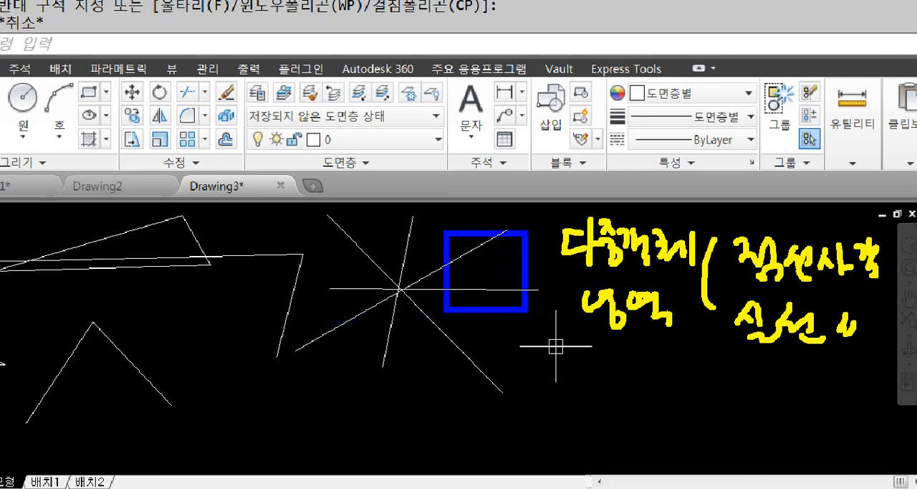
{"action": "key", "text": "y"}
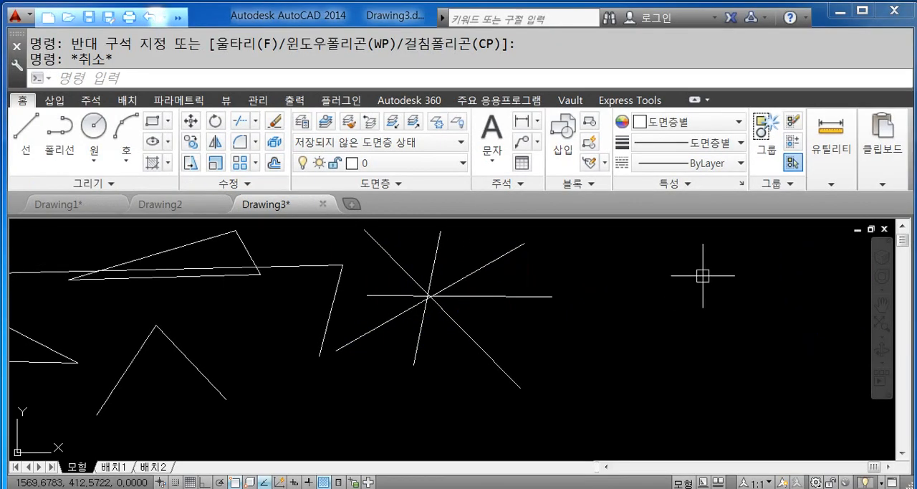
- Start and cancel a selection window in empty space, and try a window selection enclosing the short slanted line beside the crossing lines
{"action": "left_click", "coordinate": [603, 213]}
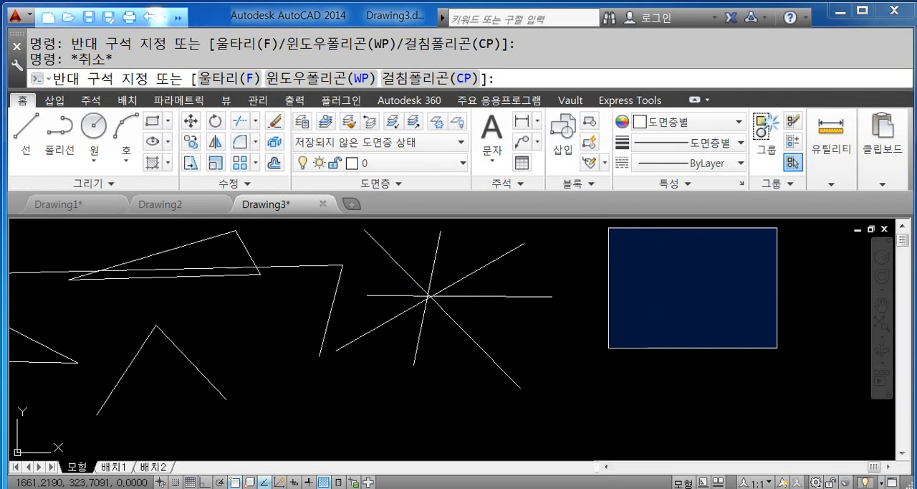
{"action": "key", "text": "Escape"}
{"action": "mouse_move", "coordinate": [663, 343]}
{"action": "middle_mouse_down"}
{"action": "mouse_move", "coordinate": [738, 347]}
{"action": "mouse_move", "coordinate": [723, 356]}
{"action": "middle_mouse_up"}
{"action": "middle_click_drag", "start_coordinate": [430, 287], "coordinate": [492, 304]}
{"action": "left_click", "coordinate": [425, 247]}
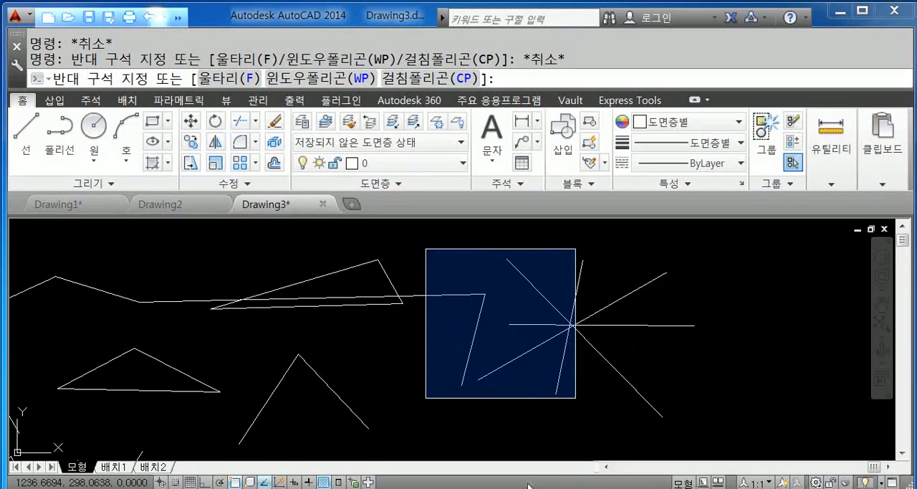
{"action": "left_click", "coordinate": [571, 405]}
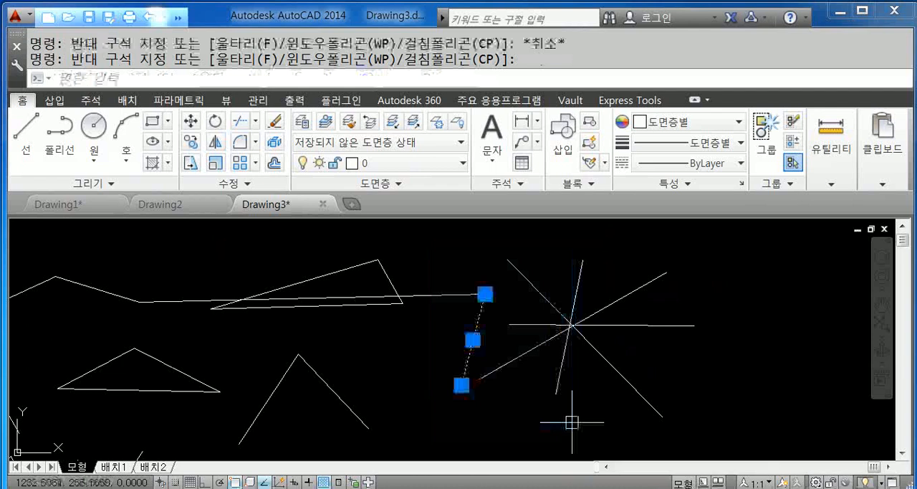
{"action": "key", "text": "Escape"}
- Select the slanted line, the long line joined to it and the crossing lines with one crossing window, and clear the selection
{"action": "left_click", "coordinate": [572, 420]}
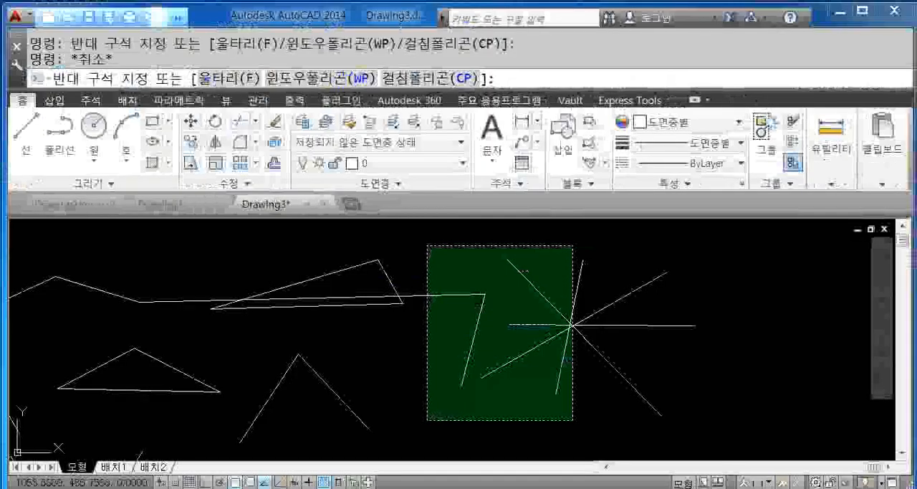
{"action": "left_click", "coordinate": [413, 186]}
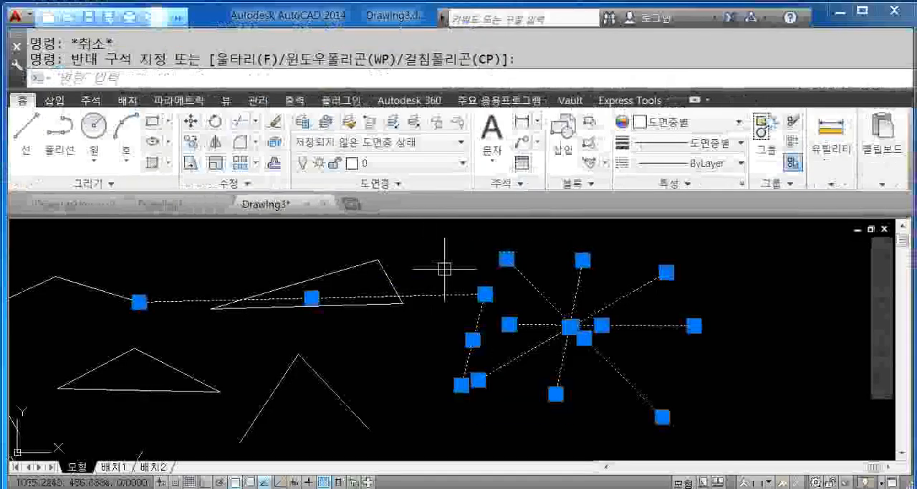
{"action": "key", "text": "Escape"}
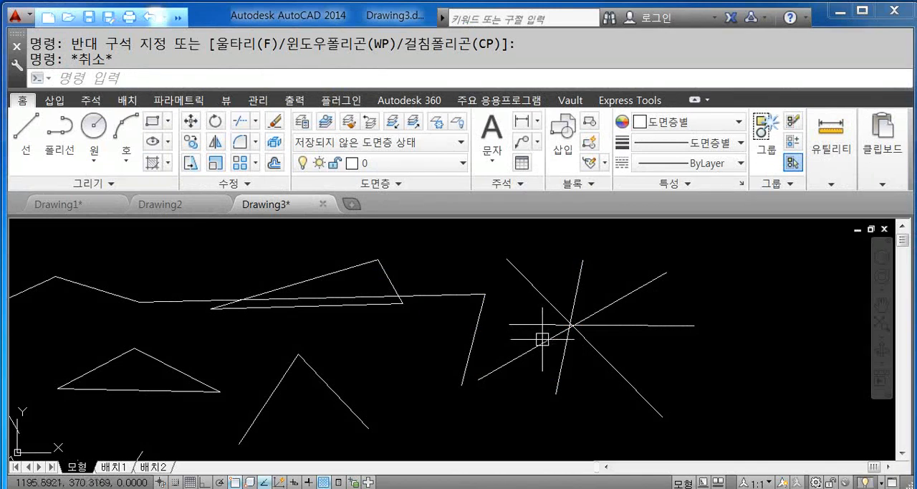
- Draw a small circle (C) just above and left of the crossing lines' intersection, without touching any line
{"action": "type", "text": "C"}
{"action": "key", "text": "Return"}
{"action": "scroll", "coordinate": [565, 330], "scroll_direction": "up", "scroll_amount": 3}
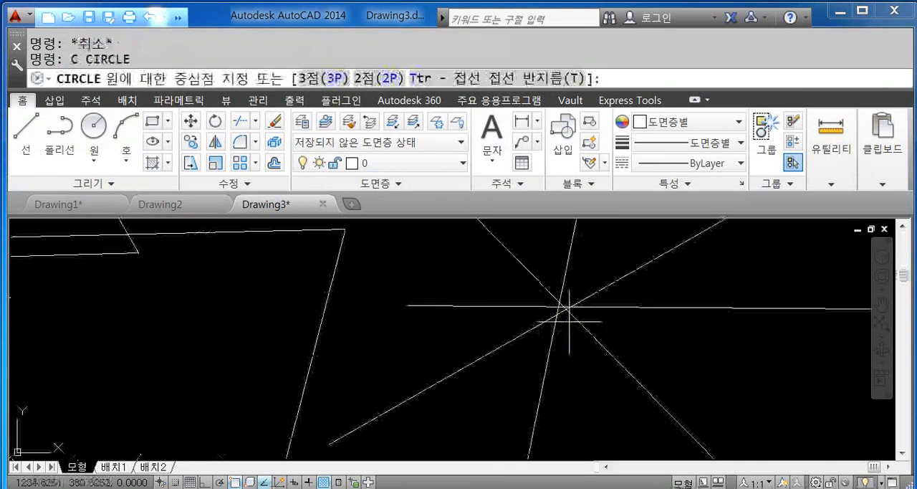
{"action": "left_click", "coordinate": [472, 262]}
{"action": "left_click", "coordinate": [485, 273]}
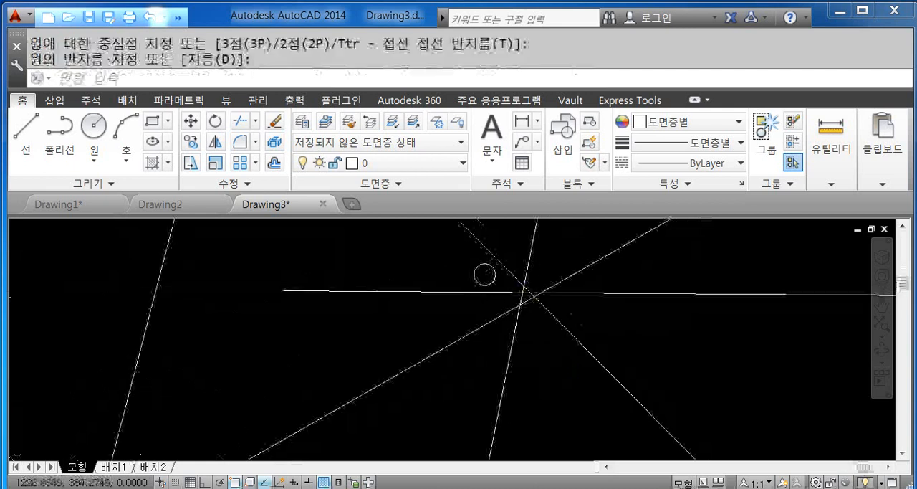
- Start and cancel a crossing window over the small circle, and select only the circle with a window selection before clearing it
{"action": "scroll", "coordinate": [536, 348], "scroll_direction": "down", "scroll_amount": 3}
{"action": "scroll", "coordinate": [589, 334], "scroll_direction": "up", "scroll_amount": 1}
{"action": "scroll", "coordinate": [589, 335], "scroll_direction": "down", "scroll_amount": 2}
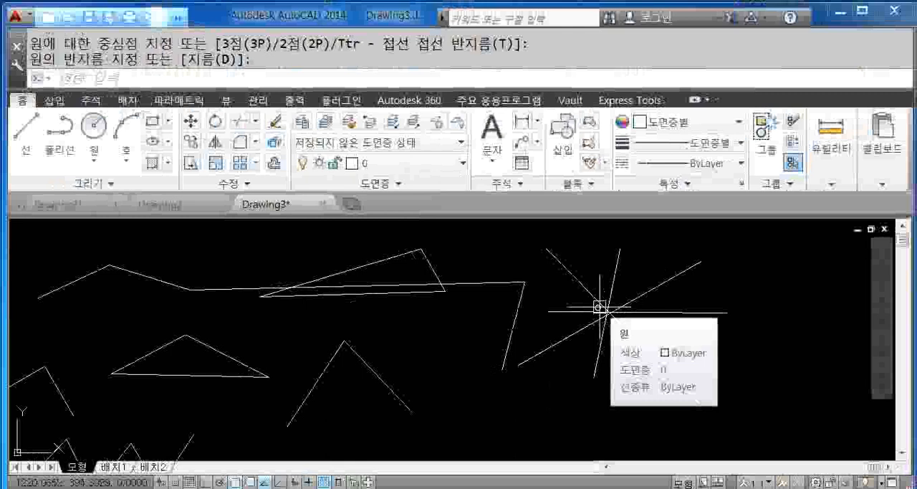
{"action": "left_click", "coordinate": [634, 282]}
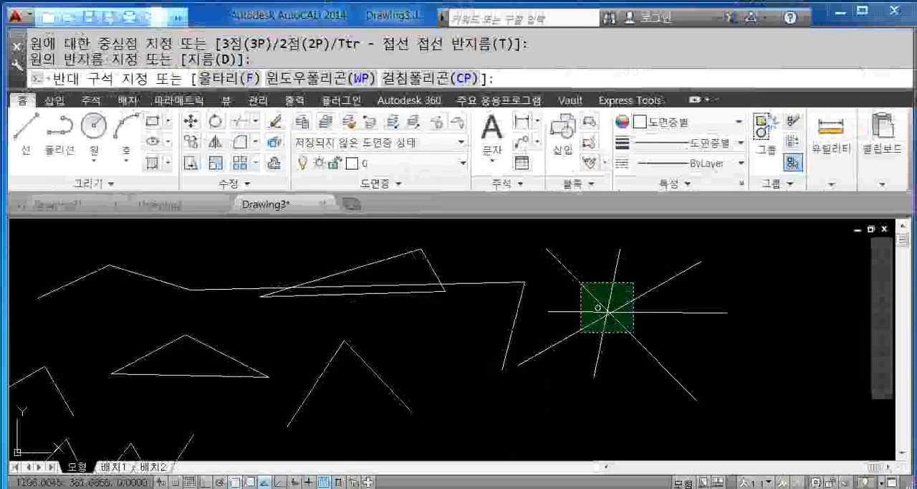
{"action": "key", "text": "Escape"}
{"action": "key", "text": "Escape"}
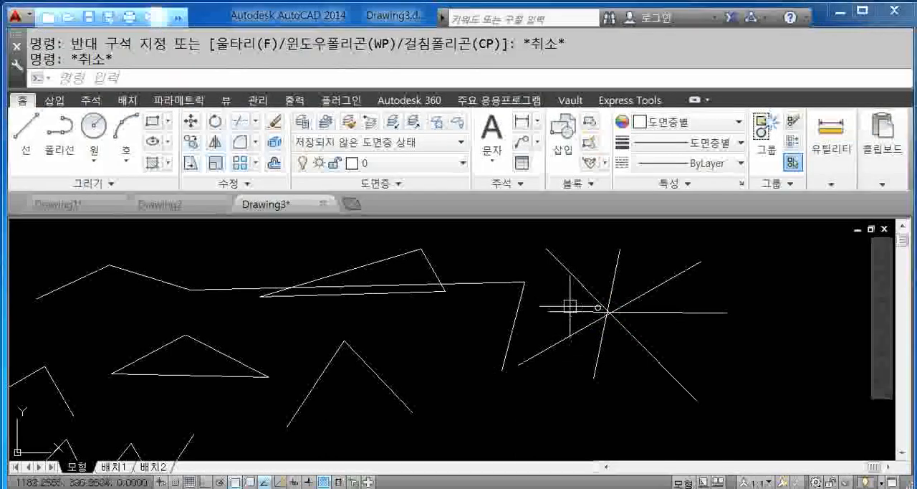
{"action": "left_click", "coordinate": [568, 295]}
{"action": "left_click", "coordinate": [599, 308]}
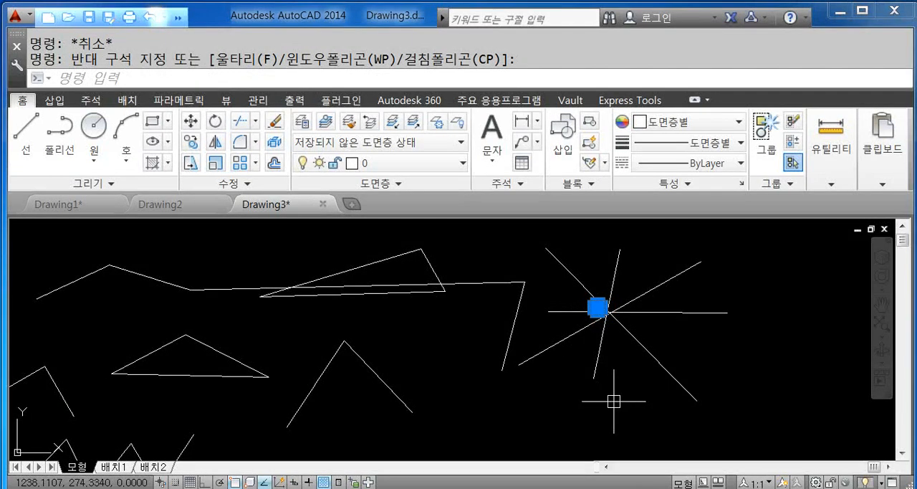
{"action": "key", "text": "Escape"}
- Try a window selection and a crossing selection around the small circle and the lines' intersection, clearing each one
{"action": "scroll", "coordinate": [604, 301], "scroll_direction": "up", "scroll_amount": 5}
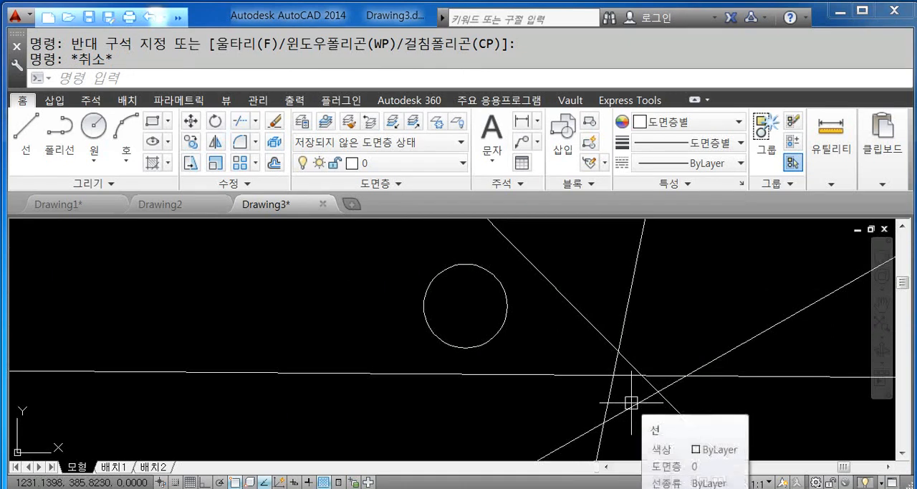
{"action": "scroll", "coordinate": [598, 358], "scroll_direction": "down", "scroll_amount": 6}
{"action": "scroll", "coordinate": [588, 348], "scroll_direction": "up", "scroll_amount": 4}
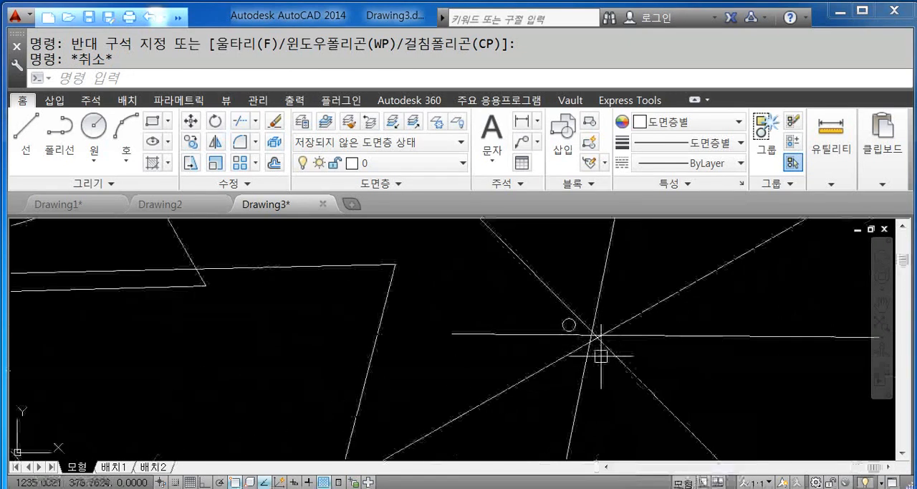
{"action": "scroll", "coordinate": [550, 323], "scroll_direction": "up", "scroll_amount": 4}
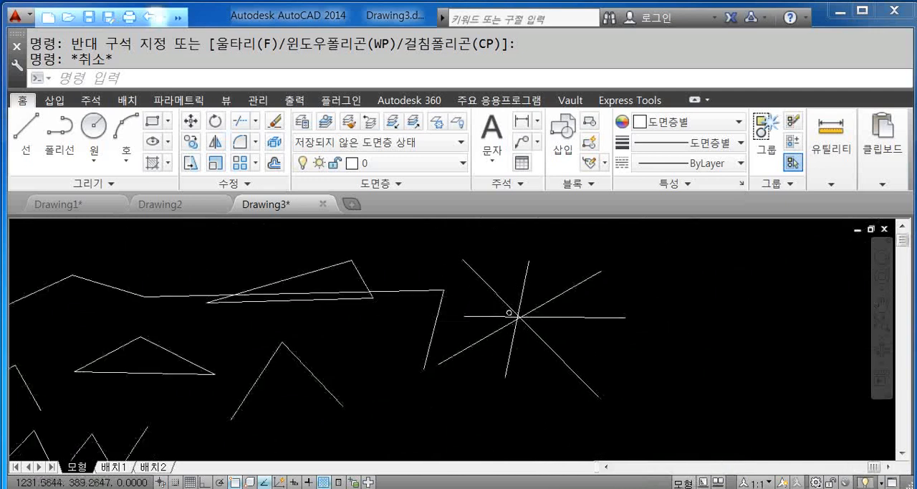
{"action": "scroll", "coordinate": [501, 312], "scroll_direction": "up", "scroll_amount": 2}
{"action": "middle_click_drag", "start_coordinate": [497, 311], "coordinate": [563, 324]}
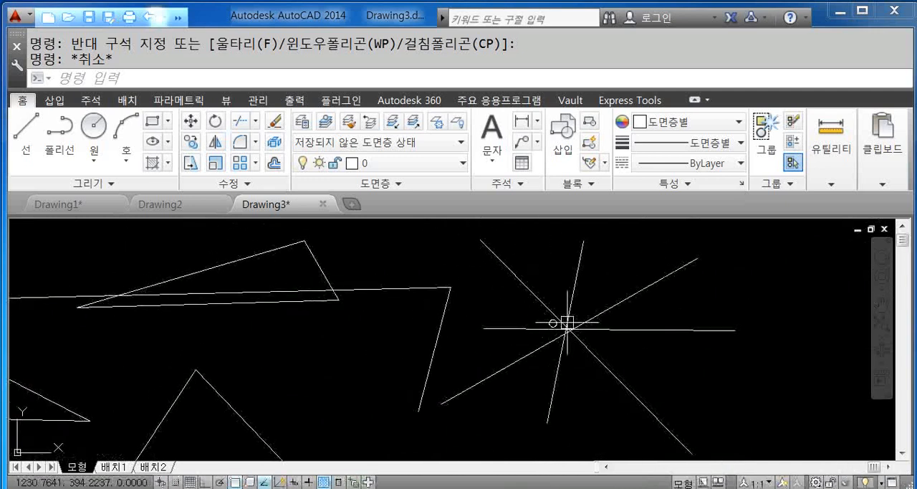
{"action": "left_click", "coordinate": [513, 304]}
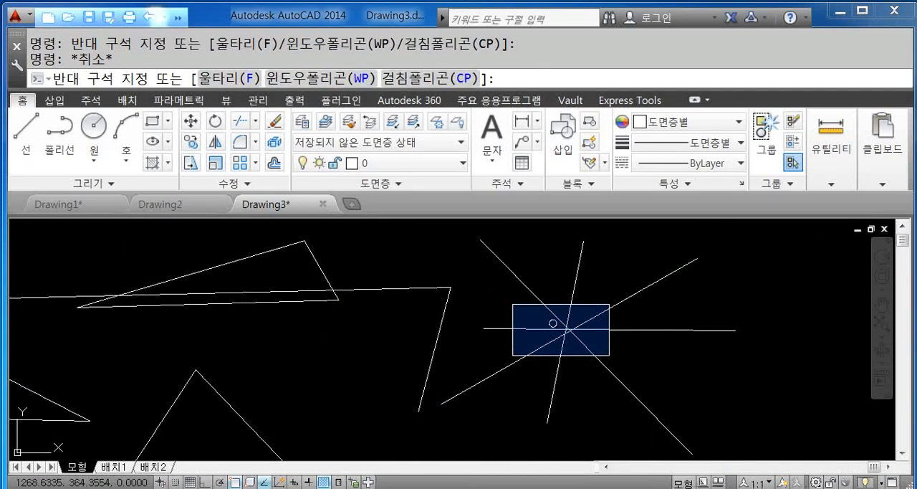
{"action": "key", "text": "Escape"}
{"action": "left_click", "coordinate": [600, 291]}
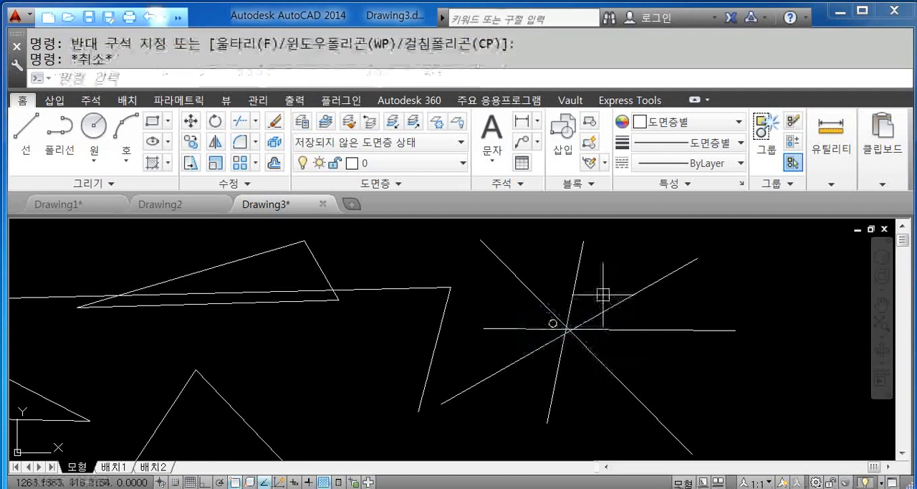
{"action": "left_click", "coordinate": [530, 353]}
{"action": "key", "text": "Escape"}
- Start and cancel a window selection around the lines' intersection, and select the small circle and all crossing lines with a crossing window before clearing it
{"action": "left_click", "coordinate": [512, 300]}
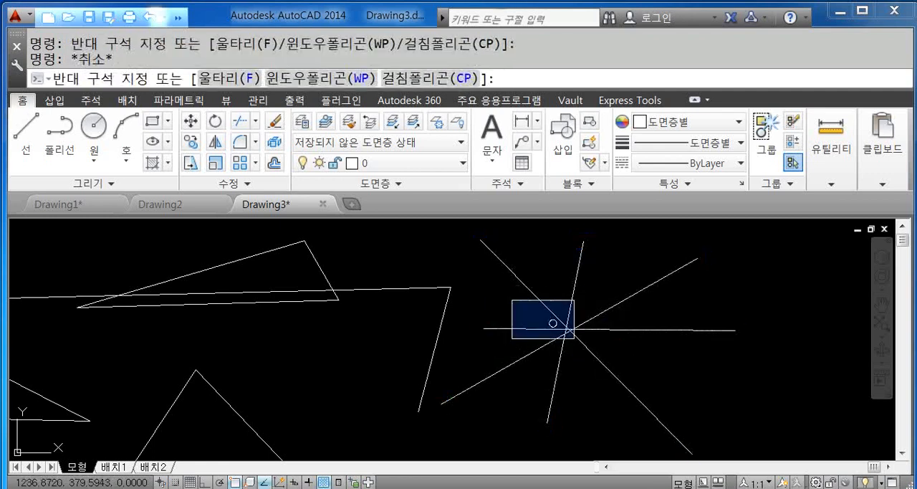
{"action": "scroll", "coordinate": [616, 364], "scroll_direction": "up", "scroll_amount": 2}
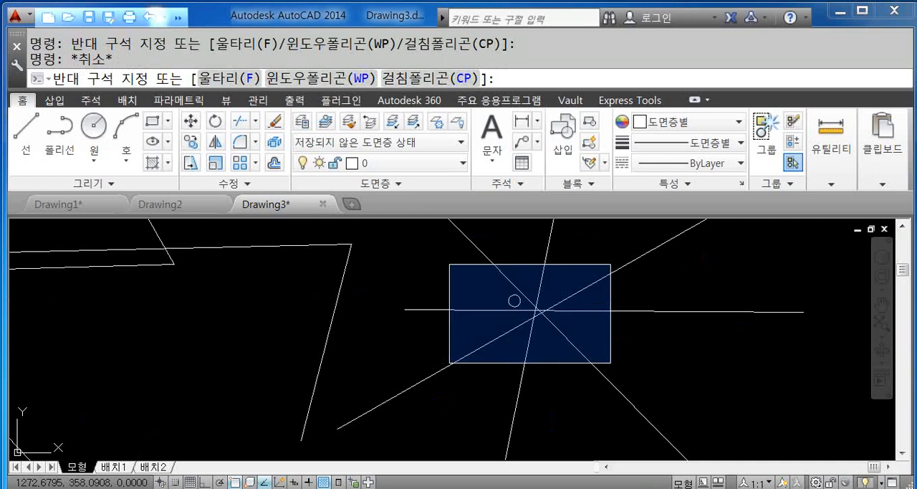
{"action": "key", "text": "Escape"}
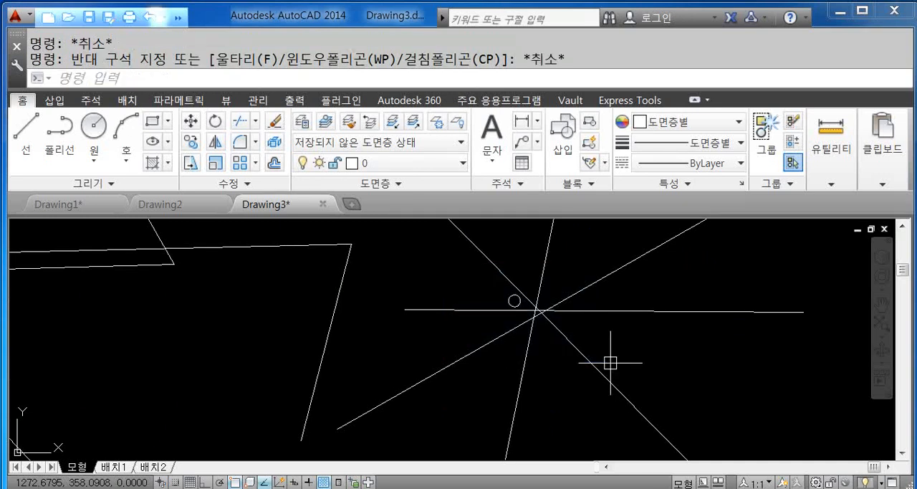
{"action": "left_click", "coordinate": [584, 260]}
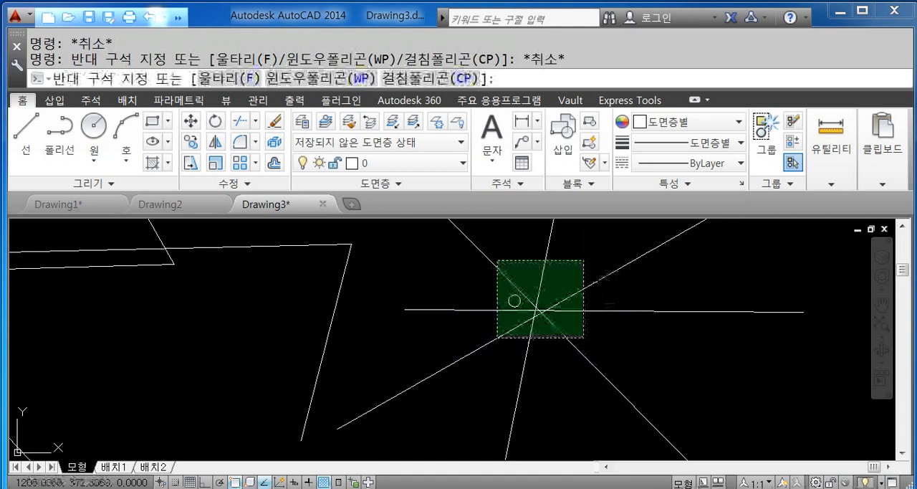
{"action": "left_click", "coordinate": [498, 337]}
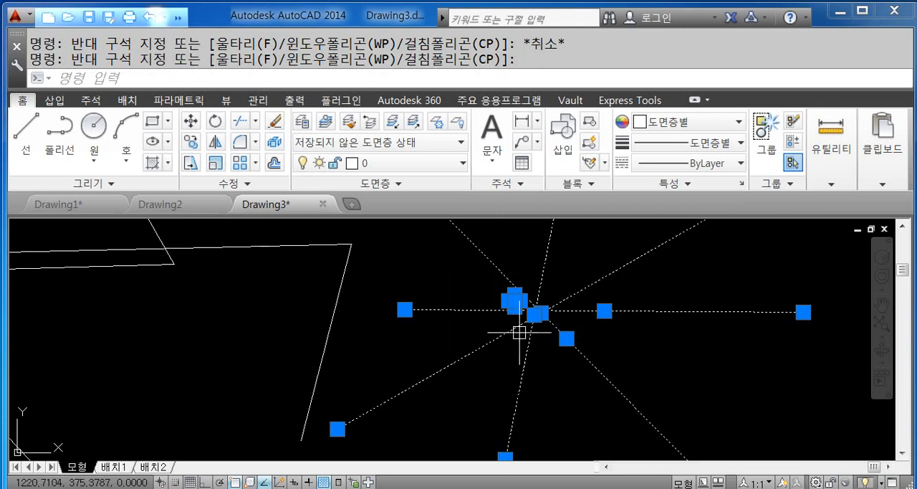
{"action": "key", "text": "Escape"}
- Select the single line rising to the upper right through the intersection, and clear the selection
{"action": "scroll", "coordinate": [608, 338], "scroll_direction": "down", "scroll_amount": 2}
{"action": "middle_click_drag", "start_coordinate": [647, 361], "coordinate": [511, 359]}
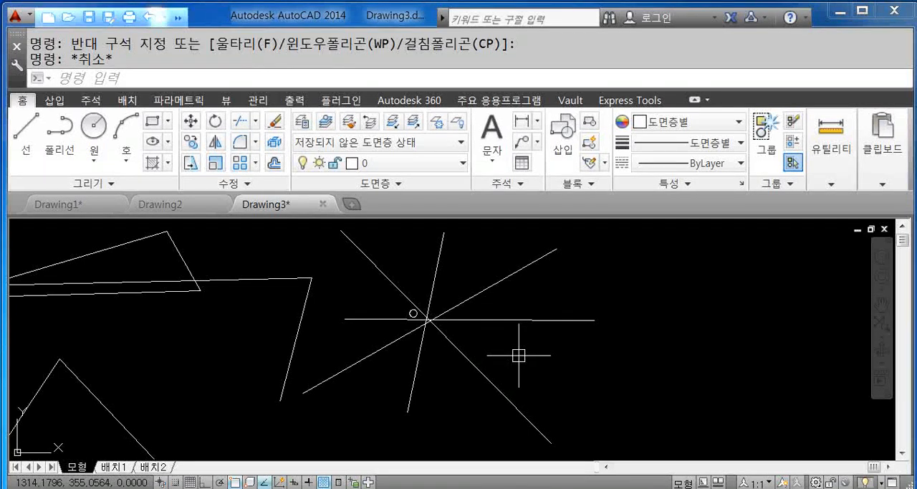
{"action": "middle_click_drag", "start_coordinate": [518, 355], "coordinate": [544, 349]}
{"action": "mouse_move", "coordinate": [568, 357]}
{"action": "middle_mouse_down"}
{"action": "mouse_move", "coordinate": [550, 359]}
{"action": "mouse_move", "coordinate": [571, 362]}
{"action": "middle_mouse_up"}
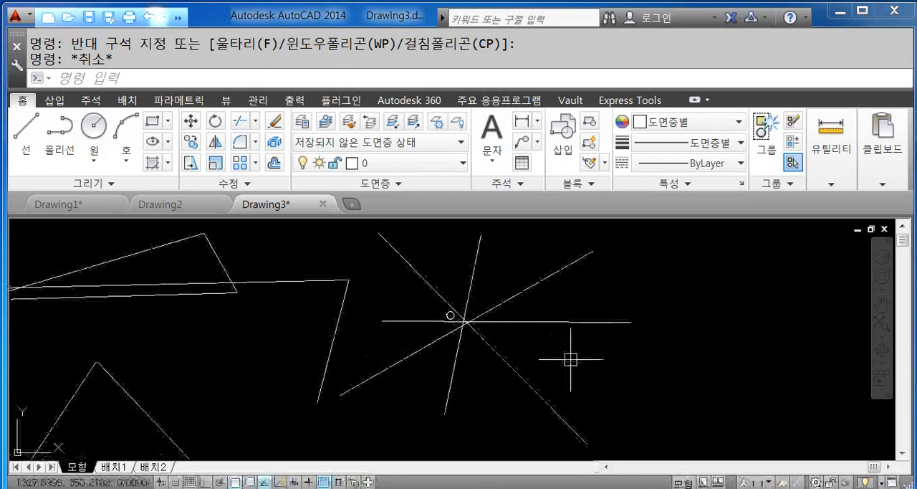
{"action": "left_click", "coordinate": [548, 281]}
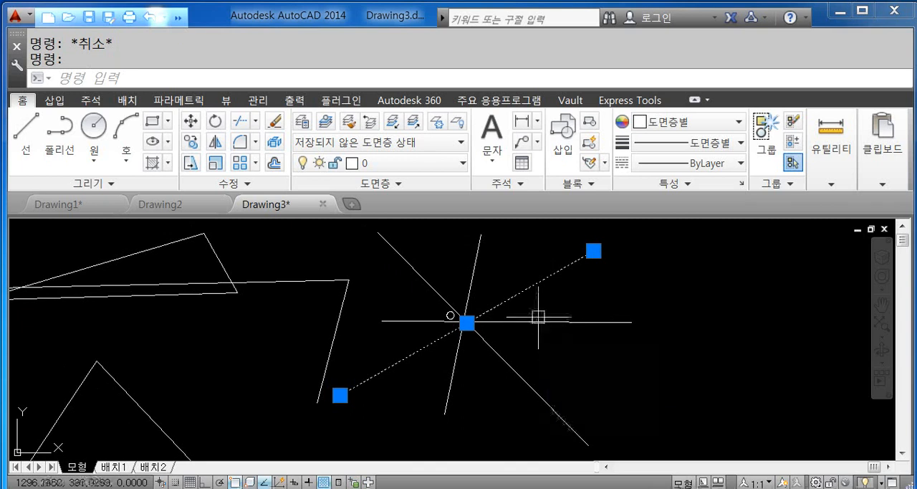
{"action": "key", "text": "Escape"}
- Select the four crossing lines one by one, and add the slanted line and its joined long line with a crossing window
{"action": "middle_click_drag", "start_coordinate": [542, 321], "coordinate": [597, 318]}
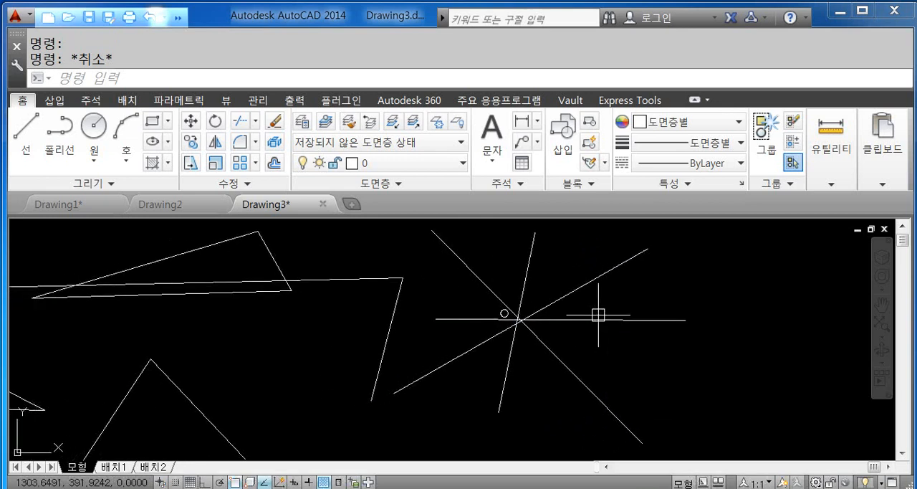
{"action": "left_click", "coordinate": [595, 281]}
{"action": "left_click", "coordinate": [524, 251]}
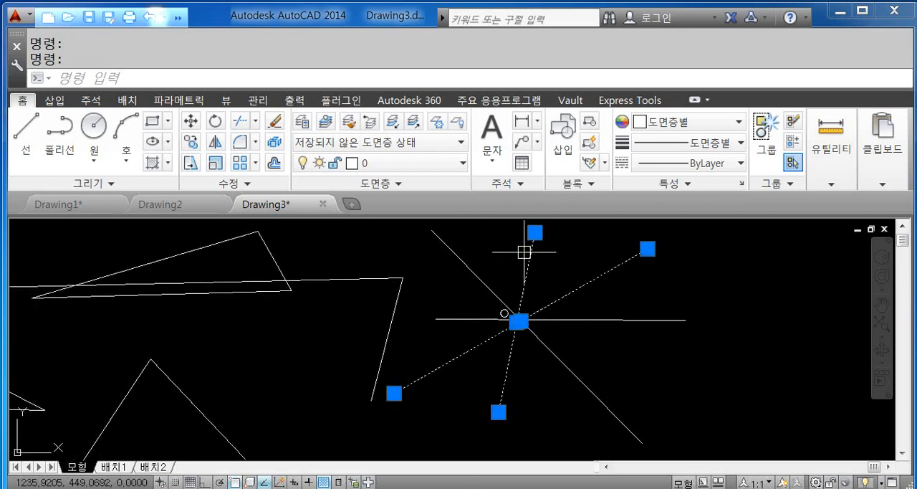
{"action": "left_click", "coordinate": [479, 274]}
{"action": "left_click", "coordinate": [467, 320]}
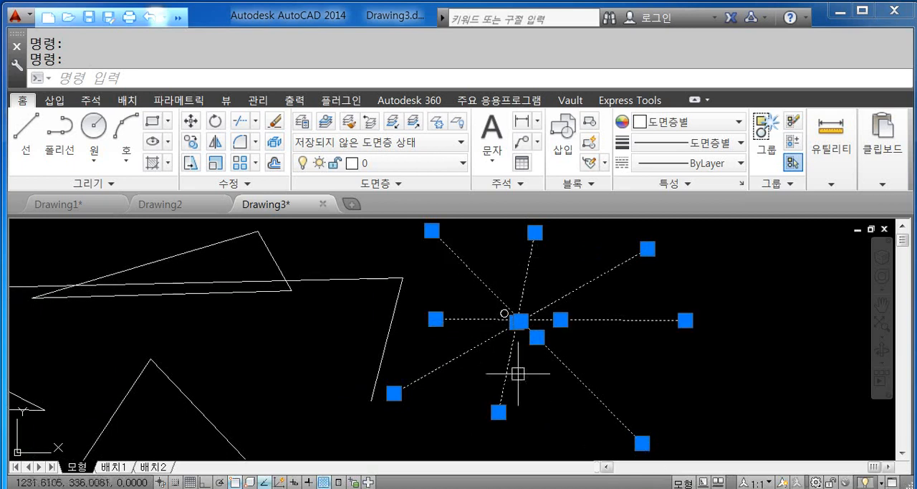
{"action": "left_click", "coordinate": [427, 290]}
{"action": "left_click", "coordinate": [363, 270]}
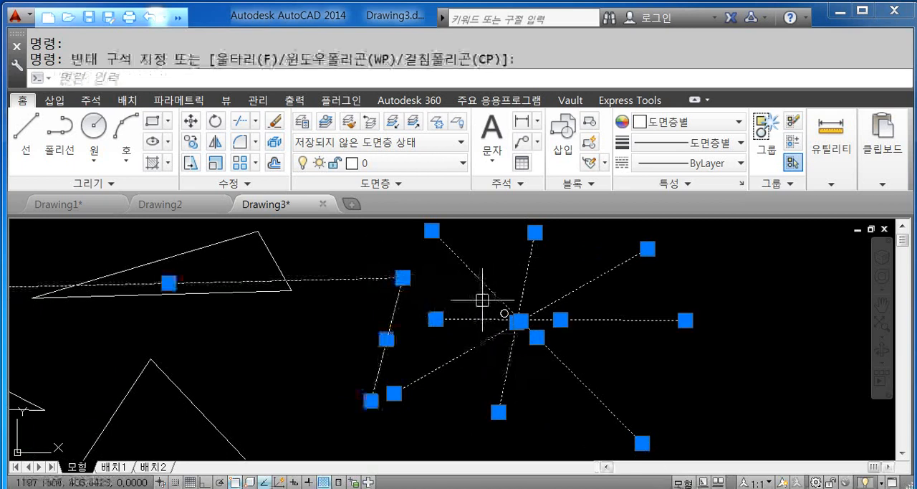
- Remove the horizontal line individually from the selection, and the remaining crossing lines, slanted line and long line with crossing windows
{"action": "scroll", "coordinate": [501, 309], "scroll_direction": "down", "scroll_amount": 4}
{"action": "mouse_move", "coordinate": [549, 301]}
{"action": "middle_mouse_down"}
{"action": "mouse_move", "coordinate": [630, 293]}
{"action": "mouse_move", "coordinate": [651, 311]}
{"action": "middle_mouse_up"}
{"action": "scroll", "coordinate": [632, 281], "scroll_direction": "up", "scroll_amount": 2}
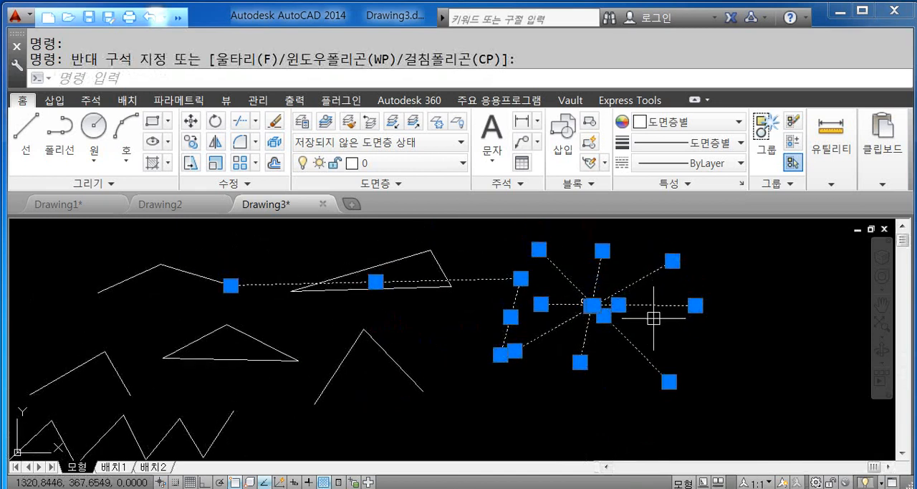
{"action": "left_click", "coordinate": [664, 304], "text": "shift"}
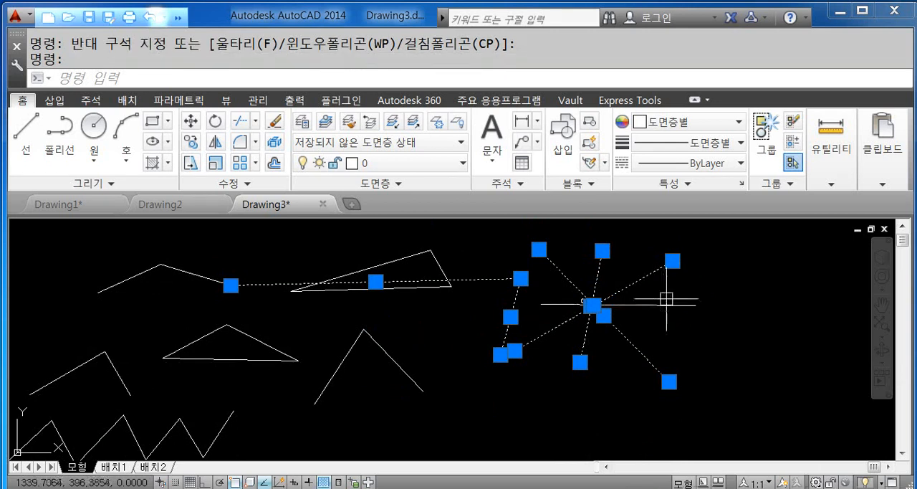
{"action": "left_click", "coordinate": [669, 293], "text": "shift"}
{"action": "left_click", "coordinate": [554, 266], "text": "shift"}
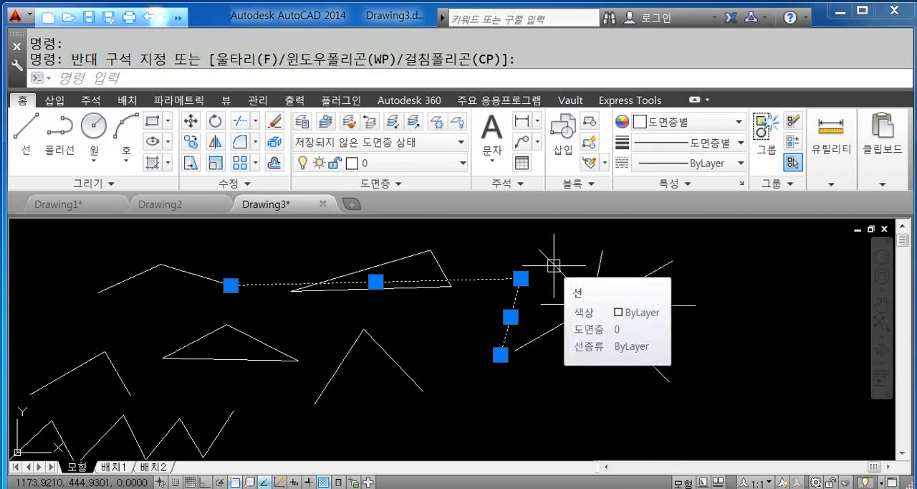
{"action": "left_click", "coordinate": [512, 275], "text": "shift"}
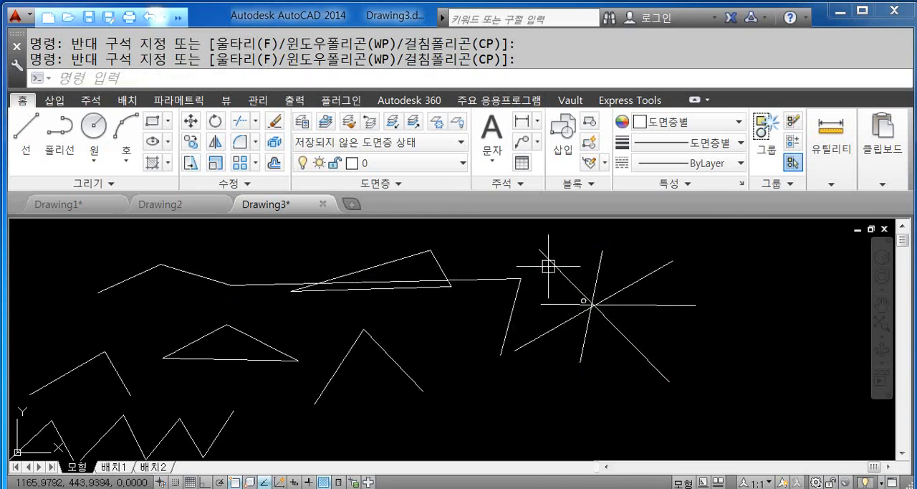
- Select the four crossing lines and the small circle with one crossing window, and deselect them all with another
{"action": "left_click", "coordinate": [629, 258]}
{"action": "left_click", "coordinate": [573, 310]}
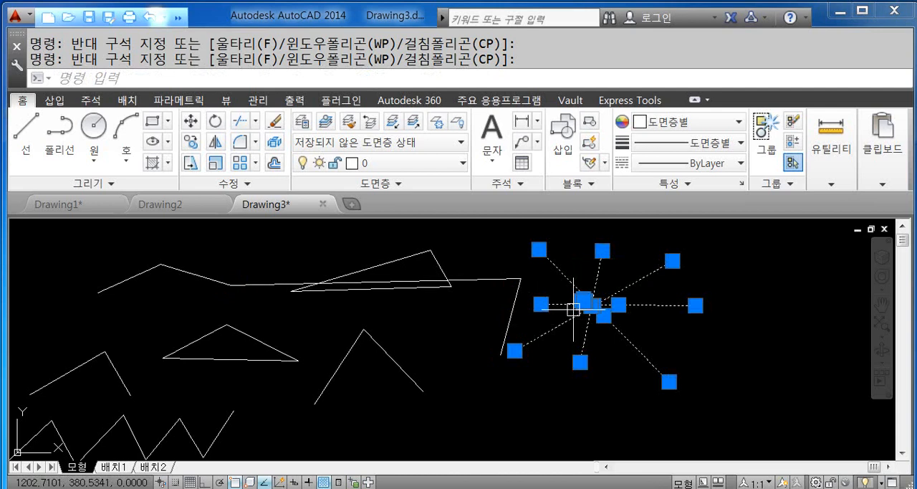
{"action": "left_click", "coordinate": [670, 326], "text": "shift"}
{"action": "left_click", "coordinate": [550, 277], "text": "shift"}
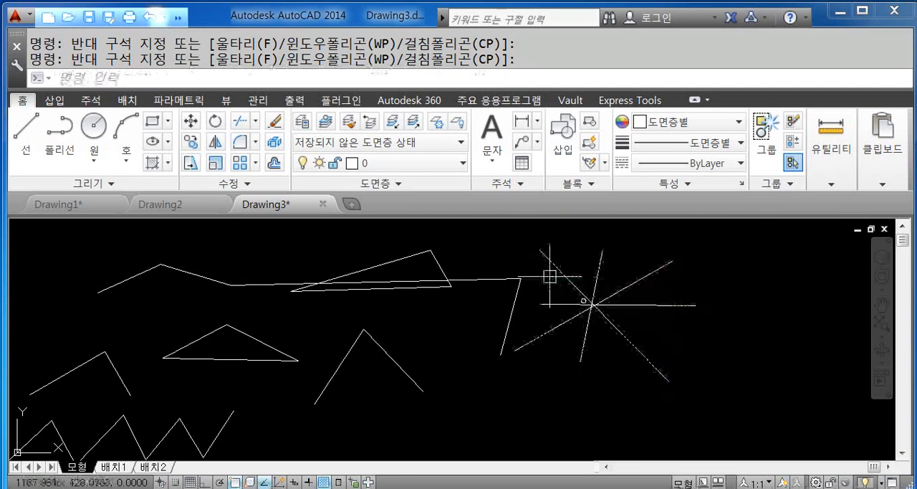
- Select the line rising to the upper right and the steep, nearly vertical line together, and clear the selection
{"action": "mouse_move", "coordinate": [651, 279]}
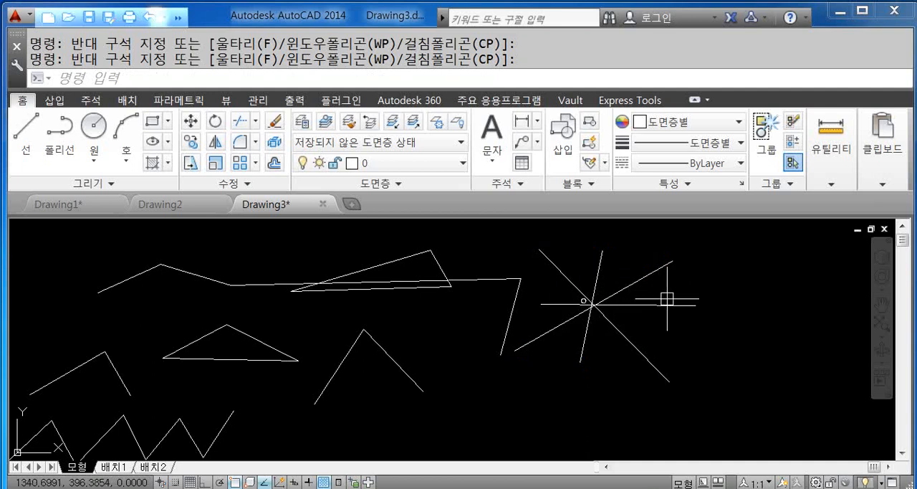
{"action": "scroll", "coordinate": [638, 278], "scroll_direction": "up", "scroll_amount": 2}
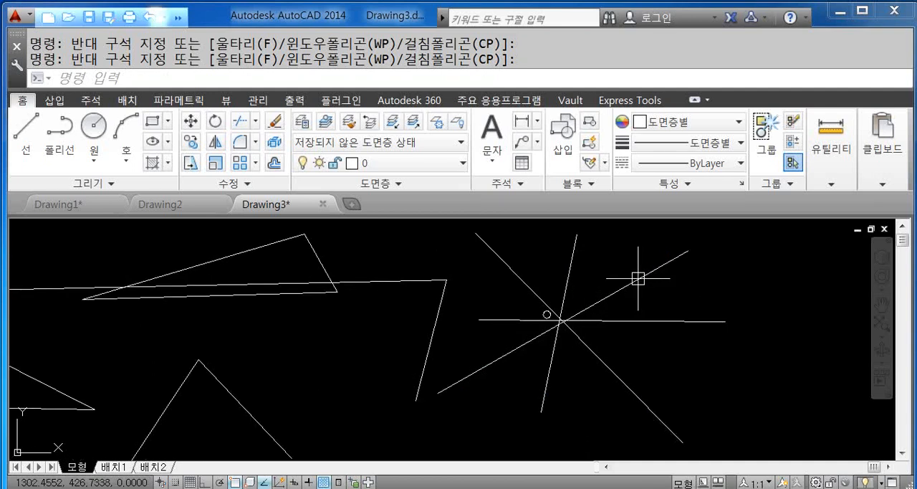
{"action": "left_click", "coordinate": [638, 278]}
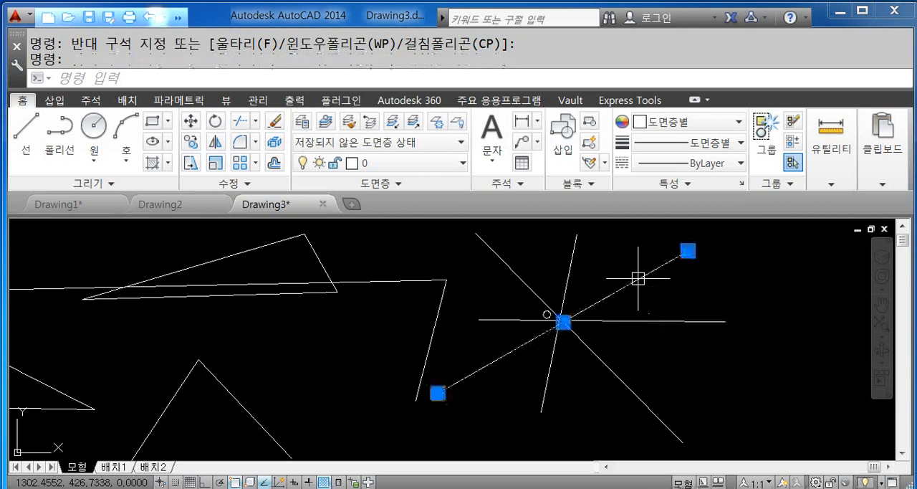
{"action": "left_click", "coordinate": [571, 273]}
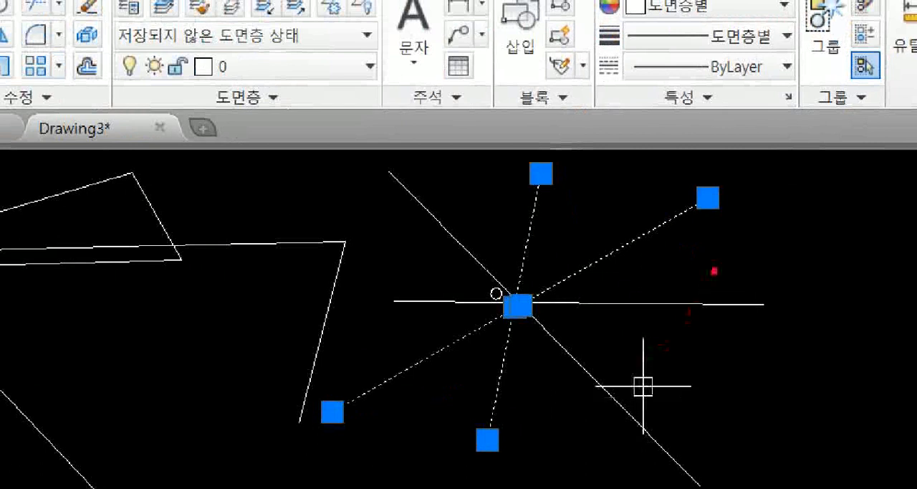
{"action": "left_click_drag", "start_coordinate": [628, 226], "coordinate": [660, 251]}
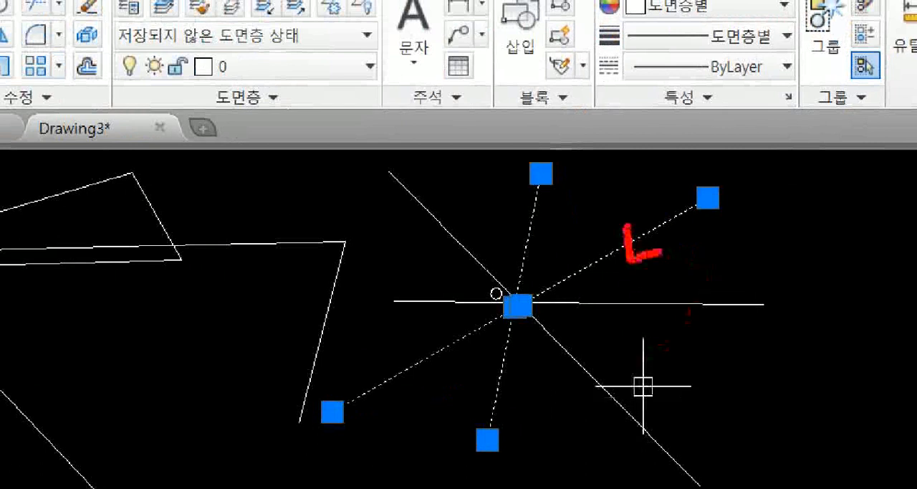
{"action": "left_click_drag", "start_coordinate": [525, 210], "coordinate": [526, 216]}
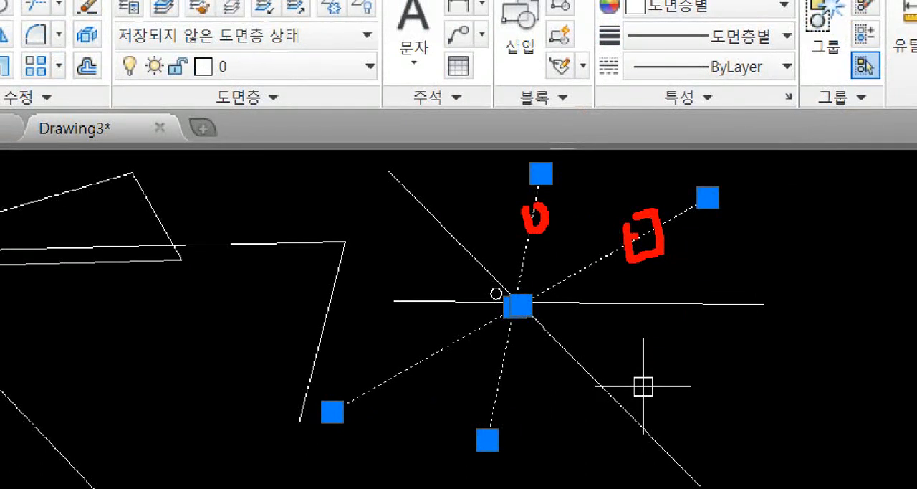
{"action": "left_click_drag", "start_coordinate": [664, 177], "coordinate": [614, 291]}
{"action": "left_click_drag", "start_coordinate": [597, 186], "coordinate": [738, 361]}
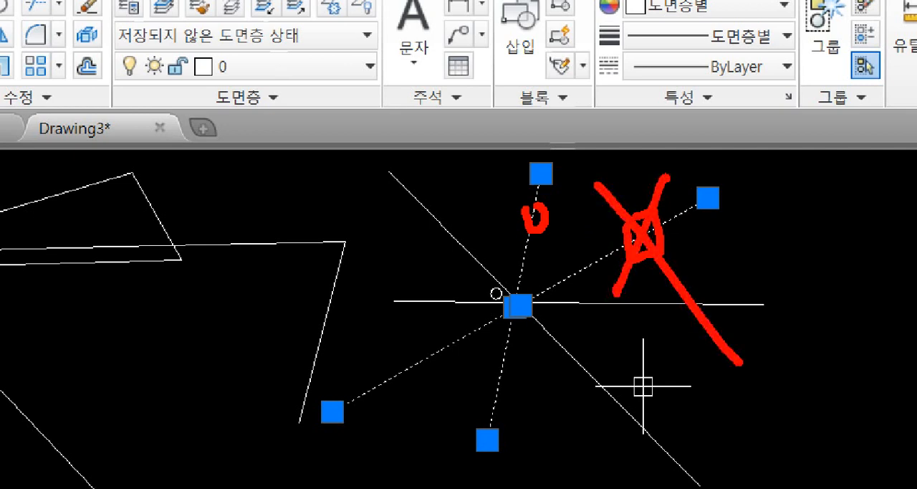
{"action": "key", "text": "Escape"}
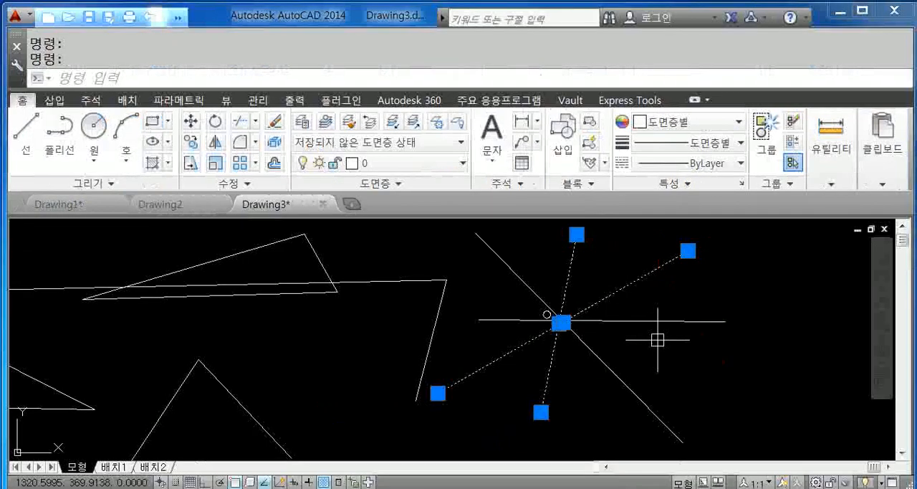
{"action": "key", "text": "Escape"}
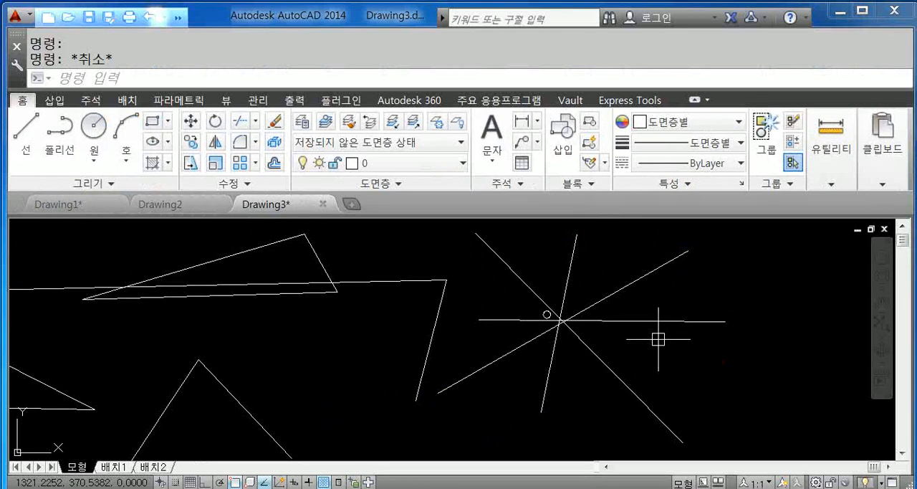
{"action": "key", "text": "Escape"}
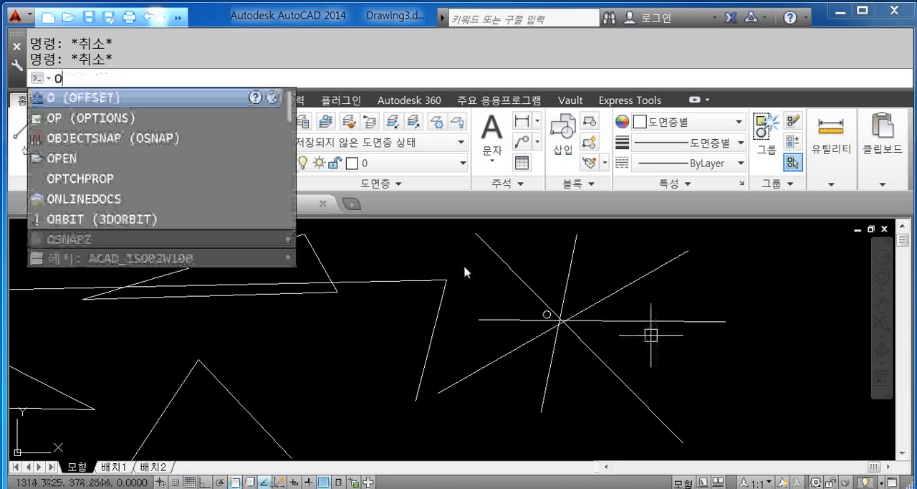
{"action": "type", "text": "PENDWFMARKUP"}
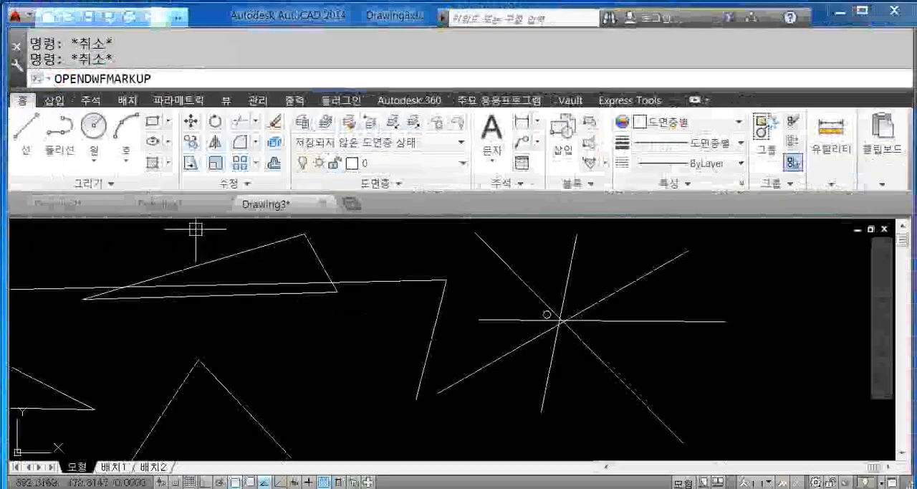
{"action": "key", "text": "Escape"}
{"action": "key", "text": "Escape"}
{"action": "type", "text": "ONLINEDOCS"}
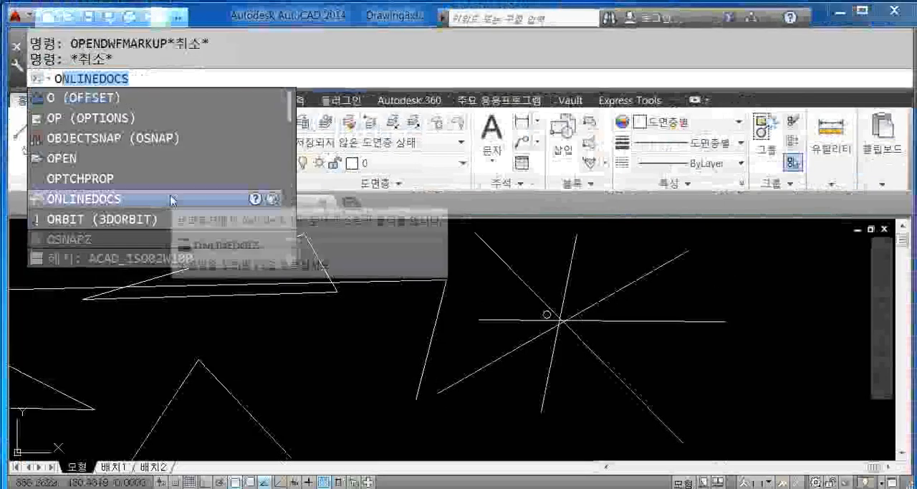
{"action": "key", "text": "Escape"}
- Open the options (OP), enable "Shift 키를 사용하여 선택에 추가" in the selection settings, and apply the change
{"action": "type", "text": "OP"}
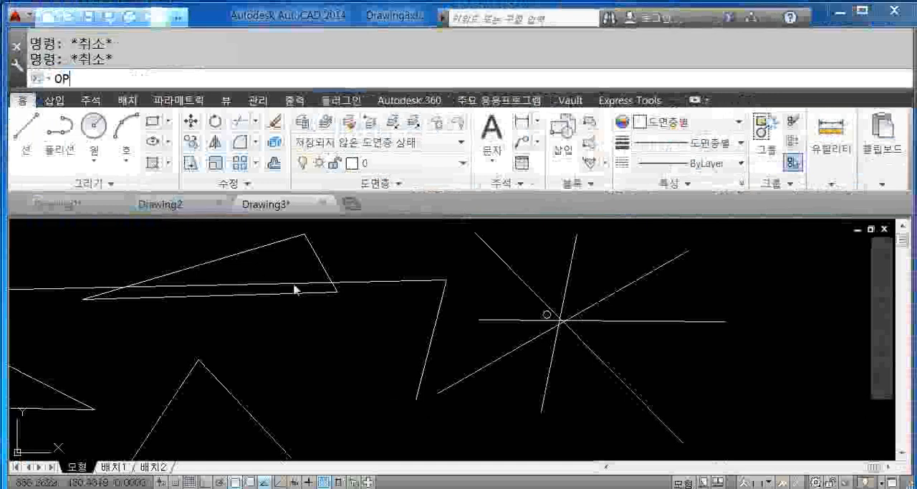
{"action": "key", "text": "Return"}
{"action": "left_click", "coordinate": [528, 53]}
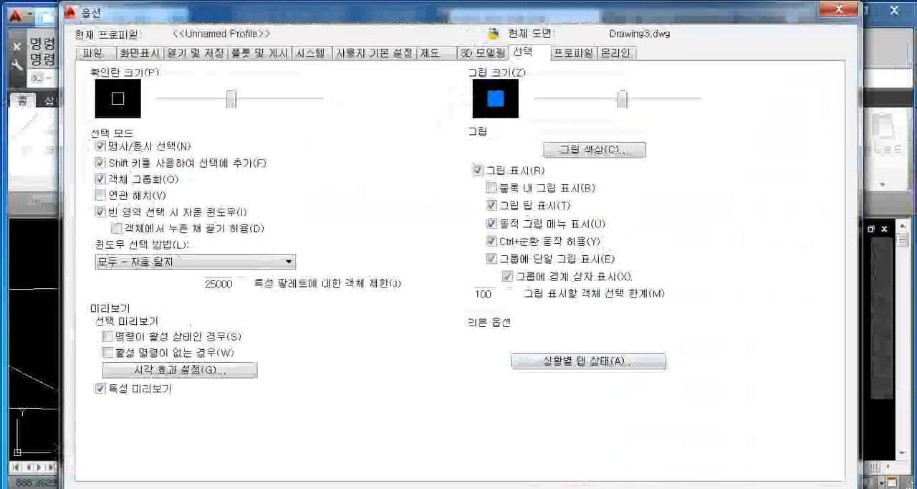
{"action": "left_click", "coordinate": [527, 487]}
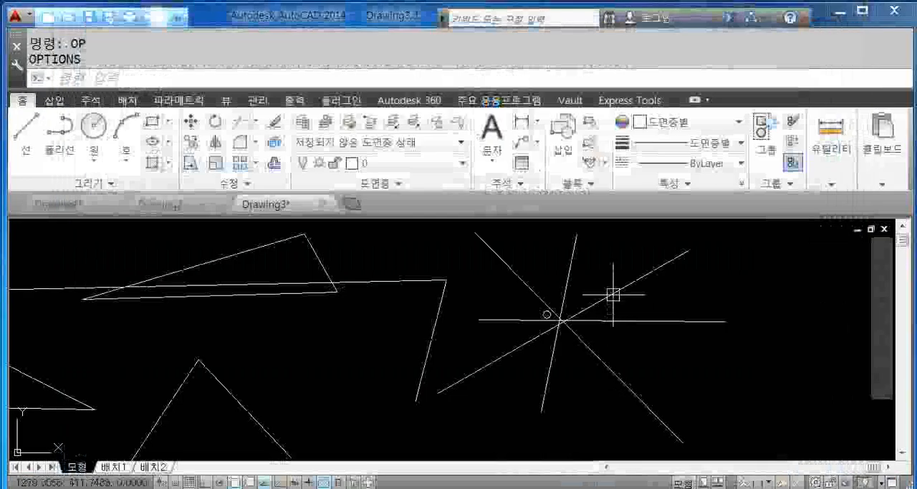
- Pick the rising, steep and falling diagonal lines in turn without Shift, and go back over the steep line to the rising one
{"action": "left_click", "coordinate": [613, 294]}
{"action": "left_click", "coordinate": [573, 260]}
{"action": "left_click", "coordinate": [525, 272]}
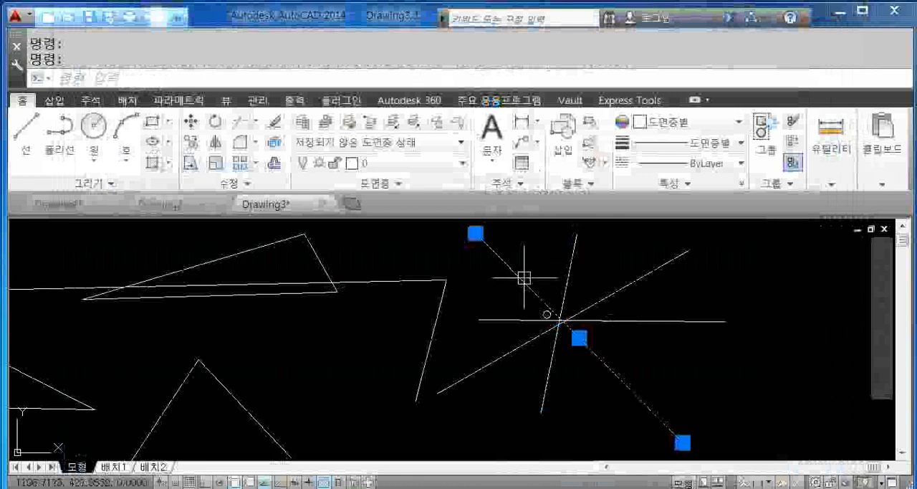
{"action": "left_click", "coordinate": [576, 266]}
{"action": "left_click", "coordinate": [622, 288]}
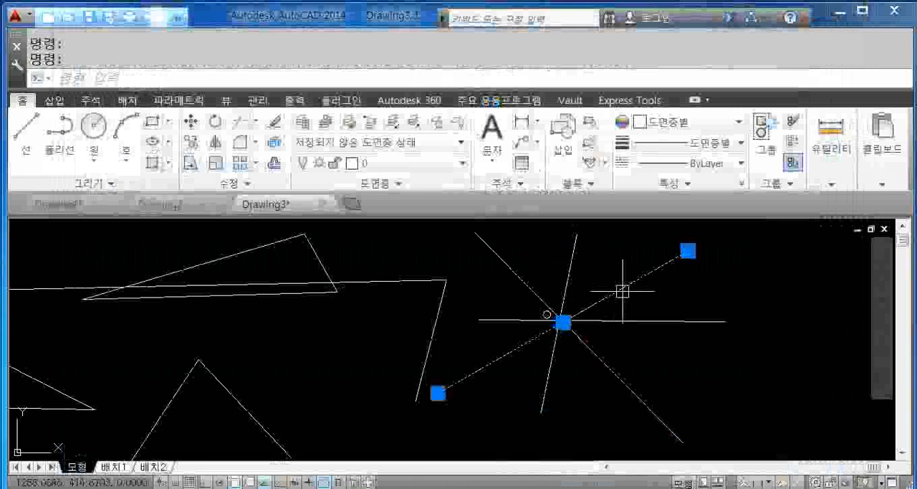
- Select the horizontal line alone, replace it with the steep line, and add the rising and falling diagonal lines to the selection
{"action": "left_click", "coordinate": [644, 323]}
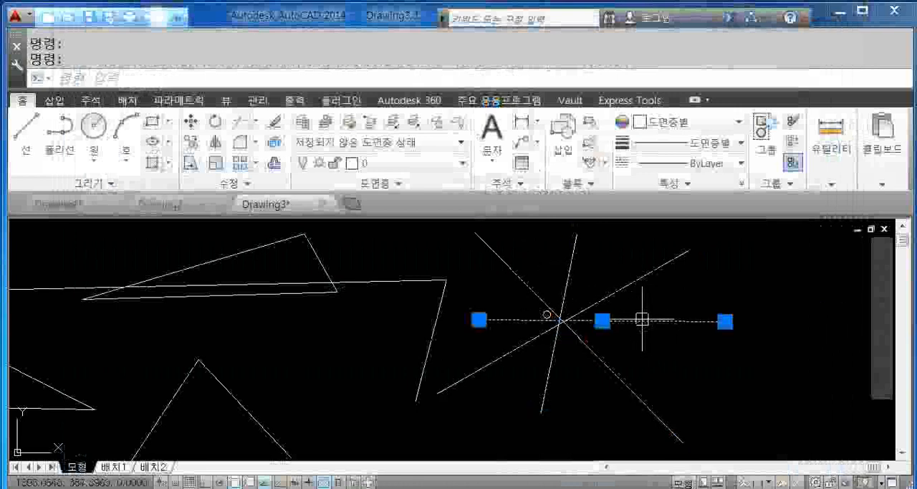
{"action": "left_click", "coordinate": [575, 261]}
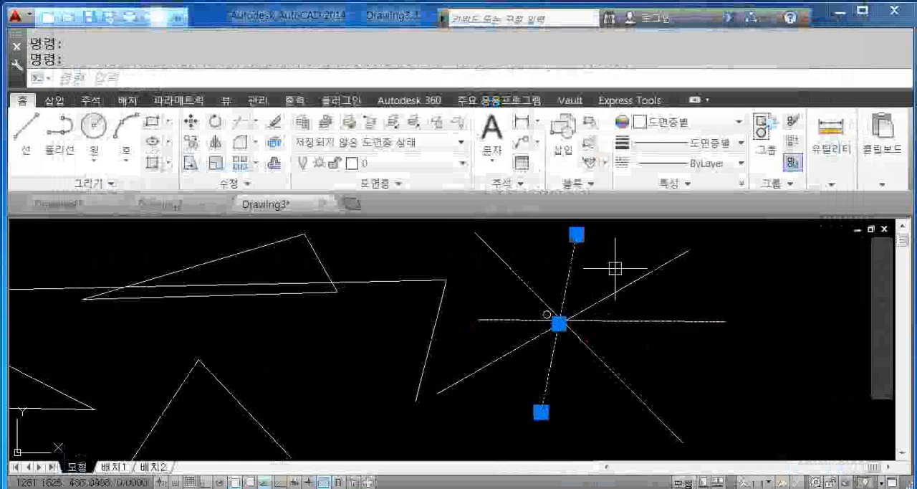
{"action": "left_click", "coordinate": [640, 276]}
{"action": "left_click", "coordinate": [518, 274]}
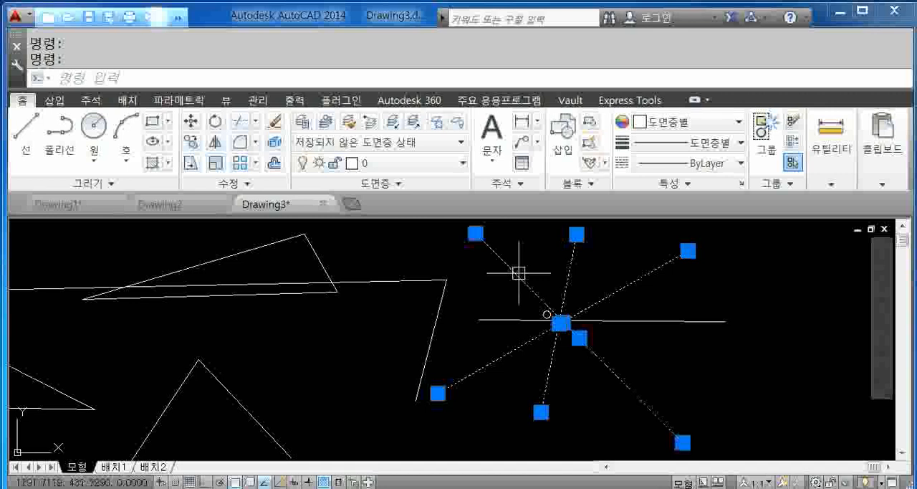
- Remove the falling, steep and rising lines from the selection one by one
{"action": "left_click", "coordinate": [518, 272], "text": "shift"}
{"action": "left_click", "coordinate": [571, 271], "text": "shift"}
{"action": "left_click", "coordinate": [615, 287], "text": "shift"}
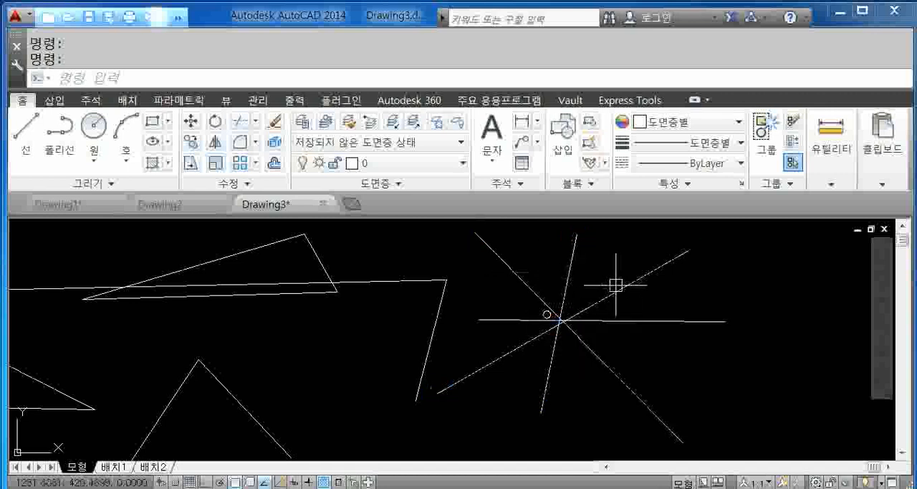
- Select the rising, steep and falling lines together, and take the steep and rising lines back out of the selection
{"action": "left_click", "coordinate": [612, 283]}
{"action": "left_click", "coordinate": [572, 267]}
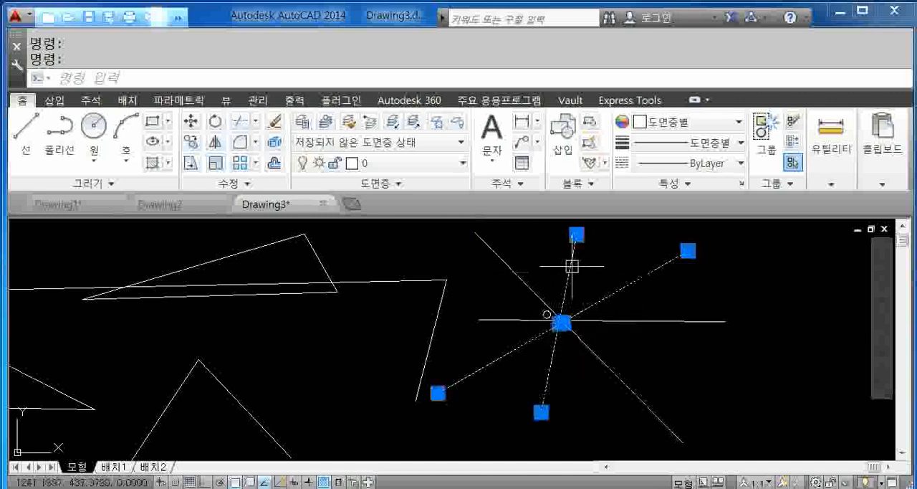
{"action": "left_click", "coordinate": [532, 279]}
{"action": "left_click", "coordinate": [568, 270], "text": "shift"}
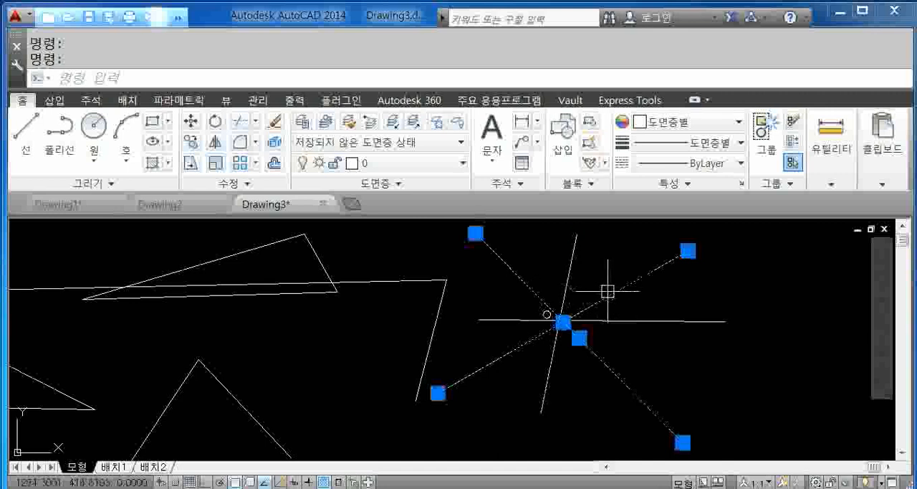
{"action": "left_click", "coordinate": [606, 294], "text": "shift"}
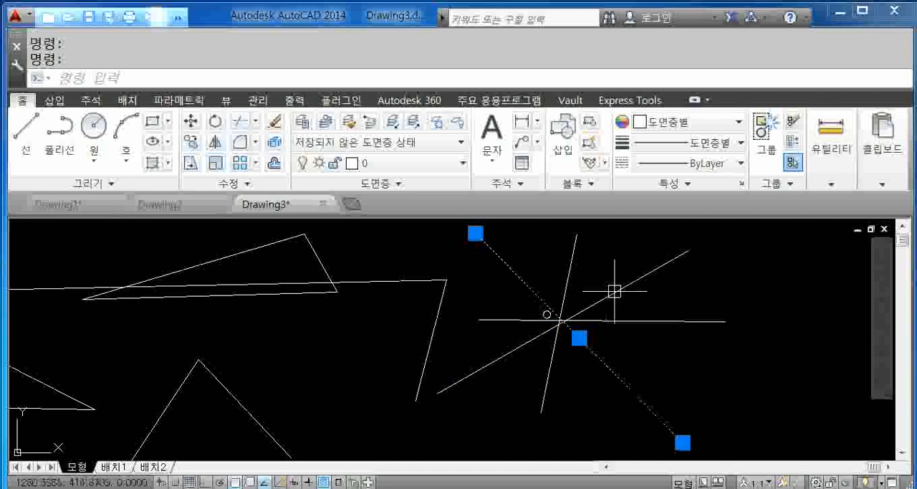
- Try several small selection windows in the empty areas between the crossing lines, and clear the selection
{"action": "left_click", "coordinate": [651, 293]}
{"action": "left_click", "coordinate": [617, 276]}
{"action": "left_click", "coordinate": [616, 276]}
{"action": "left_click", "coordinate": [558, 263]}
{"action": "left_click", "coordinate": [558, 263]}
{"action": "left_click", "coordinate": [494, 285]}
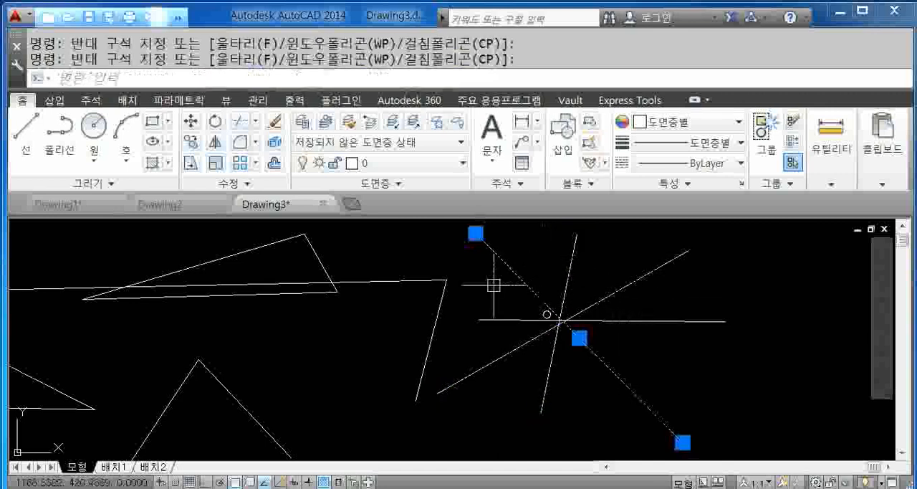
{"action": "left_click", "coordinate": [549, 276]}
{"action": "left_click", "coordinate": [494, 280]}
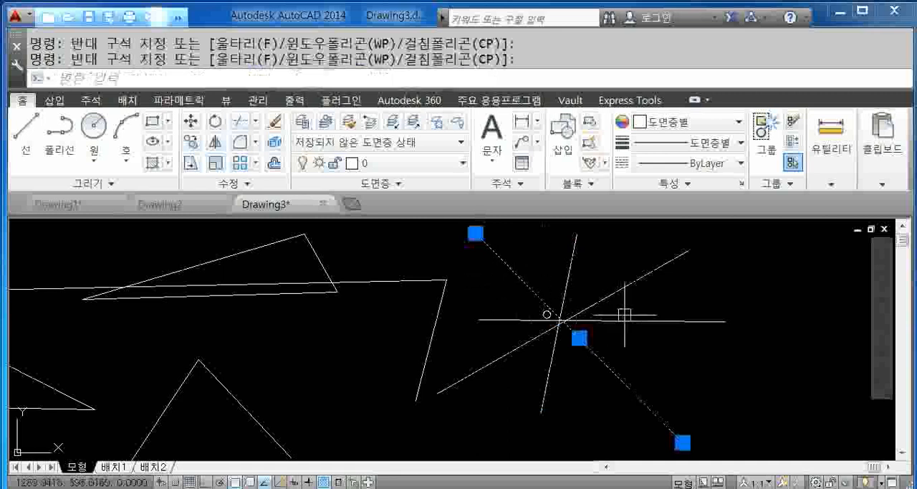
{"action": "key", "text": "Escape"}
- Pick the rising line and the steep line in turn without adding to the selection, and clear the selection
{"action": "left_click", "coordinate": [621, 289]}
{"action": "left_click", "coordinate": [568, 265]}
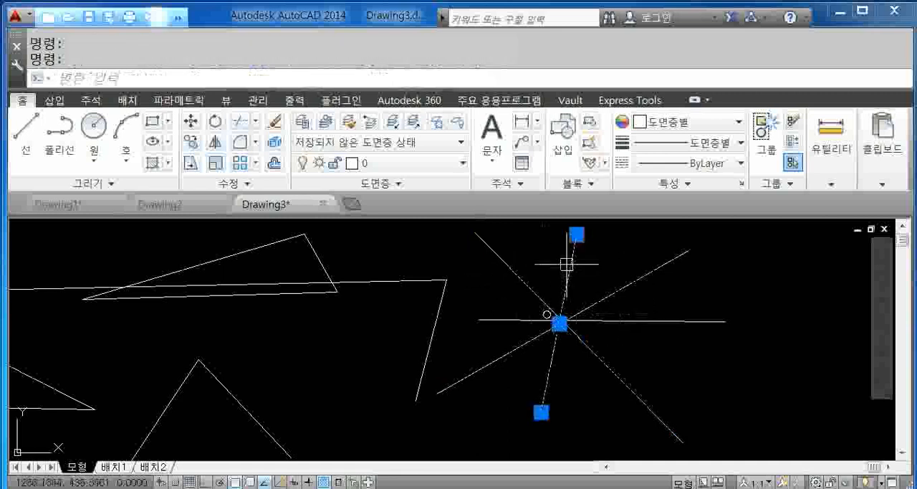
{"action": "mouse_move", "coordinate": [570, 268]}
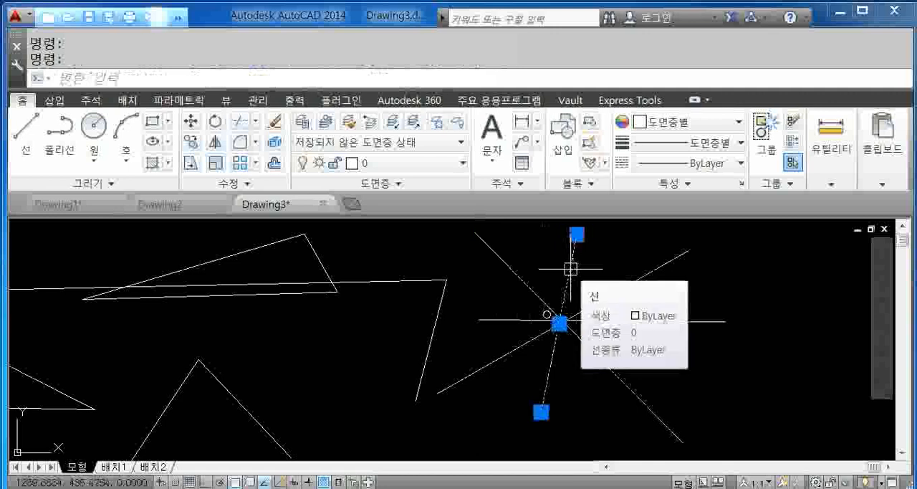
{"action": "key", "text": "Escape"}
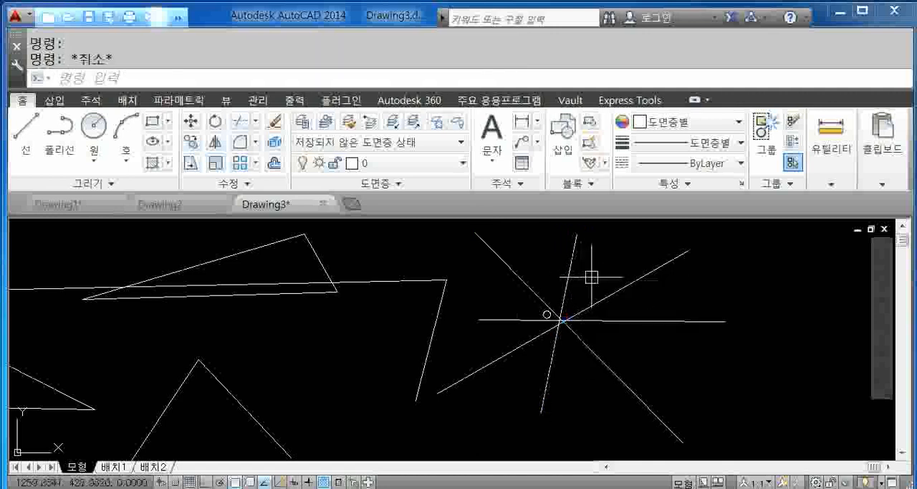
- Open the options (OP), disable "Shift 키를 사용하여 선택에 추가" in the selection settings, and accept the change
{"action": "type", "text": "0"}
{"action": "type", "text": "P"}
{"action": "key", "text": "Return"}
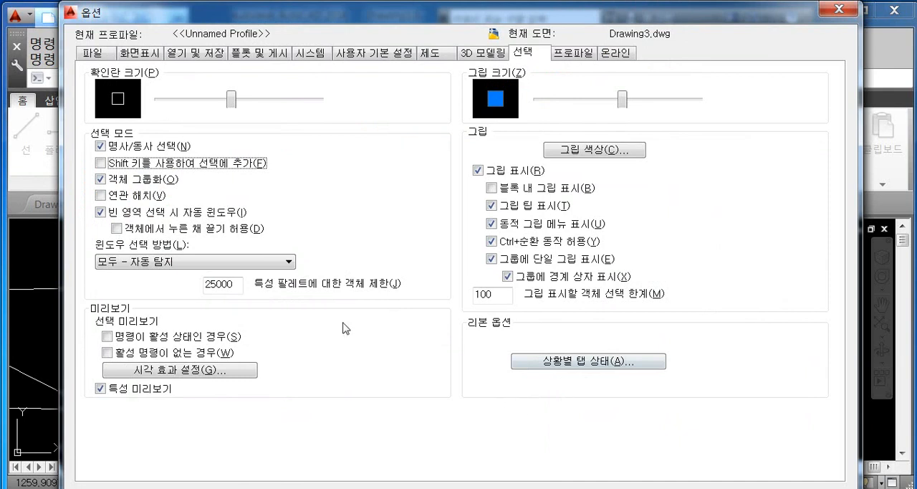
{"action": "left_click", "coordinate": [574, 487]}
- Erase the long, nearly horizontal line that runs through the upper triangle
{"action": "middle_click_drag", "start_coordinate": [456, 310], "coordinate": [470, 312]}
{"action": "scroll", "coordinate": [459, 312], "scroll_direction": "down", "scroll_amount": 5}
{"action": "scroll", "coordinate": [430, 308], "scroll_direction": "up", "scroll_amount": 3}
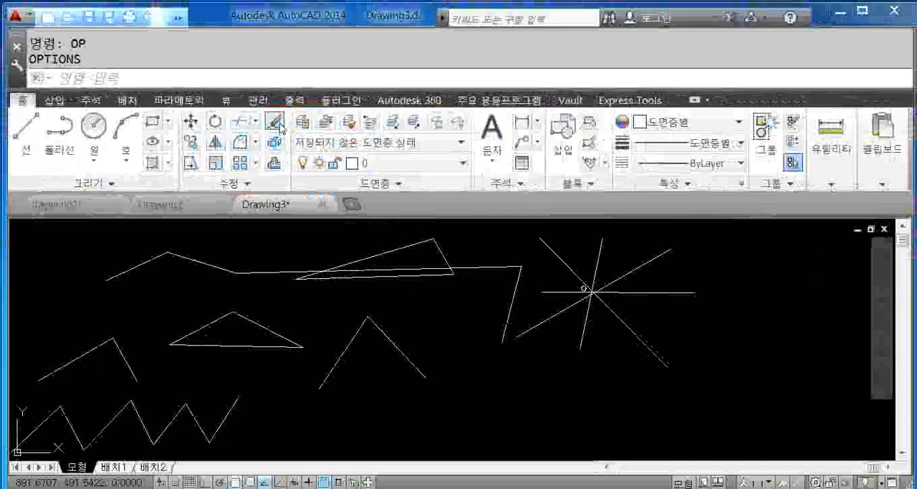
{"action": "left_click", "coordinate": [490, 144]}
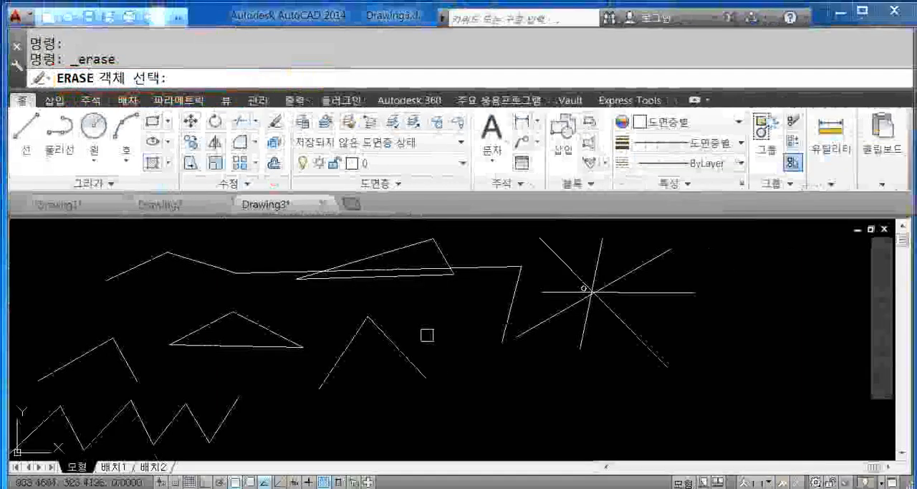
{"action": "left_click", "coordinate": [484, 266]}
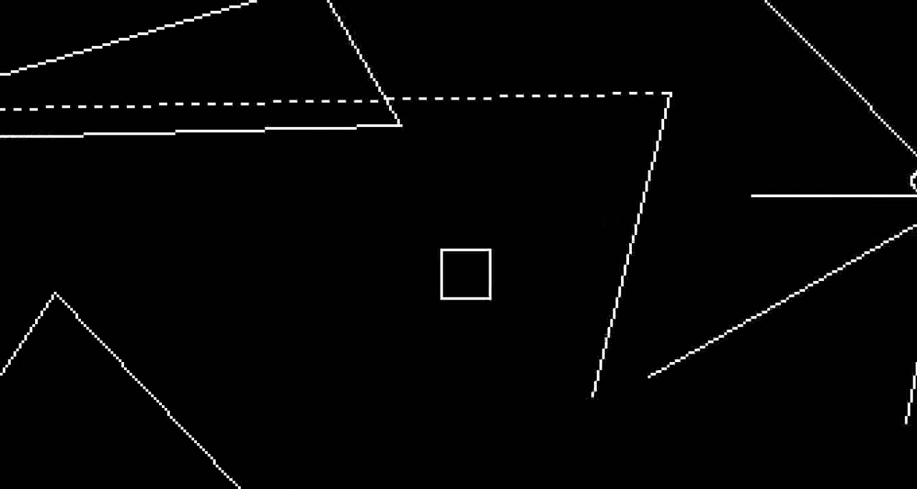
{"action": "key", "text": "ctrl+2"}
{"action": "mouse_move", "coordinate": [476, 413]}
{"action": "left_mouse_down"}
{"action": "mouse_move", "coordinate": [352, 340]}
{"action": "mouse_move", "coordinate": [511, 271]}
{"action": "mouse_move", "coordinate": [517, 403]}
{"action": "left_mouse_up"}
{"action": "key", "text": "Escape"}
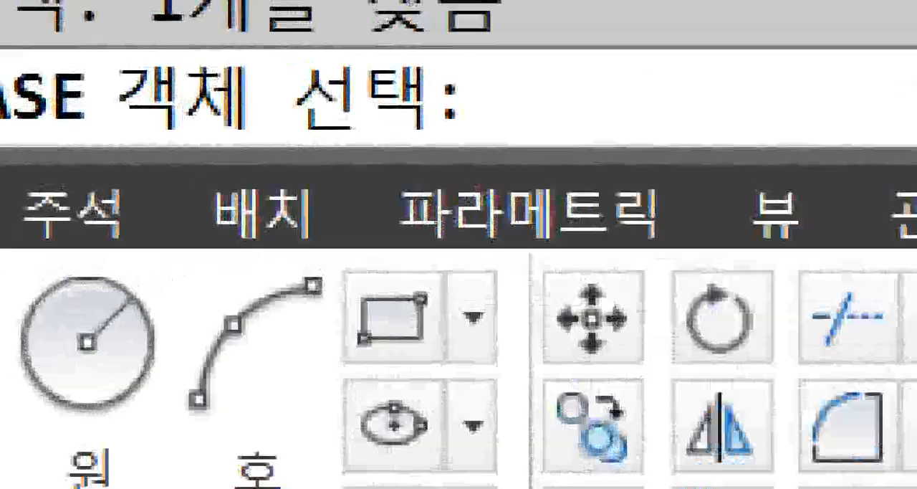
{"action": "left_click", "coordinate": [117, 72]}
{"action": "mouse_move", "coordinate": [98, 38]}
{"action": "left_mouse_down", "text": "ctrl"}
{"action": "mouse_move", "coordinate": [818, 281]}
{"action": "mouse_move", "coordinate": [807, 281]}
{"action": "left_mouse_up", "text": "ctrl"}
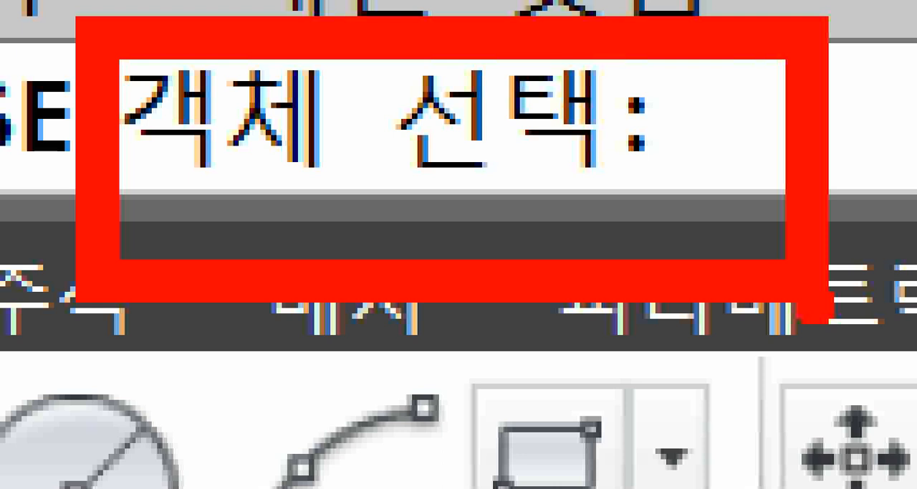
{"action": "key", "text": "Escape"}
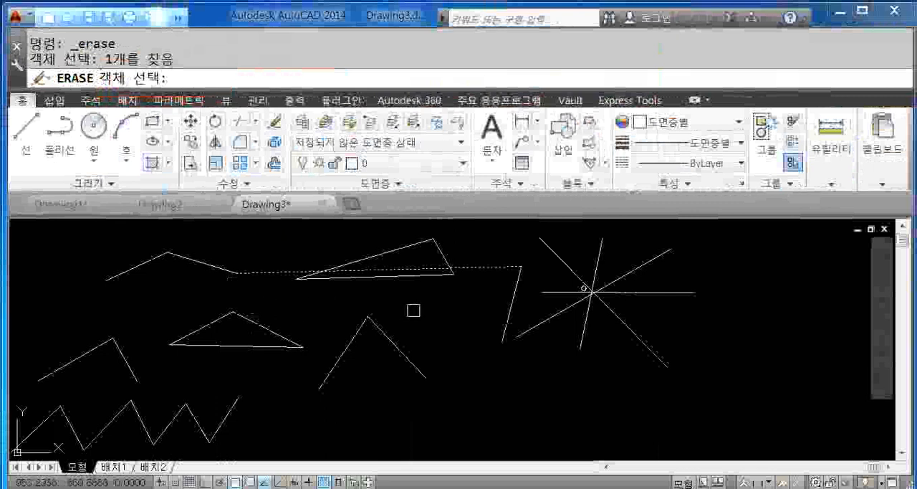
{"action": "key", "text": "Return"}
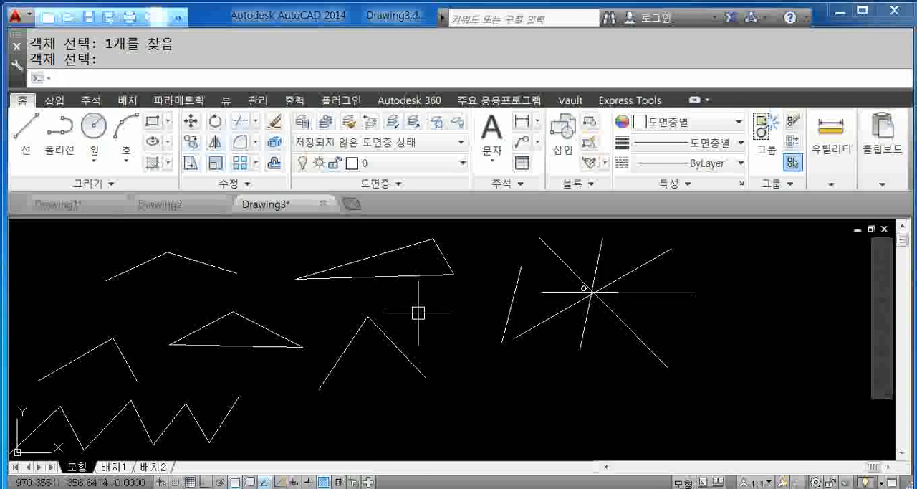
{"action": "key", "text": "Escape"}
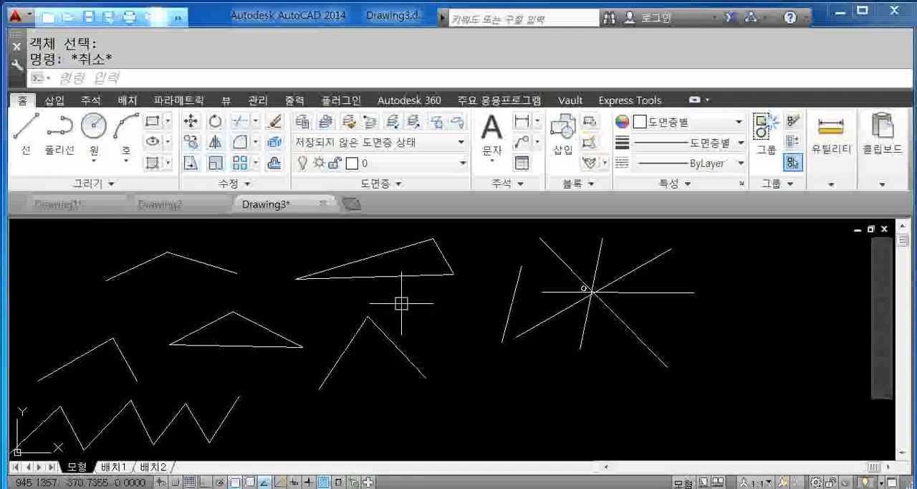
- Erase the three sides of the upper triangle in one Erase operation
{"action": "left_click", "coordinate": [277, 124]}
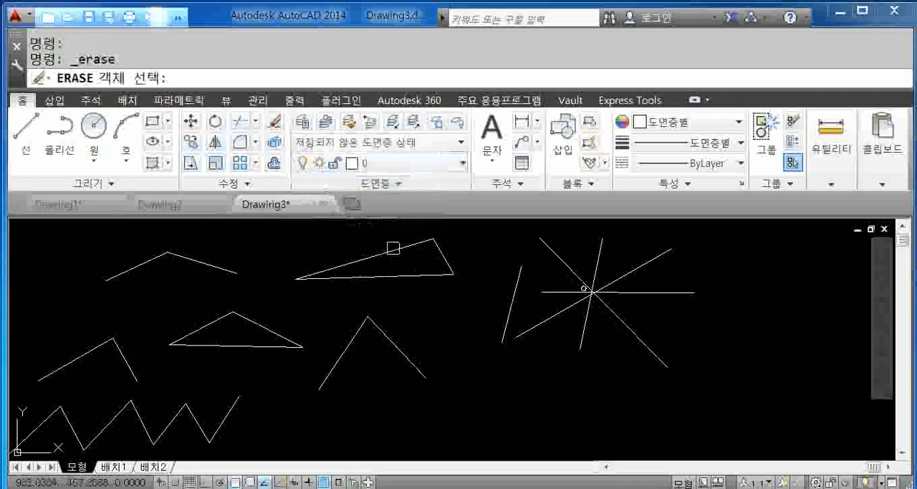
{"action": "left_click", "coordinate": [395, 248]}
{"action": "left_click", "coordinate": [438, 250]}
{"action": "left_click", "coordinate": [427, 275]}
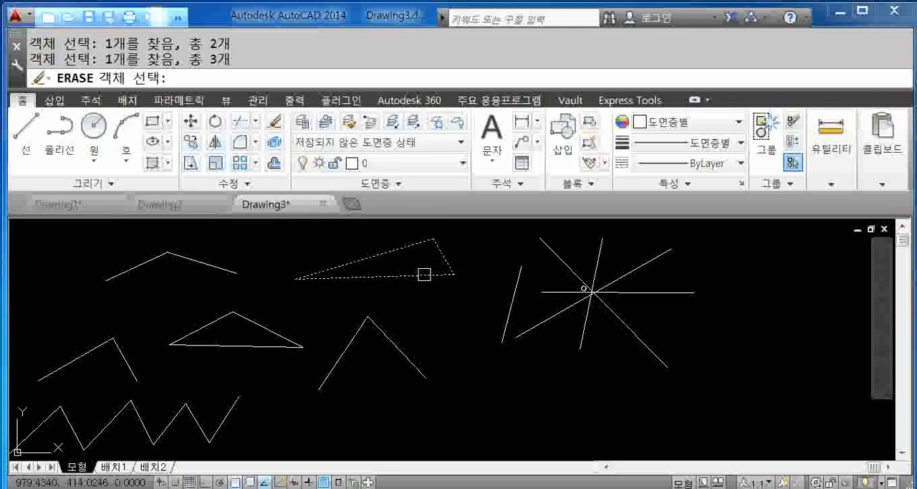
{"action": "key", "text": "Return"}
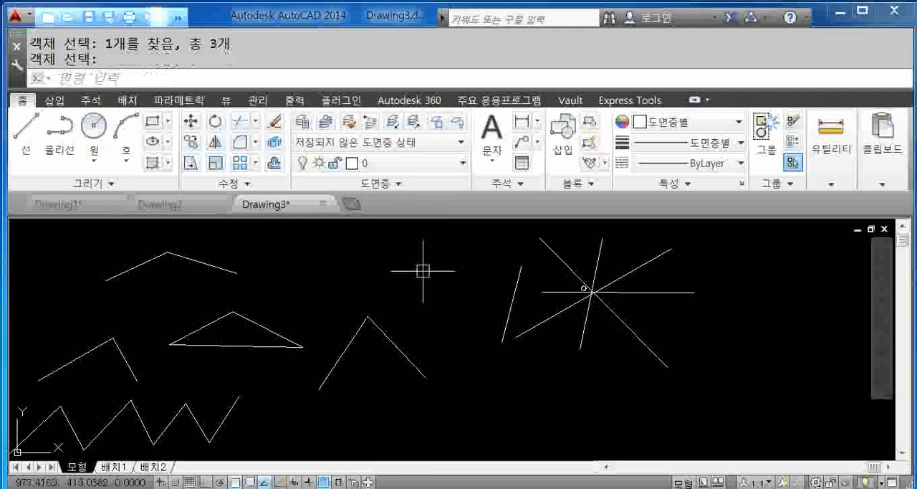
- Erase all remaining objects in the drawing with the E command alias and one selection window around everything
{"action": "scroll", "coordinate": [406, 301], "scroll_direction": "down", "scroll_amount": 2}
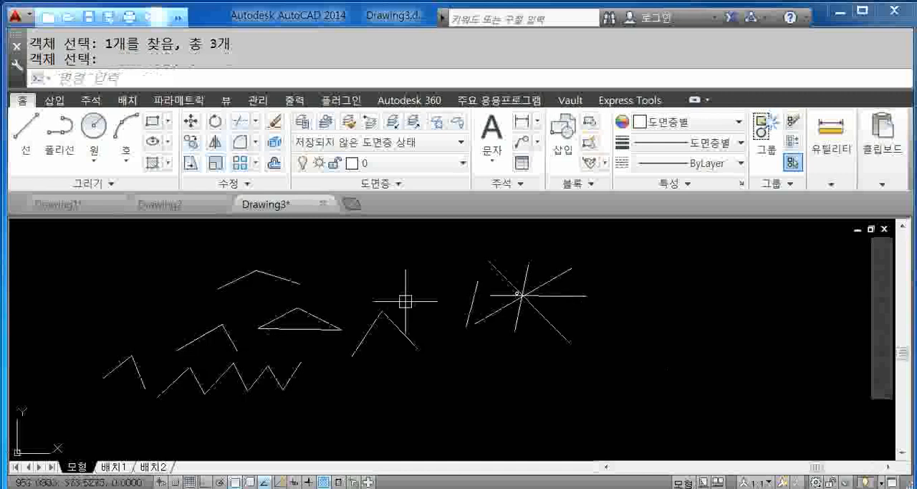
{"action": "key", "text": "Escape"}
{"action": "type", "text": "E"}
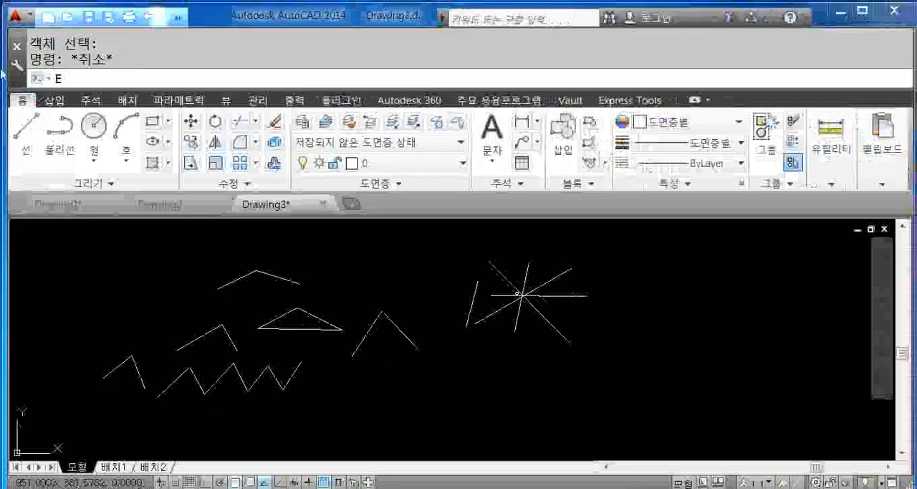
{"action": "key", "text": "Return"}
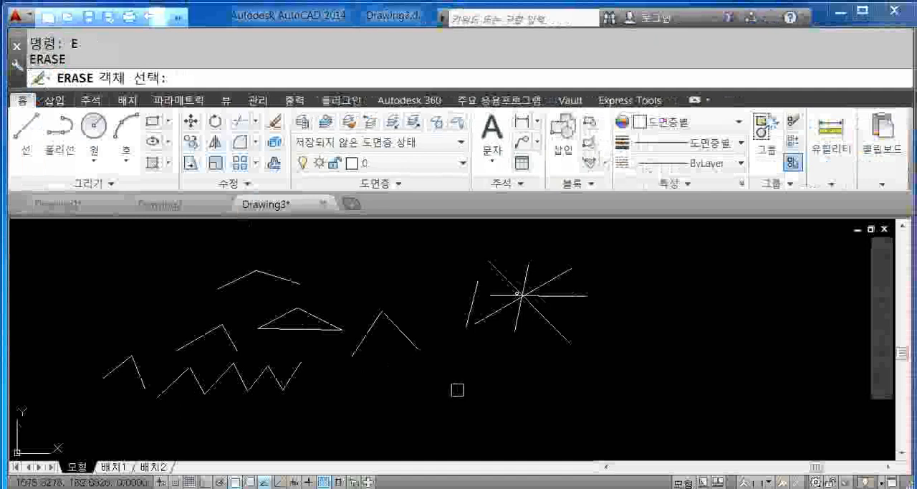
{"action": "left_click", "coordinate": [624, 238]}
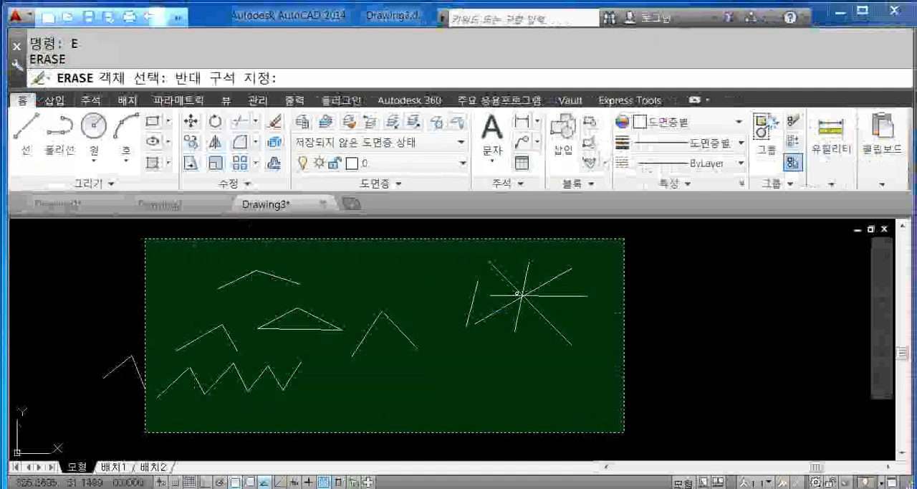
{"action": "left_click", "coordinate": [142, 434]}
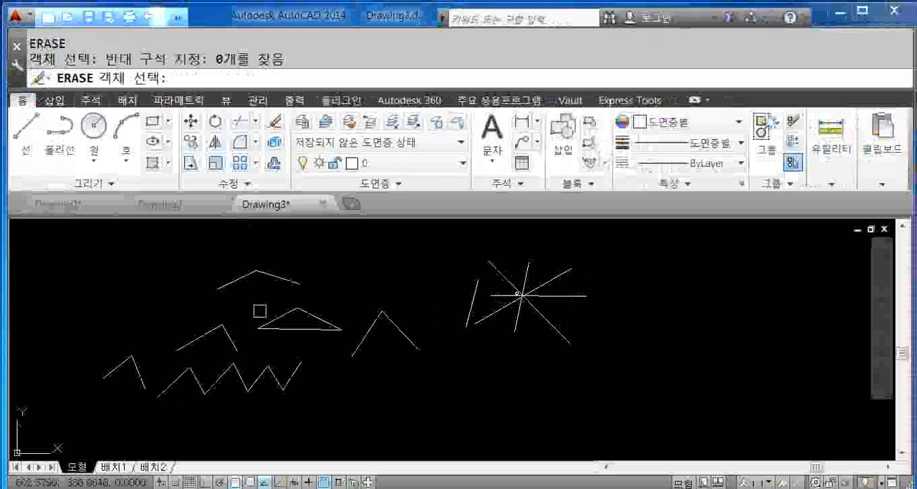
{"action": "left_click", "coordinate": [74, 236]}
{"action": "left_click", "coordinate": [648, 426]}
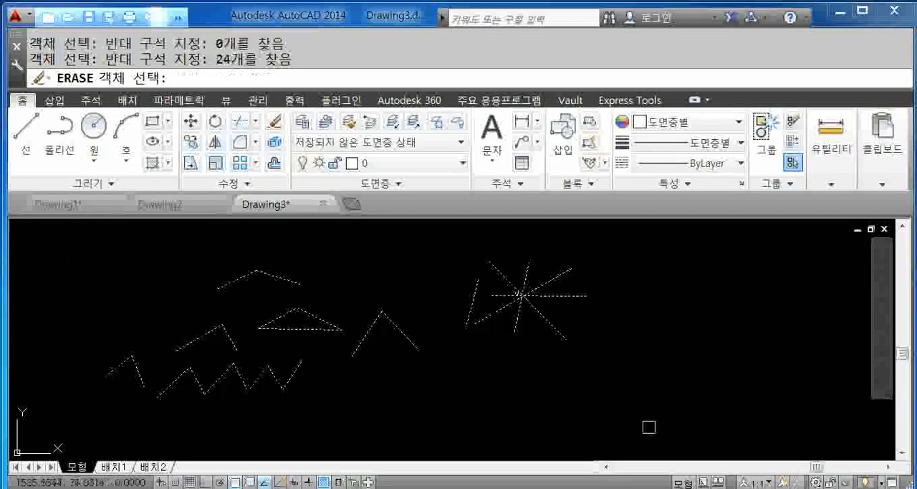
{"action": "key", "text": "Return"}
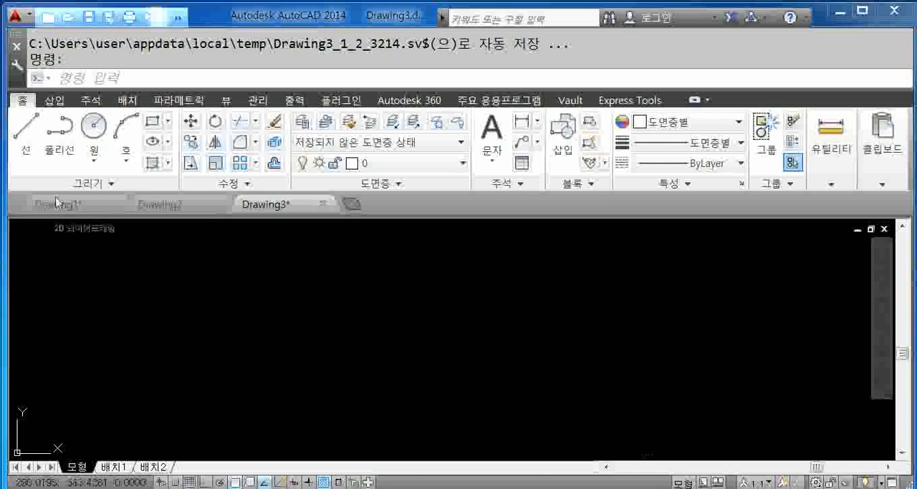
- Draw one continuous zigzag of eight crossing line segments in the empty drawing with the Line command
{"action": "left_click", "coordinate": [29, 136]}
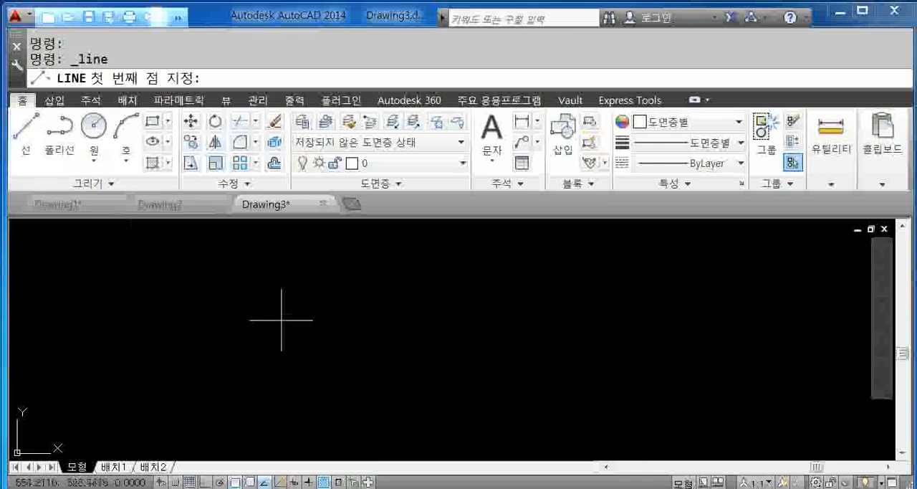
{"action": "left_click", "coordinate": [281, 325]}
{"action": "left_click", "coordinate": [475, 262]}
{"action": "left_click", "coordinate": [482, 260]}
{"action": "left_click", "coordinate": [452, 365]}
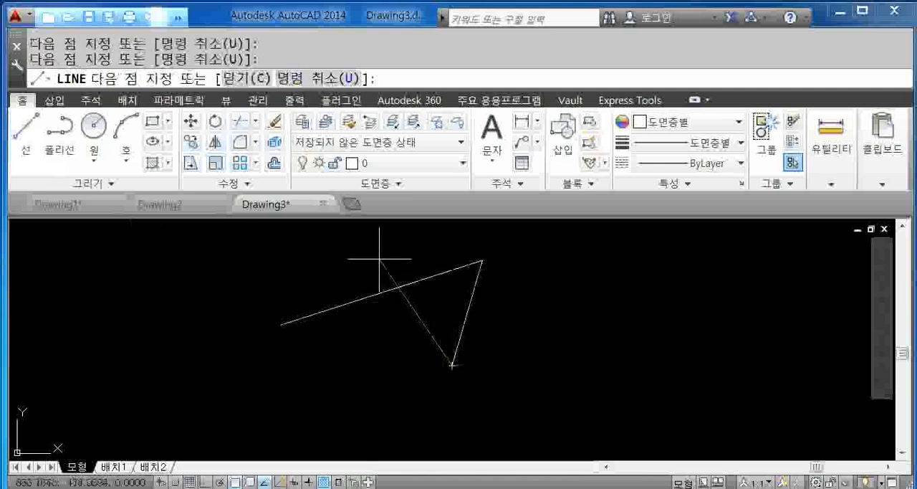
{"action": "left_click", "coordinate": [379, 259]}
{"action": "left_click", "coordinate": [356, 366]}
{"action": "left_click", "coordinate": [509, 329]}
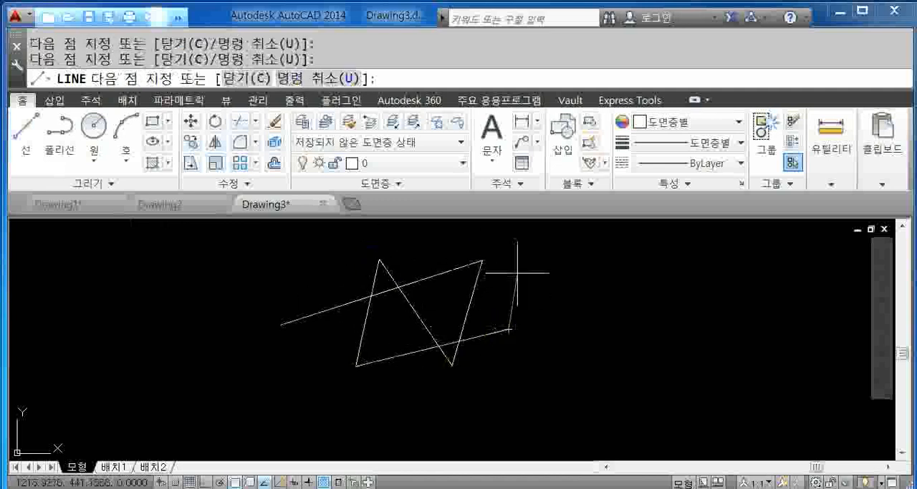
{"action": "left_click", "coordinate": [517, 273]}
{"action": "left_click", "coordinate": [309, 349]}
{"action": "left_click", "coordinate": [309, 280]}
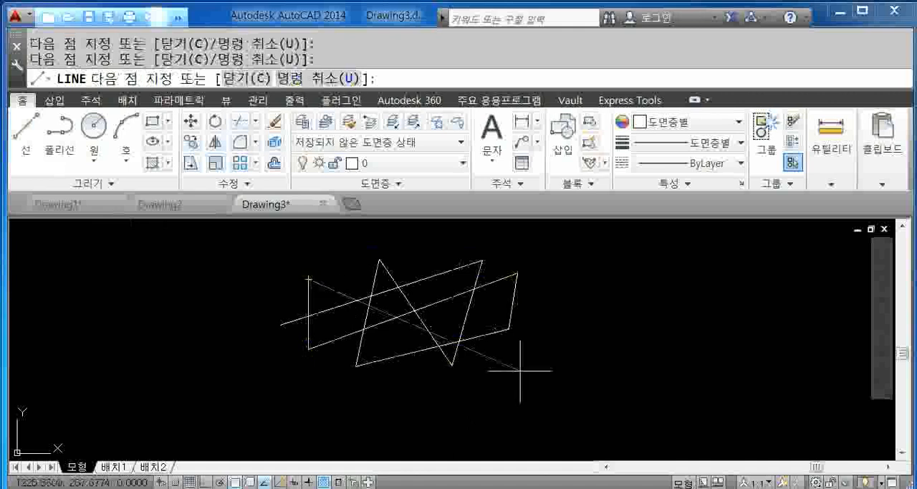
{"action": "key", "text": "Return"}
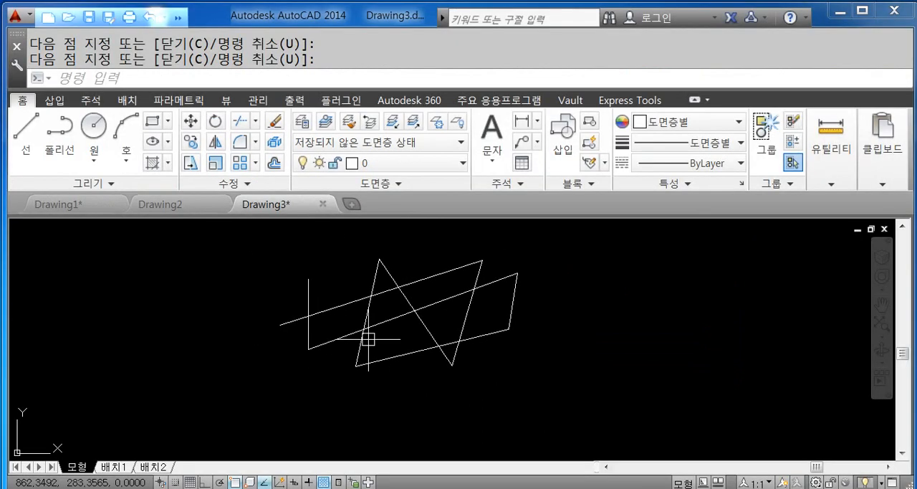
- Examine the zigzag lines by zooming in and out around different points and panning the view across the drawing
{"action": "scroll", "coordinate": [370, 335], "scroll_direction": "up", "scroll_amount": 3}
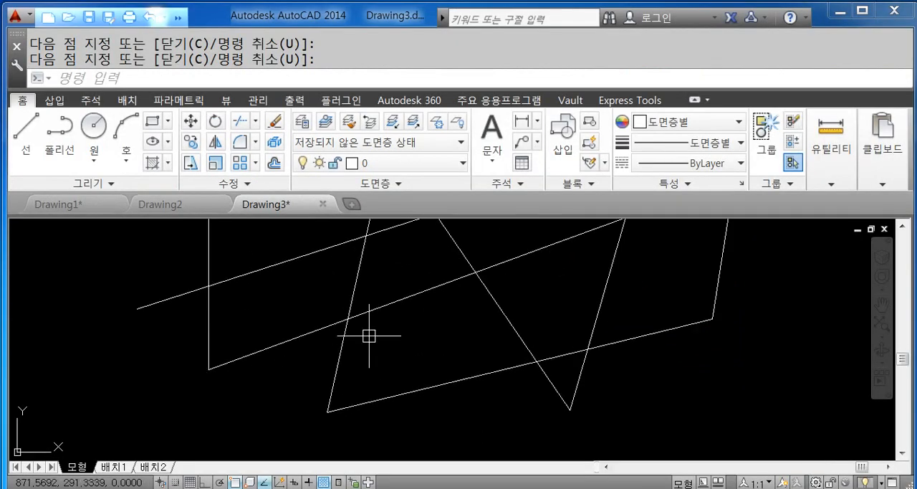
{"action": "scroll", "coordinate": [369, 336], "scroll_direction": "down", "scroll_amount": 4}
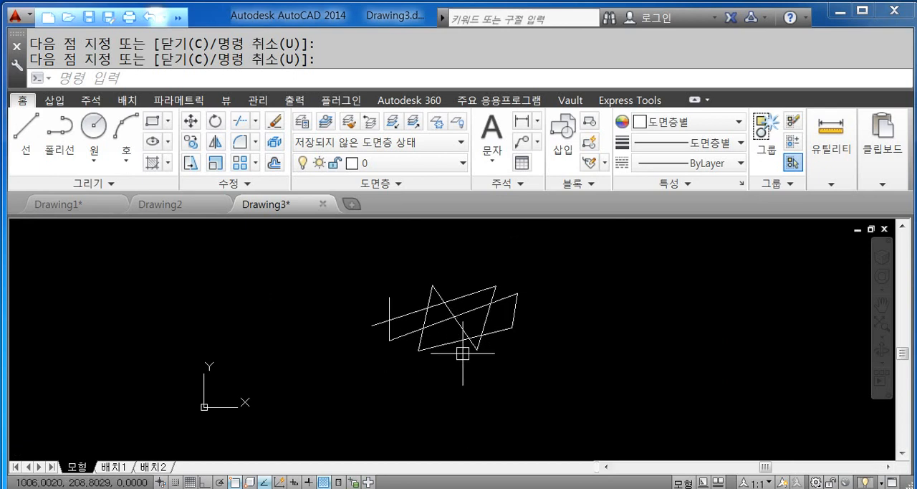
{"action": "middle_click_drag", "start_coordinate": [466, 352], "coordinate": [448, 328]}
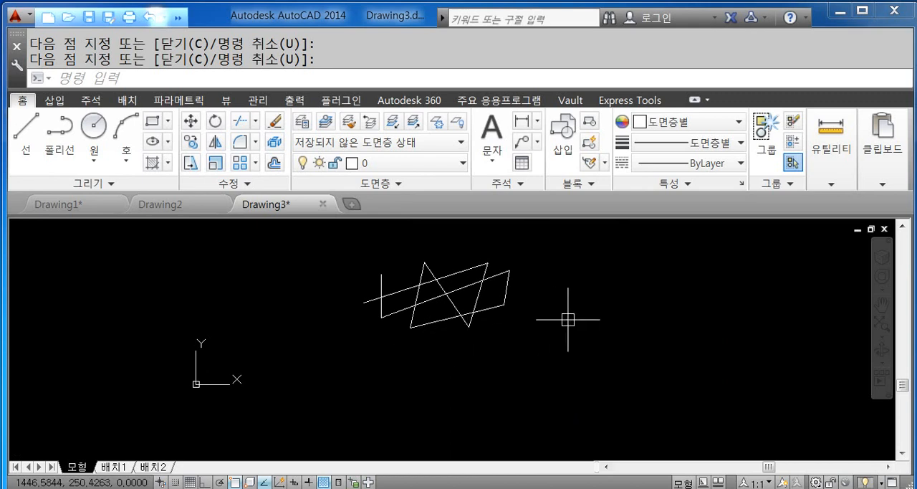
{"action": "scroll", "coordinate": [702, 304], "scroll_direction": "up", "scroll_amount": 4}
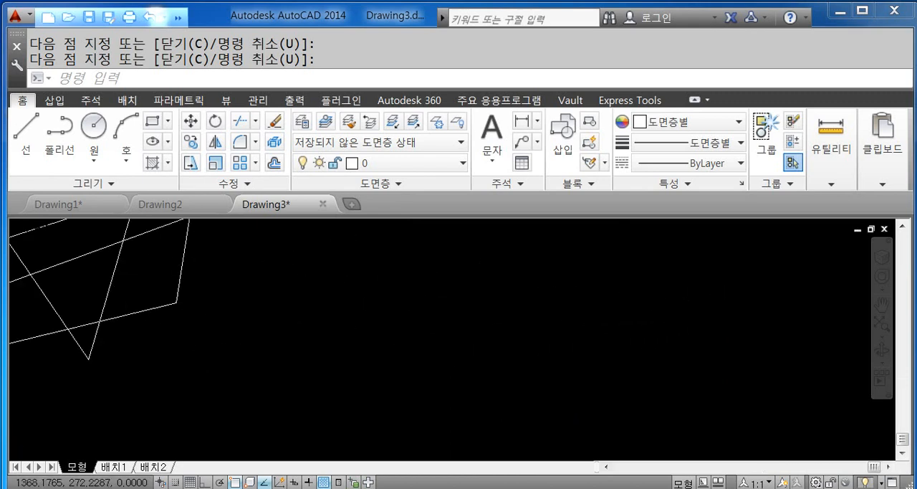
{"action": "scroll", "coordinate": [364, 332], "scroll_direction": "down", "scroll_amount": 3}
{"action": "middle_click_drag", "start_coordinate": [321, 341], "coordinate": [534, 353]}
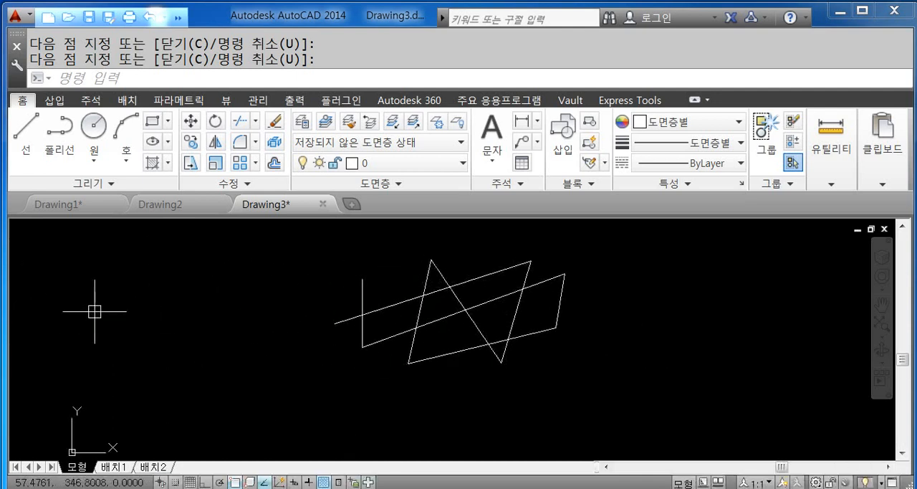
{"action": "scroll", "coordinate": [157, 318], "scroll_direction": "up", "scroll_amount": 4}
{"action": "scroll", "coordinate": [158, 318], "scroll_direction": "down", "scroll_amount": 4}
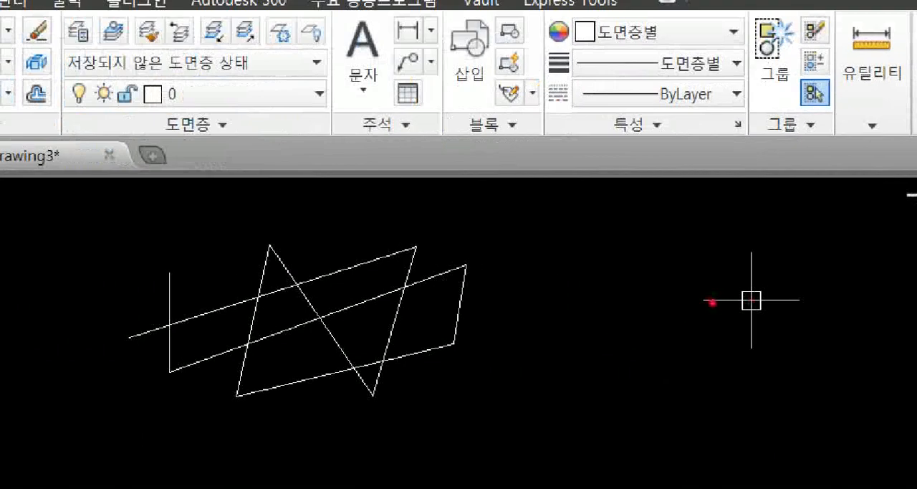
{"action": "left_click_drag", "start_coordinate": [712, 302], "coordinate": [774, 296]}
{"action": "mouse_move", "coordinate": [752, 267]}
{"action": "left_mouse_down"}
{"action": "mouse_move", "coordinate": [750, 313]}
{"action": "mouse_move", "coordinate": [765, 302]}
{"action": "left_mouse_up"}
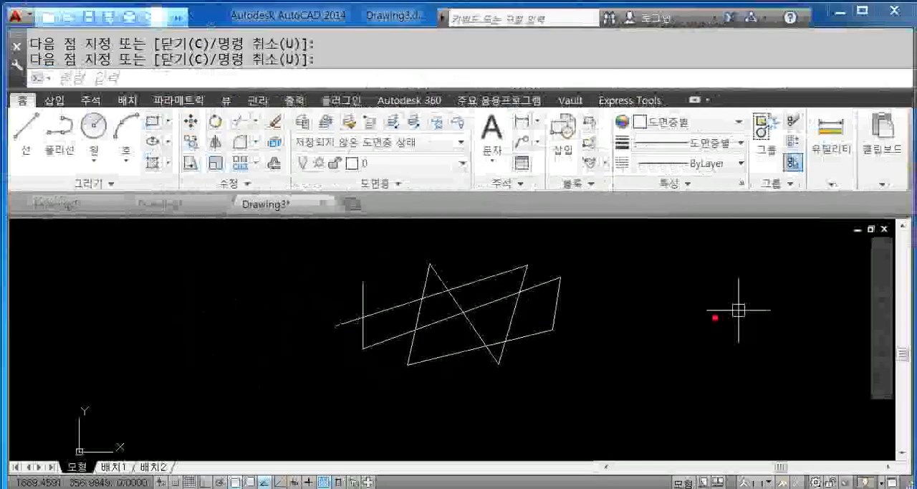
{"action": "mouse_move", "coordinate": [745, 347]}
{"action": "left_mouse_down"}
{"action": "mouse_move", "coordinate": [746, 250]}
{"action": "mouse_move", "coordinate": [767, 351]}
{"action": "left_mouse_up"}
{"action": "mouse_move", "coordinate": [781, 418]}
{"action": "left_mouse_down"}
{"action": "mouse_move", "coordinate": [761, 421]}
{"action": "mouse_move", "coordinate": [796, 174]}
{"action": "mouse_move", "coordinate": [882, 387]}
{"action": "left_mouse_up"}
{"action": "left_click_drag", "start_coordinate": [892, 468], "coordinate": [867, 486]}
{"action": "mouse_move", "coordinate": [623, 487]}
{"action": "left_mouse_down"}
{"action": "mouse_move", "coordinate": [842, 185]}
{"action": "mouse_move", "coordinate": [883, 380]}
{"action": "left_mouse_up"}
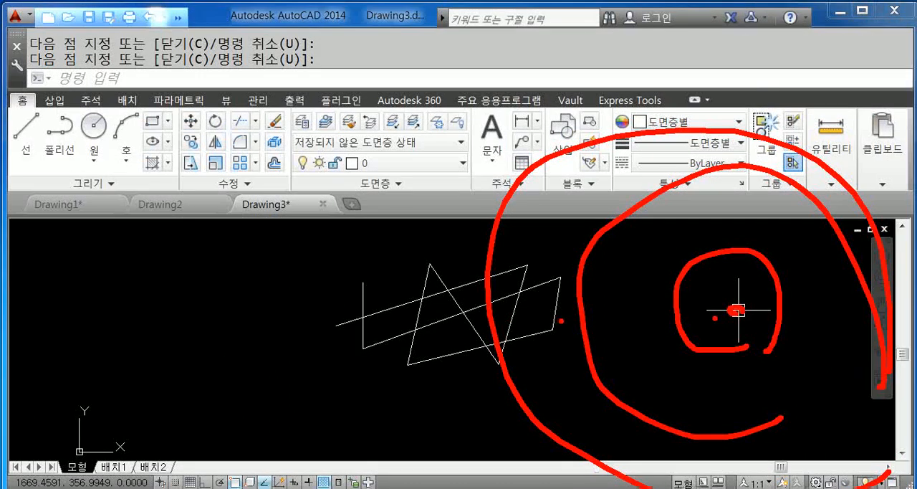
{"action": "key", "text": "Escape"}
- Compare zooming in and out around empty points on either side of the zigzag lines
{"action": "scroll", "coordinate": [733, 304], "scroll_direction": "up", "scroll_amount": 4}
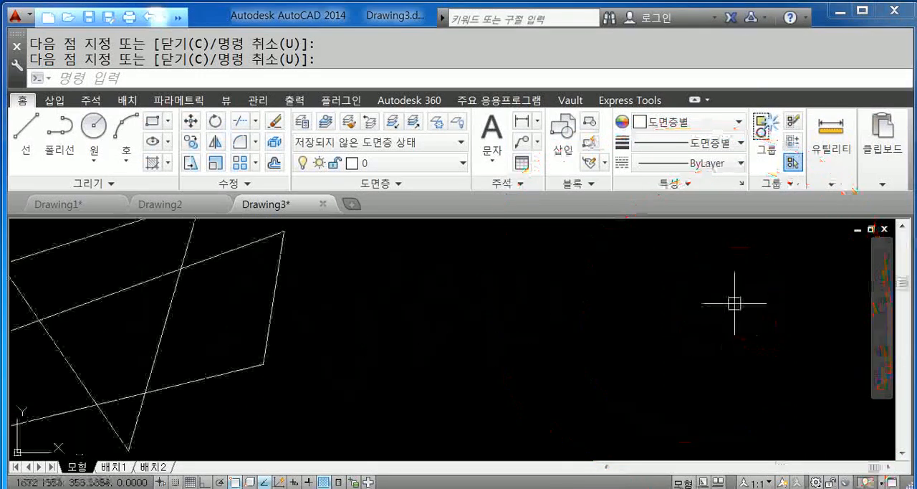
{"action": "scroll", "coordinate": [734, 303], "scroll_direction": "down", "scroll_amount": 5}
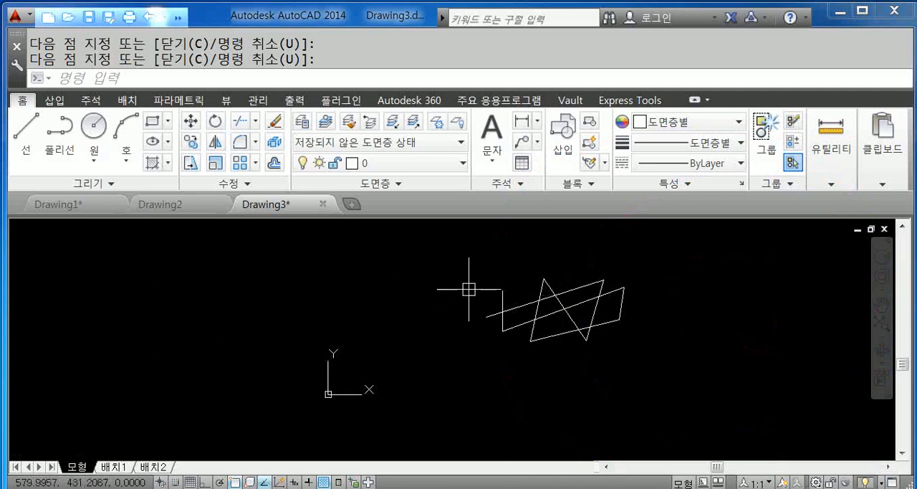
{"action": "scroll", "coordinate": [273, 297], "scroll_direction": "up", "scroll_amount": 4}
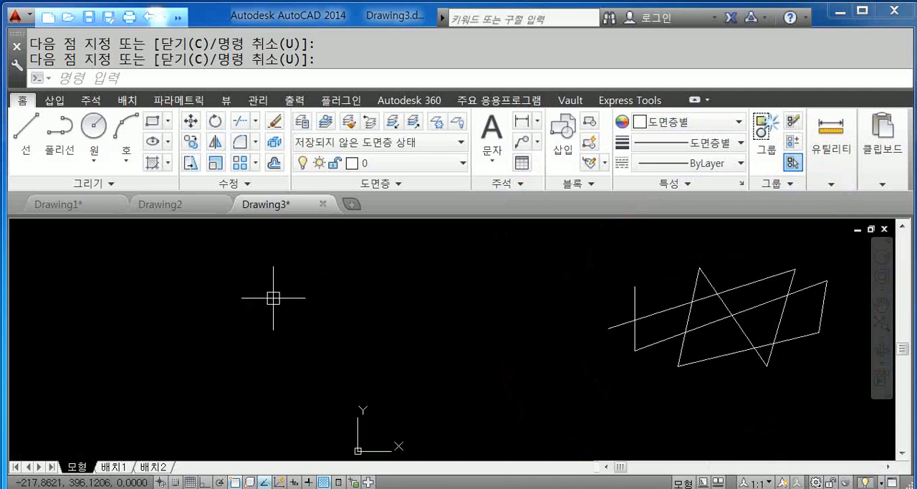
{"action": "scroll", "coordinate": [273, 297], "scroll_direction": "down", "scroll_amount": 4}
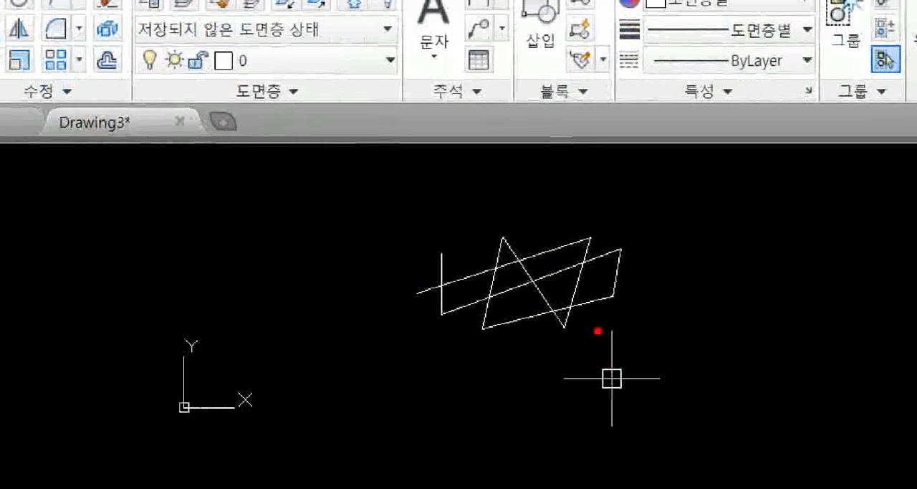
{"action": "mouse_move", "coordinate": [599, 331]}
{"action": "left_mouse_down"}
{"action": "mouse_move", "coordinate": [573, 206]}
{"action": "mouse_move", "coordinate": [579, 339]}
{"action": "left_mouse_up"}
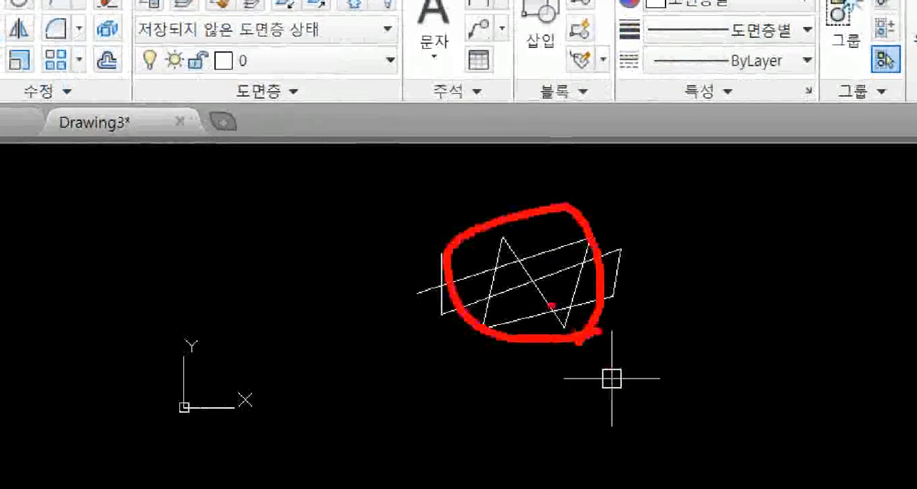
{"action": "mouse_move", "coordinate": [372, 326]}
{"action": "left_mouse_down"}
{"action": "mouse_move", "coordinate": [307, 280]}
{"action": "mouse_move", "coordinate": [401, 333]}
{"action": "left_mouse_up"}
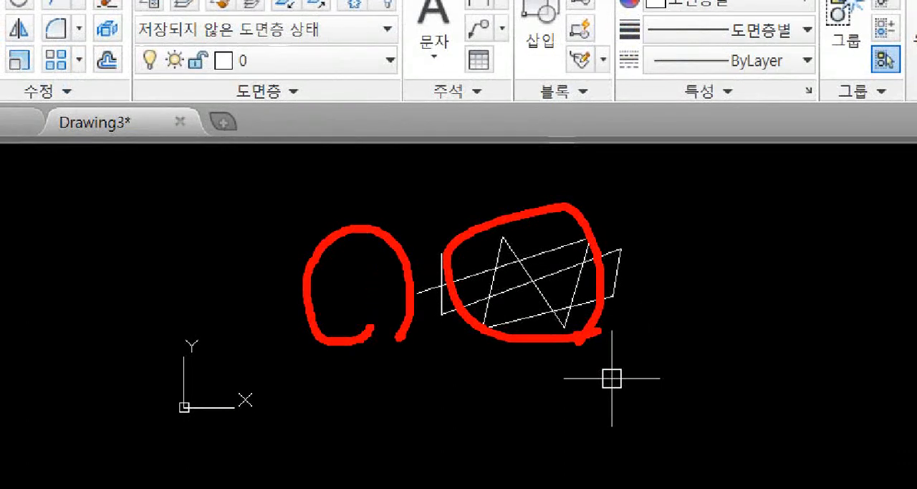
{"action": "key", "text": "Escape"}
- Pan the view to bring the zigzag lines closer to the middle of the drawing area
{"action": "middle_click_drag", "start_coordinate": [697, 278], "coordinate": [697, 278]}
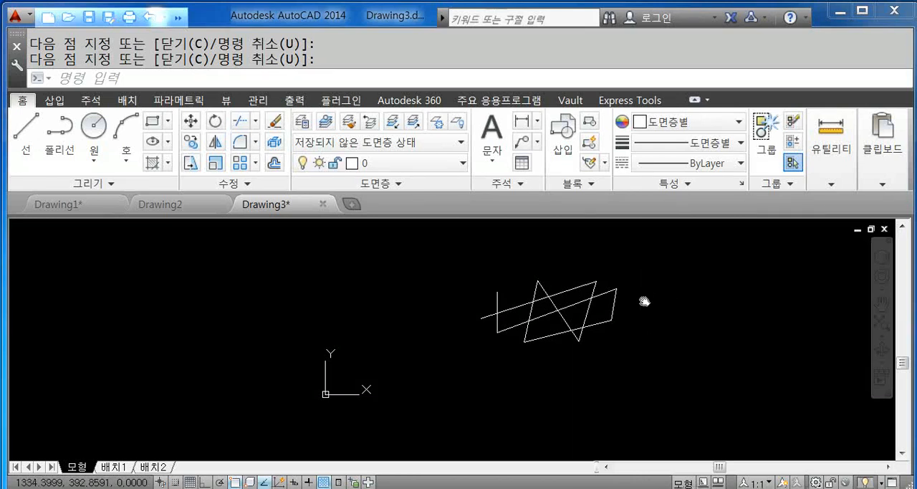
{"action": "mouse_move", "coordinate": [644, 301]}
{"action": "left_mouse_down"}
{"action": "mouse_move", "coordinate": [433, 237]}
{"action": "mouse_move", "coordinate": [348, 359]}
{"action": "mouse_move", "coordinate": [575, 343]}
{"action": "mouse_move", "coordinate": [629, 330]}
{"action": "mouse_move", "coordinate": [546, 352]}
{"action": "left_mouse_up"}
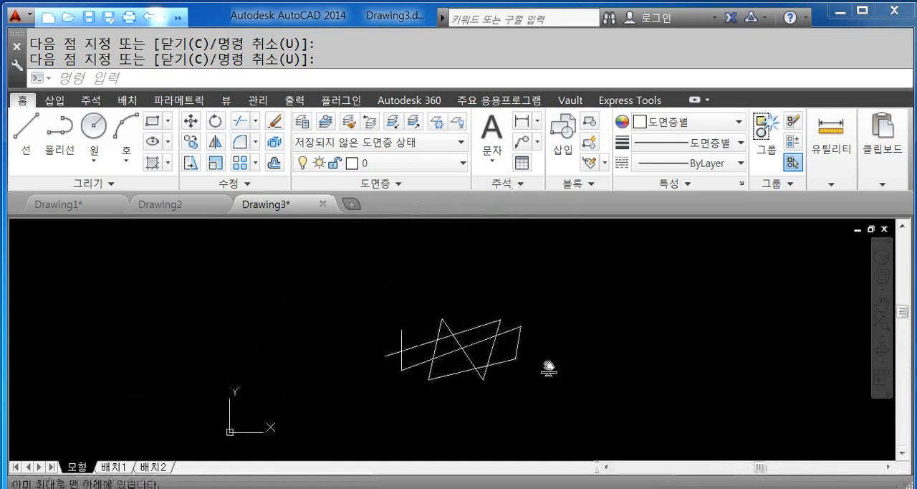
{"action": "key", "text": "Escape"}
{"action": "mouse_move", "coordinate": [557, 353]}
{"action": "middle_mouse_down"}
{"action": "mouse_move", "coordinate": [544, 368]}
{"action": "mouse_move", "coordinate": [494, 242]}
{"action": "mouse_move", "coordinate": [542, 344]}
{"action": "mouse_move", "coordinate": [627, 348]}
{"action": "mouse_move", "coordinate": [610, 231]}
{"action": "mouse_move", "coordinate": [502, 289]}
{"action": "mouse_move", "coordinate": [559, 313]}
{"action": "middle_mouse_up"}
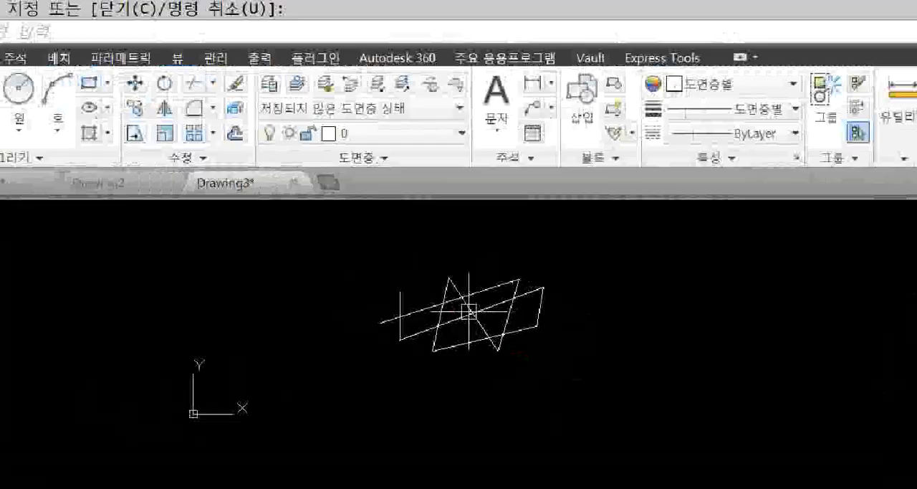
- Zoom repeatedly in and out over the zigzag lines, finishing zoomed in on an empty area just below them
{"action": "scroll", "coordinate": [469, 311], "scroll_direction": "up", "scroll_amount": 5}
{"action": "scroll", "coordinate": [471, 312], "scroll_direction": "down", "scroll_amount": 6}
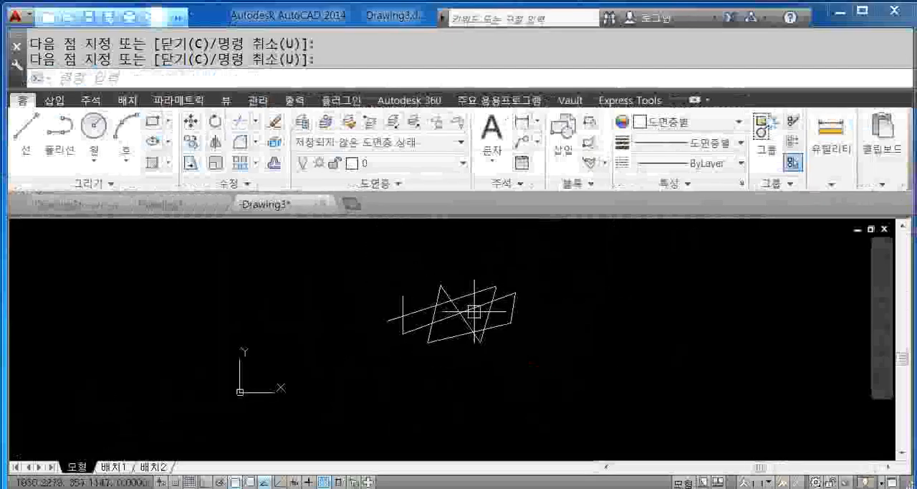
{"action": "scroll", "coordinate": [446, 311], "scroll_direction": "up", "scroll_amount": 5}
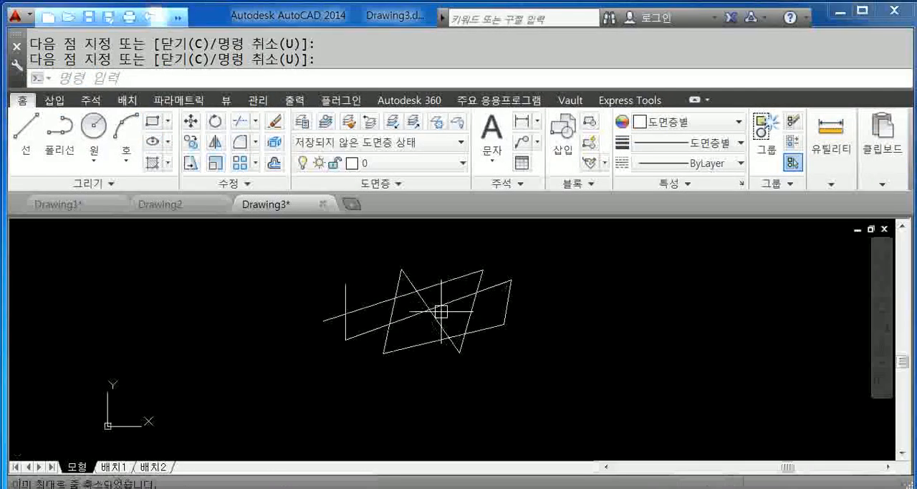
{"action": "scroll", "coordinate": [440, 311], "scroll_direction": "up", "scroll_amount": 2}
{"action": "scroll", "coordinate": [440, 311], "scroll_direction": "down", "scroll_amount": 5}
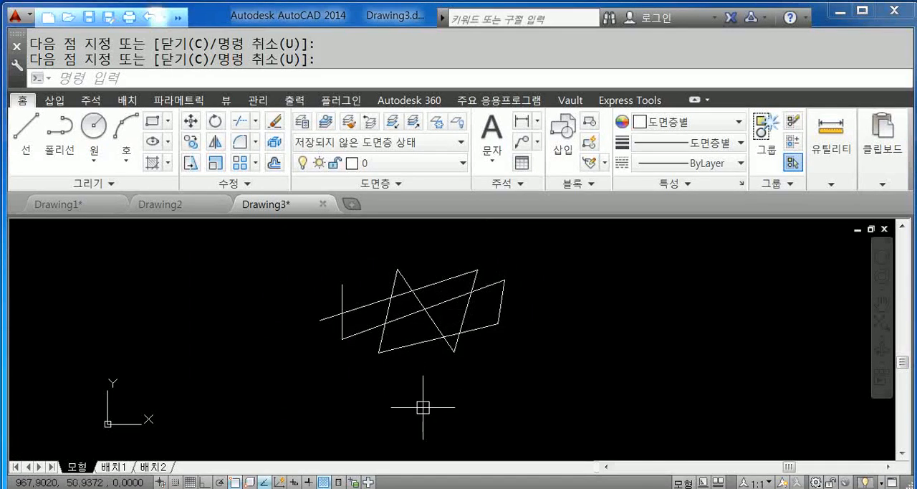
{"action": "scroll", "coordinate": [412, 398], "scroll_direction": "up", "scroll_amount": 4}
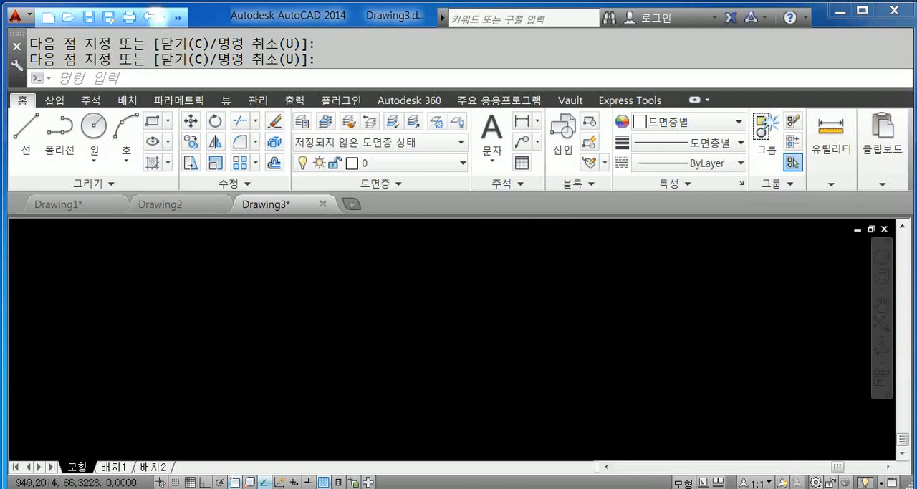
{"action": "scroll", "coordinate": [429, 373], "scroll_direction": "down", "scroll_amount": 3}
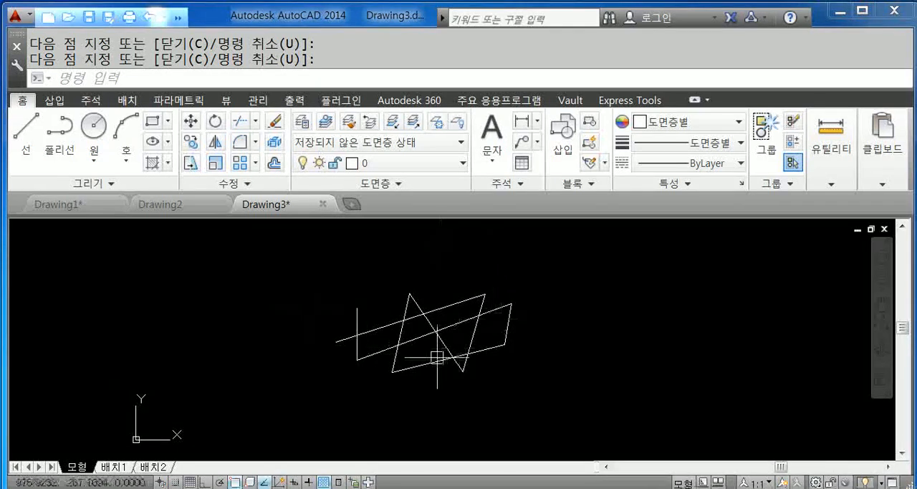
{"action": "scroll", "coordinate": [440, 387], "scroll_direction": "up", "scroll_amount": 5}
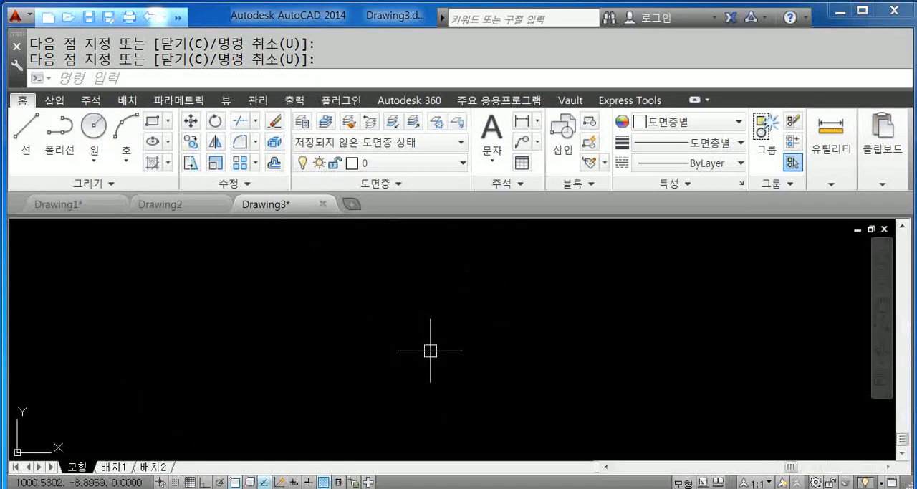
{"action": "scroll", "coordinate": [438, 349], "scroll_direction": "up", "scroll_amount": 2}
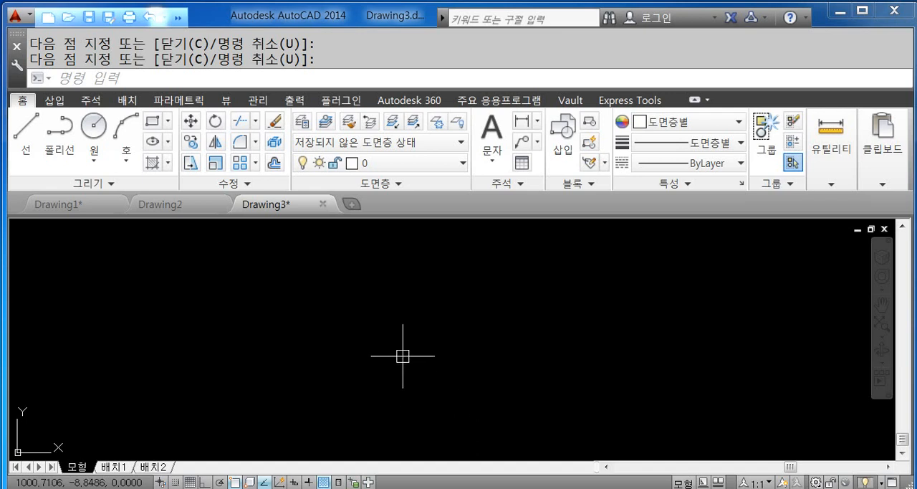
- Zoom to the drawing's extents to fit all the lines, repeating it from a zoomed-out and a zoomed-in view
{"action": "middle_click", "coordinate": [417, 332]}
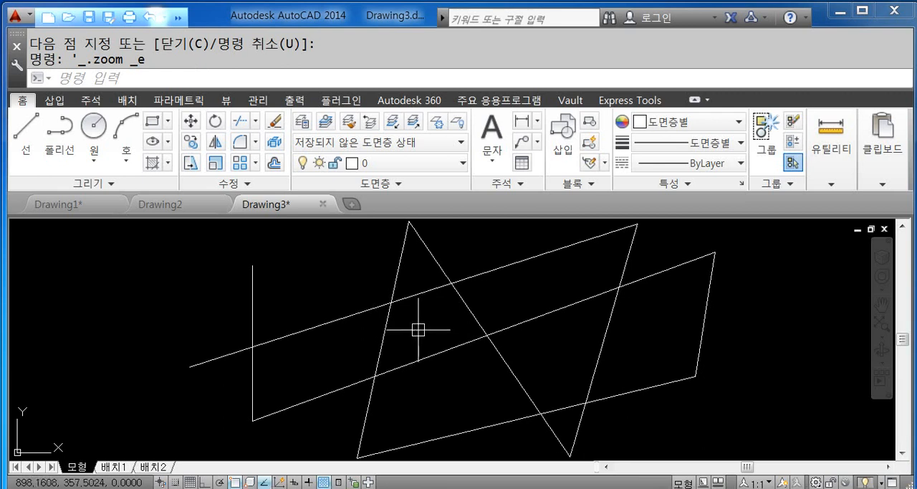
{"action": "scroll", "coordinate": [433, 337], "scroll_direction": "down", "scroll_amount": 5}
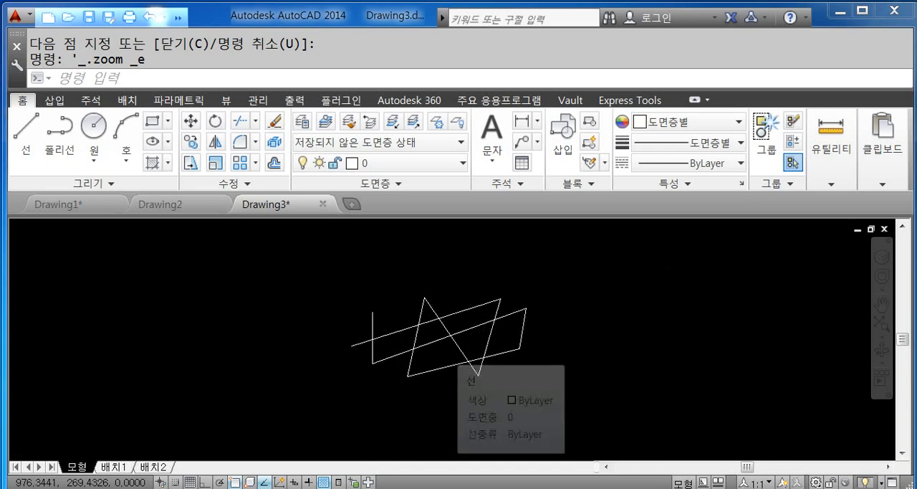
{"action": "middle_click", "coordinate": [530, 368]}
{"action": "middle_click", "coordinate": [531, 368]}
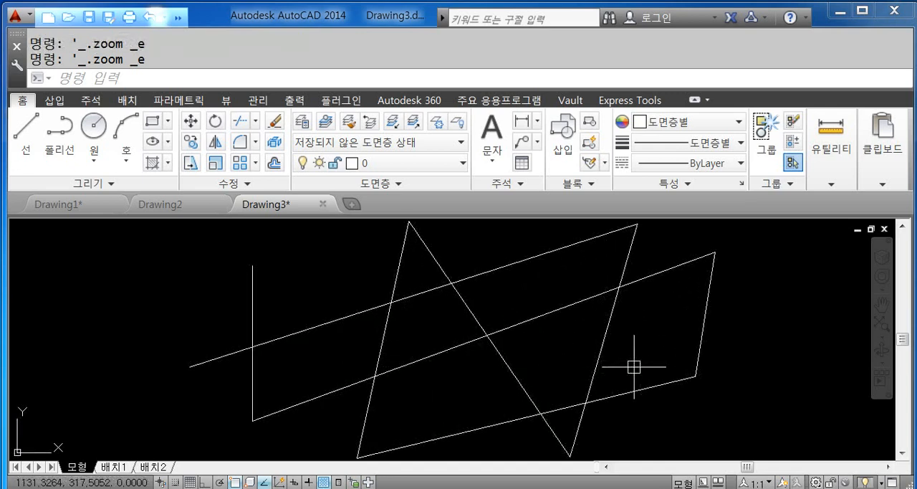
{"action": "scroll", "coordinate": [508, 383], "scroll_direction": "up", "scroll_amount": 5}
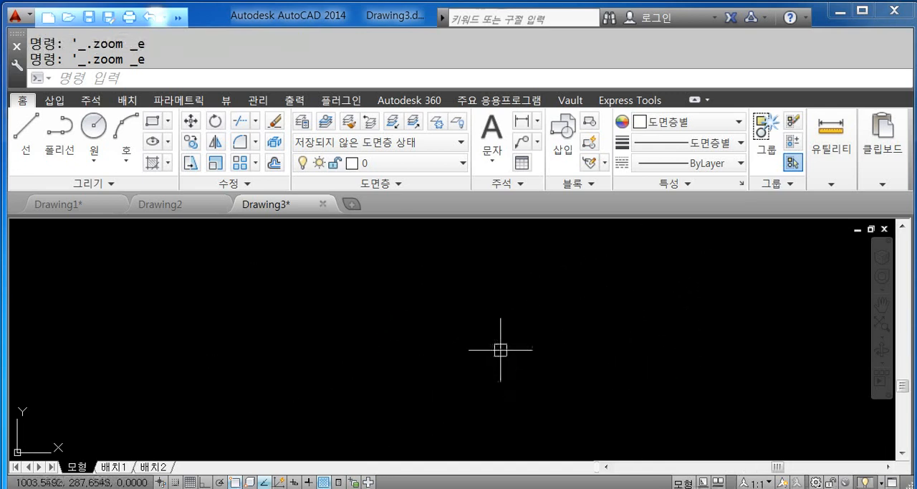
{"action": "scroll", "coordinate": [500, 349], "scroll_direction": "down", "scroll_amount": 5}
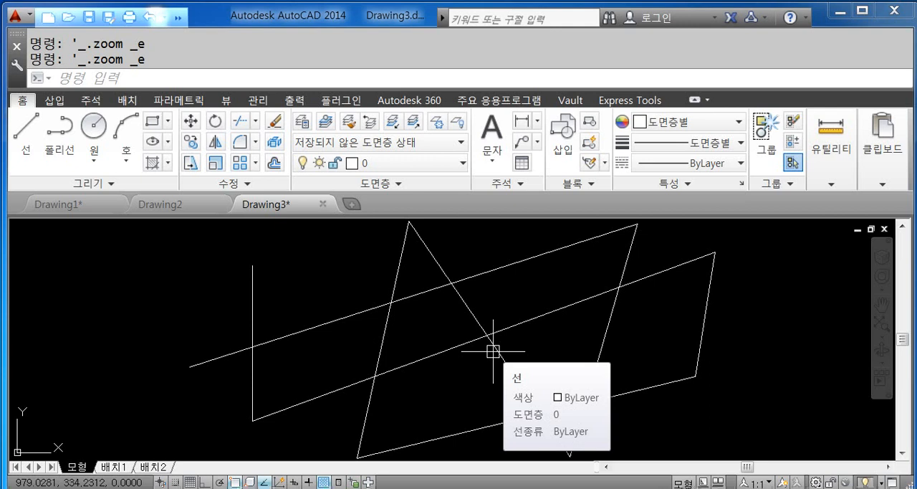
{"action": "scroll", "coordinate": [493, 351], "scroll_direction": "down", "scroll_amount": 5}
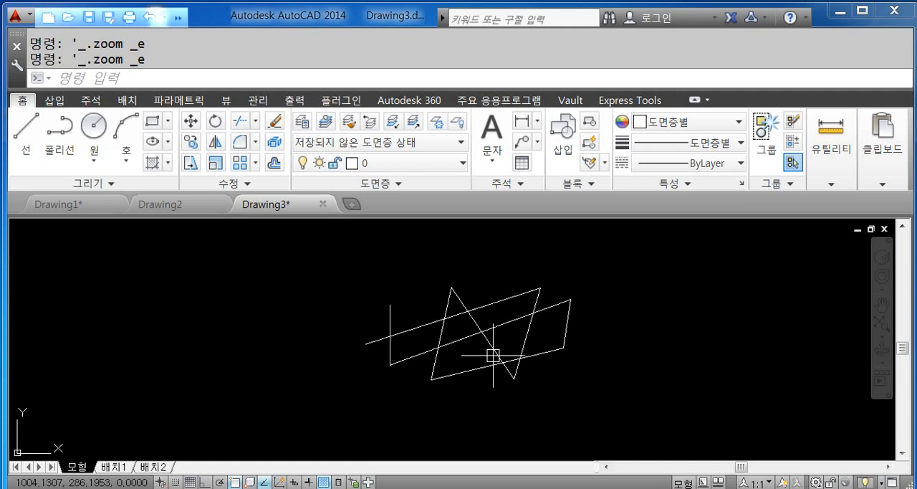
- Pan the view sideways to free empty drawing space beside the zigzag lines
{"action": "middle_click_drag", "start_coordinate": [561, 364], "coordinate": [424, 364]}
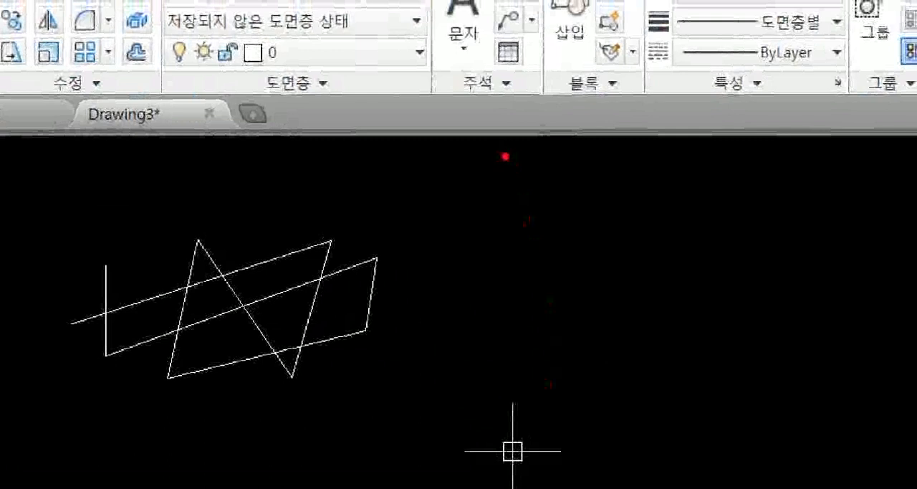
{"action": "mouse_move", "coordinate": [505, 156]}
{"action": "left_mouse_down"}
{"action": "mouse_move", "coordinate": [504, 209]}
{"action": "mouse_move", "coordinate": [542, 218]}
{"action": "mouse_move", "coordinate": [450, 152]}
{"action": "mouse_move", "coordinate": [581, 219]}
{"action": "left_mouse_up"}
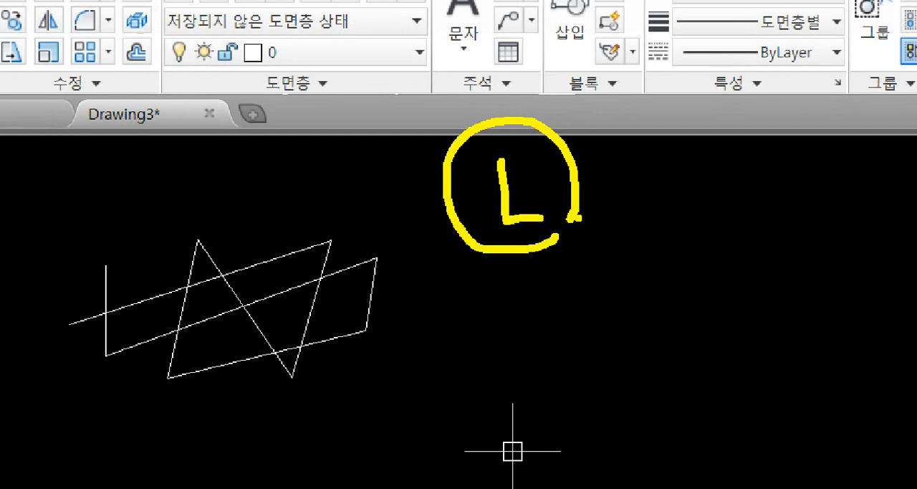
{"action": "mouse_move", "coordinate": [641, 169]}
{"action": "left_mouse_down"}
{"action": "mouse_move", "coordinate": [710, 157]}
{"action": "mouse_move", "coordinate": [657, 218]}
{"action": "mouse_move", "coordinate": [708, 220]}
{"action": "left_mouse_up"}
{"action": "left_click_drag", "start_coordinate": [652, 189], "coordinate": [728, 188]}
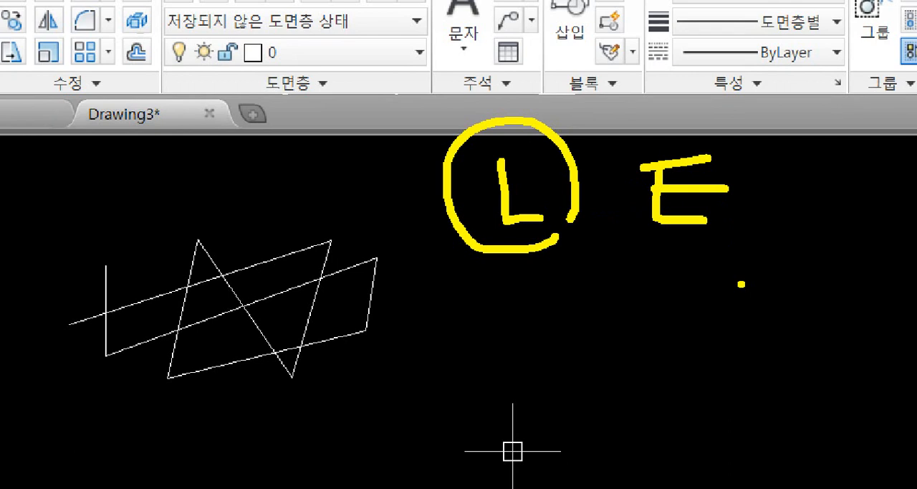
{"action": "left_click_drag", "start_coordinate": [764, 192], "coordinate": [766, 225]}
{"action": "mouse_move", "coordinate": [778, 214]}
{"action": "left_mouse_down"}
{"action": "mouse_move", "coordinate": [820, 210]}
{"action": "mouse_move", "coordinate": [857, 227]}
{"action": "left_mouse_up"}
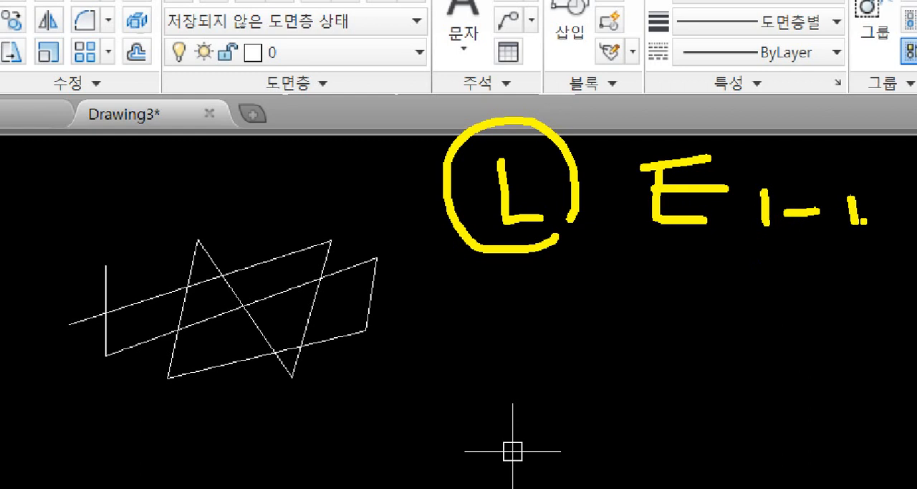
{"action": "left_click_drag", "start_coordinate": [846, 190], "coordinate": [878, 228]}
{"action": "mouse_move", "coordinate": [748, 266]}
{"action": "left_mouse_down"}
{"action": "mouse_move", "coordinate": [761, 297]}
{"action": "mouse_move", "coordinate": [797, 283]}
{"action": "mouse_move", "coordinate": [880, 303]}
{"action": "left_mouse_up"}
{"action": "mouse_move", "coordinate": [885, 272]}
{"action": "left_mouse_down"}
{"action": "mouse_move", "coordinate": [888, 308]}
{"action": "mouse_move", "coordinate": [897, 285]}
{"action": "mouse_move", "coordinate": [852, 248]}
{"action": "mouse_move", "coordinate": [915, 288]}
{"action": "left_mouse_up"}
{"action": "mouse_move", "coordinate": [736, 336]}
{"action": "left_mouse_down"}
{"action": "mouse_move", "coordinate": [769, 346]}
{"action": "mouse_move", "coordinate": [762, 372]}
{"action": "left_mouse_up"}
{"action": "left_click_drag", "start_coordinate": [778, 358], "coordinate": [792, 390]}
{"action": "mouse_move", "coordinate": [791, 367]}
{"action": "left_mouse_down"}
{"action": "mouse_move", "coordinate": [811, 361]}
{"action": "mouse_move", "coordinate": [812, 376]}
{"action": "left_mouse_up"}
{"action": "left_click_drag", "start_coordinate": [818, 361], "coordinate": [851, 368]}
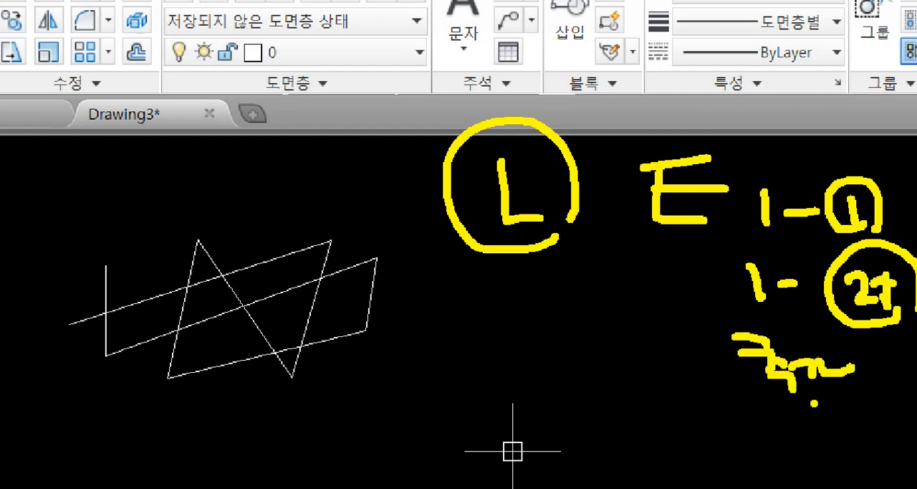
{"action": "left_click_drag", "start_coordinate": [780, 414], "coordinate": [792, 430]}
{"action": "left_click_drag", "start_coordinate": [786, 422], "coordinate": [824, 440]}
{"action": "left_click_drag", "start_coordinate": [817, 431], "coordinate": [841, 443]}
{"action": "left_click_drag", "start_coordinate": [842, 410], "coordinate": [850, 440]}
{"action": "left_click_drag", "start_coordinate": [844, 431], "coordinate": [855, 445]}
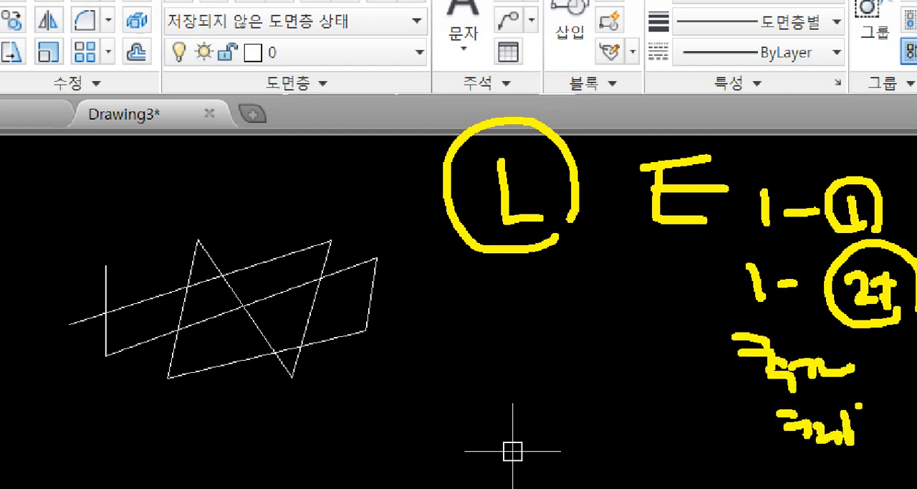
{"action": "left_click_drag", "start_coordinate": [854, 411], "coordinate": [863, 426]}
{"action": "mouse_move", "coordinate": [864, 410]}
{"action": "left_mouse_down"}
{"action": "mouse_move", "coordinate": [880, 414]}
{"action": "mouse_move", "coordinate": [881, 438]}
{"action": "mouse_move", "coordinate": [682, 307]}
{"action": "mouse_move", "coordinate": [802, 100]}
{"action": "mouse_move", "coordinate": [916, 394]}
{"action": "mouse_move", "coordinate": [914, 488]}
{"action": "left_mouse_up"}
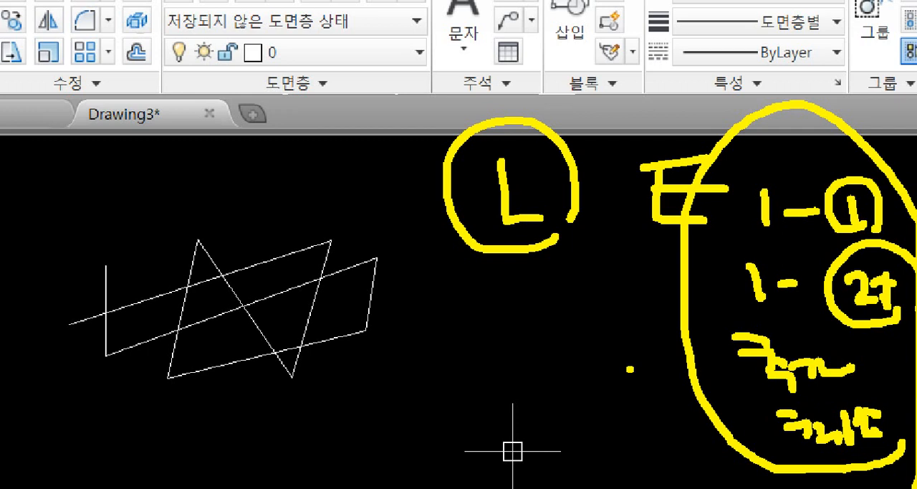
{"action": "key", "text": "Escape"}
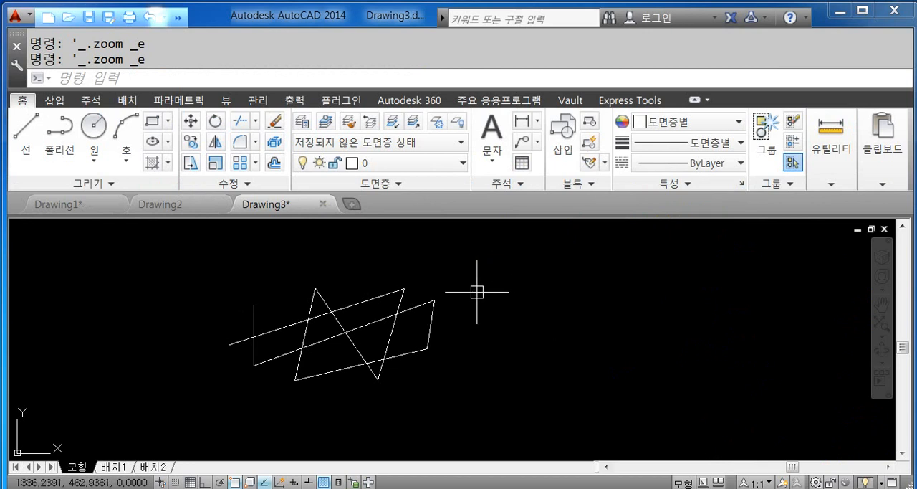
- Open the command alias file acad.pgp for editing in Notepad
{"action": "left_click", "coordinate": [261, 103]}
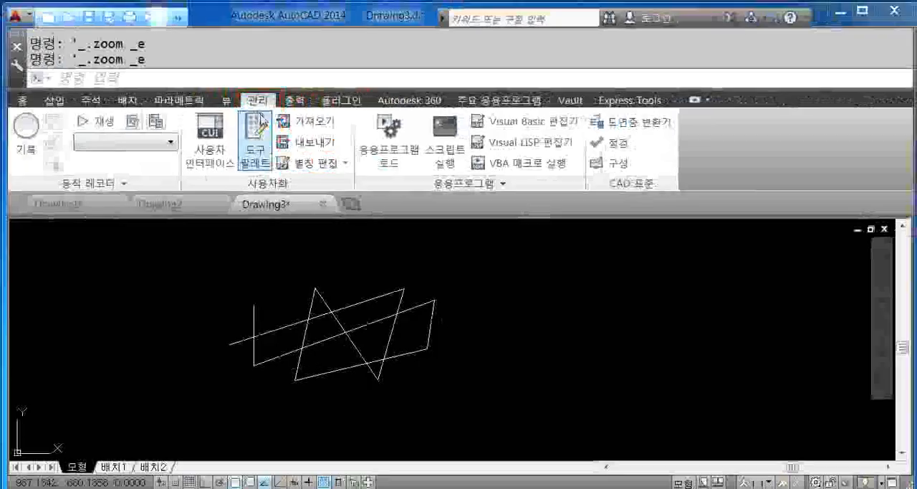
{"action": "left_click", "coordinate": [433, 323]}
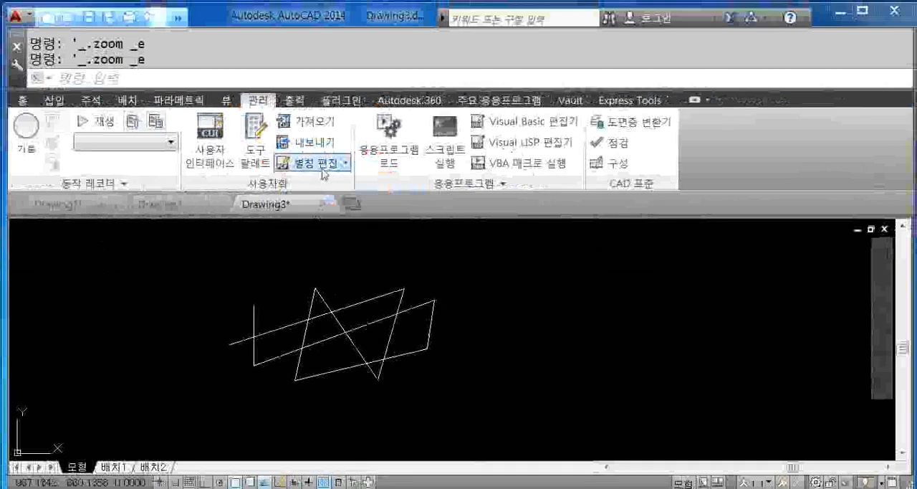
{"action": "left_click", "coordinate": [316, 125]}
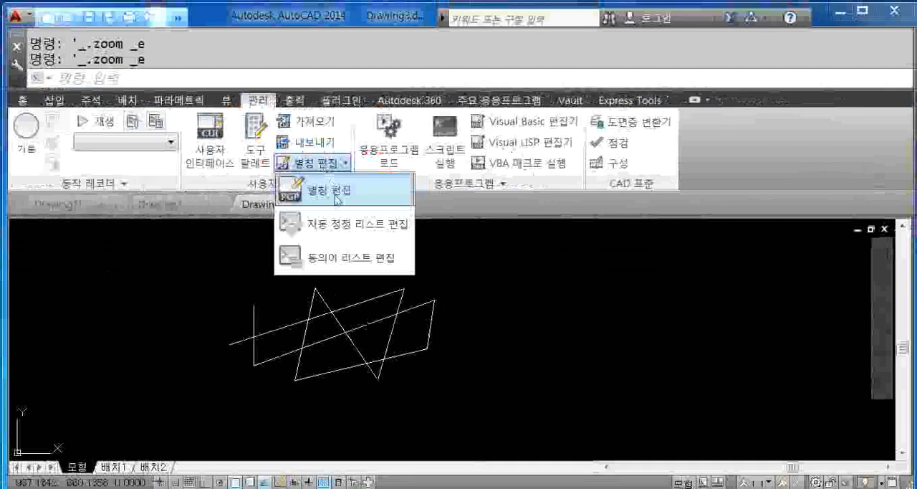
{"action": "left_click", "coordinate": [331, 191]}
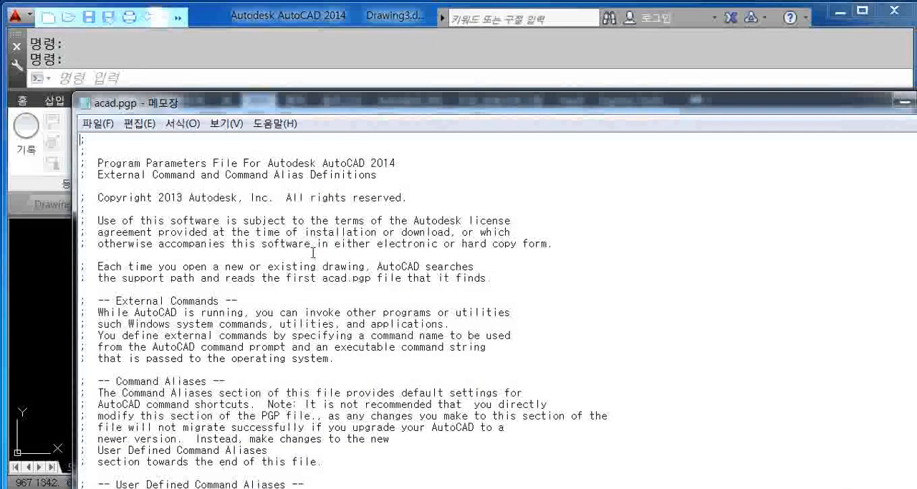
- Look through the alias list in acad.pgp to find the entry for the LINE command
{"action": "scroll", "coordinate": [299, 230], "scroll_direction": "down", "scroll_amount": 20}
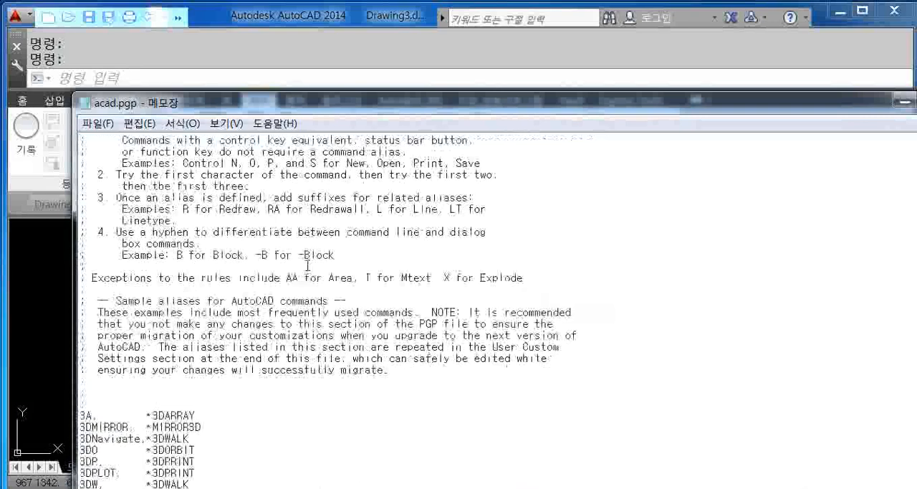
{"action": "scroll", "coordinate": [293, 280], "scroll_direction": "down", "scroll_amount": 14}
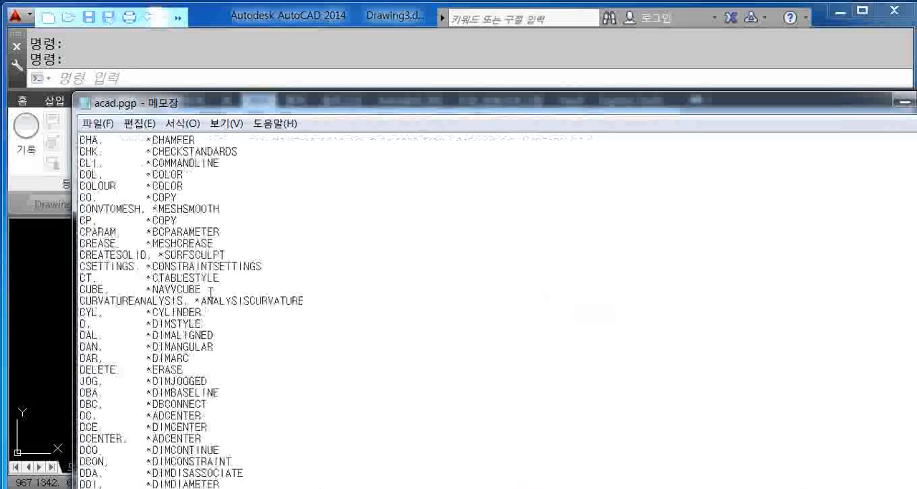
{"action": "scroll", "coordinate": [133, 330], "scroll_direction": "down", "scroll_amount": 20}
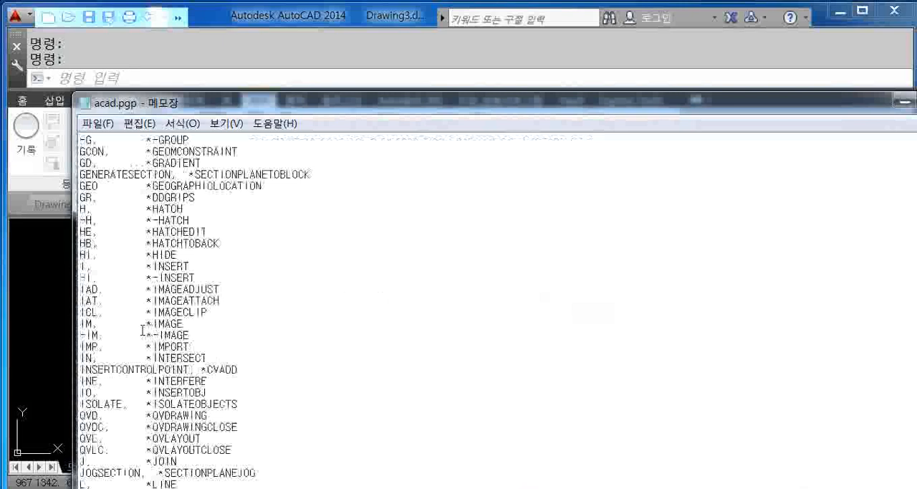
{"action": "scroll", "coordinate": [143, 329], "scroll_direction": "down", "scroll_amount": 6}
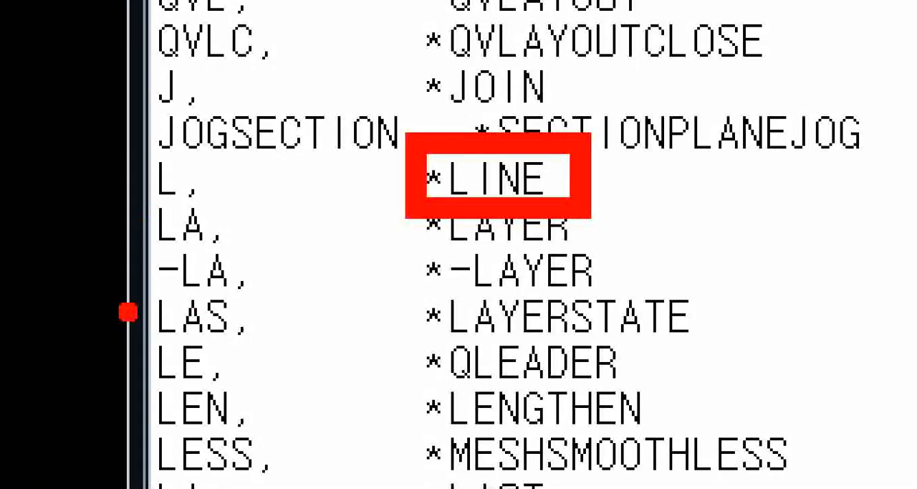
{"action": "left_click_drag", "start_coordinate": [151, 205], "coordinate": [196, 206], "text": "ctrl"}
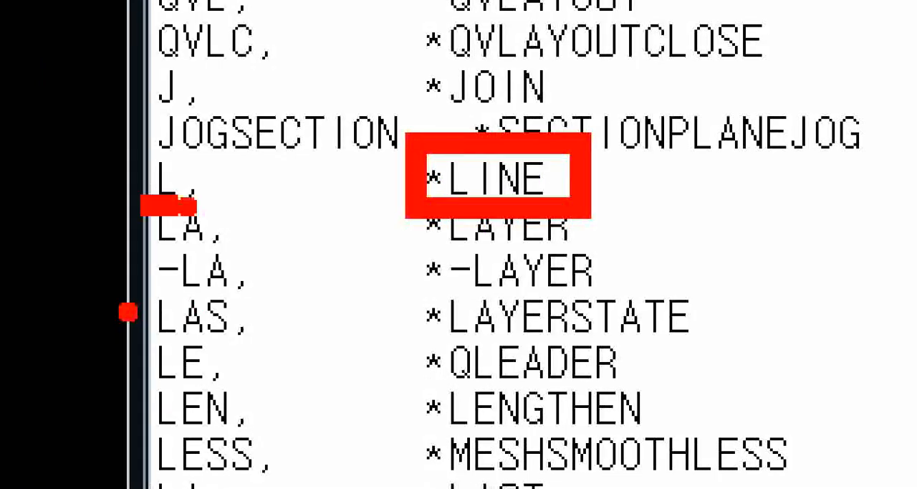
{"action": "key", "text": "Escape"}
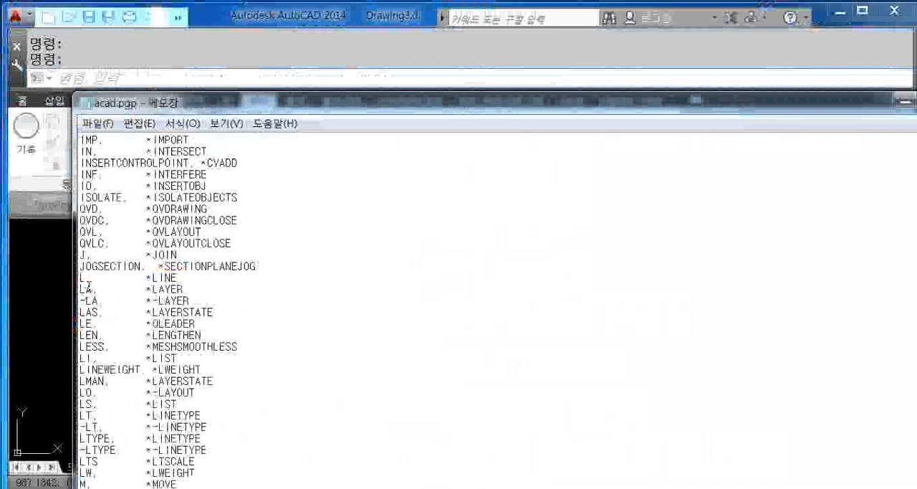
- Try changing the LINE command's alias to LI in acad.pgp, and restore it to L
{"action": "left_click", "coordinate": [85, 279]}
{"action": "type", "text": "I"}
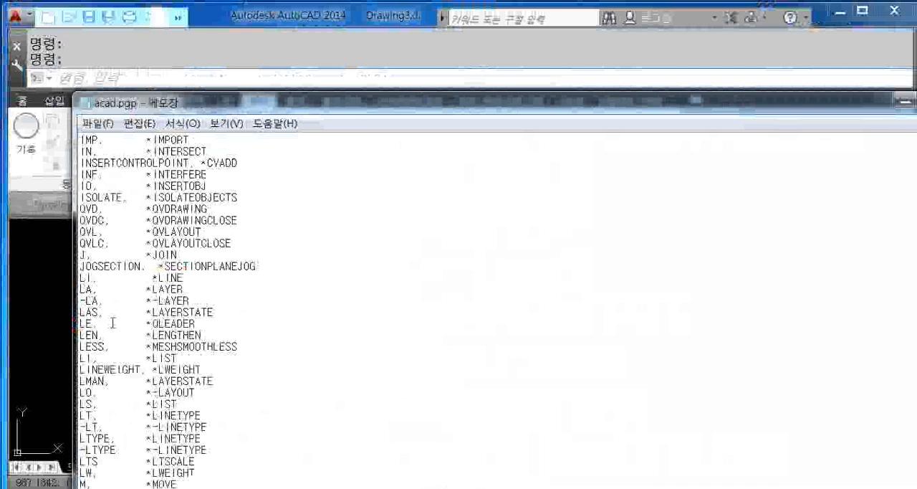
{"action": "key", "text": "ctrl+1"}
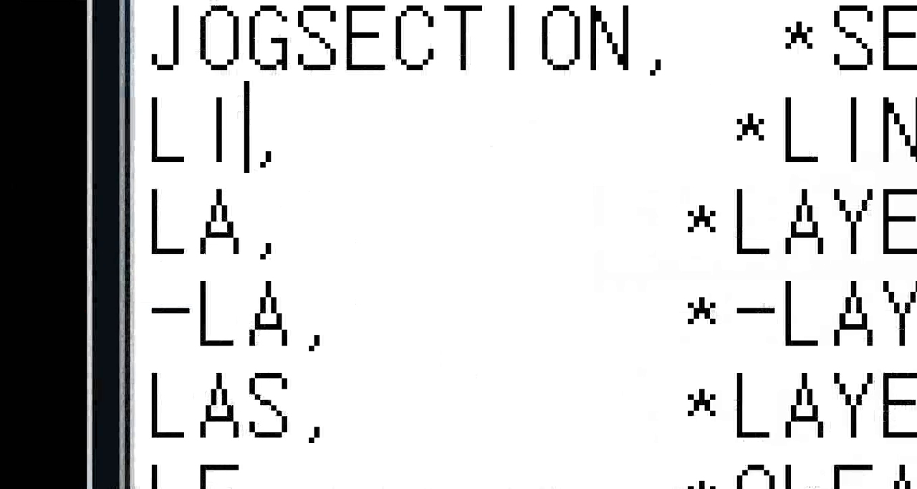
{"action": "key", "text": "Escape"}
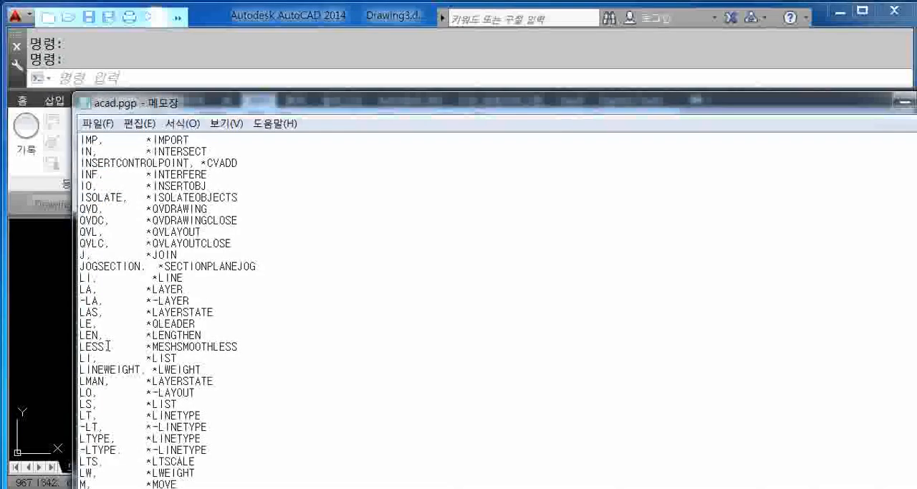
{"action": "key", "text": "ctrl+1"}
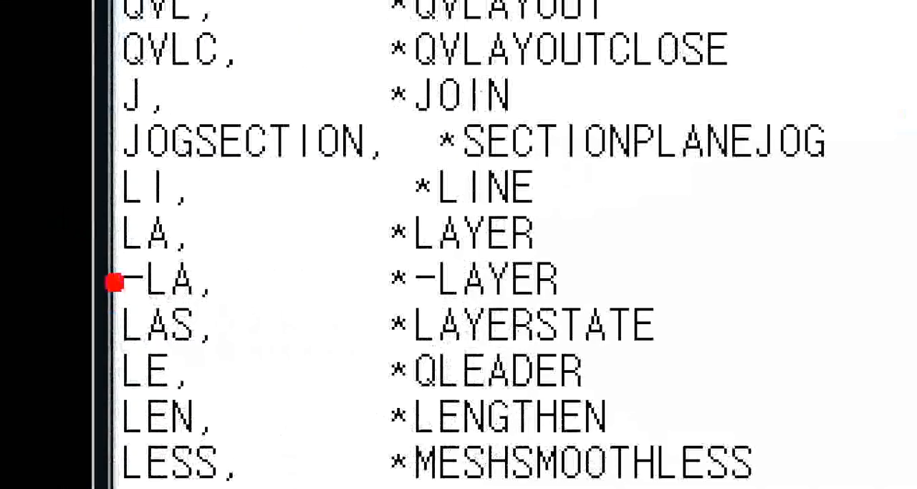
{"action": "left_click_drag", "start_coordinate": [101, 215], "coordinate": [544, 149], "text": "ctrl"}
{"action": "key", "text": "Escape"}
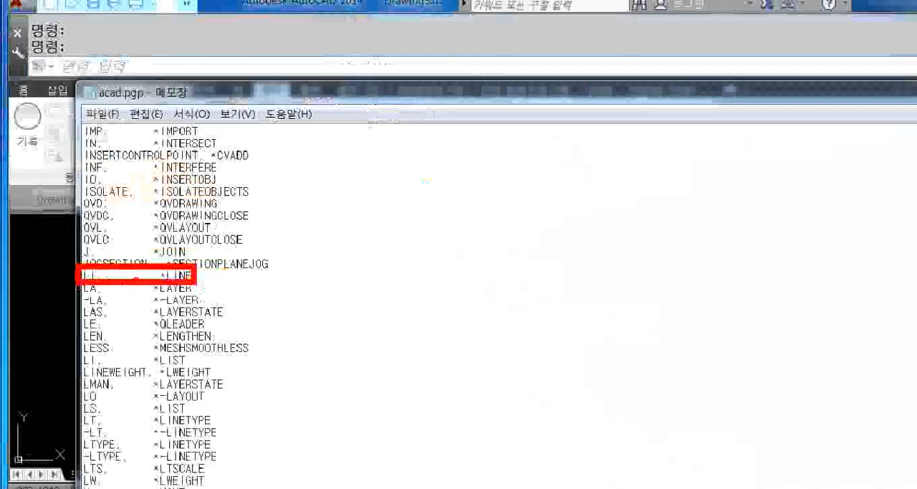
{"action": "key", "text": "ctrl+1"}
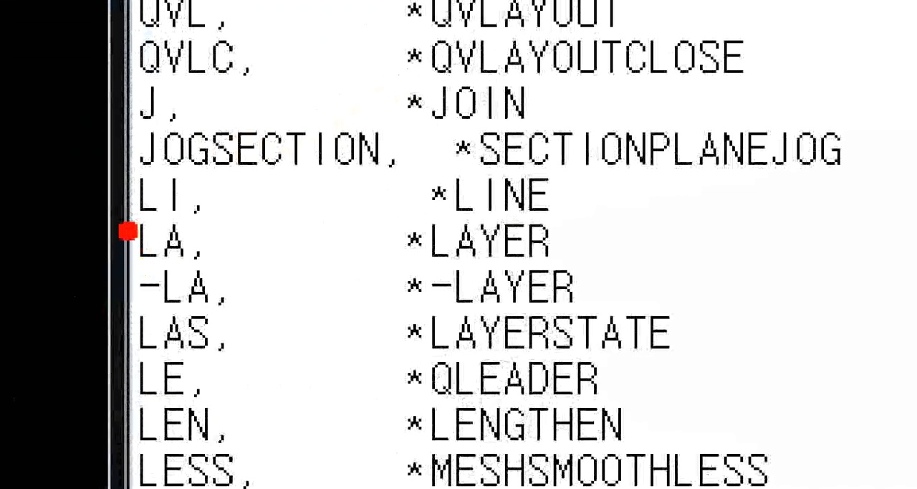
{"action": "left_click_drag", "start_coordinate": [116, 173], "coordinate": [207, 237], "text": "ctrl"}
{"action": "left_click_drag", "start_coordinate": [207, 174], "coordinate": [213, 144], "text": "ctrl"}
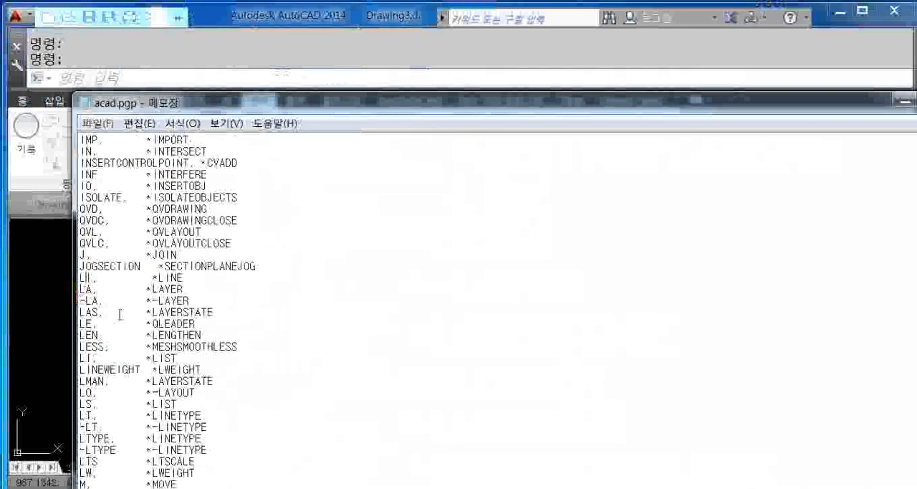
{"action": "key", "text": "BackSpace"}
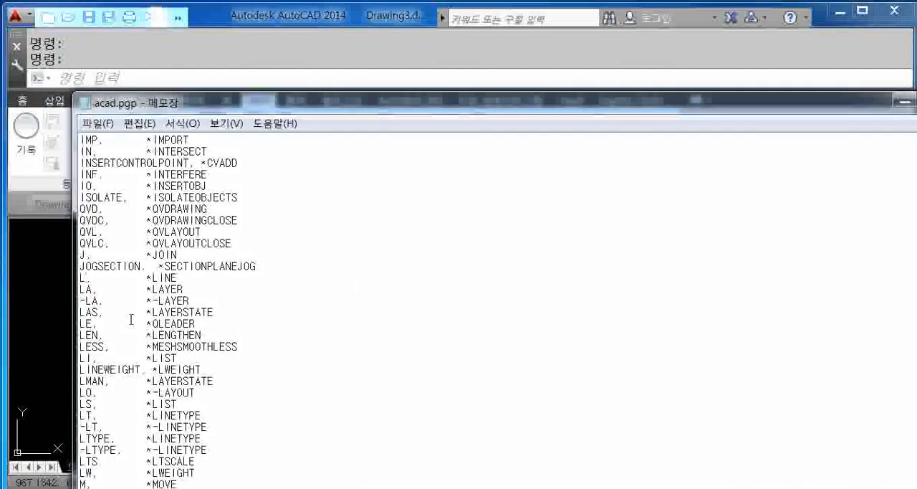
- Close acad.pgp without saving and return to the drawing with the basic drawing tools displayed
{"action": "double_click", "coordinate": [582, 103]}
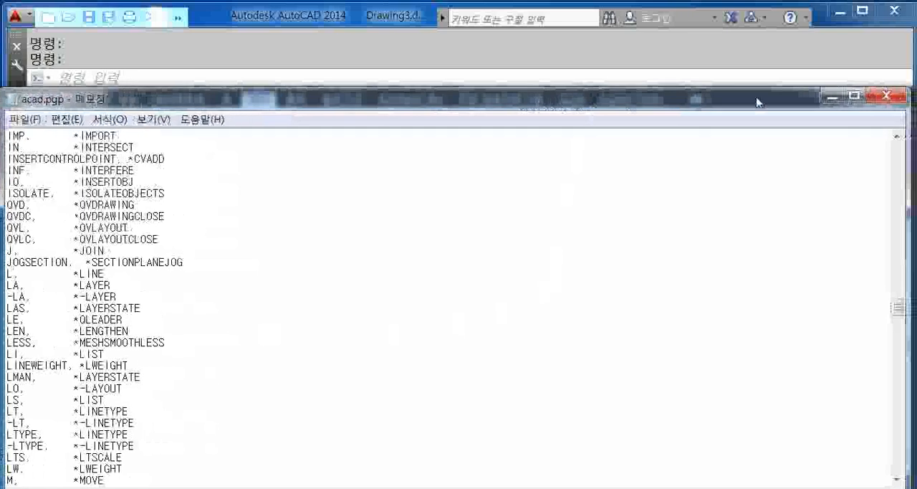
{"action": "left_click", "coordinate": [901, 96]}
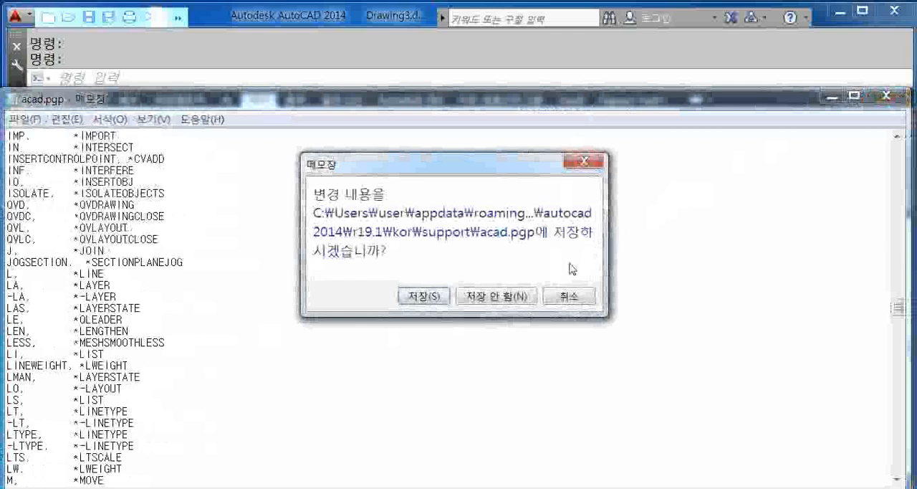
{"action": "left_click", "coordinate": [511, 295]}
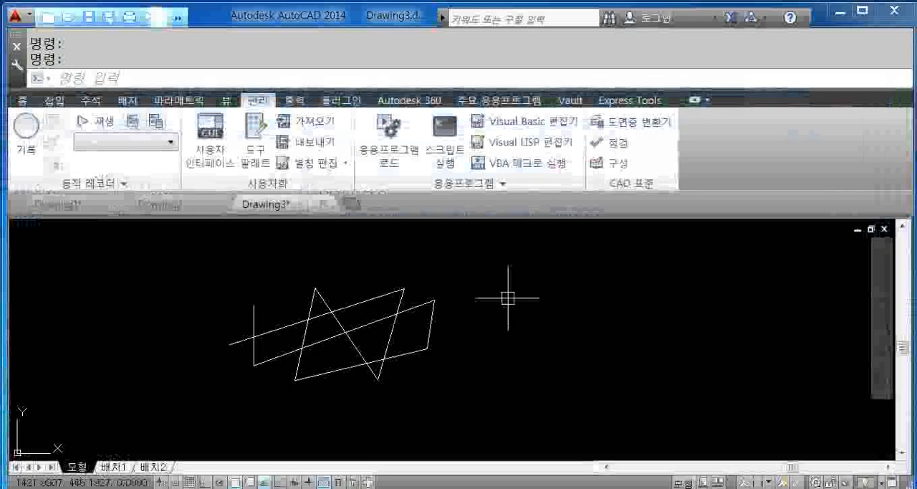
{"action": "left_click", "coordinate": [23, 102]}
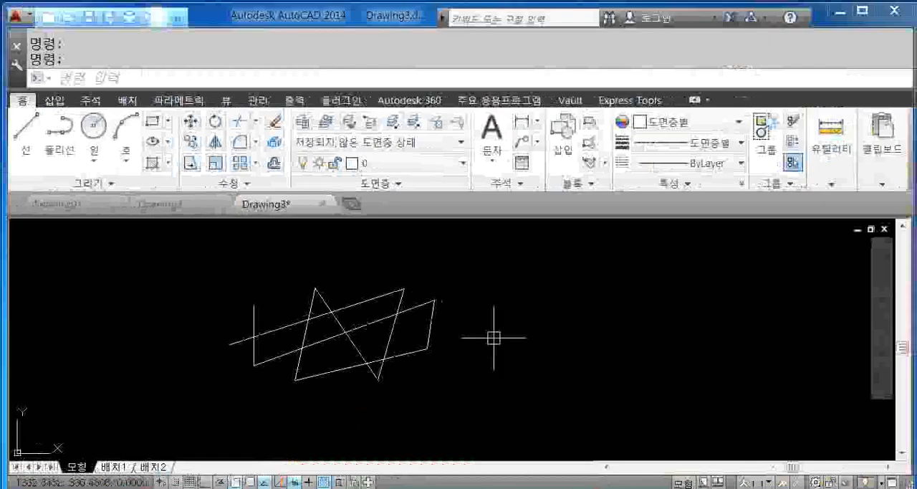
- Try entering the LINE alias L at the crosshair, and clear the entry without running the command
{"action": "scroll", "coordinate": [494, 338], "scroll_direction": "up", "scroll_amount": 2}
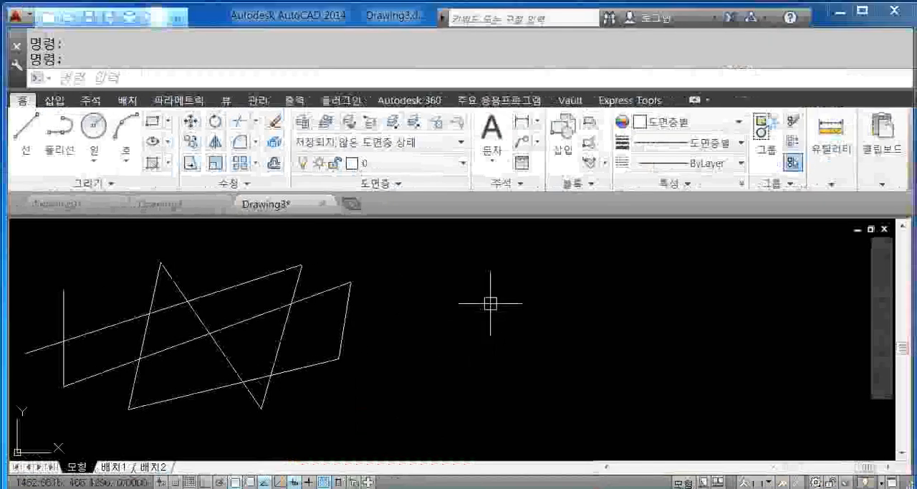
{"action": "type", "text": "l"}
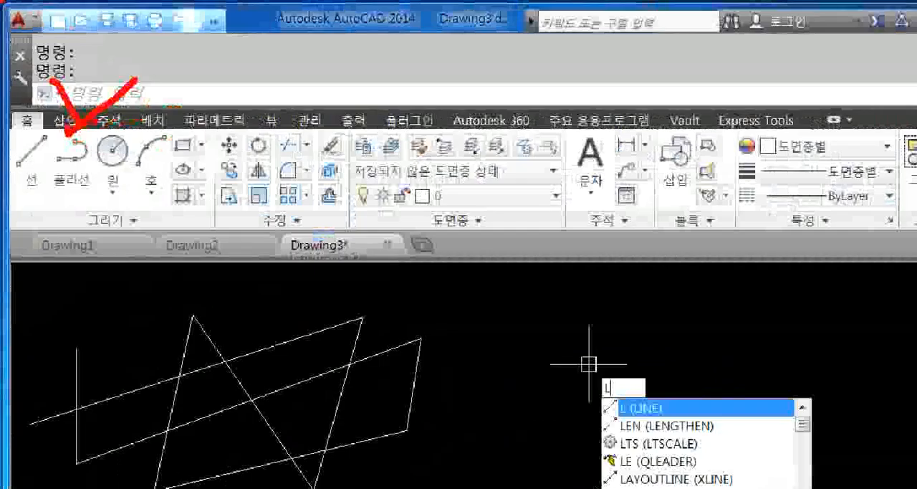
{"action": "key", "text": "Escape"}
{"action": "type", "text": "l"}
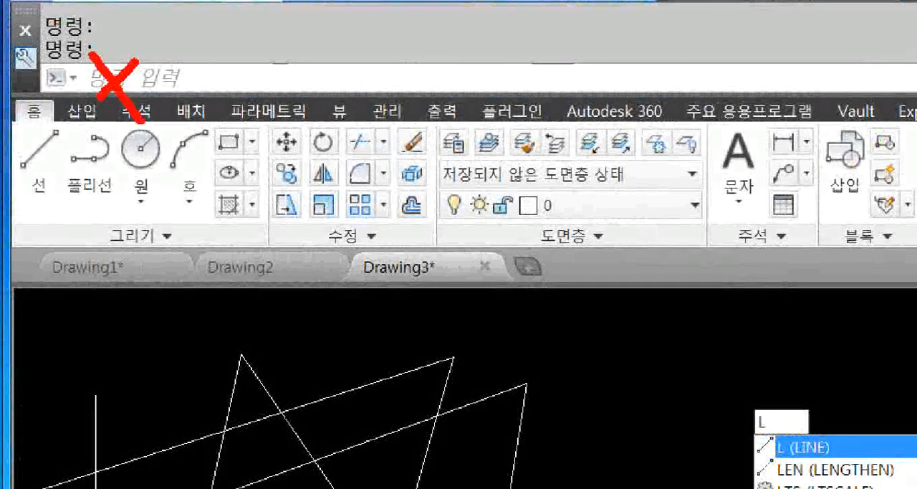
{"action": "key", "text": "BackSpace"}
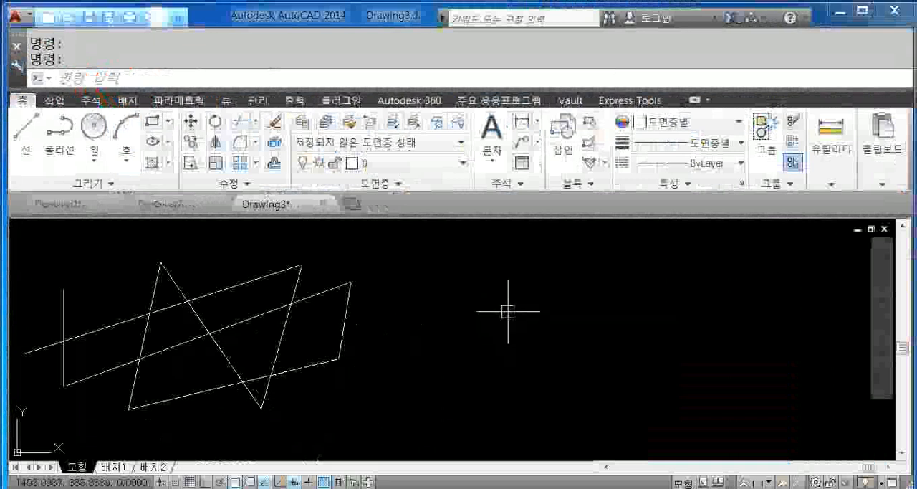
- Draw a connected four-segment zigzag with the Line command (L) in the empty area beside the existing lines
{"action": "type", "text": "L"}
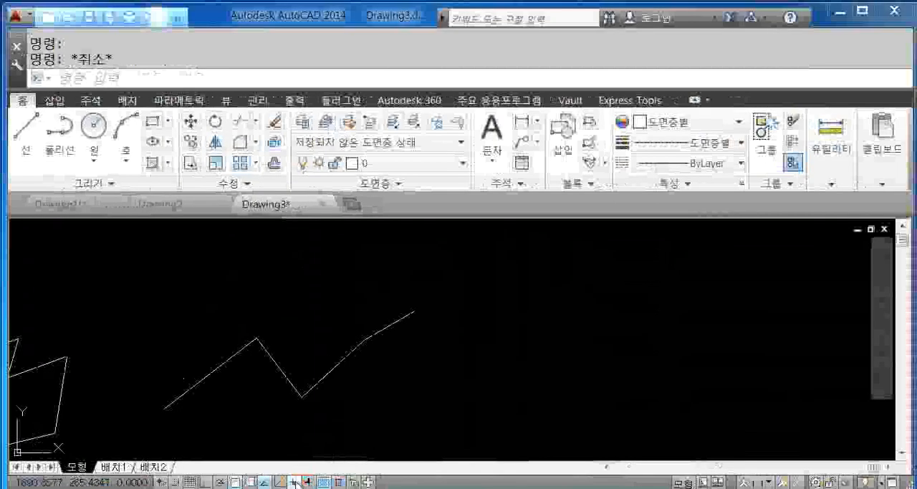
- Draw a second connected four-segment zigzag with the Line command (L) in the empty area beyond the first zigzag
{"action": "type", "text": "L"}
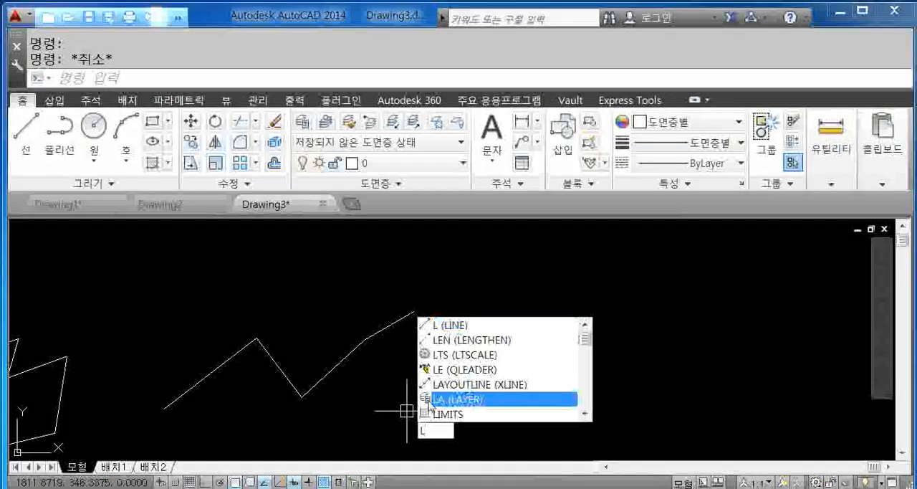
{"action": "key", "text": "Return"}
{"action": "left_click", "coordinate": [516, 333]}
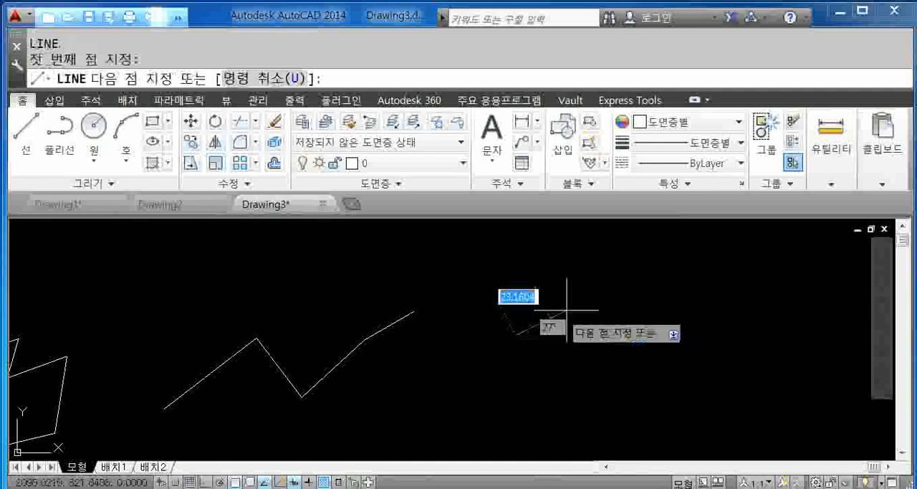
{"action": "left_click", "coordinate": [614, 284]}
{"action": "left_click", "coordinate": [614, 339]}
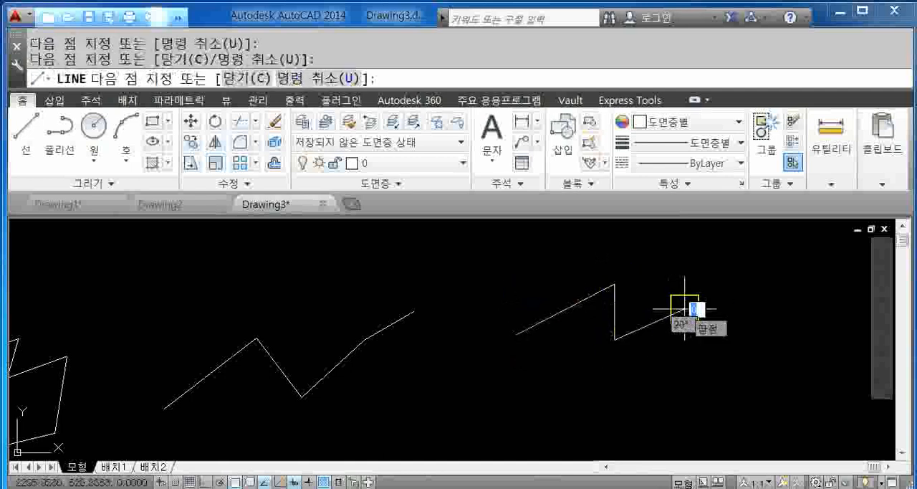
{"action": "left_click", "coordinate": [684, 309]}
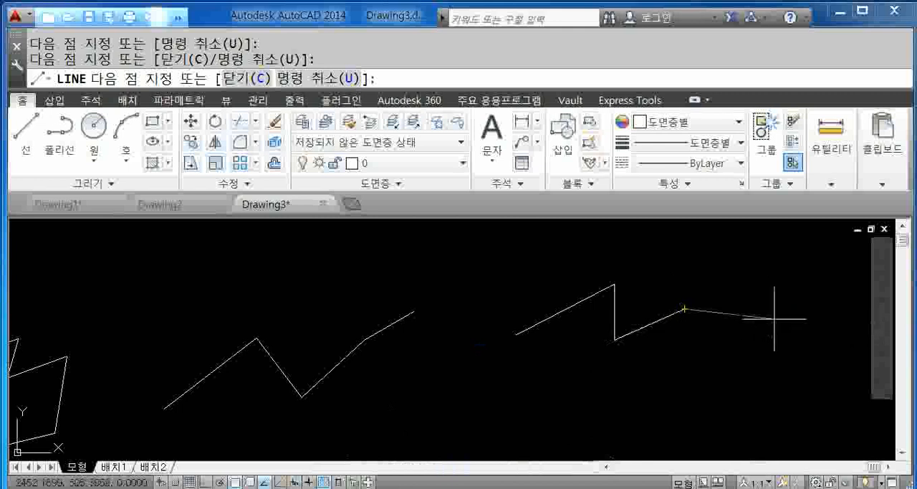
{"action": "left_click", "coordinate": [754, 358]}
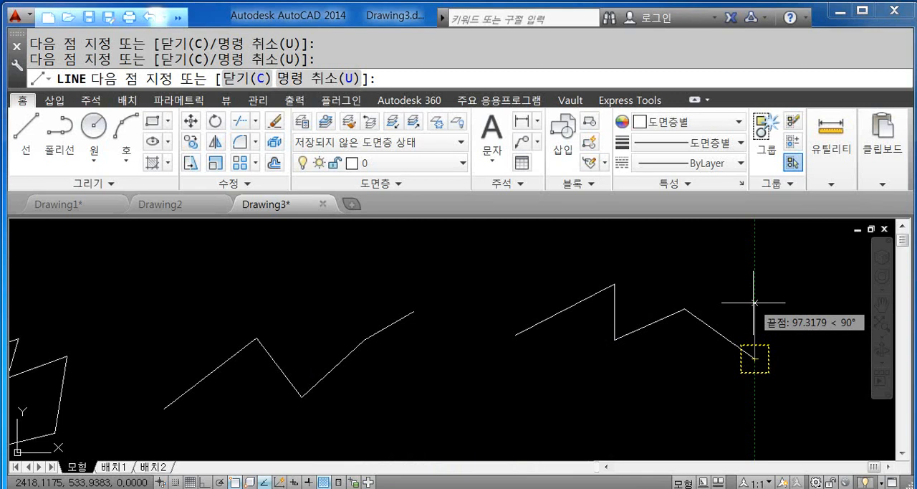
{"action": "key", "text": "Escape"}
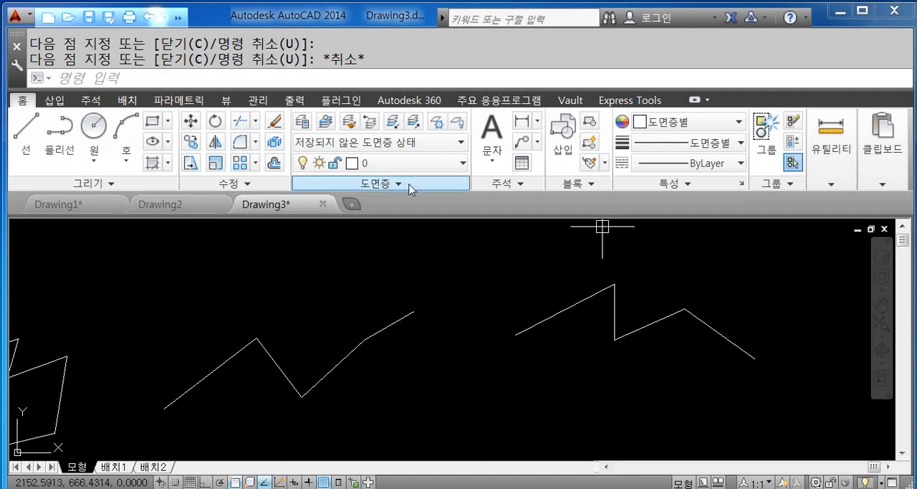
- Look up the Donut tool among the additional drawing tools, and start the Donut command with its alias DO
{"action": "left_click", "coordinate": [106, 183]}
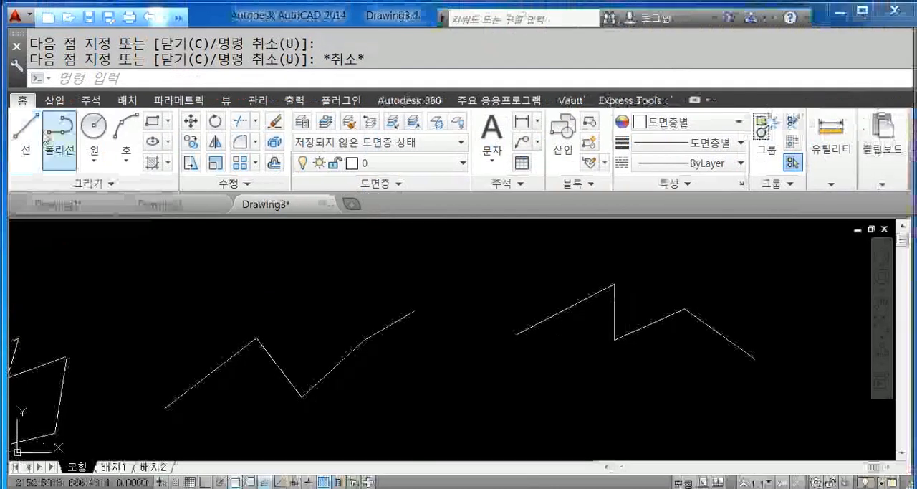
{"action": "left_click", "coordinate": [96, 188]}
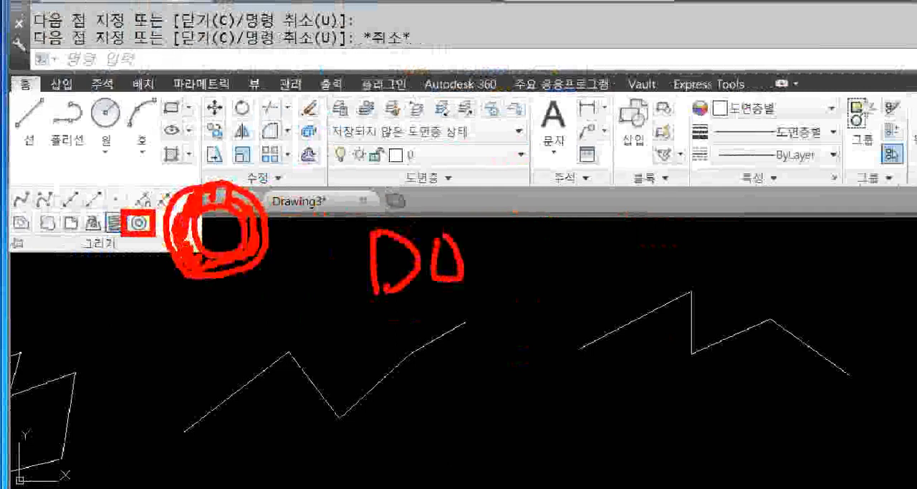
{"action": "key", "text": "Escape"}
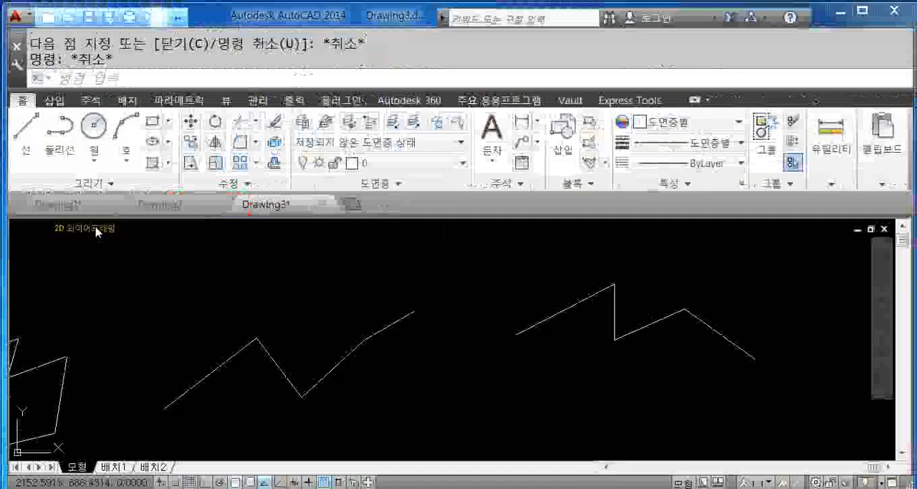
{"action": "type", "text": "DO"}
{"action": "key", "text": "Return"}
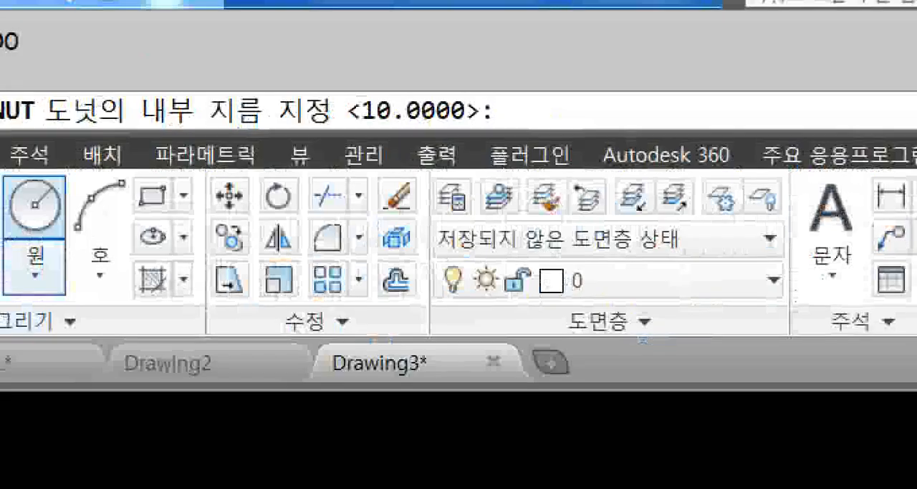
{"action": "left_click", "coordinate": [152, 65]}
{"action": "mouse_move", "coordinate": [494, 288]}
{"action": "left_mouse_down"}
{"action": "mouse_move", "coordinate": [482, 294]}
{"action": "mouse_move", "coordinate": [523, 232]}
{"action": "mouse_move", "coordinate": [505, 288]}
{"action": "left_mouse_up"}
{"action": "mouse_move", "coordinate": [523, 338]}
{"action": "left_mouse_down"}
{"action": "mouse_move", "coordinate": [511, 343]}
{"action": "mouse_move", "coordinate": [548, 135]}
{"action": "mouse_move", "coordinate": [567, 321]}
{"action": "left_mouse_up"}
{"action": "mouse_move", "coordinate": [129, 125]}
{"action": "left_mouse_down"}
{"action": "mouse_move", "coordinate": [138, 135]}
{"action": "mouse_move", "coordinate": [188, 131]}
{"action": "left_mouse_up"}
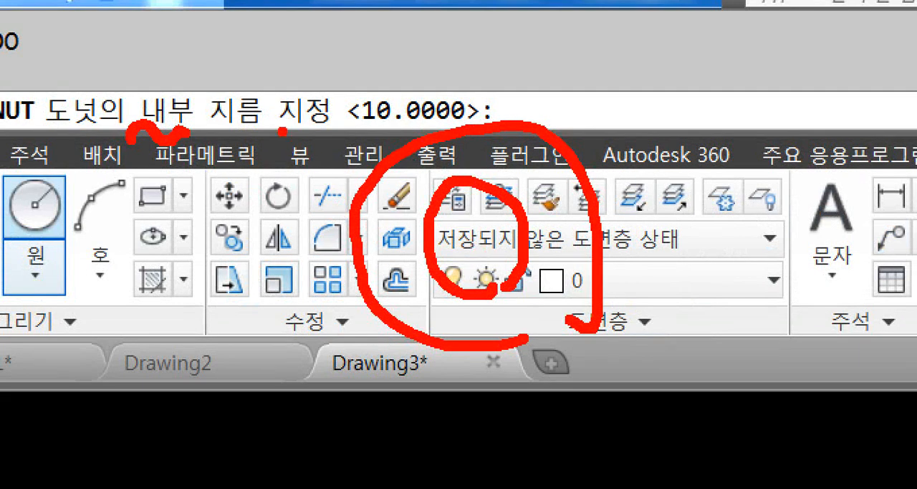
{"action": "left_click_drag", "start_coordinate": [282, 131], "coordinate": [331, 120]}
{"action": "mouse_move", "coordinate": [274, 164]}
{"action": "left_mouse_down"}
{"action": "mouse_move", "coordinate": [257, 179]}
{"action": "mouse_move", "coordinate": [274, 180]}
{"action": "left_mouse_up"}
{"action": "left_click_drag", "start_coordinate": [267, 197], "coordinate": [278, 224]}
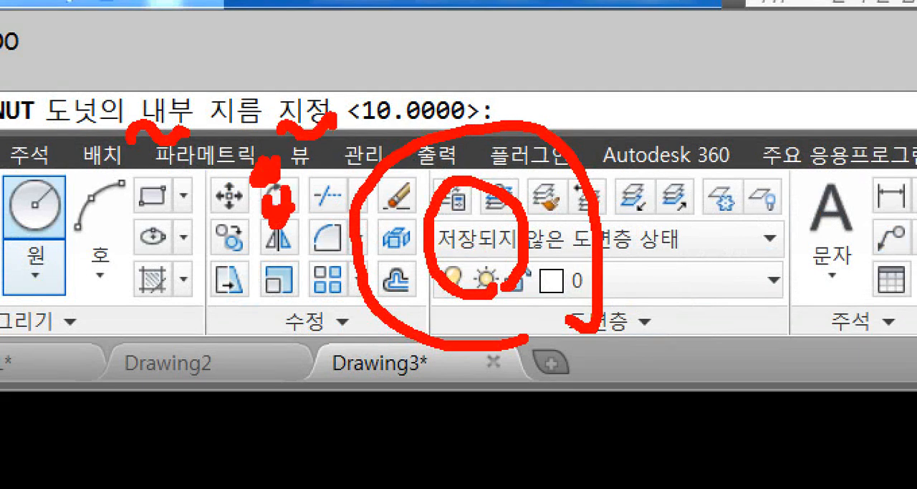
{"action": "mouse_move", "coordinate": [288, 163]}
{"action": "left_mouse_down"}
{"action": "mouse_move", "coordinate": [300, 203]}
{"action": "mouse_move", "coordinate": [341, 202]}
{"action": "left_mouse_up"}
{"action": "key", "text": "Escape"}
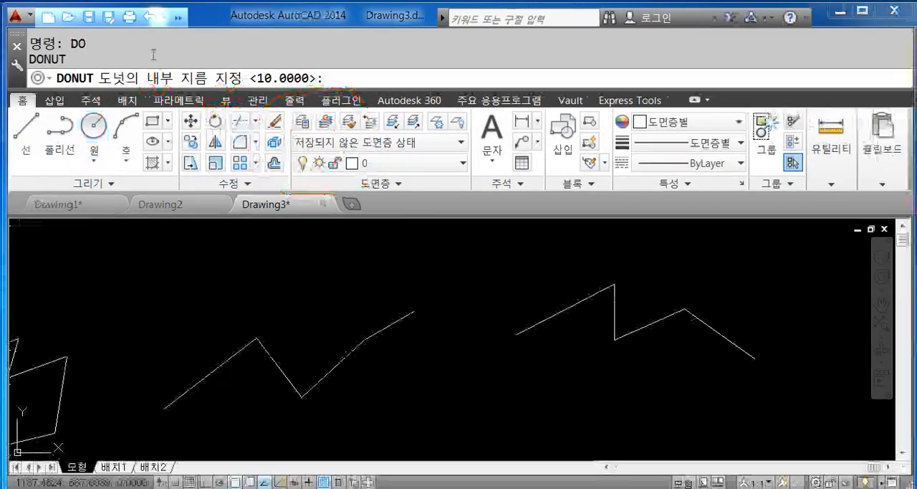
{"action": "key", "text": "ctrl+1"}
{"action": "left_click", "coordinate": [151, 76]}
{"action": "left_click_drag", "start_coordinate": [345, 91], "coordinate": [494, 101]}
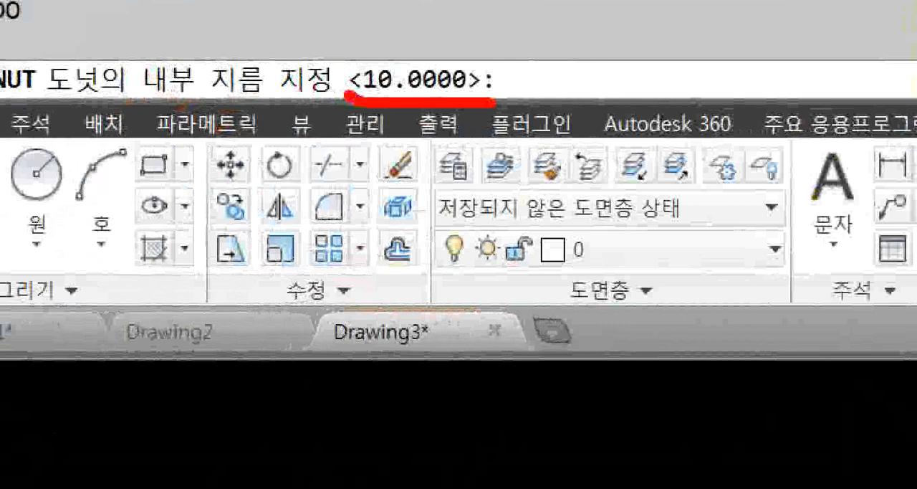
{"action": "key", "text": "Escape"}
- Set the donut's inside diameter to 30 and its outside diameter to 50
{"action": "type", "text": "3"}
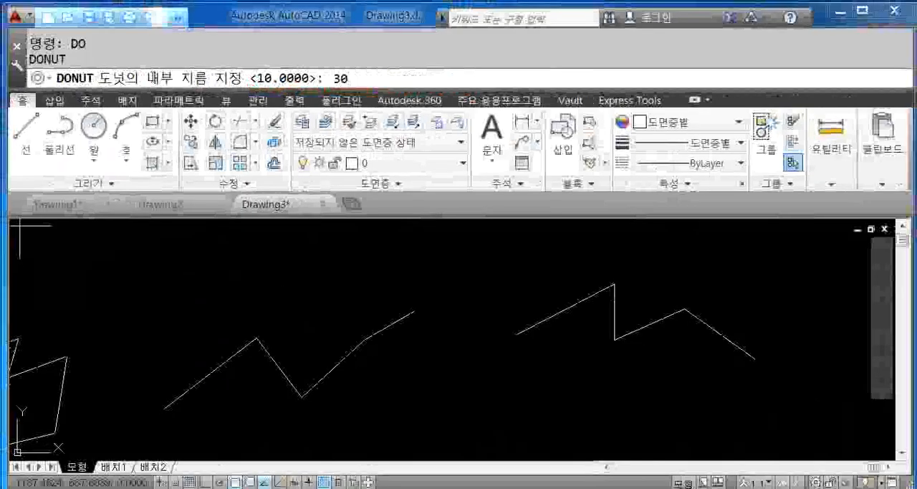
{"action": "type", "text": "0"}
{"action": "key", "text": "Return"}
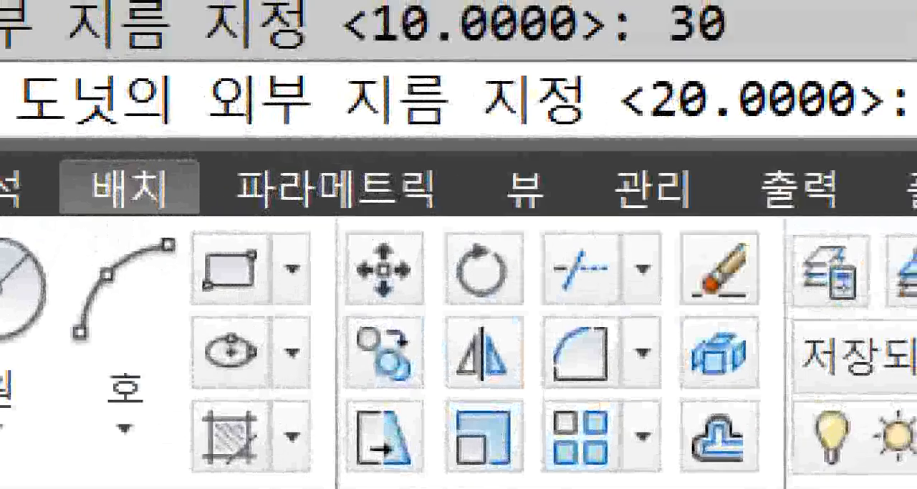
{"action": "left_click", "coordinate": [218, 98]}
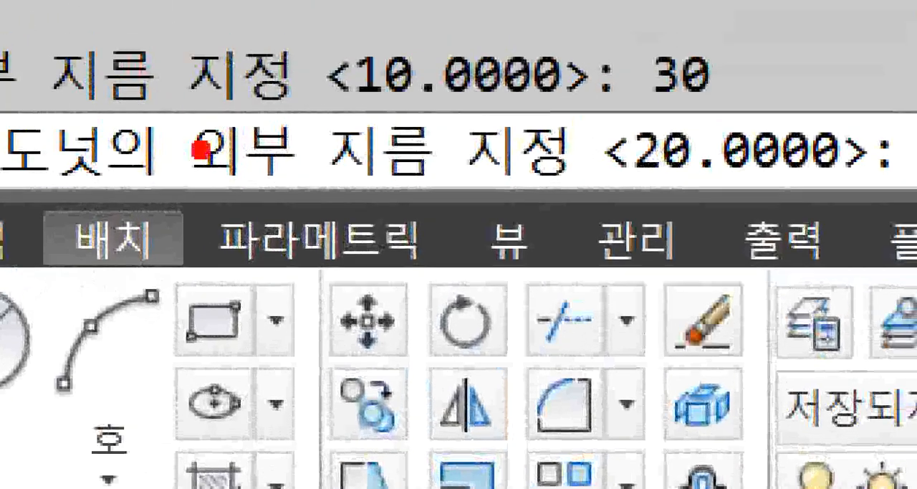
{"action": "left_click_drag", "start_coordinate": [185, 142], "coordinate": [342, 140]}
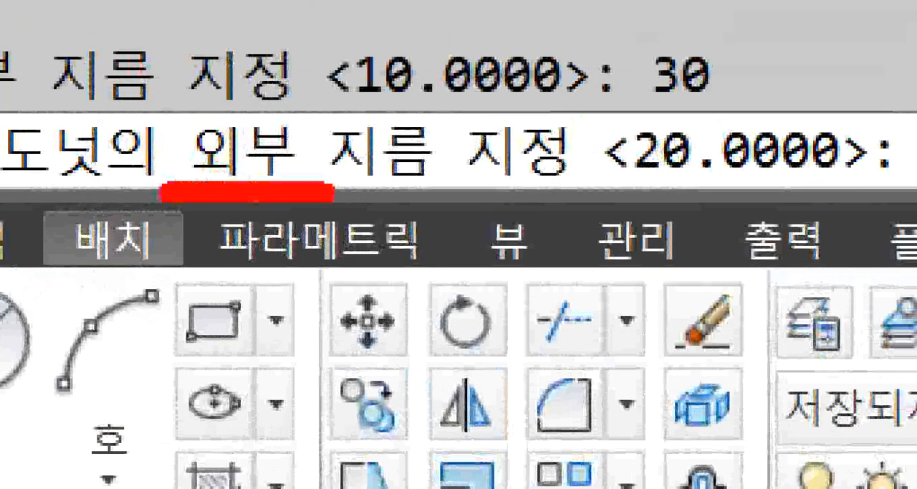
{"action": "left_click_drag", "start_coordinate": [332, 192], "coordinate": [512, 198]}
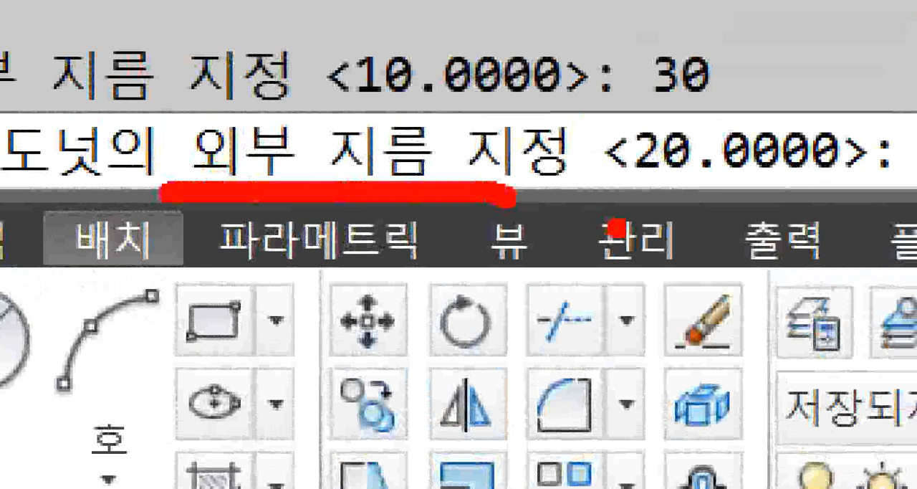
{"action": "type", "text": "50"}
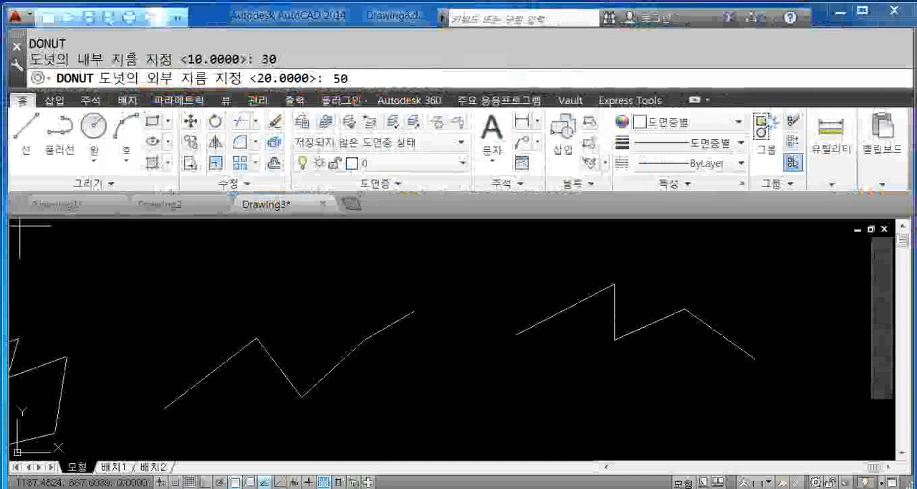
{"action": "key", "text": "Return"}
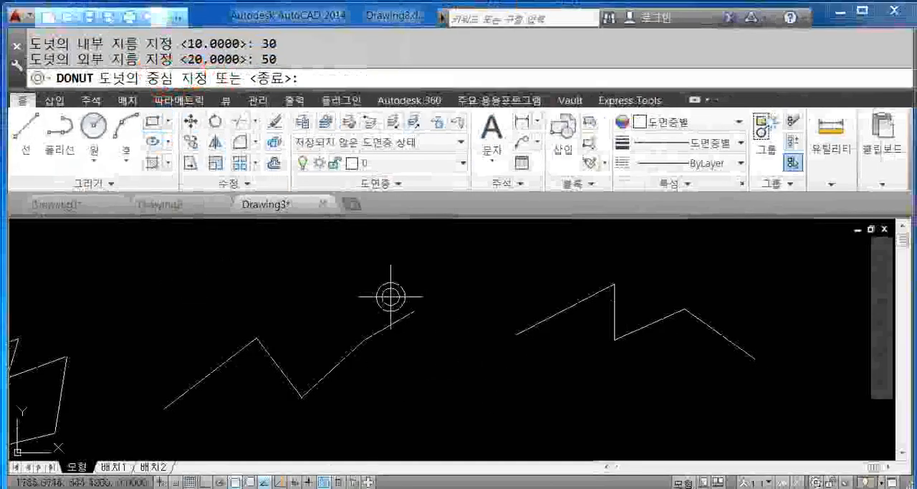
- Place four donuts, three clustered above the first zigzag and one between the two zigzags, and end the Donut command
{"action": "left_click", "coordinate": [304, 263]}
{"action": "left_click", "coordinate": [369, 263]}
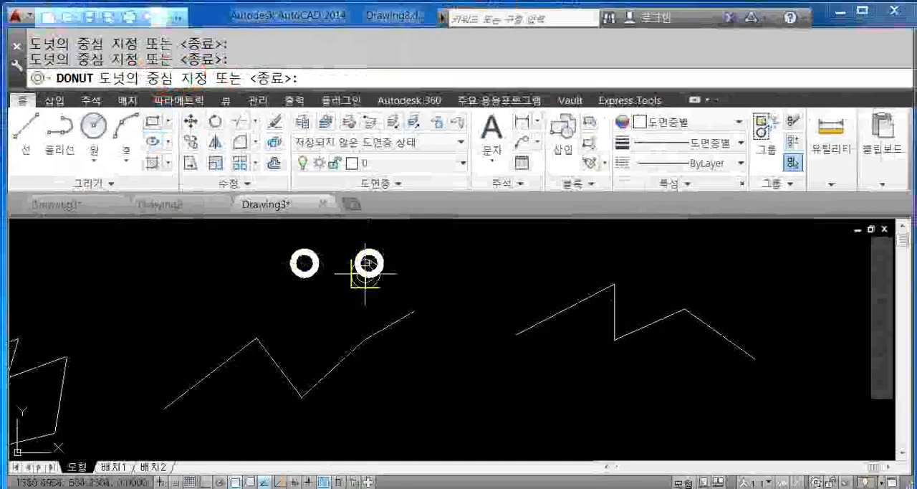
{"action": "left_click", "coordinate": [331, 302]}
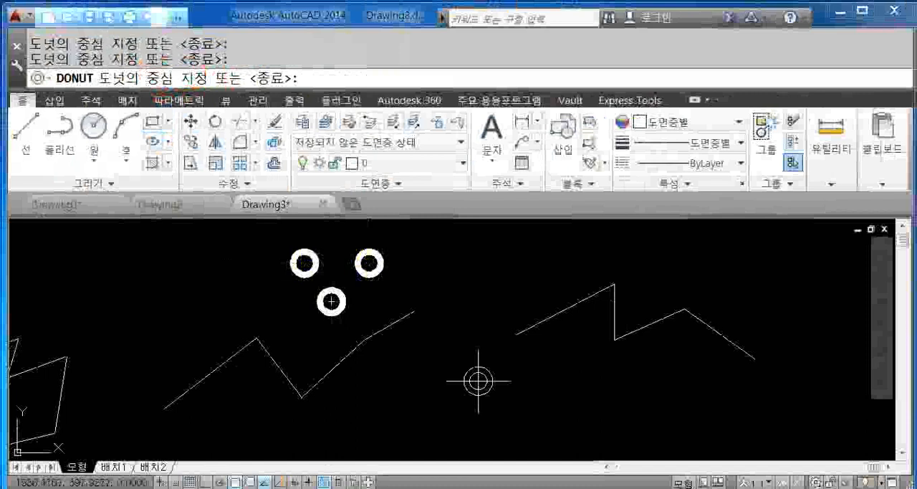
{"action": "left_click", "coordinate": [455, 280]}
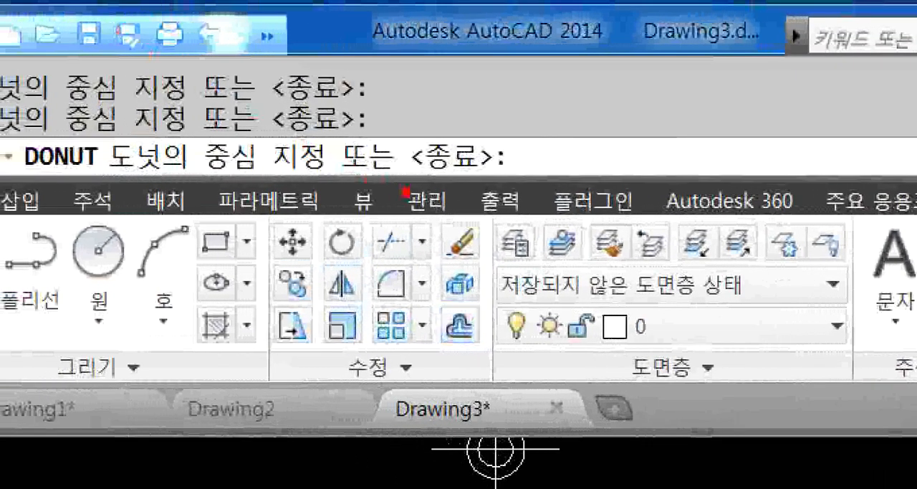
{"action": "left_click_drag", "start_coordinate": [407, 174], "coordinate": [501, 170]}
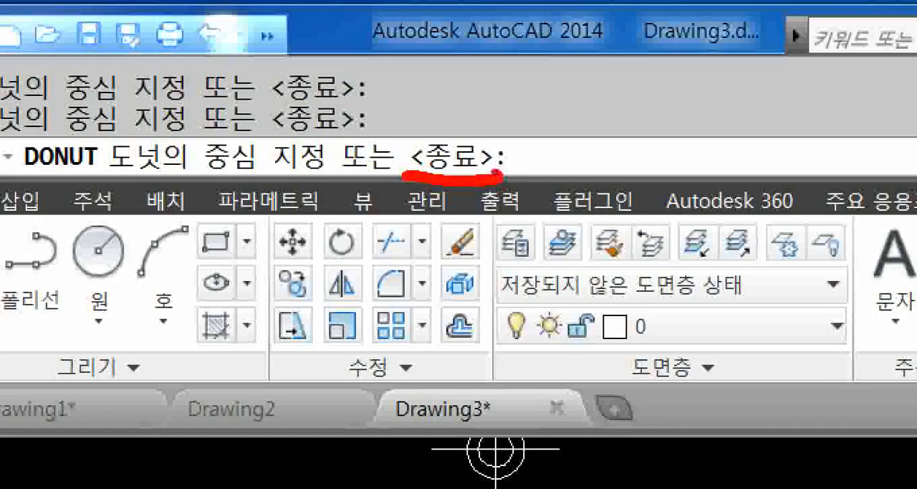
{"action": "mouse_move", "coordinate": [638, 113]}
{"action": "left_mouse_down"}
{"action": "mouse_move", "coordinate": [599, 166]}
{"action": "mouse_move", "coordinate": [618, 176]}
{"action": "left_mouse_up"}
{"action": "mouse_move", "coordinate": [438, 195]}
{"action": "left_mouse_down"}
{"action": "mouse_move", "coordinate": [386, 149]}
{"action": "mouse_move", "coordinate": [456, 99]}
{"action": "mouse_move", "coordinate": [493, 172]}
{"action": "left_mouse_up"}
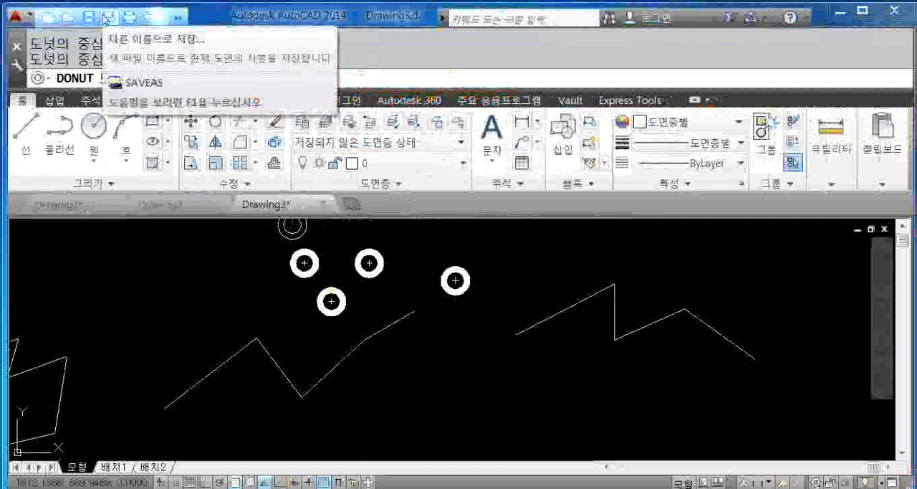
{"action": "key", "text": "Return"}
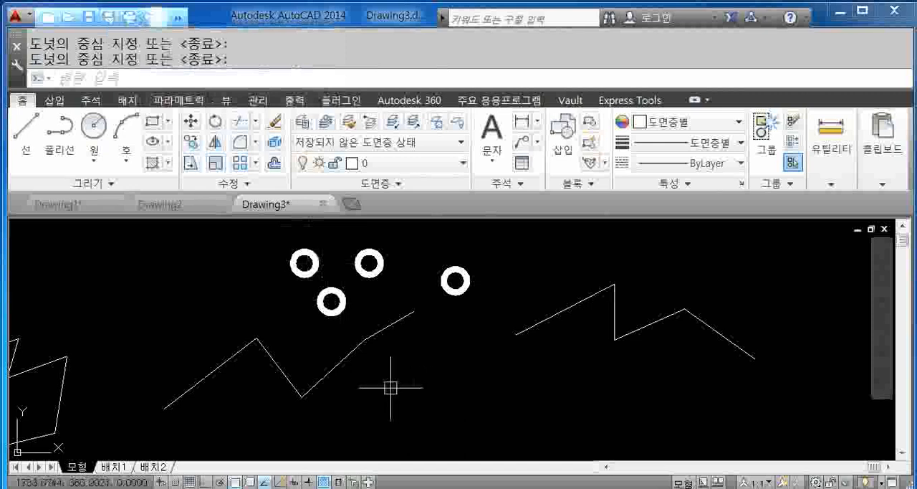
{"action": "middle_click_drag", "start_coordinate": [389, 381], "coordinate": [446, 364]}
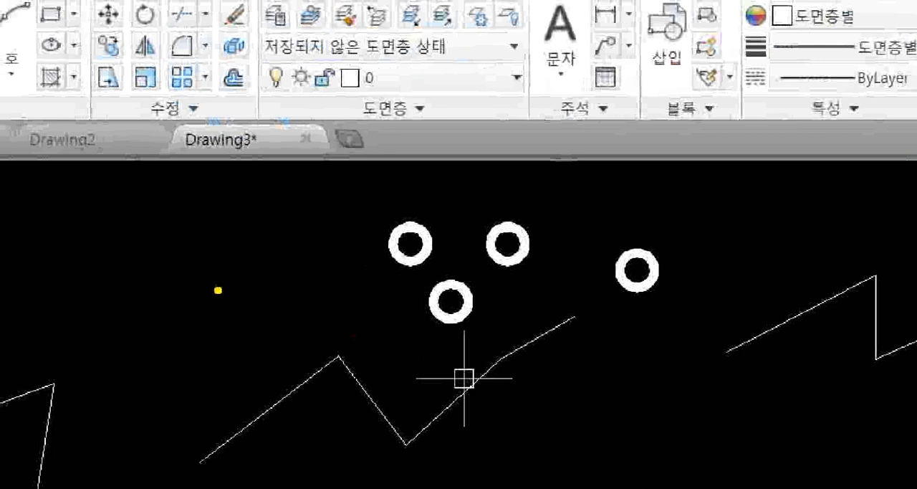
{"action": "mouse_move", "coordinate": [217, 290]}
{"action": "left_mouse_down"}
{"action": "mouse_move", "coordinate": [213, 270]}
{"action": "mouse_move", "coordinate": [233, 288]}
{"action": "mouse_move", "coordinate": [219, 288]}
{"action": "left_mouse_up"}
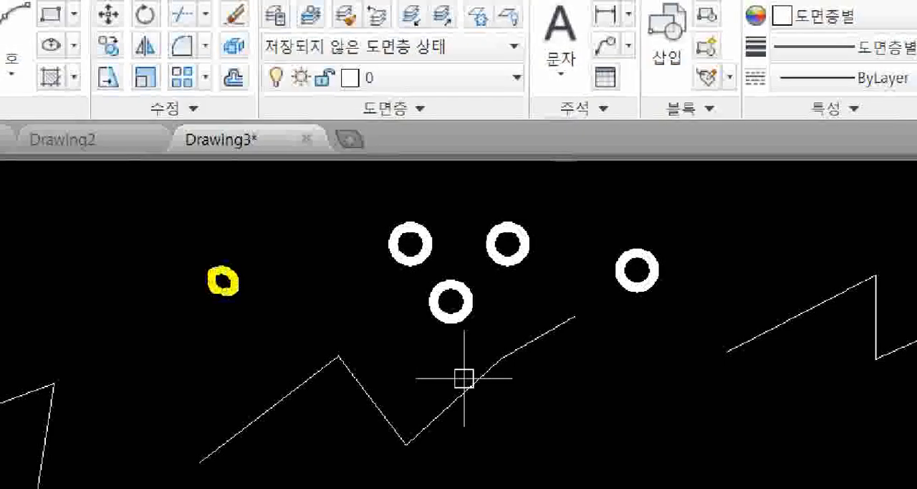
{"action": "mouse_move", "coordinate": [249, 258]}
{"action": "left_mouse_down"}
{"action": "mouse_move", "coordinate": [251, 291]}
{"action": "mouse_move", "coordinate": [273, 259]}
{"action": "left_mouse_up"}
{"action": "mouse_move", "coordinate": [236, 319]}
{"action": "left_mouse_down"}
{"action": "mouse_move", "coordinate": [188, 224]}
{"action": "mouse_move", "coordinate": [274, 307]}
{"action": "mouse_move", "coordinate": [240, 323]}
{"action": "mouse_move", "coordinate": [285, 338]}
{"action": "left_mouse_up"}
{"action": "mouse_move", "coordinate": [247, 367]}
{"action": "left_mouse_down"}
{"action": "mouse_move", "coordinate": [281, 387]}
{"action": "mouse_move", "coordinate": [295, 369]}
{"action": "left_mouse_up"}
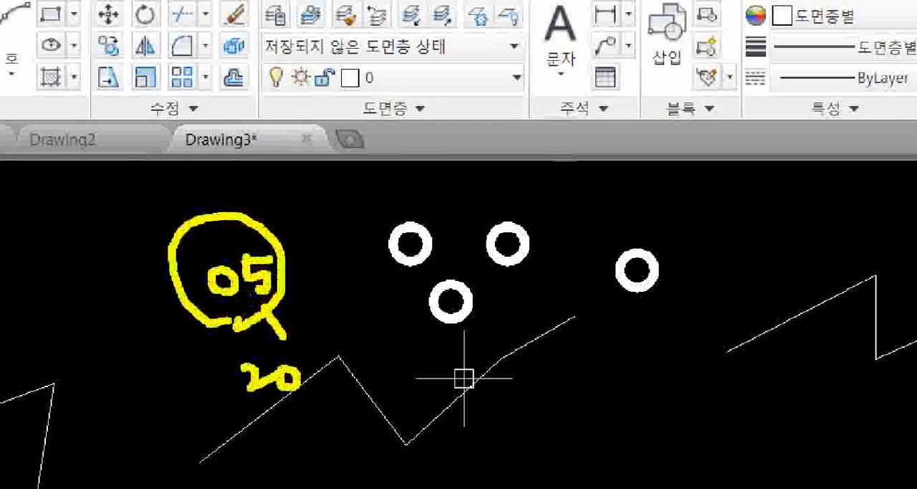
{"action": "key", "text": "Escape"}
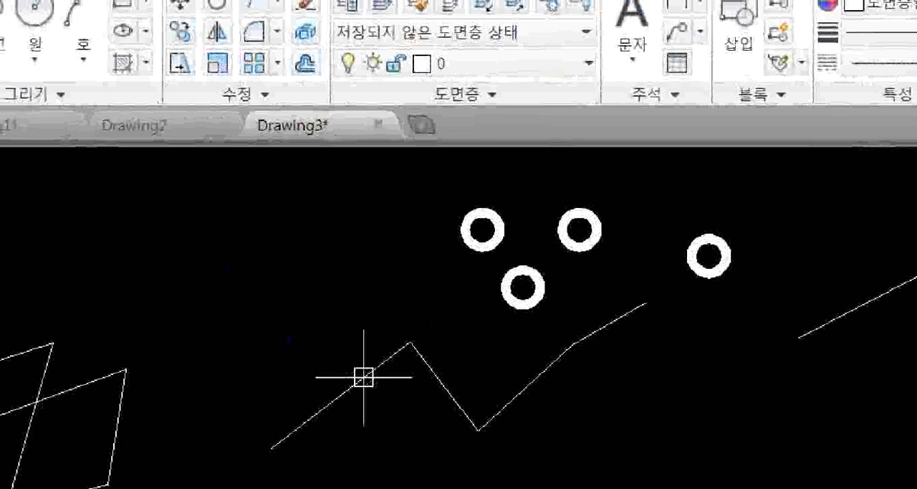
{"action": "key", "text": "ctrl+2"}
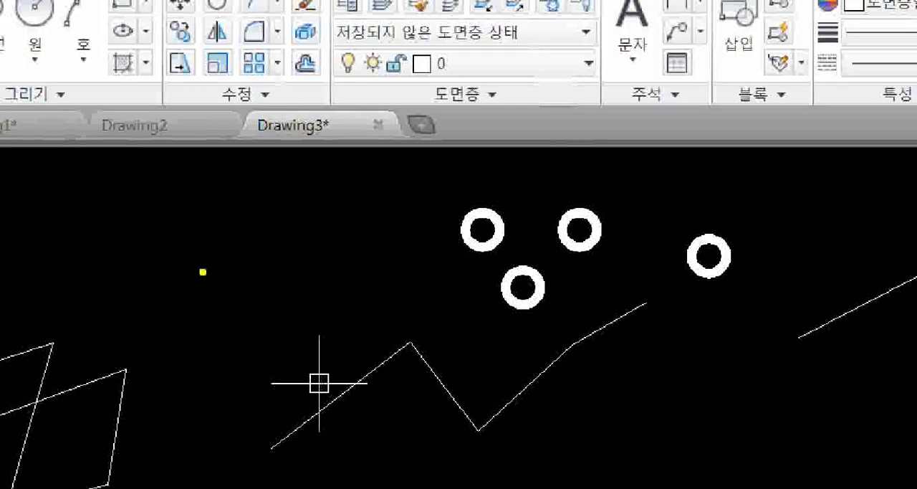
{"action": "left_click_drag", "start_coordinate": [200, 251], "coordinate": [199, 252]}
{"action": "mouse_move", "coordinate": [162, 213]}
{"action": "left_mouse_down"}
{"action": "mouse_move", "coordinate": [293, 329]}
{"action": "mouse_move", "coordinate": [281, 327]}
{"action": "left_mouse_up"}
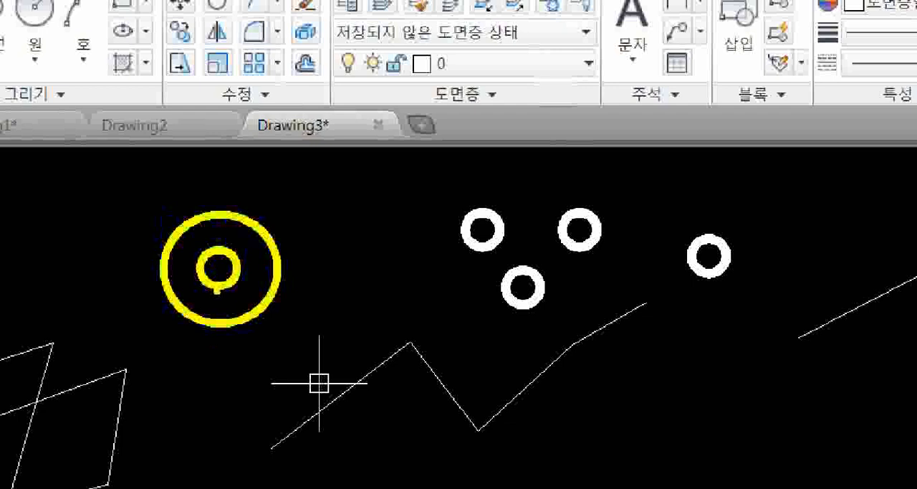
{"action": "key", "text": "g"}
{"action": "mouse_move", "coordinate": [221, 277]}
{"action": "left_mouse_down"}
{"action": "mouse_move", "coordinate": [235, 294]}
{"action": "mouse_move", "coordinate": [229, 306]}
{"action": "mouse_move", "coordinate": [248, 272]}
{"action": "left_mouse_up"}
{"action": "left_click", "coordinate": [252, 306]}
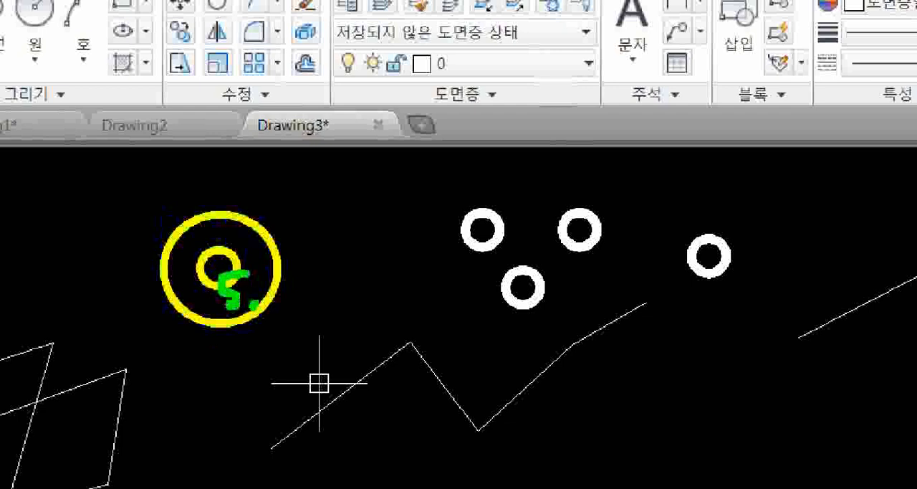
{"action": "mouse_move", "coordinate": [264, 316]}
{"action": "left_mouse_down"}
{"action": "mouse_move", "coordinate": [307, 301]}
{"action": "mouse_move", "coordinate": [295, 315]}
{"action": "left_mouse_up"}
{"action": "left_click", "coordinate": [321, 319]}
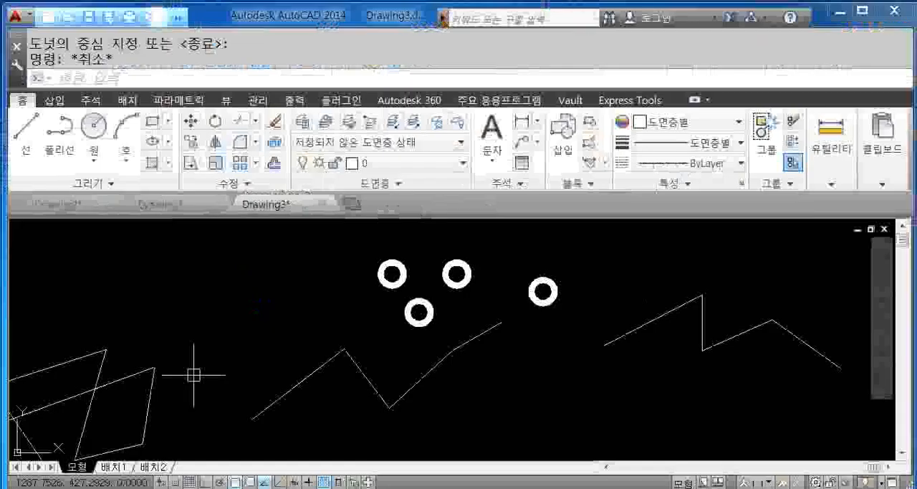
- Start the Donut command with its alias DO and set the inside diameter to 0 and the outside diameter to 30
{"action": "type", "text": "DO"}
{"action": "key", "text": "Return"}
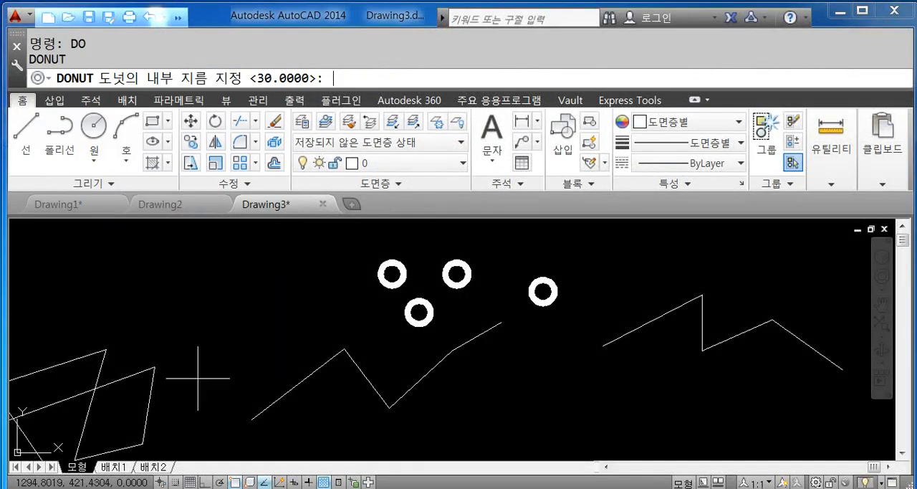
{"action": "type", "text": "0"}
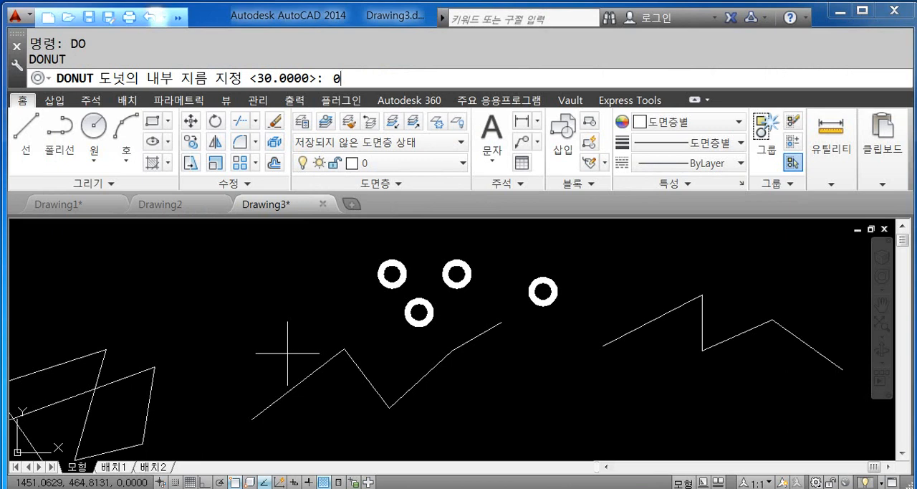
{"action": "key", "text": "Return"}
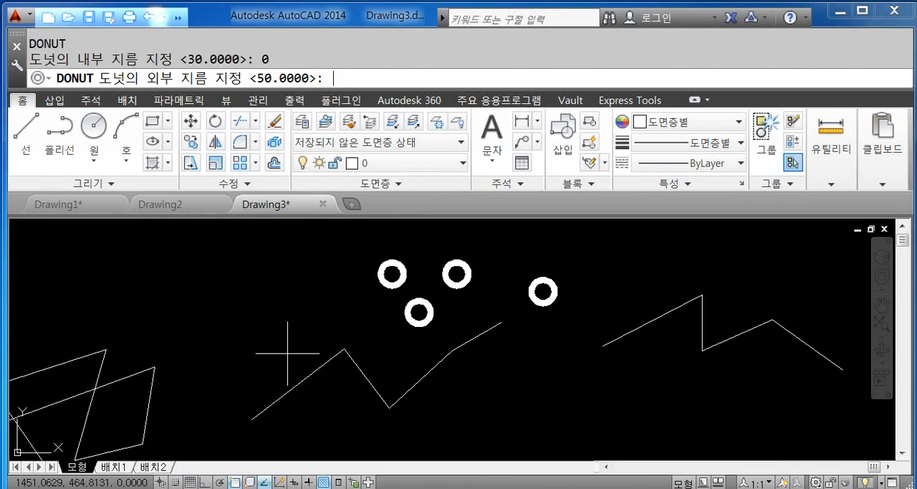
{"action": "type", "text": "30"}
{"action": "key", "text": "Return"}
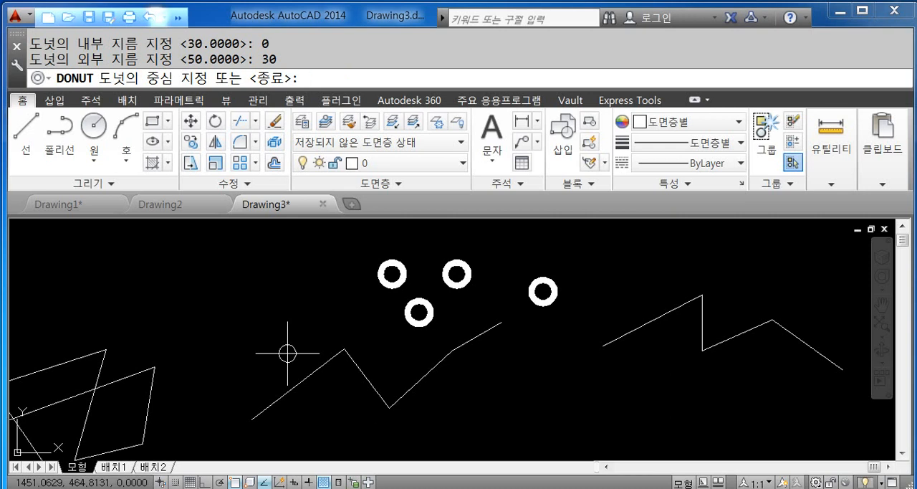
- Place five solid donuts in a loose ring in the empty area beside the four hollow donuts, and end the Donut command
{"action": "left_click", "coordinate": [241, 265]}
{"action": "left_click", "coordinate": [209, 292]}
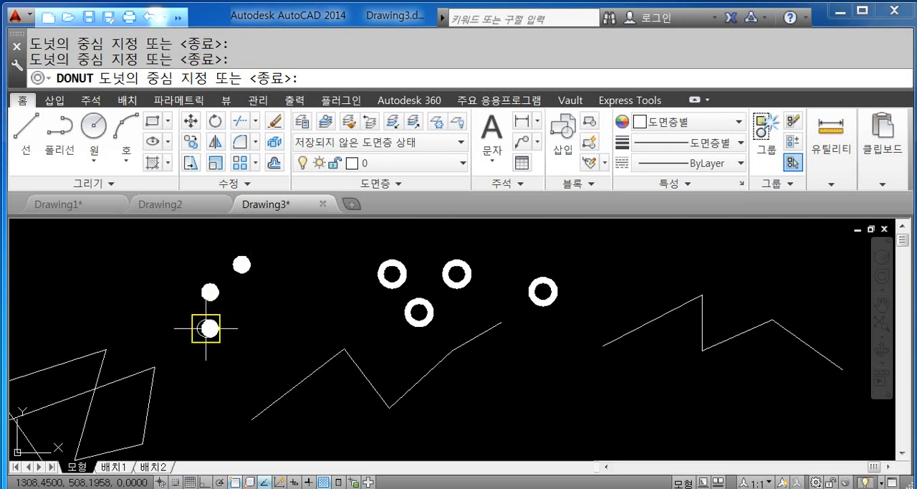
{"action": "left_click", "coordinate": [209, 328]}
{"action": "left_click", "coordinate": [255, 338]}
{"action": "left_click", "coordinate": [267, 301]}
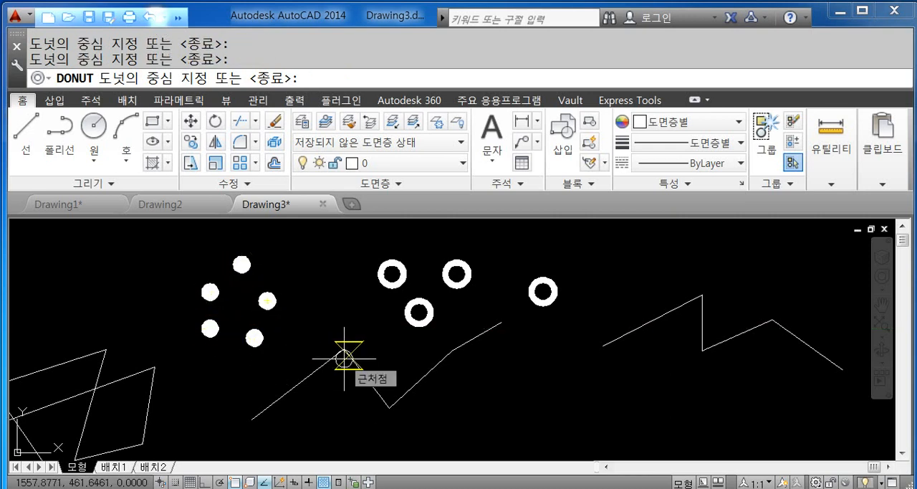
{"action": "key", "text": "Return"}
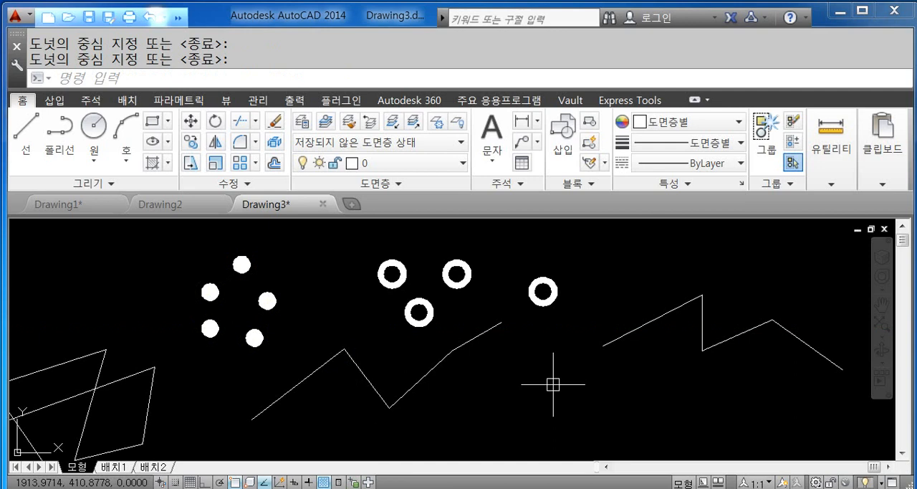
{"action": "middle_click_drag", "start_coordinate": [283, 318], "coordinate": [343, 339]}
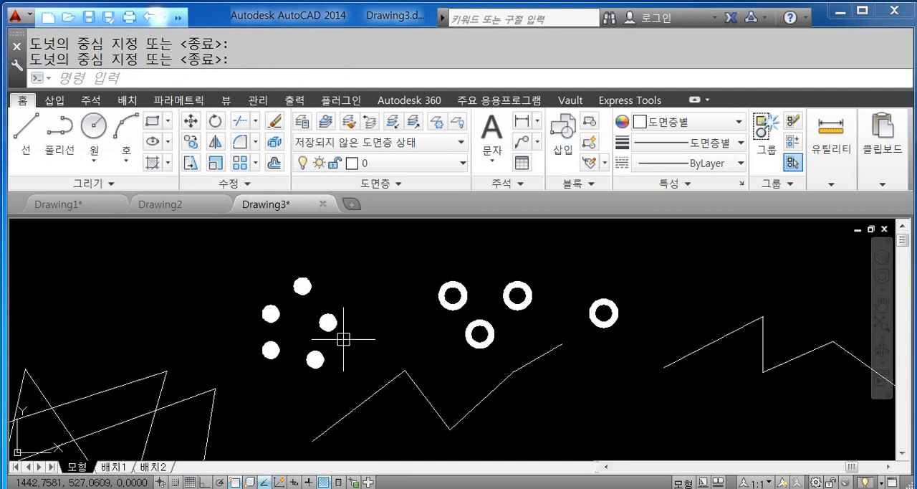
{"action": "scroll", "coordinate": [352, 322], "scroll_direction": "up", "scroll_amount": 2}
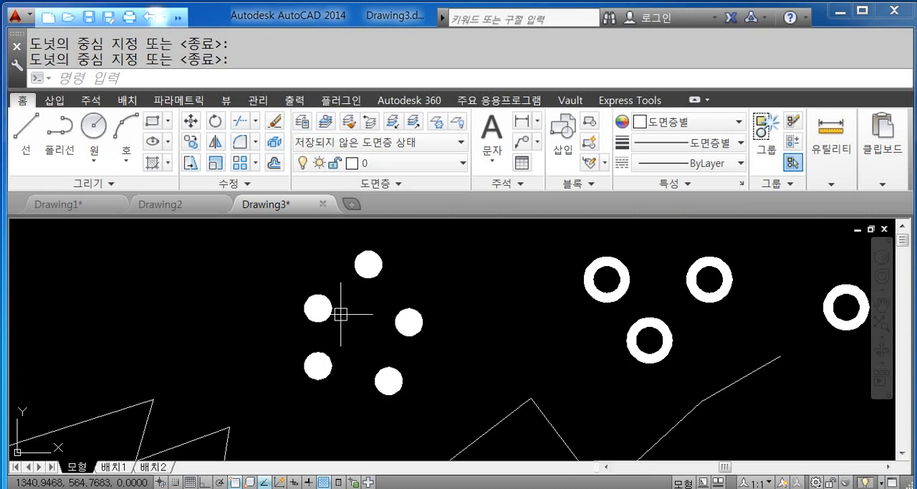
{"action": "scroll", "coordinate": [341, 317], "scroll_direction": "down", "scroll_amount": 2}
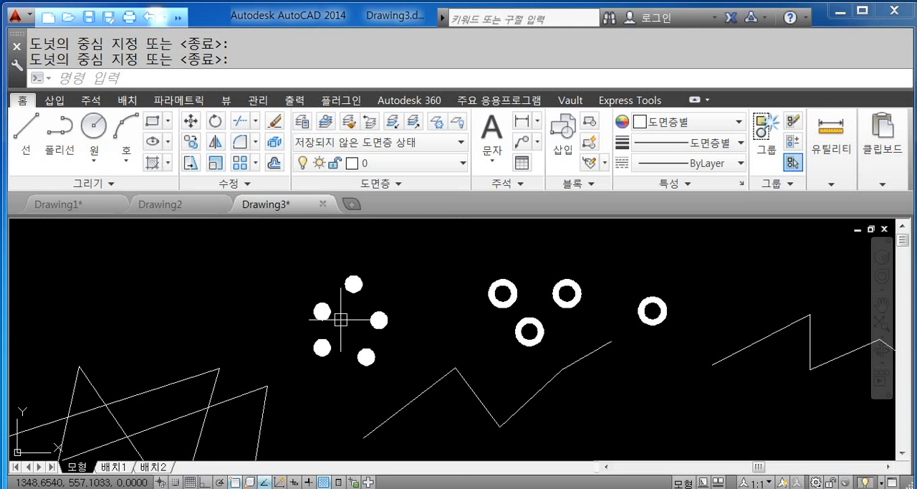
{"action": "middle_click_drag", "start_coordinate": [215, 301], "coordinate": [297, 338]}
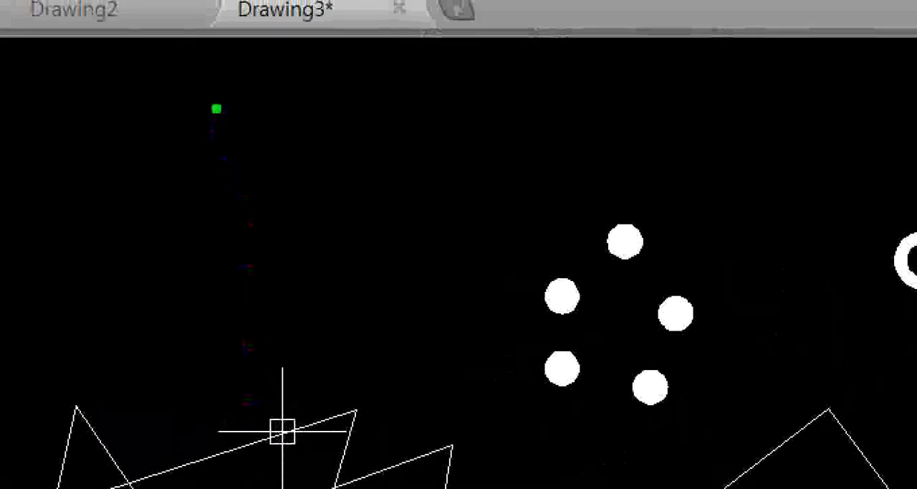
{"action": "left_click_drag", "start_coordinate": [256, 108], "coordinate": [250, 79]}
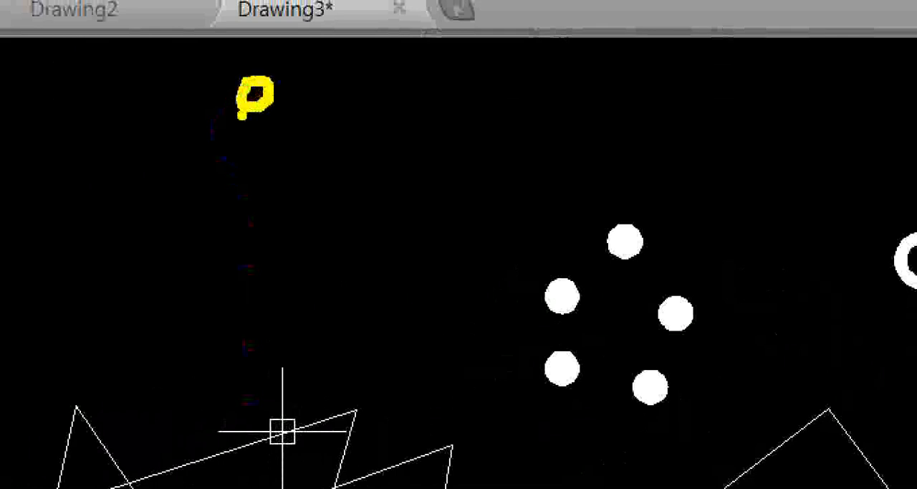
{"action": "mouse_move", "coordinate": [233, 118]}
{"action": "left_mouse_down"}
{"action": "mouse_move", "coordinate": [289, 112]}
{"action": "mouse_move", "coordinate": [255, 137]}
{"action": "left_mouse_up"}
{"action": "left_click_drag", "start_coordinate": [295, 91], "coordinate": [296, 146]}
{"action": "mouse_move", "coordinate": [320, 76]}
{"action": "left_mouse_down"}
{"action": "mouse_move", "coordinate": [327, 125]}
{"action": "mouse_move", "coordinate": [351, 131]}
{"action": "left_mouse_up"}
{"action": "left_click_drag", "start_coordinate": [361, 92], "coordinate": [366, 136]}
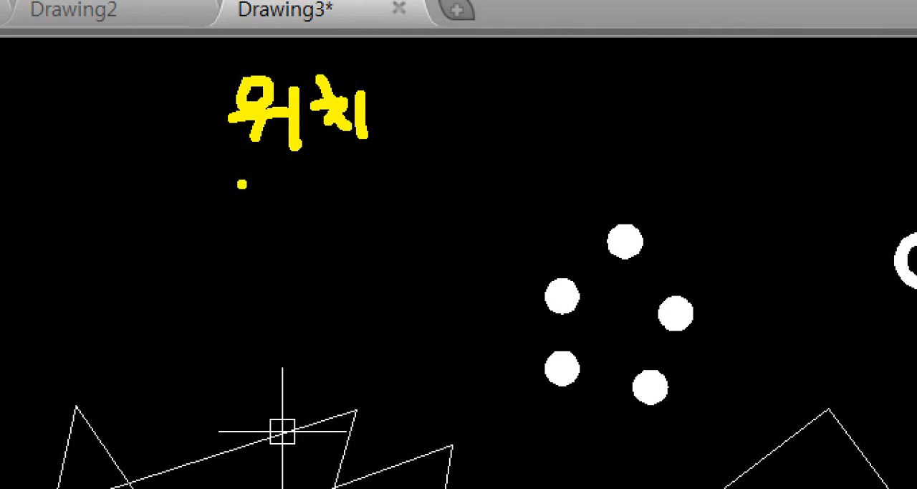
{"action": "mouse_move", "coordinate": [240, 181]}
{"action": "left_mouse_down"}
{"action": "mouse_move", "coordinate": [271, 224]}
{"action": "mouse_move", "coordinate": [262, 210]}
{"action": "mouse_move", "coordinate": [291, 234]}
{"action": "mouse_move", "coordinate": [321, 232]}
{"action": "left_mouse_up"}
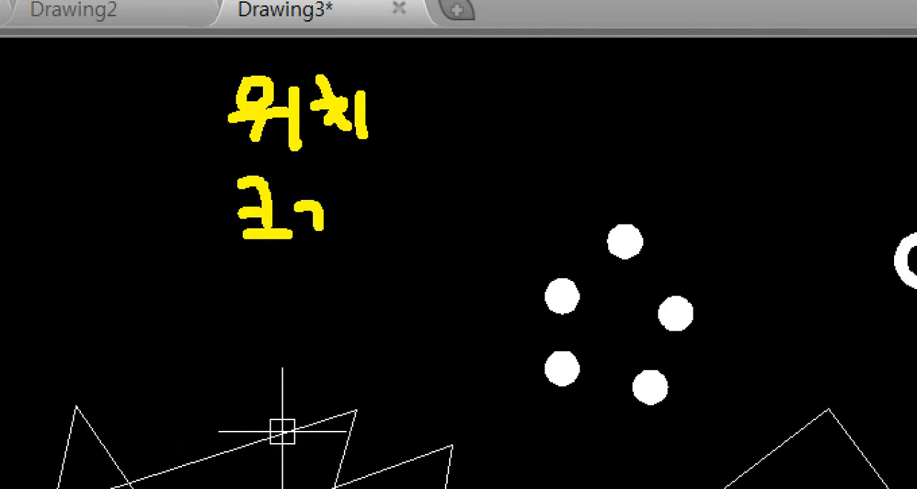
{"action": "left_click_drag", "start_coordinate": [336, 185], "coordinate": [349, 238]}
{"action": "left_click_drag", "start_coordinate": [358, 193], "coordinate": [385, 211]}
{"action": "mouse_move", "coordinate": [392, 175]}
{"action": "left_mouse_down"}
{"action": "mouse_move", "coordinate": [403, 215]}
{"action": "mouse_move", "coordinate": [412, 195]}
{"action": "mouse_move", "coordinate": [392, 247]}
{"action": "left_mouse_up"}
{"action": "mouse_move", "coordinate": [402, 222]}
{"action": "left_mouse_down"}
{"action": "mouse_move", "coordinate": [395, 242]}
{"action": "mouse_move", "coordinate": [400, 233]}
{"action": "mouse_move", "coordinate": [424, 247]}
{"action": "left_mouse_up"}
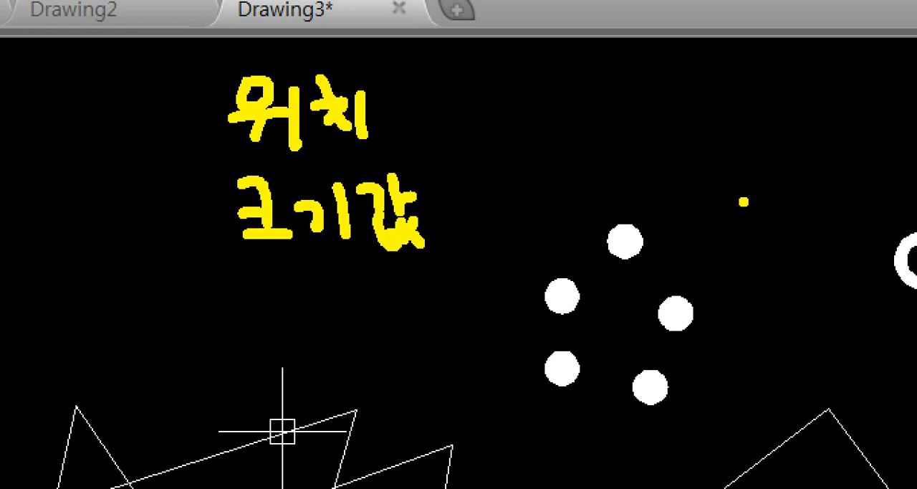
{"action": "left_click_drag", "start_coordinate": [623, 146], "coordinate": [847, 144]}
{"action": "mouse_move", "coordinate": [739, 94]}
{"action": "left_mouse_down"}
{"action": "mouse_move", "coordinate": [764, 192]}
{"action": "mouse_move", "coordinate": [713, 178]}
{"action": "mouse_move", "coordinate": [740, 93]}
{"action": "mouse_move", "coordinate": [805, 152]}
{"action": "mouse_move", "coordinate": [760, 197]}
{"action": "mouse_move", "coordinate": [773, 202]}
{"action": "left_mouse_up"}
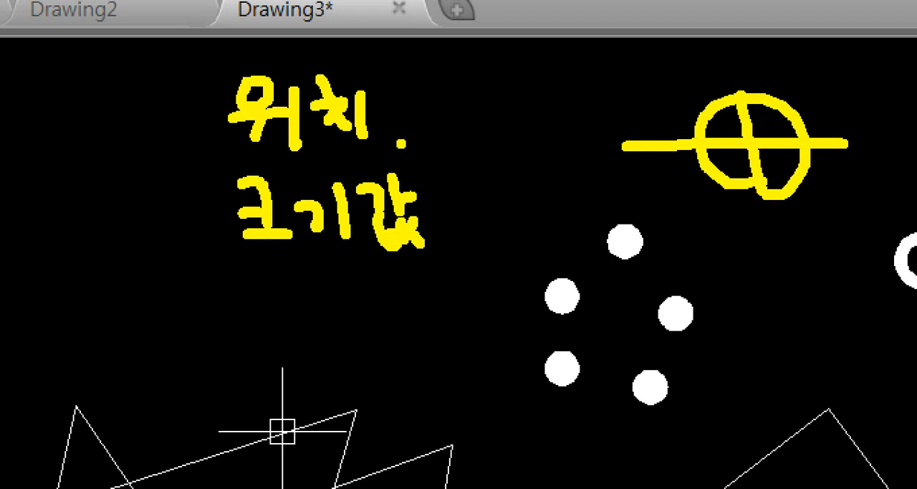
{"action": "left_click_drag", "start_coordinate": [228, 303], "coordinate": [249, 332]}
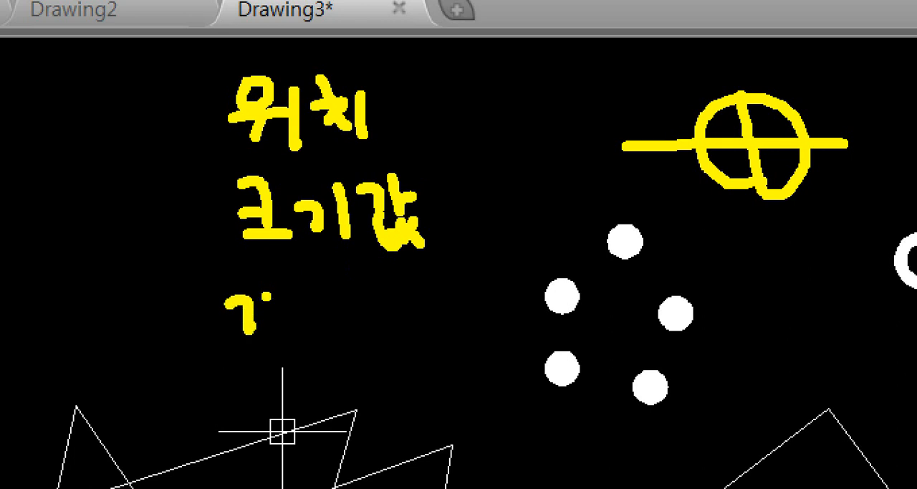
{"action": "left_click_drag", "start_coordinate": [266, 291], "coordinate": [267, 324]}
{"action": "mouse_move", "coordinate": [285, 300]}
{"action": "left_mouse_down"}
{"action": "mouse_move", "coordinate": [286, 328]}
{"action": "mouse_move", "coordinate": [304, 352]}
{"action": "mouse_move", "coordinate": [323, 315]}
{"action": "left_mouse_up"}
{"action": "mouse_move", "coordinate": [306, 322]}
{"action": "left_mouse_down"}
{"action": "mouse_move", "coordinate": [334, 346]}
{"action": "mouse_move", "coordinate": [362, 350]}
{"action": "left_mouse_up"}
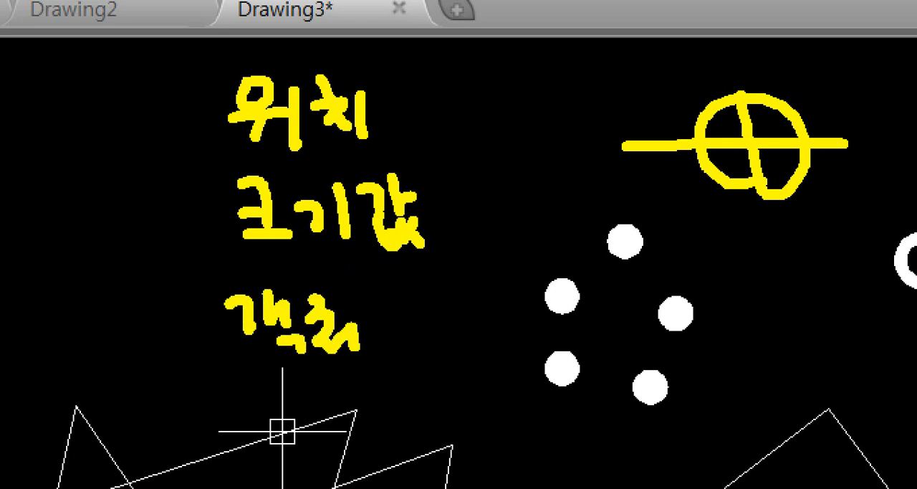
{"action": "left_click_drag", "start_coordinate": [373, 317], "coordinate": [377, 351]}
{"action": "left_click_drag", "start_coordinate": [410, 319], "coordinate": [392, 336]}
{"action": "mouse_move", "coordinate": [402, 328]}
{"action": "left_mouse_down"}
{"action": "mouse_move", "coordinate": [437, 349]}
{"action": "mouse_move", "coordinate": [456, 337]}
{"action": "left_mouse_up"}
{"action": "left_click_drag", "start_coordinate": [445, 346], "coordinate": [480, 357]}
{"action": "left_click_drag", "start_coordinate": [472, 306], "coordinate": [488, 301]}
{"action": "mouse_move", "coordinate": [472, 308]}
{"action": "left_mouse_down"}
{"action": "mouse_move", "coordinate": [472, 334]}
{"action": "mouse_move", "coordinate": [499, 339]}
{"action": "left_mouse_up"}
{"action": "mouse_move", "coordinate": [479, 324]}
{"action": "left_mouse_down"}
{"action": "mouse_move", "coordinate": [497, 313]}
{"action": "mouse_move", "coordinate": [540, 364]}
{"action": "left_mouse_up"}
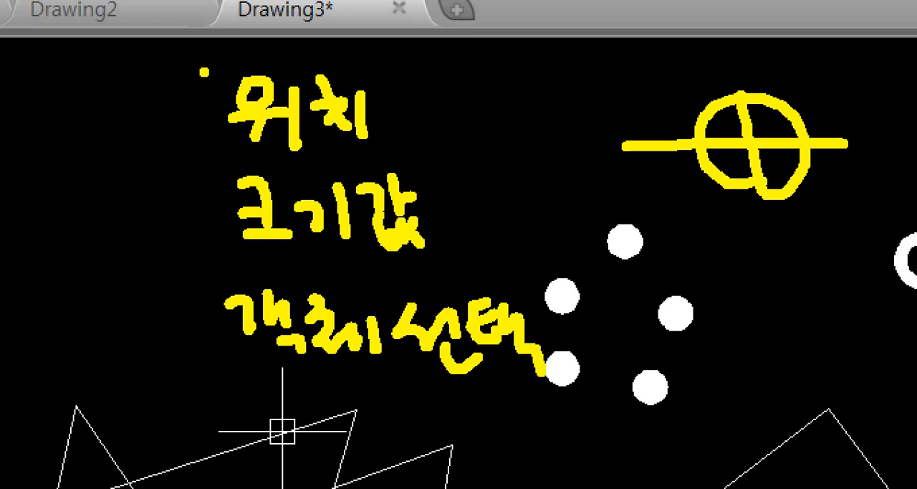
{"action": "left_click_drag", "start_coordinate": [202, 72], "coordinate": [230, 410]}
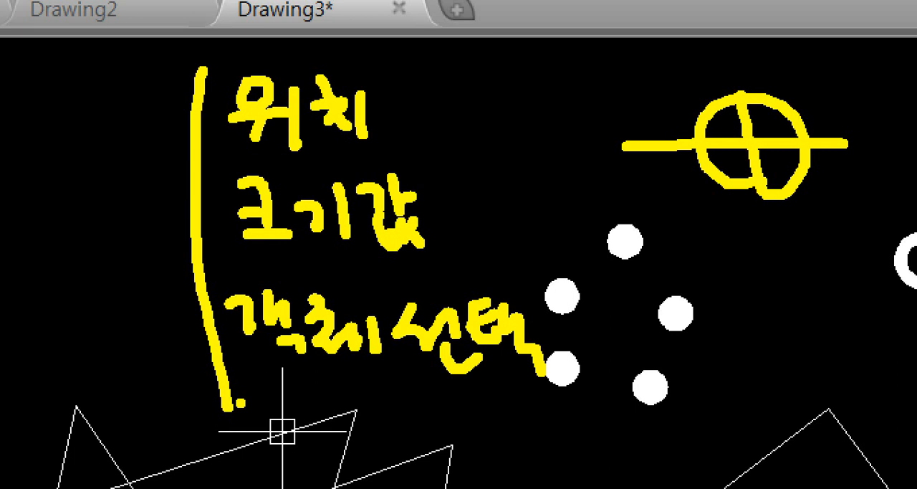
{"action": "key", "text": "Escape"}
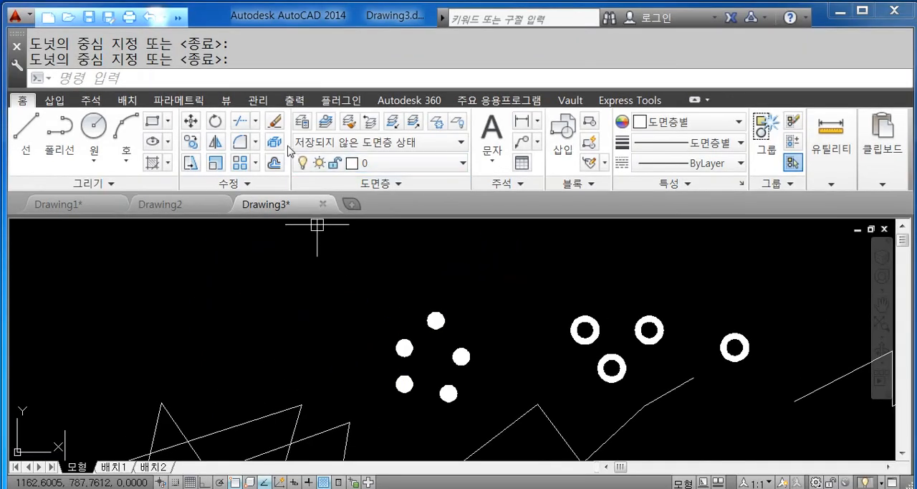
- Start the Move command and the Line command in turn to compare what their first prompts ask for
{"action": "left_click", "coordinate": [191, 120]}
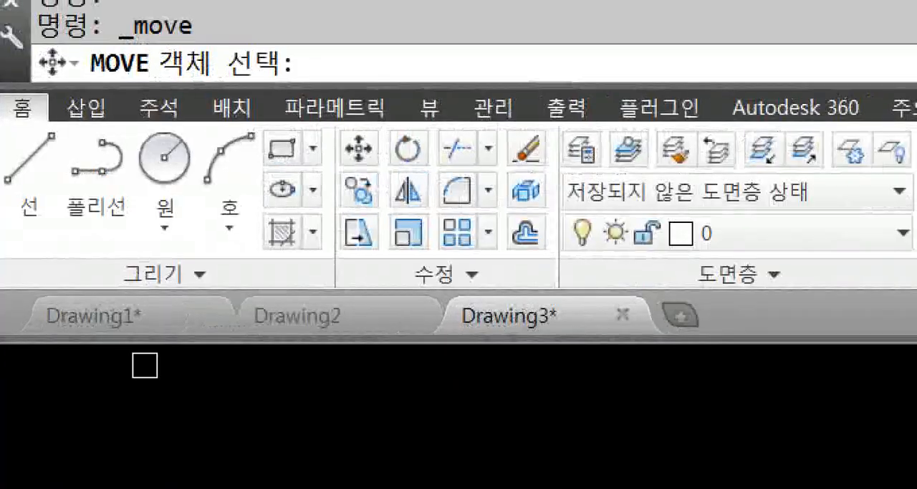
{"action": "mouse_move", "coordinate": [156, 40]}
{"action": "left_mouse_down", "text": "ctrl"}
{"action": "mouse_move", "coordinate": [281, 92]}
{"action": "mouse_move", "coordinate": [277, 109]}
{"action": "left_mouse_up", "text": "ctrl"}
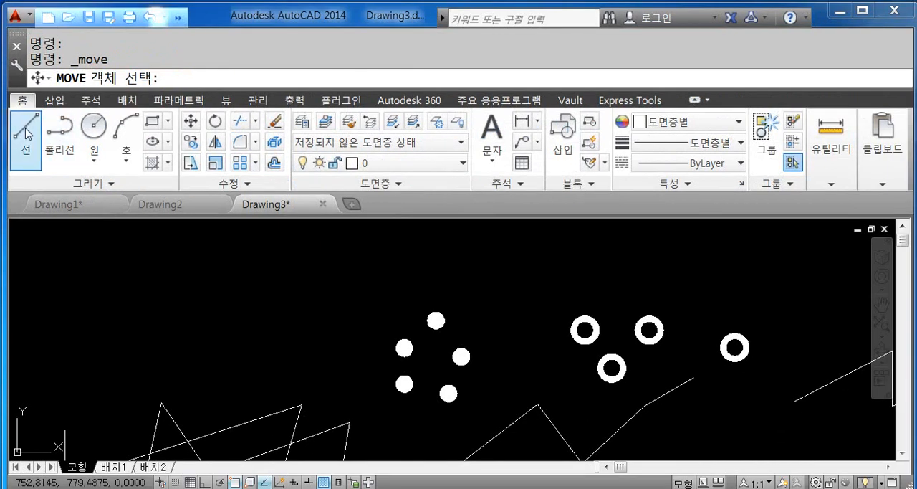
{"action": "left_click", "coordinate": [13, 176]}
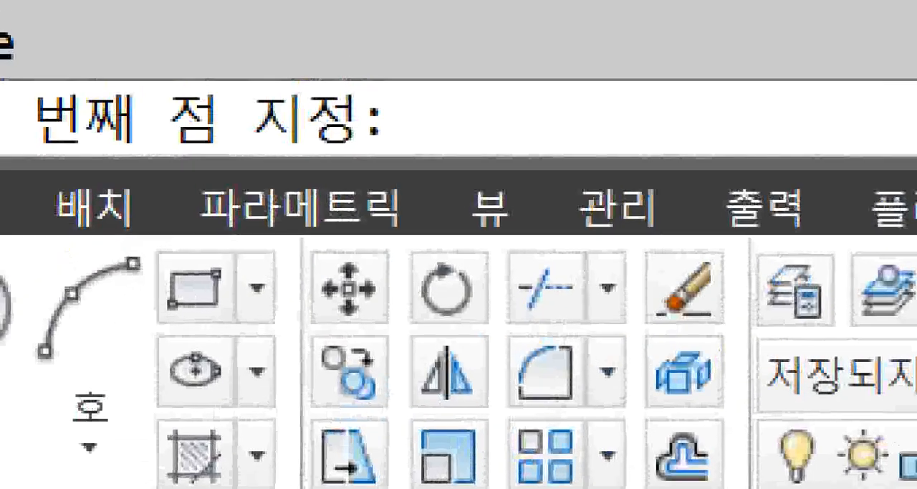
{"action": "mouse_move", "coordinate": [244, 173]}
{"action": "left_mouse_down"}
{"action": "mouse_move", "coordinate": [147, 129]}
{"action": "mouse_move", "coordinate": [190, 37]}
{"action": "mouse_move", "coordinate": [308, 58]}
{"action": "mouse_move", "coordinate": [283, 140]}
{"action": "mouse_move", "coordinate": [239, 137]}
{"action": "left_mouse_up"}
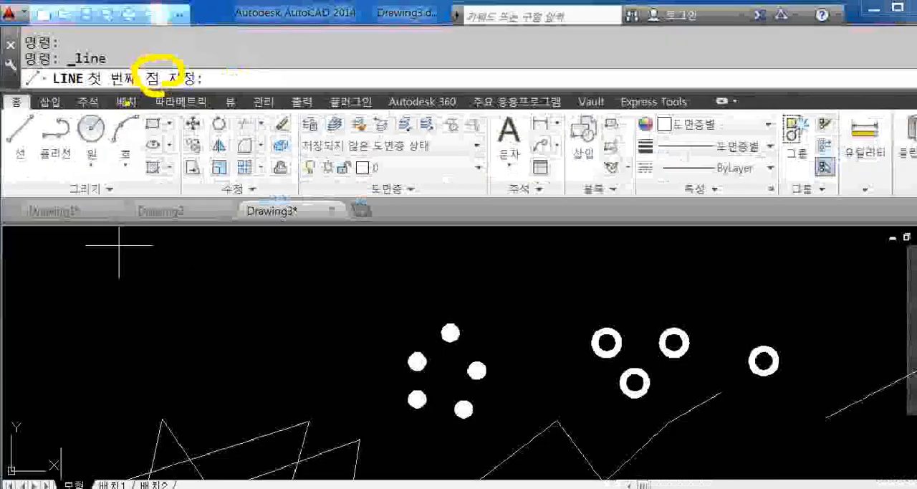
{"action": "key", "text": "Escape"}
- Start the Mirror command and the Stretch command in turn to read their first prompts, and cancel Stretch
{"action": "left_click", "coordinate": [458, 371]}
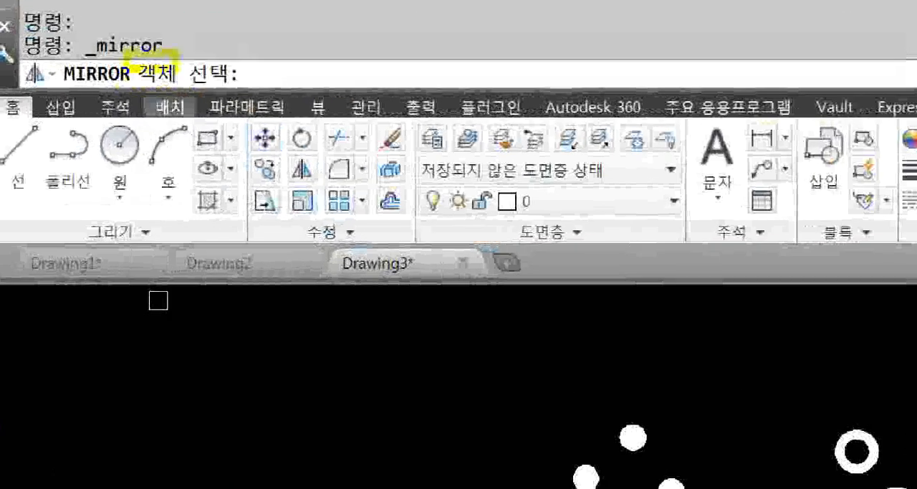
{"action": "left_click_drag", "start_coordinate": [98, 63], "coordinate": [170, 92], "text": "ctrl"}
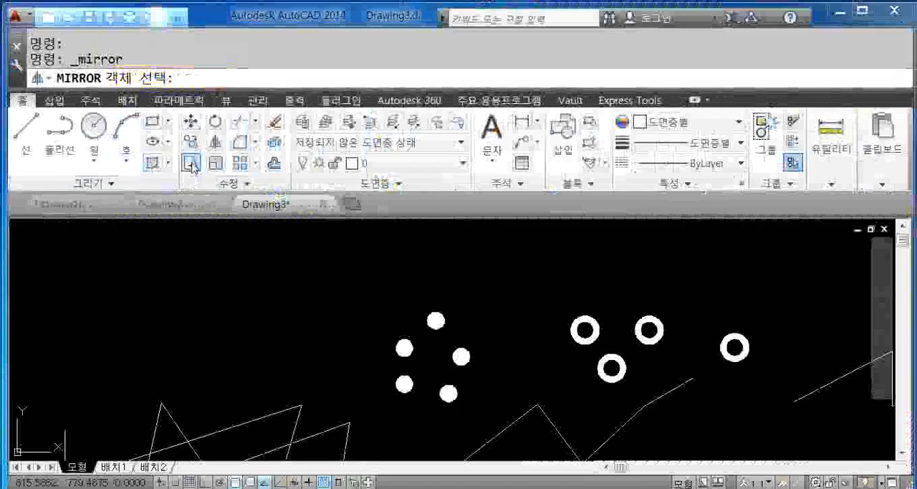
{"action": "left_click", "coordinate": [265, 201]}
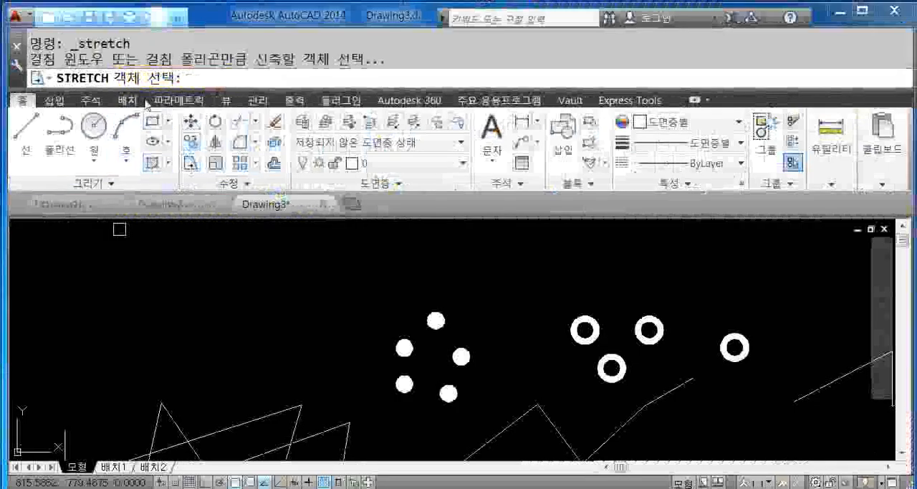
{"action": "left_click_drag", "start_coordinate": [104, 67], "coordinate": [187, 99], "text": "ctrl"}
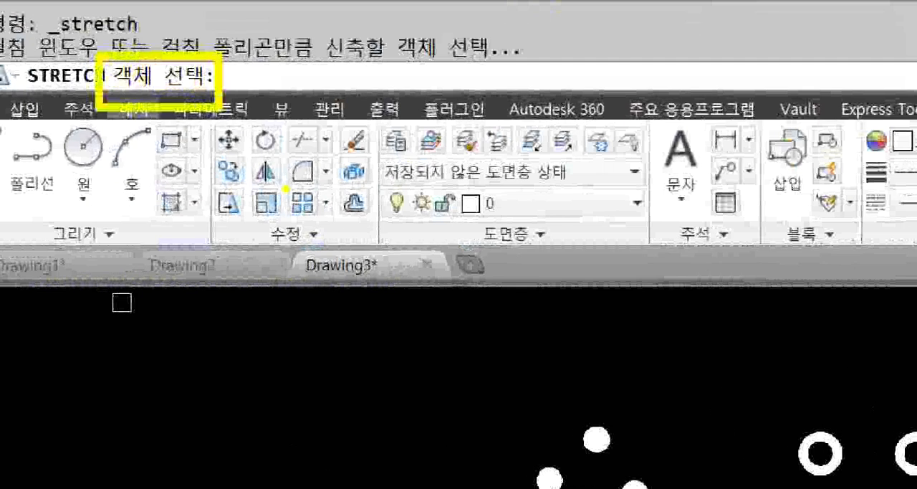
{"action": "mouse_move", "coordinate": [324, 258]}
{"action": "left_mouse_down"}
{"action": "mouse_move", "coordinate": [271, 245]}
{"action": "mouse_move", "coordinate": [356, 222]}
{"action": "mouse_move", "coordinate": [334, 300]}
{"action": "left_mouse_up"}
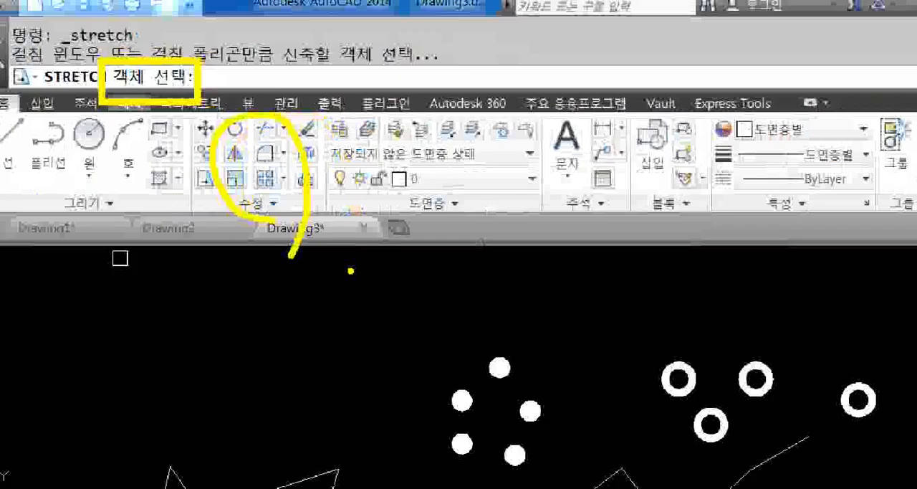
{"action": "key", "text": "Escape"}
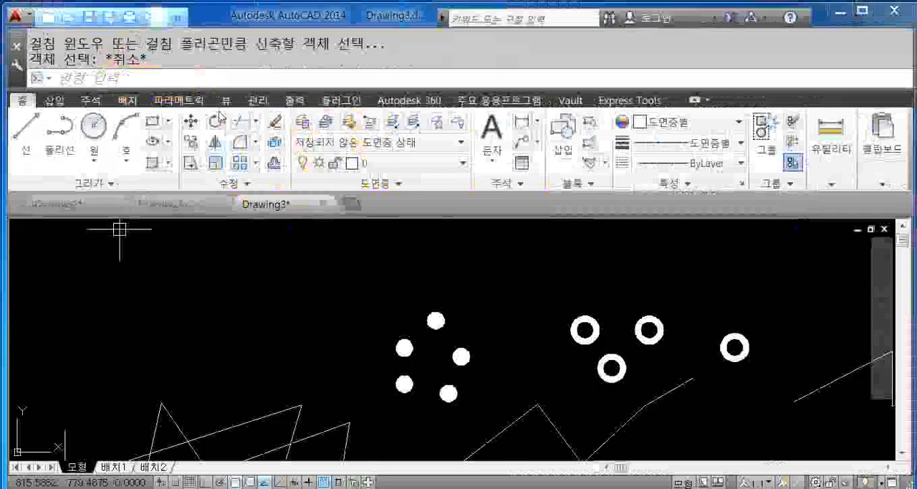
- Start the Offset command to read what its first prompt asks for, and cancel it
{"action": "left_click", "coordinate": [274, 163]}
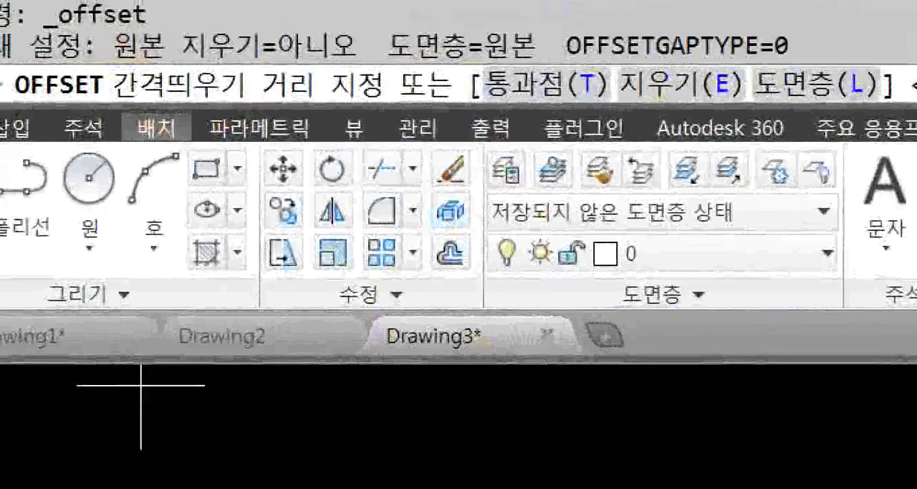
{"action": "left_click_drag", "start_coordinate": [247, 60], "coordinate": [408, 107]}
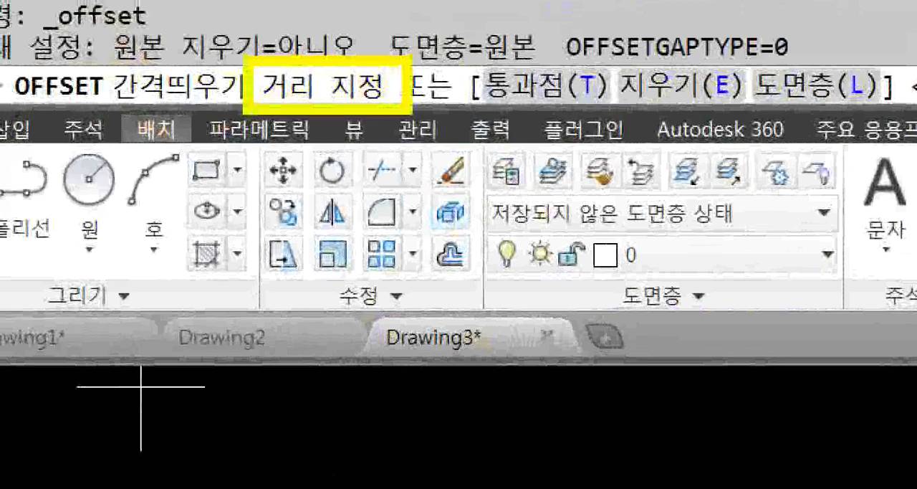
{"action": "mouse_move", "coordinate": [357, 176]}
{"action": "left_mouse_down"}
{"action": "mouse_move", "coordinate": [390, 174]}
{"action": "mouse_move", "coordinate": [356, 208]}
{"action": "mouse_move", "coordinate": [416, 225]}
{"action": "left_mouse_up"}
{"action": "mouse_move", "coordinate": [429, 212]}
{"action": "left_mouse_down"}
{"action": "mouse_move", "coordinate": [451, 206]}
{"action": "mouse_move", "coordinate": [471, 240]}
{"action": "left_mouse_up"}
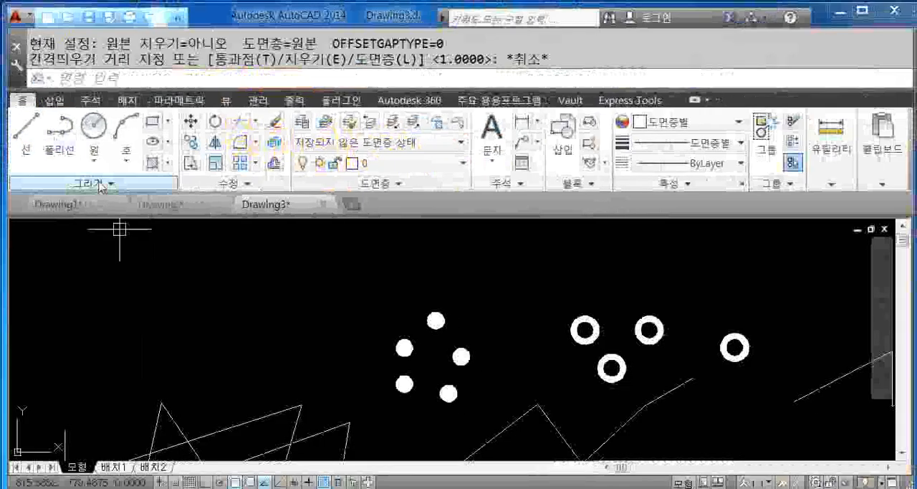
- Start the Donut command and set the inside diameter to 0 and the outside diameter to 50
{"action": "left_click", "coordinate": [86, 295]}
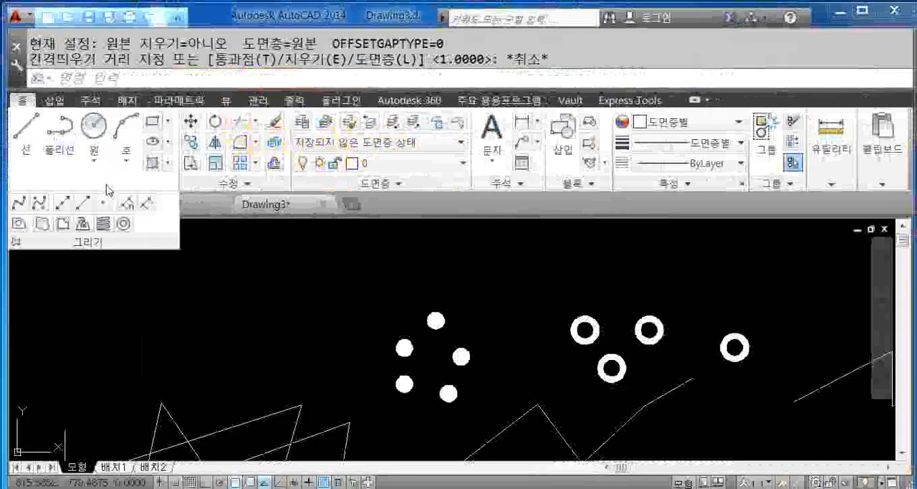
{"action": "left_click", "coordinate": [124, 225]}
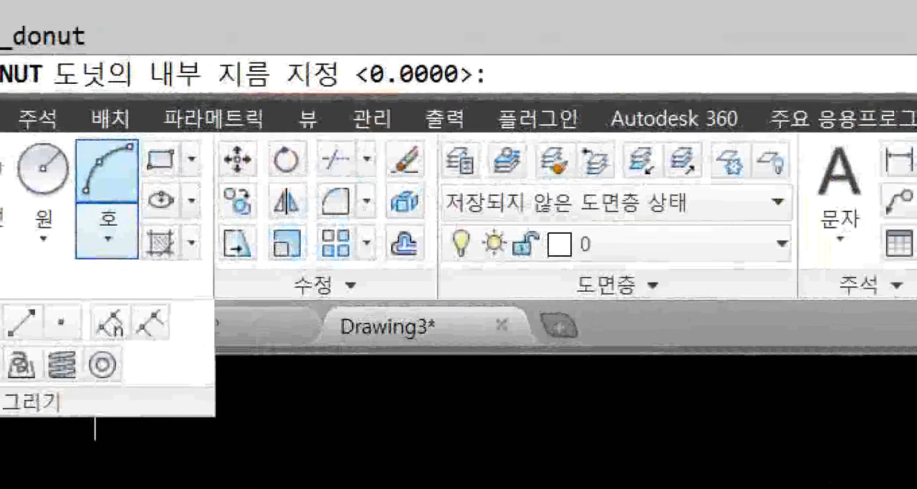
{"action": "mouse_move", "coordinate": [134, 45]}
{"action": "left_mouse_down"}
{"action": "mouse_move", "coordinate": [218, 93]}
{"action": "mouse_move", "coordinate": [330, 96]}
{"action": "left_mouse_up"}
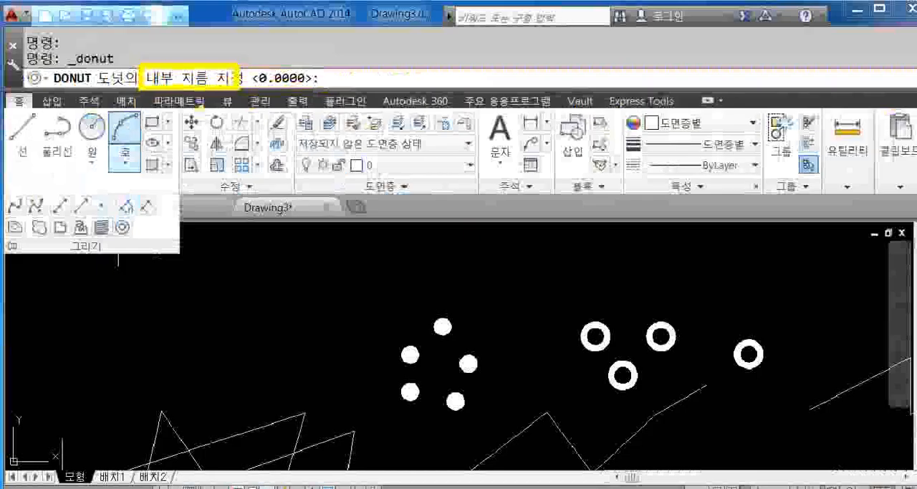
{"action": "type", "text": "0"}
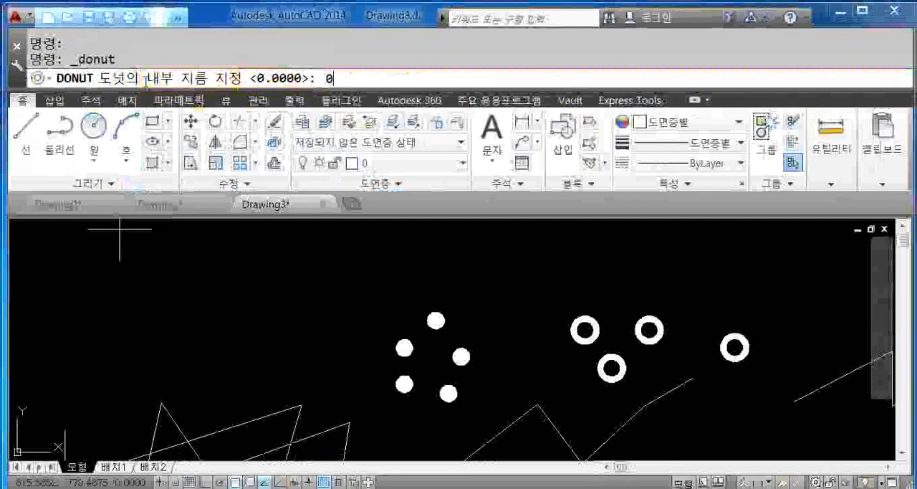
{"action": "key", "text": "Return"}
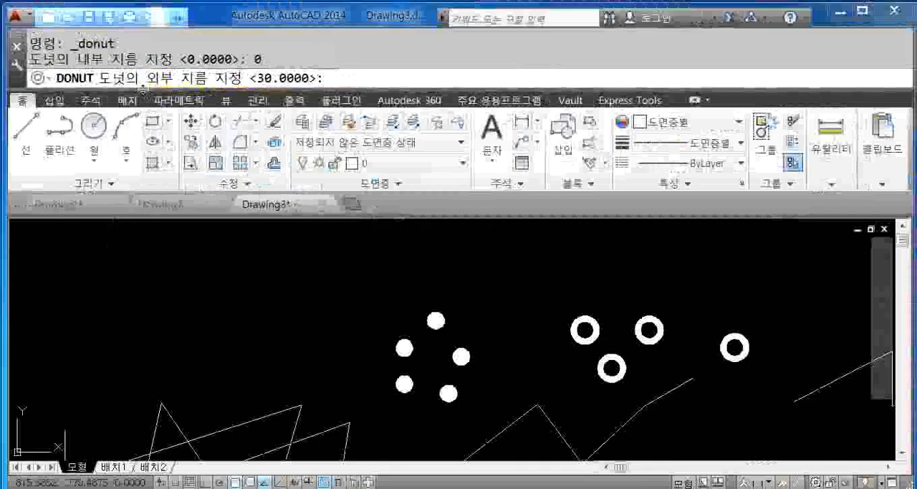
{"action": "type", "text": "50"}
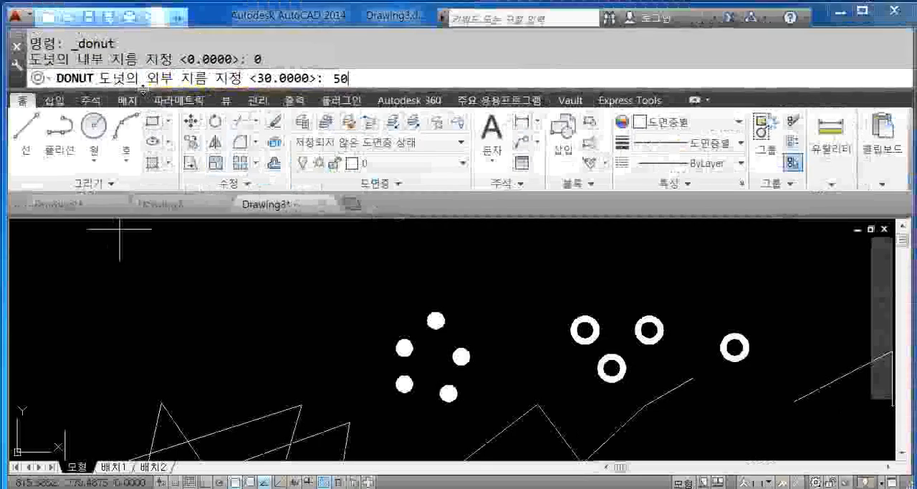
{"action": "key", "text": "Return"}
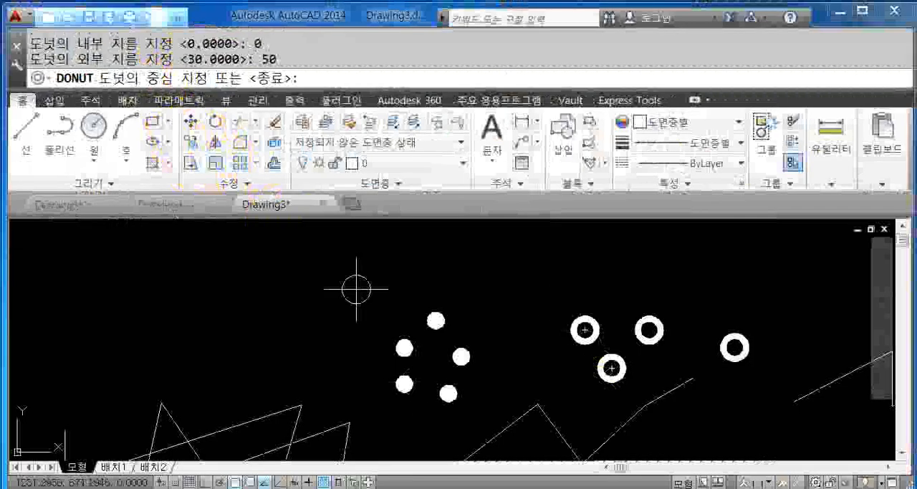
- Place two solid donuts side by side above and to the left of the ring of small donuts, and end the Donut command
{"action": "left_click", "coordinate": [300, 343]}
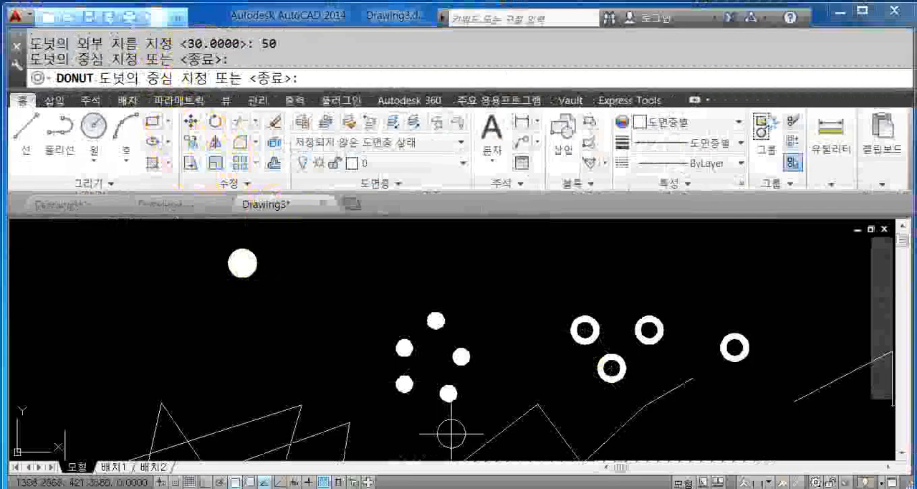
{"action": "left_click", "coordinate": [371, 272]}
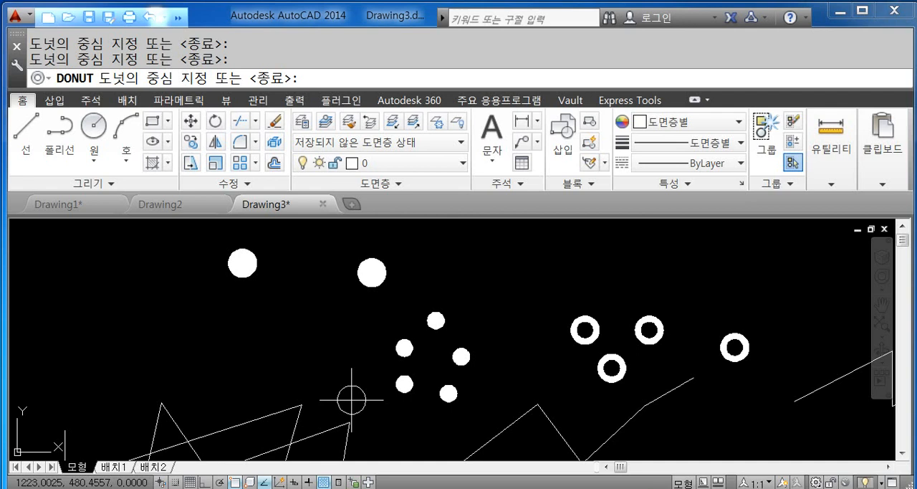
{"action": "key", "text": "Return"}
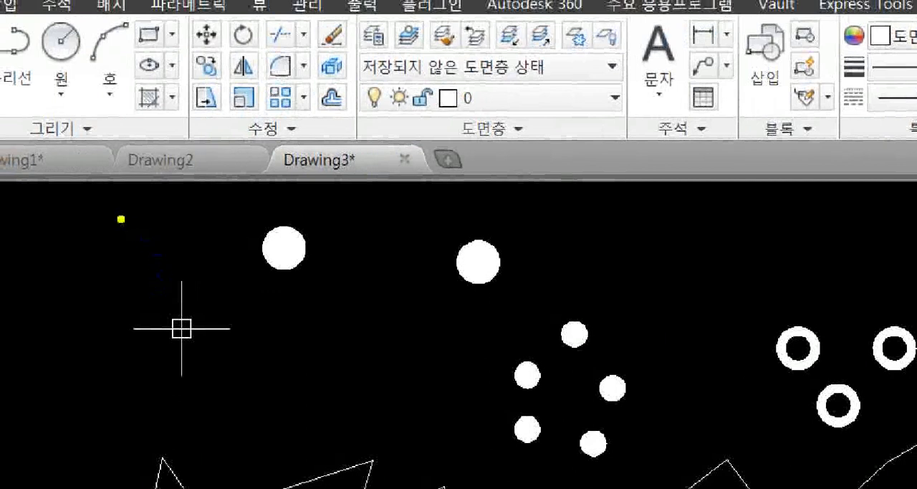
{"action": "left_click_drag", "start_coordinate": [121, 219], "coordinate": [124, 220]}
{"action": "left_click_drag", "start_coordinate": [147, 211], "coordinate": [148, 240]}
{"action": "left_click_drag", "start_coordinate": [143, 253], "coordinate": [154, 277]}
{"action": "mouse_move", "coordinate": [166, 243]}
{"action": "left_mouse_down"}
{"action": "mouse_move", "coordinate": [157, 277]}
{"action": "mouse_move", "coordinate": [169, 264]}
{"action": "left_mouse_up"}
{"action": "mouse_move", "coordinate": [161, 230]}
{"action": "left_mouse_down"}
{"action": "mouse_move", "coordinate": [178, 230]}
{"action": "mouse_move", "coordinate": [195, 252]}
{"action": "mouse_move", "coordinate": [222, 262]}
{"action": "left_mouse_up"}
{"action": "left_click_drag", "start_coordinate": [228, 255], "coordinate": [284, 248]}
{"action": "left_click_drag", "start_coordinate": [275, 263], "coordinate": [278, 295]}
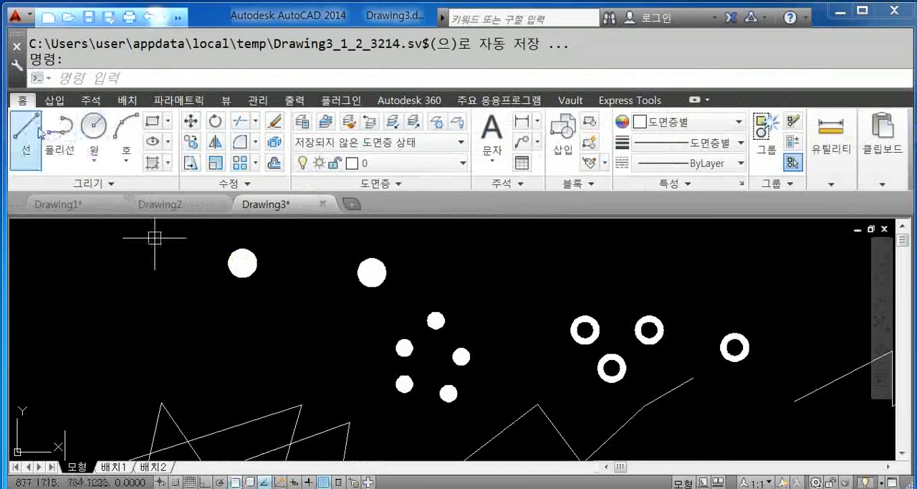
- Draw a zigzag of five connected line segments in the empty area above the donuts and end the Line command
{"action": "left_click", "coordinate": [39, 131]}
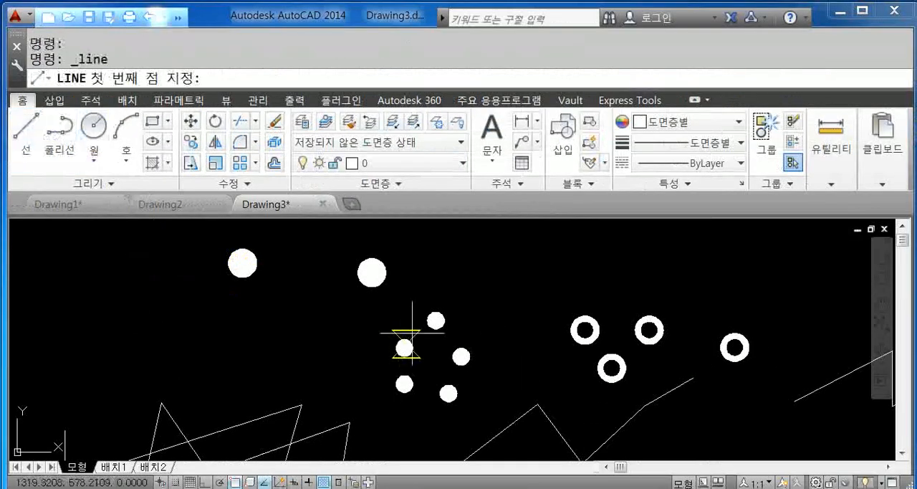
{"action": "middle_click_drag", "start_coordinate": [437, 273], "coordinate": [409, 338]}
{"action": "left_click", "coordinate": [427, 289]}
{"action": "left_click", "coordinate": [480, 249]}
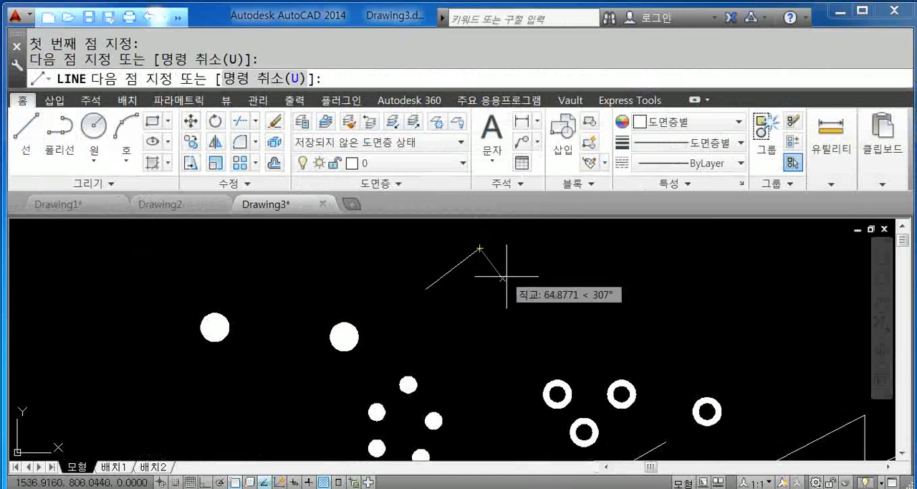
{"action": "left_click", "coordinate": [507, 283]}
{"action": "left_click", "coordinate": [549, 251]}
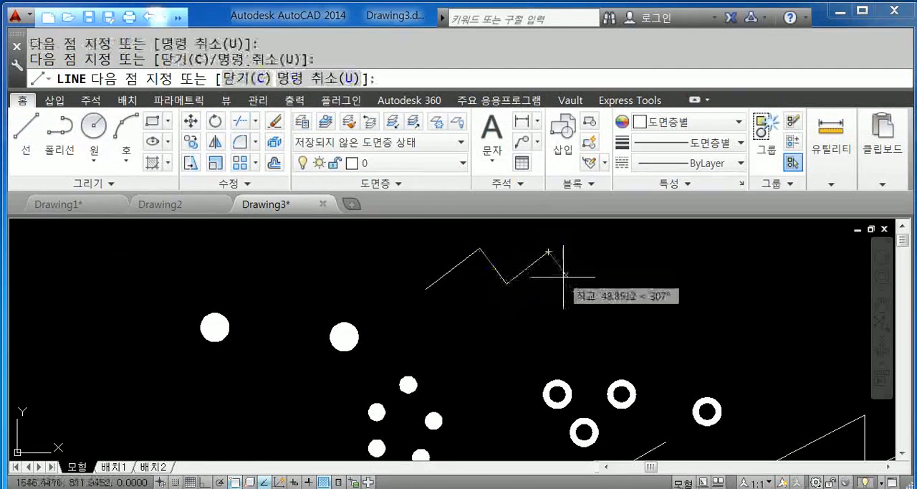
{"action": "left_click", "coordinate": [570, 279]}
{"action": "left_click", "coordinate": [611, 258]}
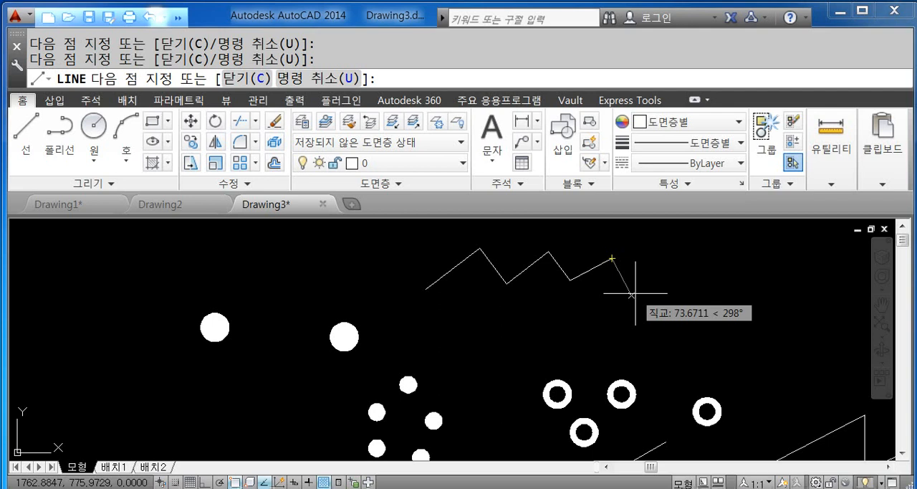
{"action": "key", "text": "Escape"}
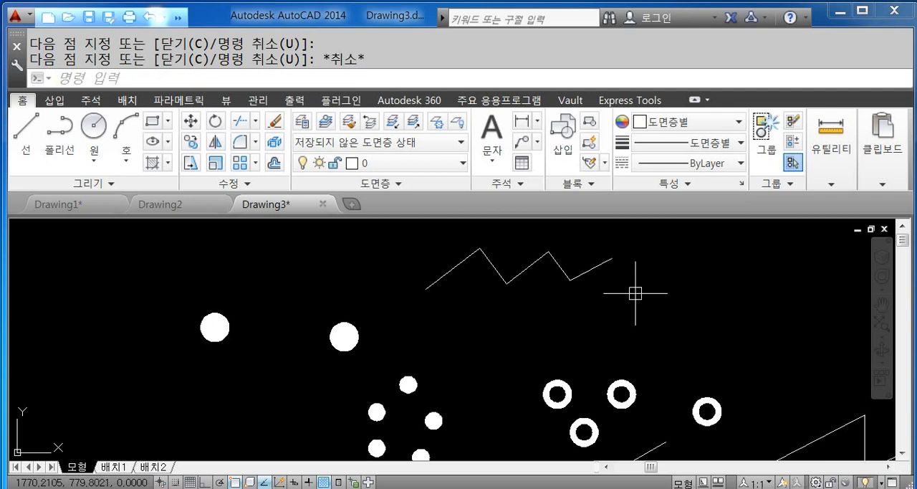
- Zoom to the drawing's extents and zoom out a little to leave empty space around all the objects
{"action": "scroll", "coordinate": [502, 326], "scroll_direction": "down", "scroll_amount": 3}
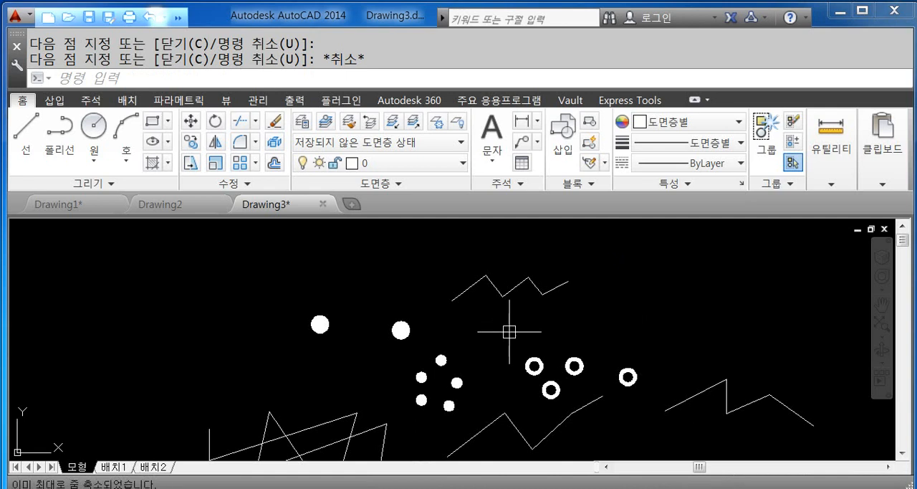
{"action": "middle_click", "coordinate": [503, 328]}
{"action": "middle_click", "coordinate": [503, 328]}
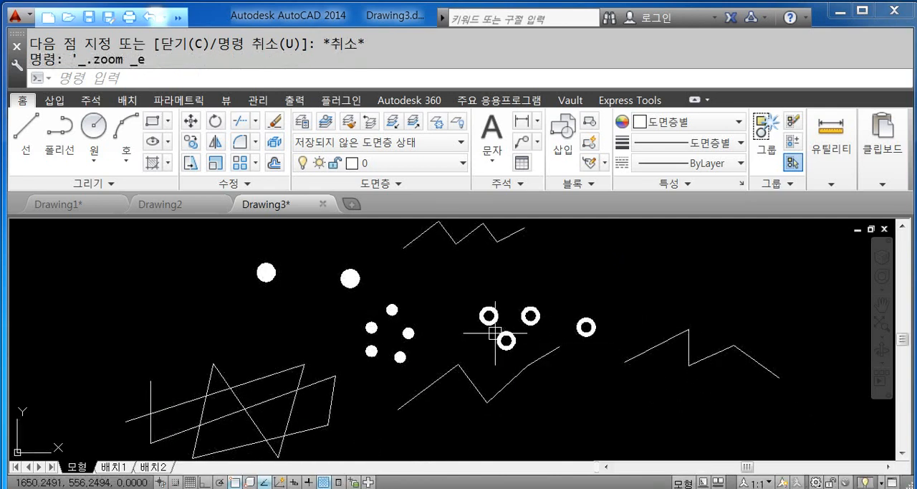
{"action": "middle_click", "coordinate": [493, 331]}
{"action": "middle_click", "coordinate": [493, 331]}
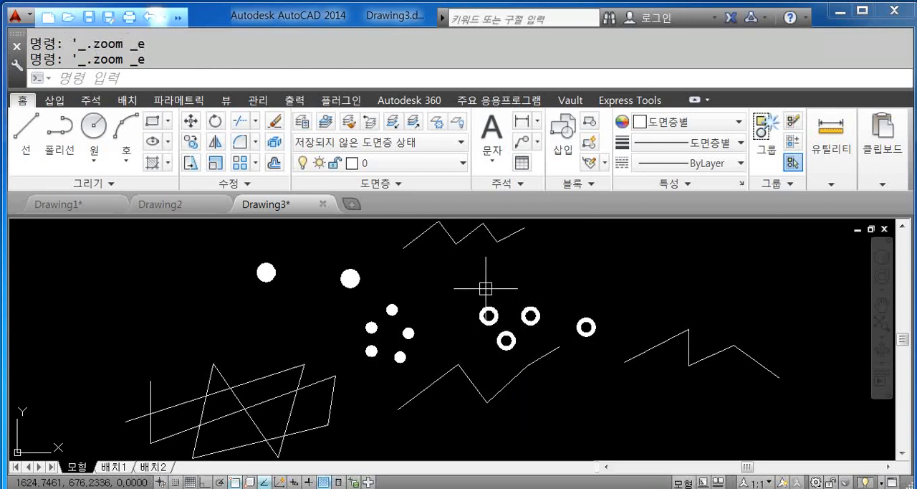
{"action": "scroll", "coordinate": [485, 297], "scroll_direction": "down", "scroll_amount": 2}
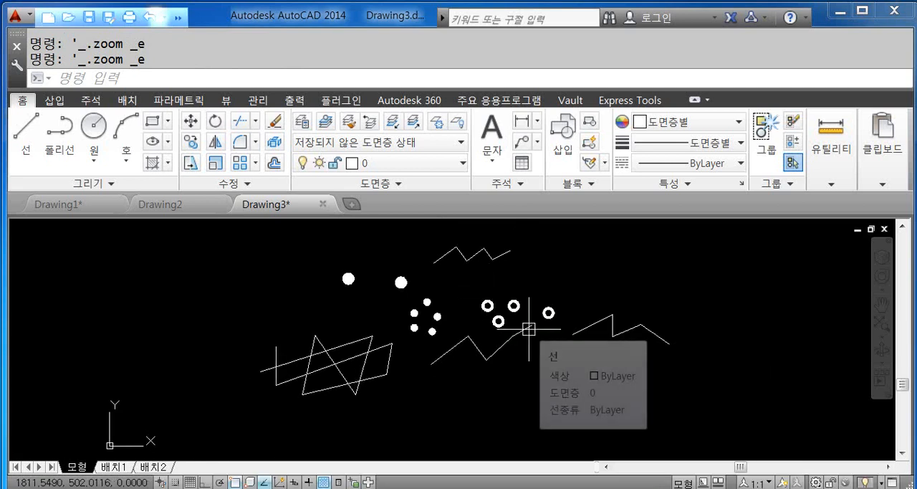
{"action": "left_click", "coordinate": [754, 419]}
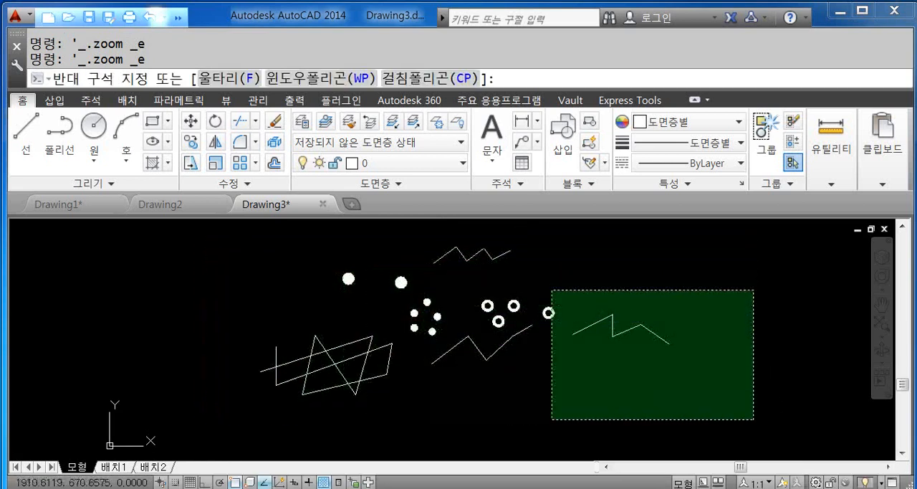
{"action": "left_click", "coordinate": [657, 292]}
{"action": "key", "text": "Escape"}
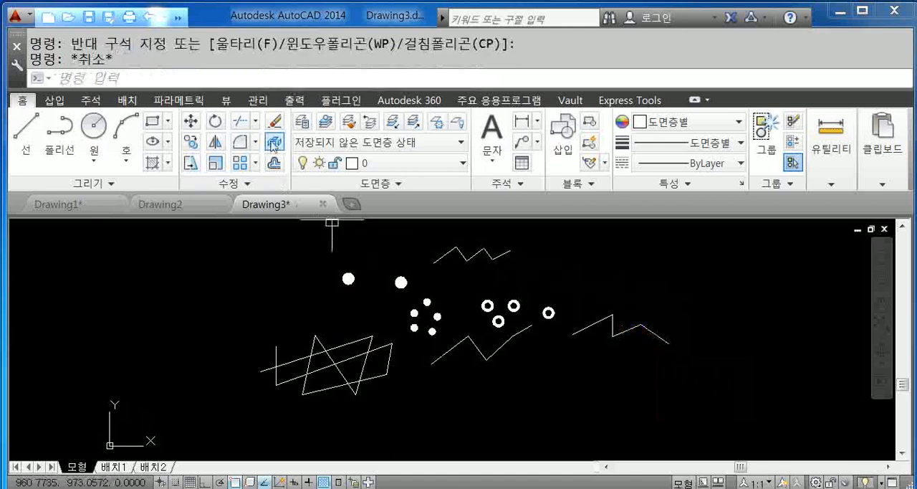
- Erase all the lines and donuts with one selection window around them, and zoom to the extents of the drawing
{"action": "left_click", "coordinate": [273, 123]}
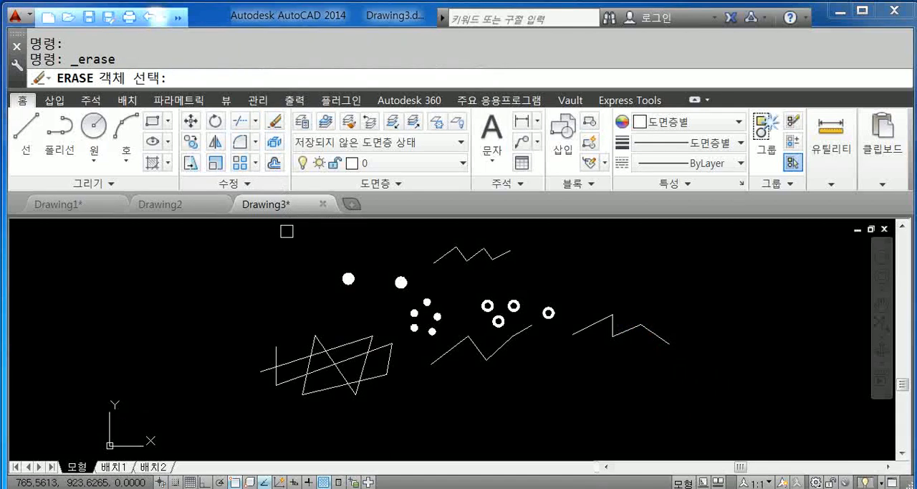
{"action": "left_click", "coordinate": [241, 236]}
{"action": "left_click", "coordinate": [728, 427]}
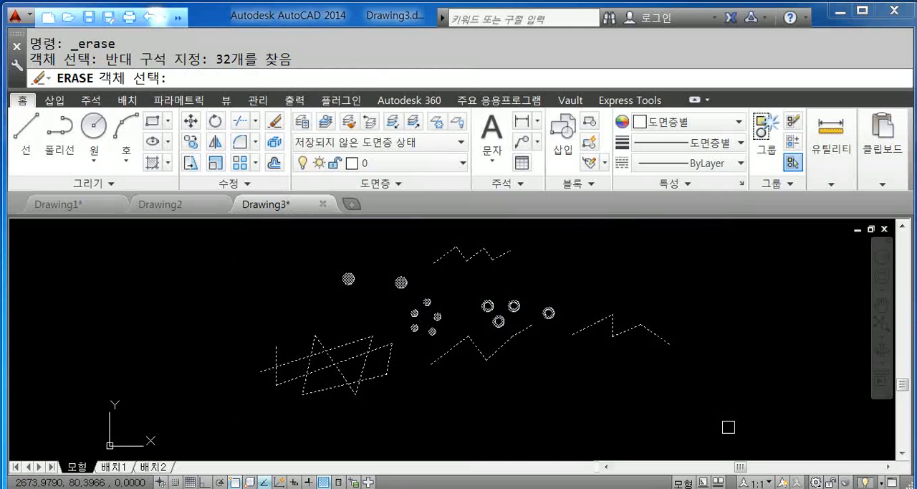
{"action": "key", "text": "Return"}
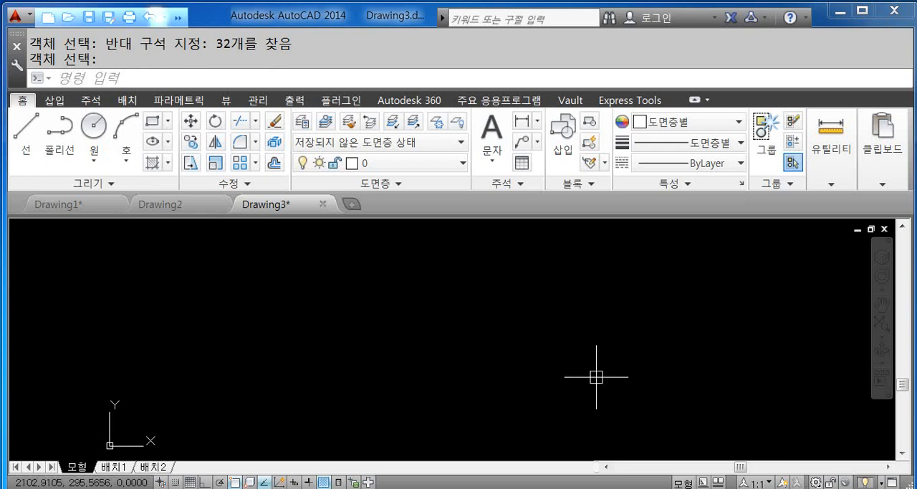
{"action": "middle_click", "coordinate": [527, 350]}
{"action": "middle_click", "coordinate": [527, 350]}
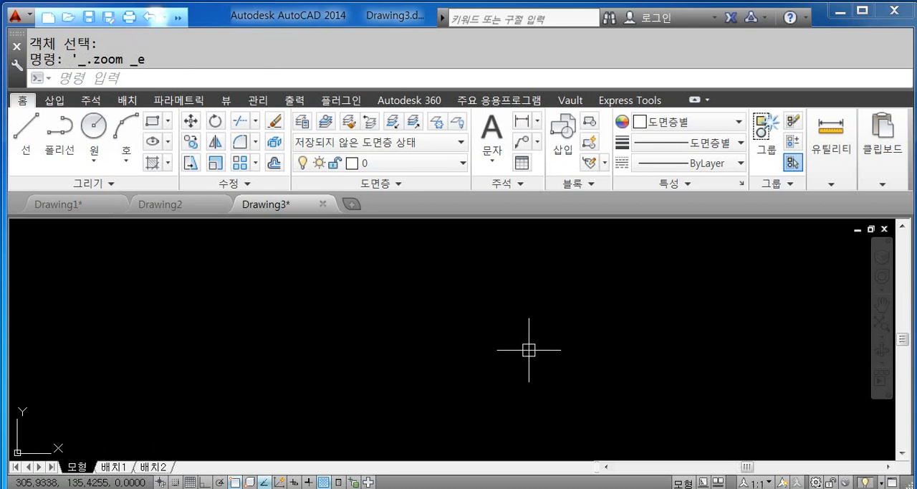
{"action": "middle_click", "coordinate": [531, 352]}
{"action": "middle_click", "coordinate": [532, 351]}
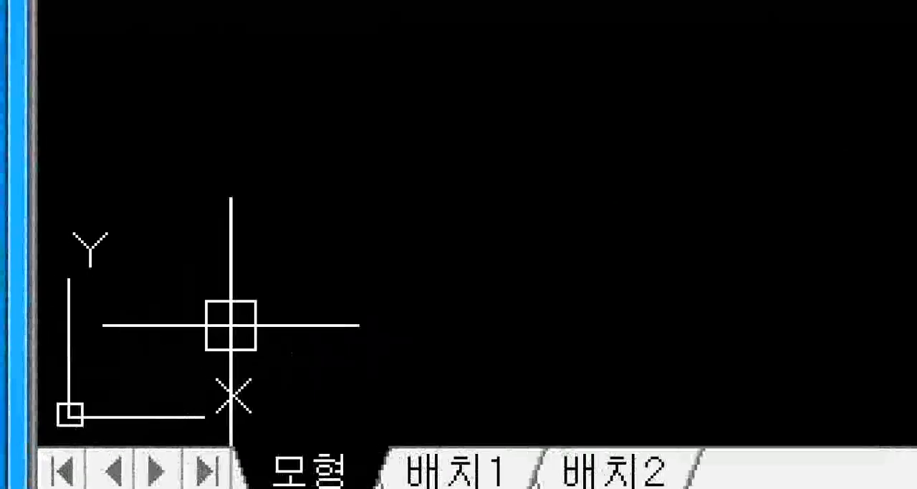
- Pan the empty drawing to bring the UCS icon to the middle of the view and examine its origin point
{"action": "left_click", "coordinate": [165, 442]}
{"action": "mouse_move", "coordinate": [200, 449]}
{"action": "left_mouse_down"}
{"action": "mouse_move", "coordinate": [38, 427]}
{"action": "mouse_move", "coordinate": [45, 160]}
{"action": "mouse_move", "coordinate": [279, 365]}
{"action": "left_mouse_up"}
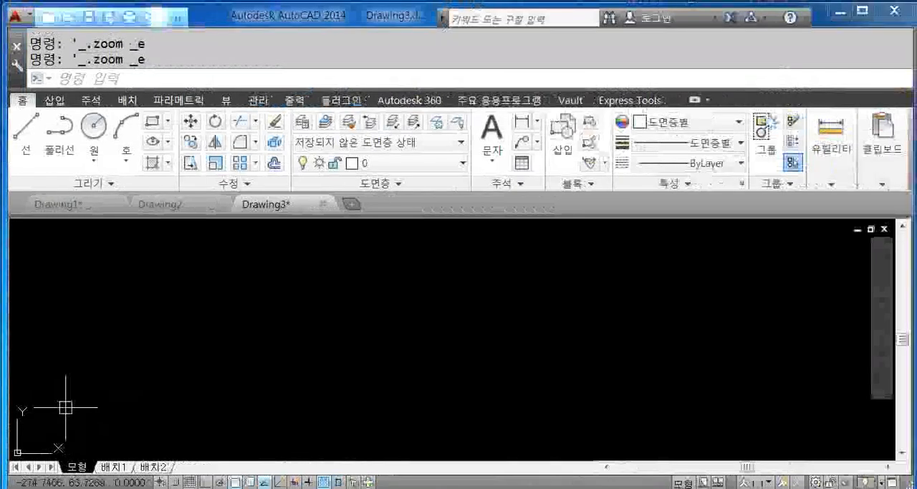
{"action": "middle_click_drag", "start_coordinate": [63, 409], "coordinate": [446, 275]}
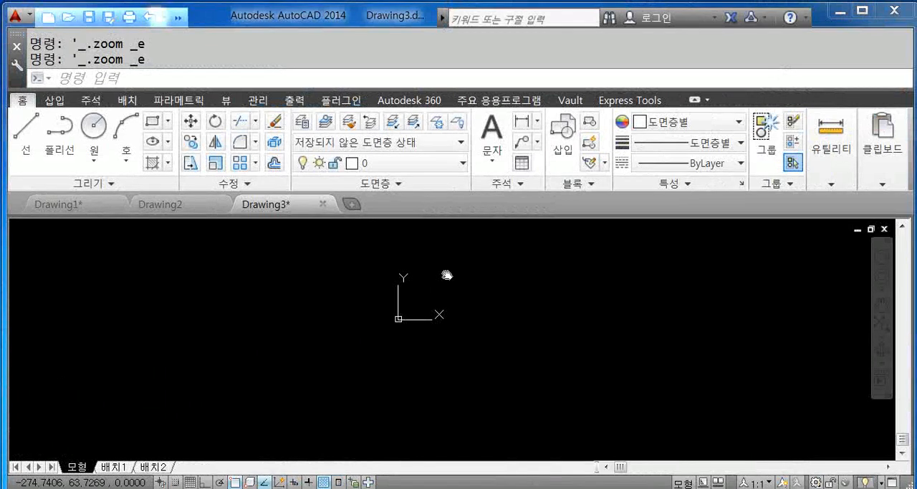
{"action": "middle_click_drag", "start_coordinate": [446, 275], "coordinate": [446, 274]}
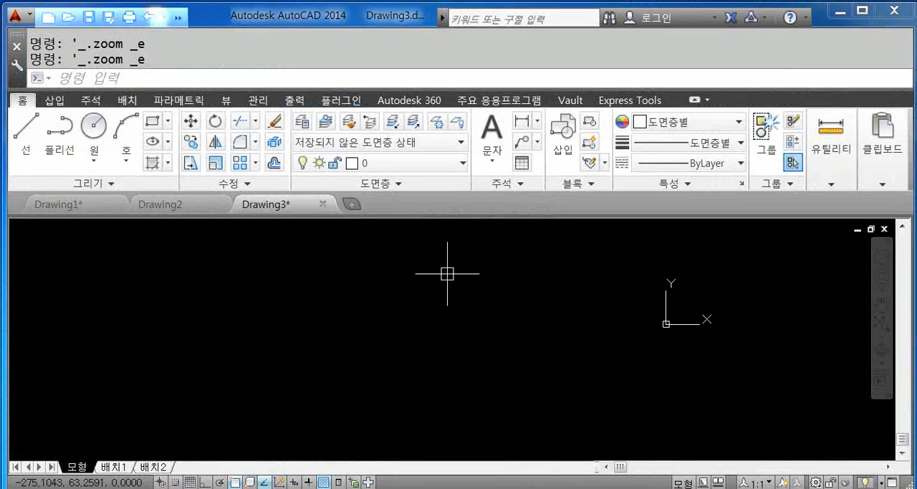
{"action": "middle_click_drag", "start_coordinate": [649, 329], "coordinate": [498, 352]}
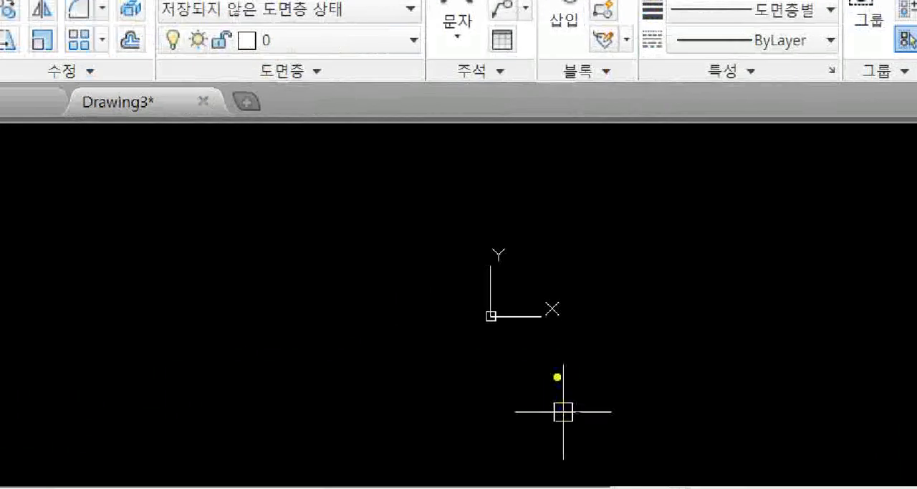
{"action": "mouse_move", "coordinate": [556, 371]}
{"action": "left_mouse_down"}
{"action": "mouse_move", "coordinate": [463, 306]}
{"action": "mouse_move", "coordinate": [575, 365]}
{"action": "left_mouse_up"}
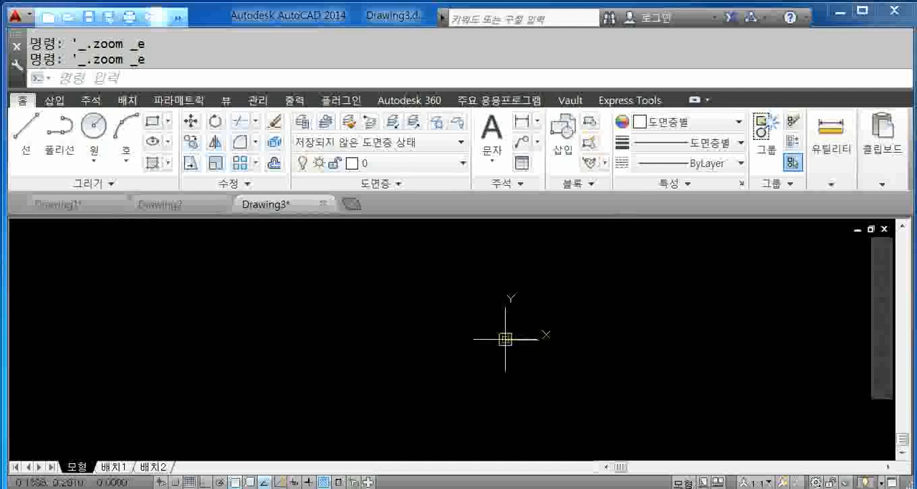
- Select the UCS icon, pick up its origin grip and cancel the move
{"action": "left_click", "coordinate": [501, 327]}
{"action": "mouse_move", "coordinate": [504, 330]}
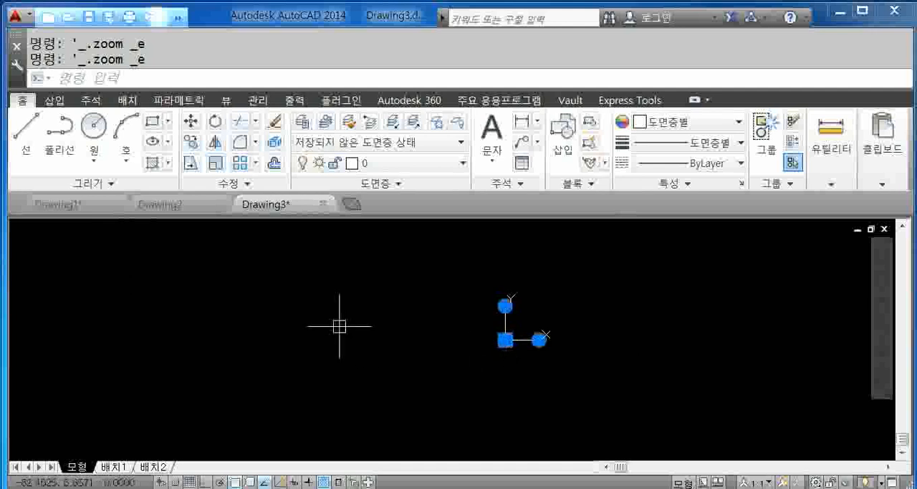
{"action": "left_click", "coordinate": [505, 339]}
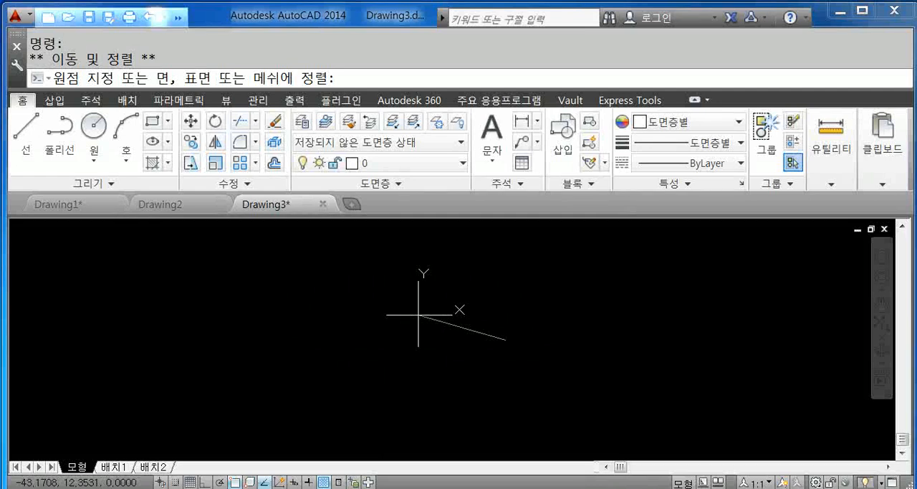
{"action": "key", "text": "Escape"}
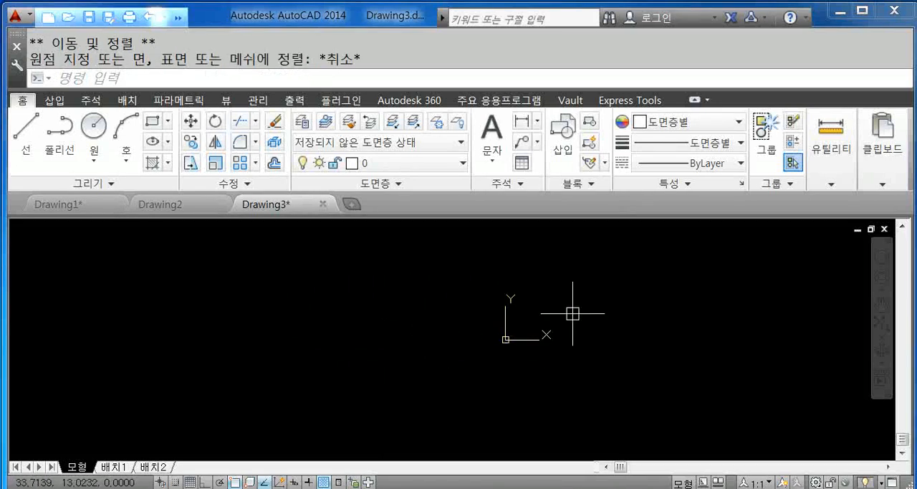
{"action": "mouse_move", "coordinate": [584, 290]}
{"action": "middle_mouse_down"}
{"action": "mouse_move", "coordinate": [532, 365]}
{"action": "mouse_move", "coordinate": [553, 236]}
{"action": "mouse_move", "coordinate": [389, 254]}
{"action": "mouse_move", "coordinate": [487, 292]}
{"action": "mouse_move", "coordinate": [478, 287]}
{"action": "middle_mouse_up"}
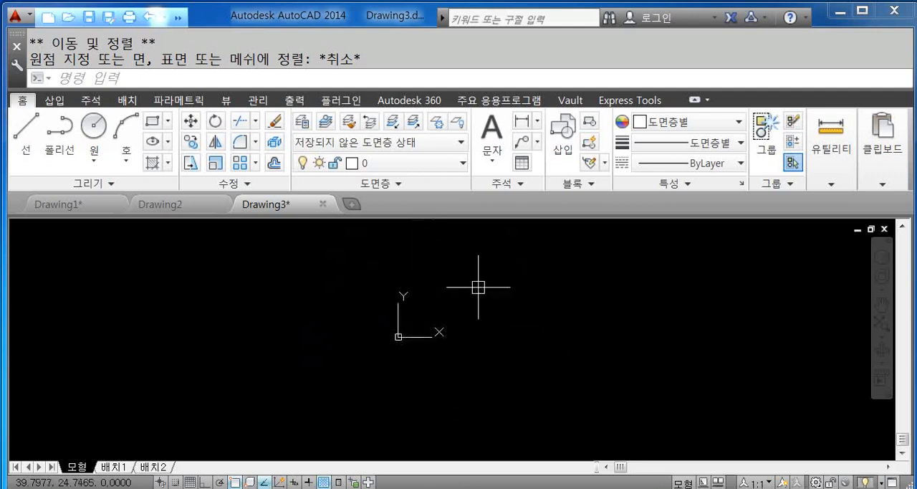
{"action": "middle_click_drag", "start_coordinate": [463, 337], "coordinate": [491, 325]}
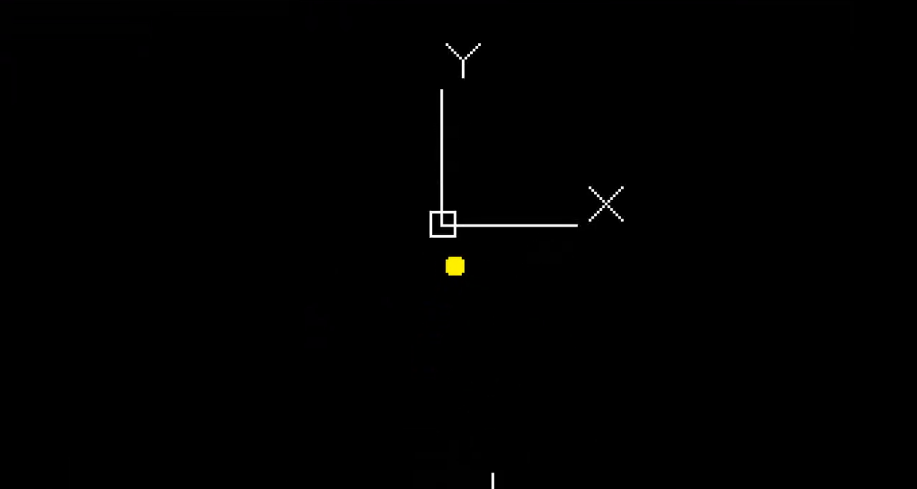
{"action": "mouse_move", "coordinate": [458, 271]}
{"action": "left_mouse_down"}
{"action": "mouse_move", "coordinate": [412, 236]}
{"action": "mouse_move", "coordinate": [448, 174]}
{"action": "mouse_move", "coordinate": [473, 271]}
{"action": "mouse_move", "coordinate": [465, 279]}
{"action": "left_mouse_up"}
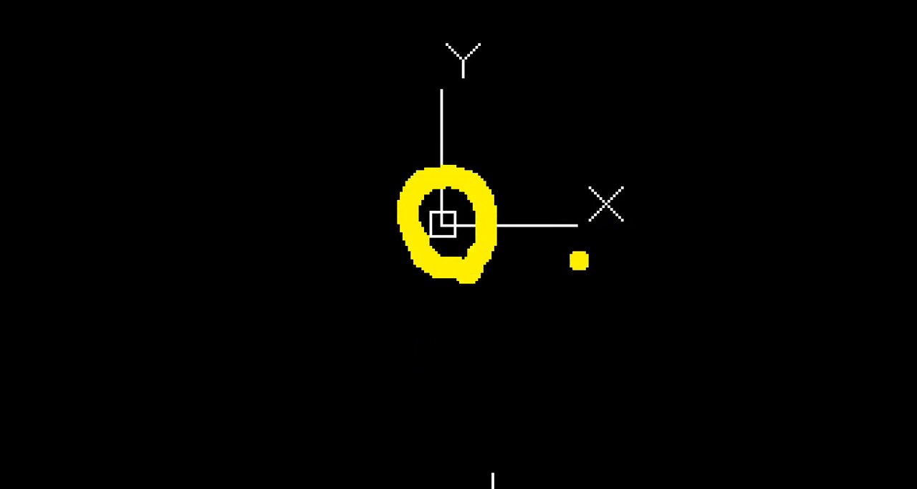
{"action": "left_click_drag", "start_coordinate": [539, 269], "coordinate": [537, 374]}
{"action": "left_click_drag", "start_coordinate": [649, 190], "coordinate": [634, 188]}
{"action": "left_click_drag", "start_coordinate": [642, 277], "coordinate": [667, 288]}
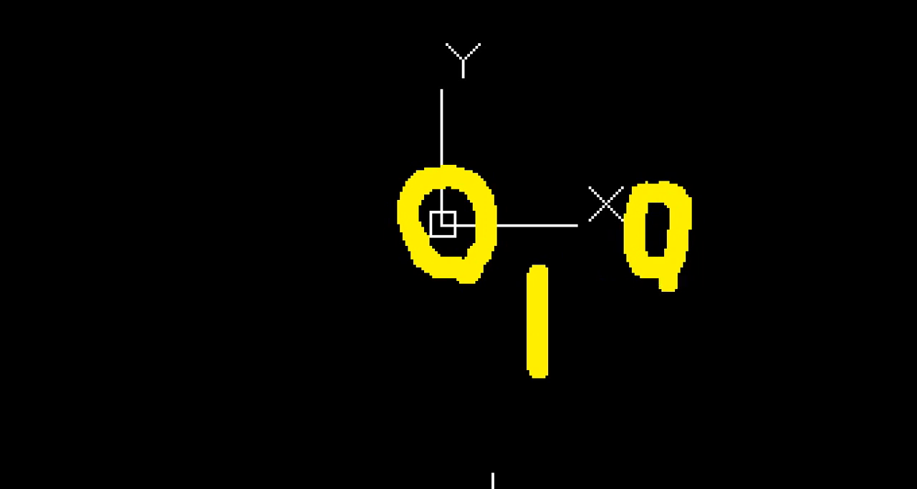
{"action": "key", "text": "Escape"}
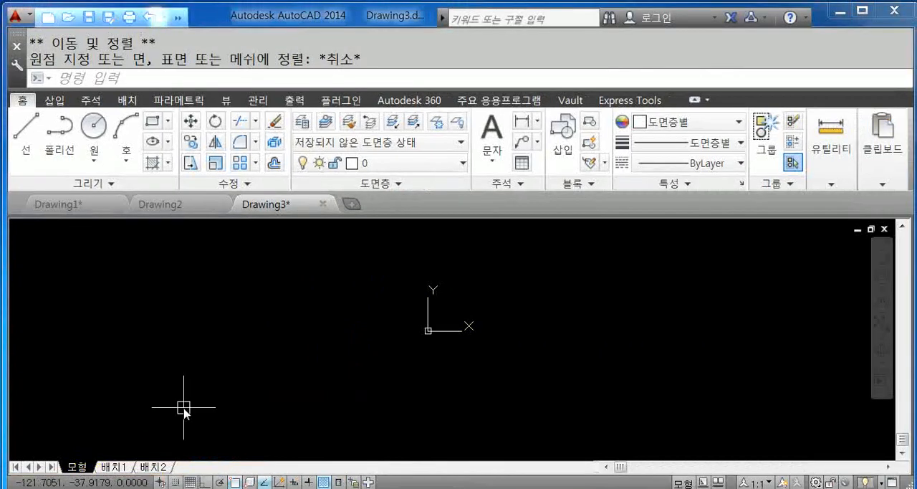
- Start a line with its first point at the origin 0,0 and cancel the command
{"action": "left_click", "coordinate": [26, 140]}
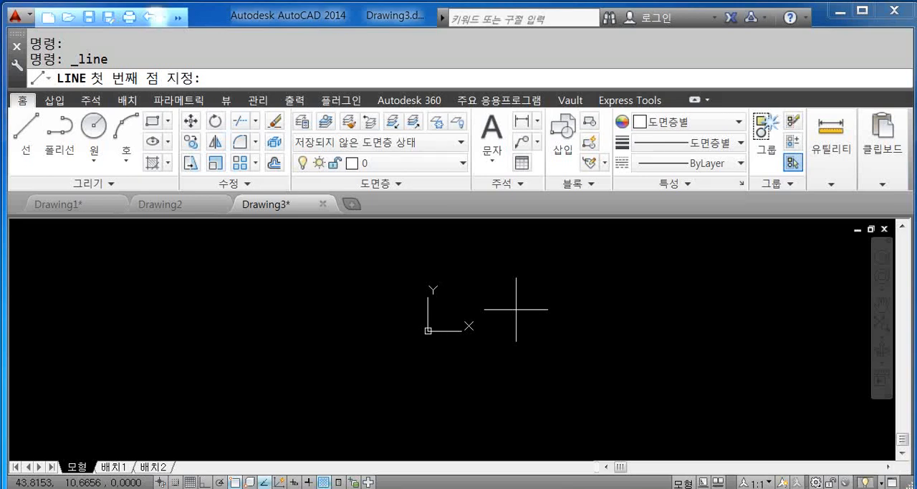
{"action": "type", "text": "0,0"}
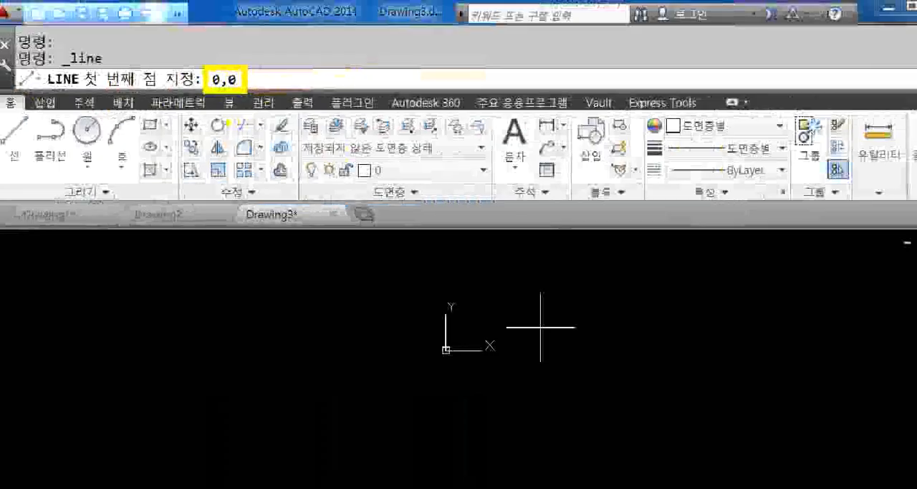
{"action": "key", "text": "Return"}
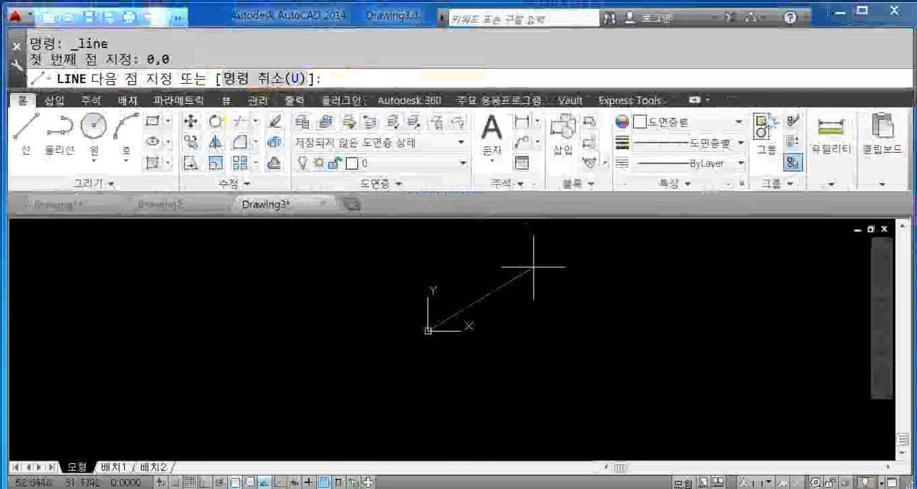
{"action": "key", "text": "Escape"}
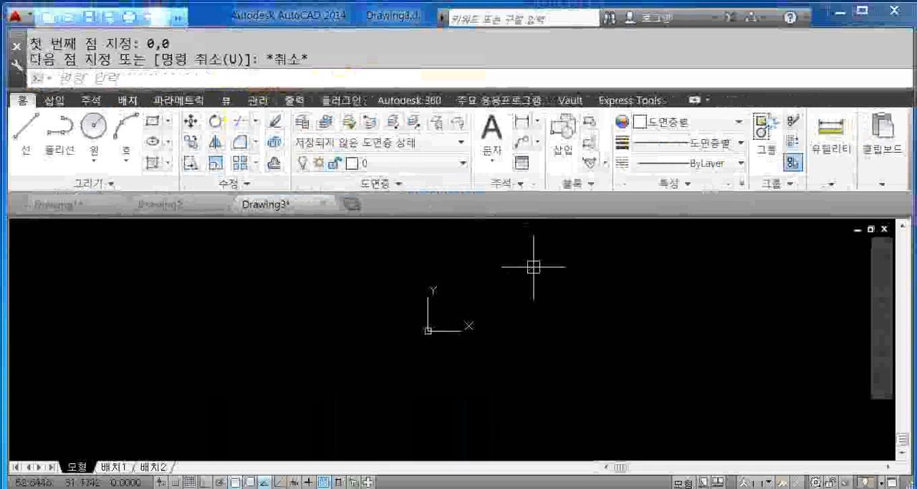
{"action": "scroll", "coordinate": [560, 337], "scroll_direction": "up", "scroll_amount": 1}
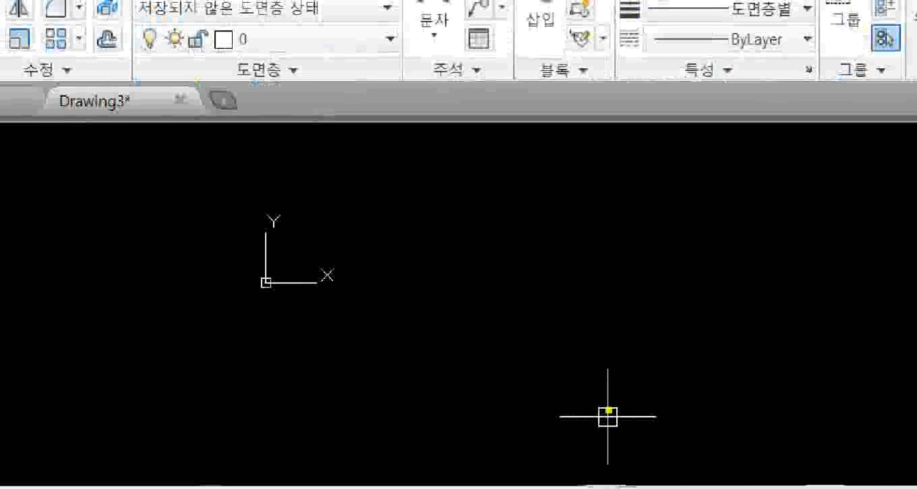
{"action": "mouse_move", "coordinate": [534, 176]}
{"action": "left_mouse_down"}
{"action": "mouse_move", "coordinate": [527, 202]}
{"action": "mouse_move", "coordinate": [547, 191]}
{"action": "mouse_move", "coordinate": [533, 178]}
{"action": "left_mouse_up"}
{"action": "left_click_drag", "start_coordinate": [566, 211], "coordinate": [558, 233]}
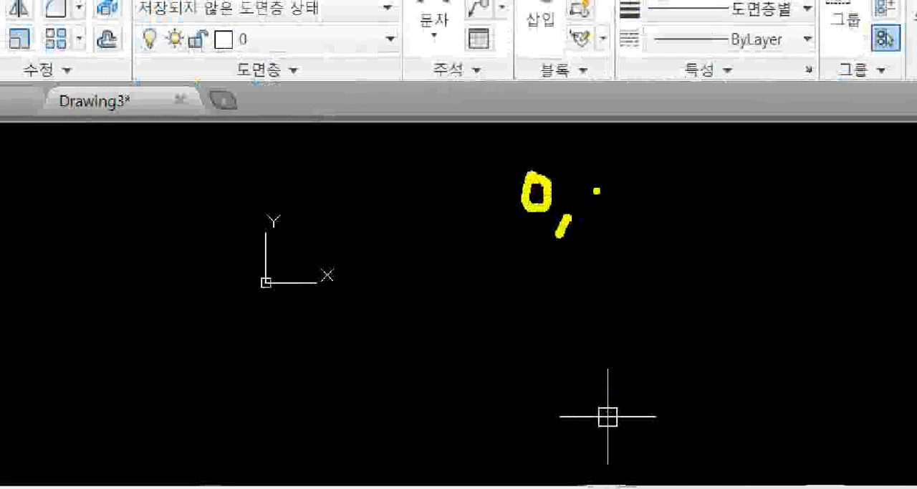
{"action": "mouse_move", "coordinate": [600, 188]}
{"action": "left_mouse_down"}
{"action": "mouse_move", "coordinate": [606, 220]}
{"action": "mouse_move", "coordinate": [615, 189]}
{"action": "mouse_move", "coordinate": [599, 184]}
{"action": "left_mouse_up"}
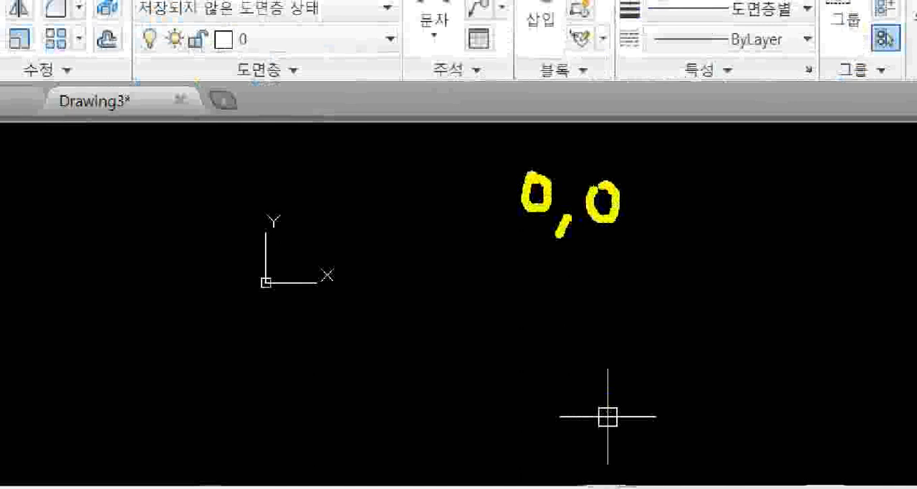
{"action": "mouse_move", "coordinate": [478, 278]}
{"action": "left_mouse_down"}
{"action": "mouse_move", "coordinate": [503, 281]}
{"action": "mouse_move", "coordinate": [492, 294]}
{"action": "mouse_move", "coordinate": [512, 298]}
{"action": "mouse_move", "coordinate": [538, 286]}
{"action": "mouse_move", "coordinate": [545, 308]}
{"action": "left_mouse_up"}
{"action": "left_click", "coordinate": [488, 302]}
{"action": "mouse_move", "coordinate": [584, 278]}
{"action": "left_mouse_down"}
{"action": "mouse_move", "coordinate": [591, 306]}
{"action": "mouse_move", "coordinate": [617, 300]}
{"action": "left_mouse_up"}
{"action": "mouse_move", "coordinate": [631, 272]}
{"action": "left_mouse_down"}
{"action": "mouse_move", "coordinate": [622, 281]}
{"action": "mouse_move", "coordinate": [647, 277]}
{"action": "mouse_move", "coordinate": [621, 278]}
{"action": "left_mouse_up"}
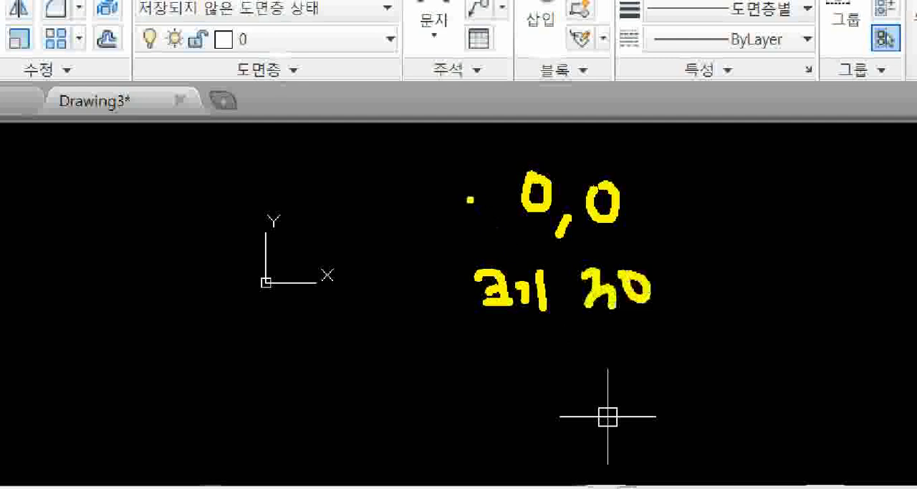
{"action": "left_click_drag", "start_coordinate": [336, 181], "coordinate": [354, 200]}
{"action": "mouse_move", "coordinate": [379, 171]}
{"action": "left_mouse_down"}
{"action": "mouse_move", "coordinate": [385, 204]}
{"action": "mouse_move", "coordinate": [371, 235]}
{"action": "mouse_move", "coordinate": [398, 226]}
{"action": "left_mouse_up"}
{"action": "left_click_drag", "start_coordinate": [433, 177], "coordinate": [459, 342]}
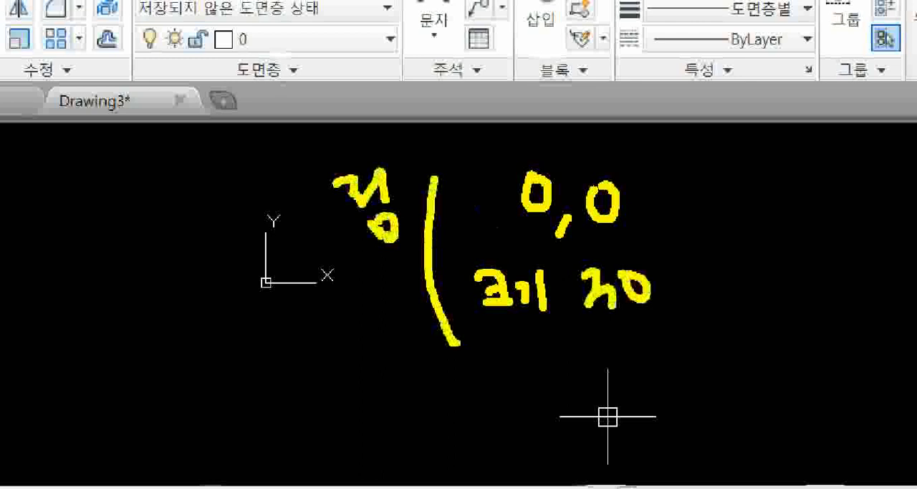
- Draw a solid donut with inner diameter 0 and outer diameter 30, centred on the origin at 0,0
{"action": "type", "text": "DO"}
{"action": "key", "text": "Return"}
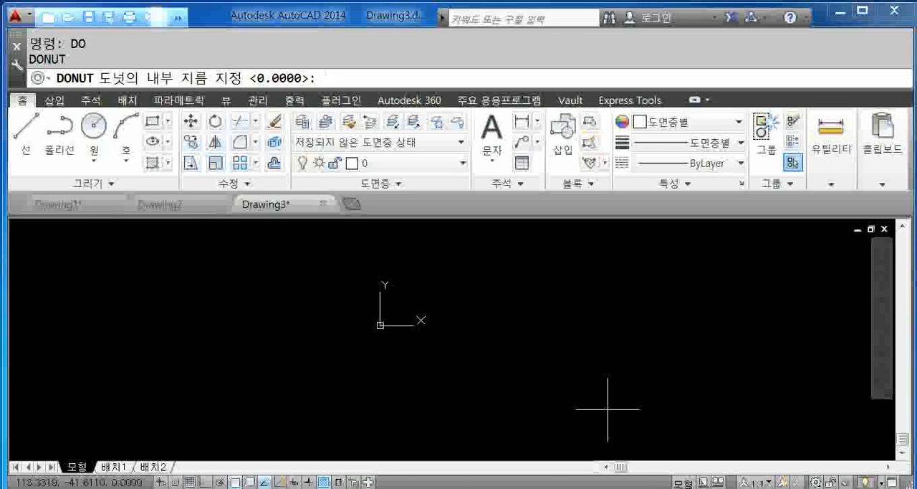
{"action": "type", "text": "0"}
{"action": "key", "text": "Return"}
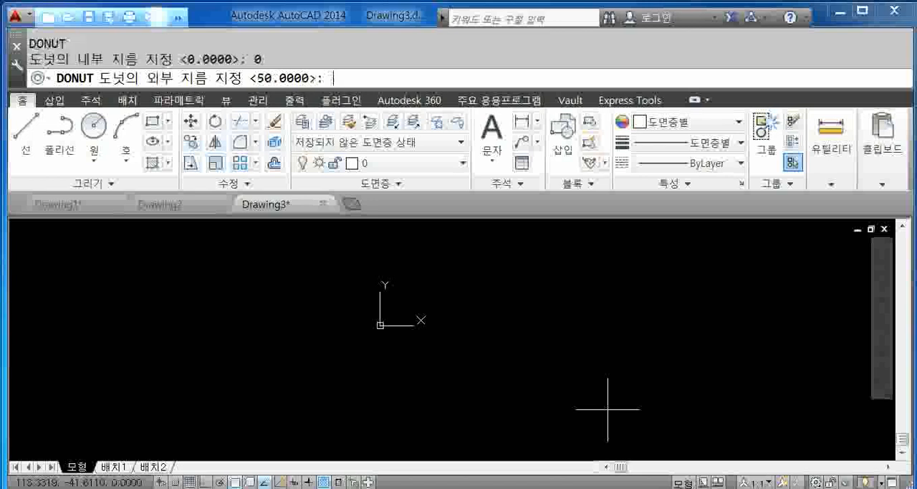
{"action": "type", "text": "30"}
{"action": "key", "text": "Return"}
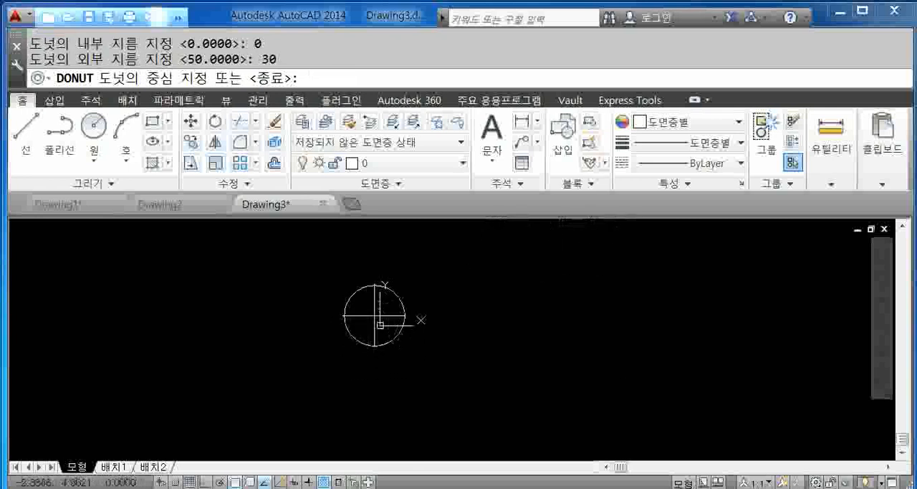
{"action": "type", "text": "0,0"}
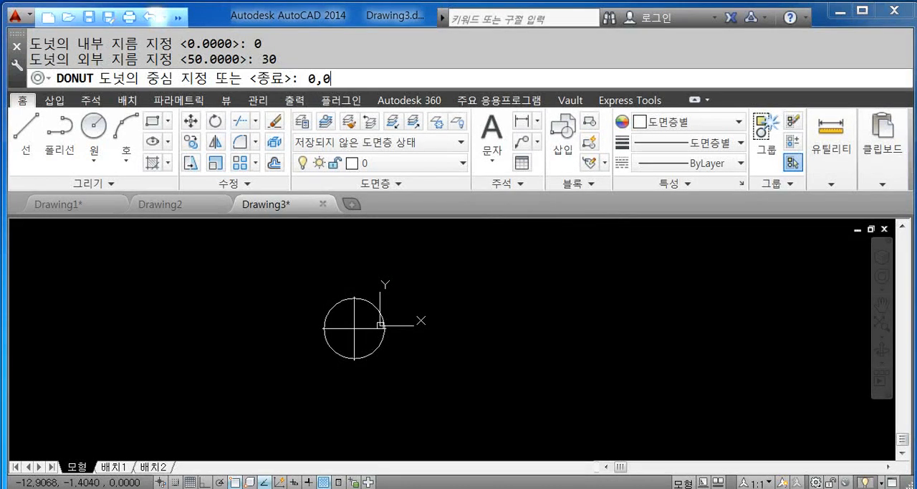
{"action": "key", "text": "Return"}
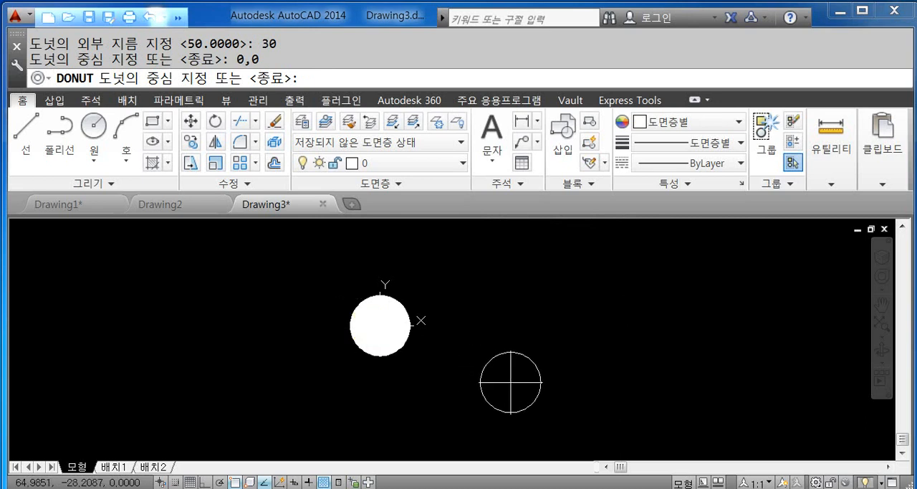
{"action": "scroll", "coordinate": [528, 351], "scroll_direction": "down", "scroll_amount": 1}
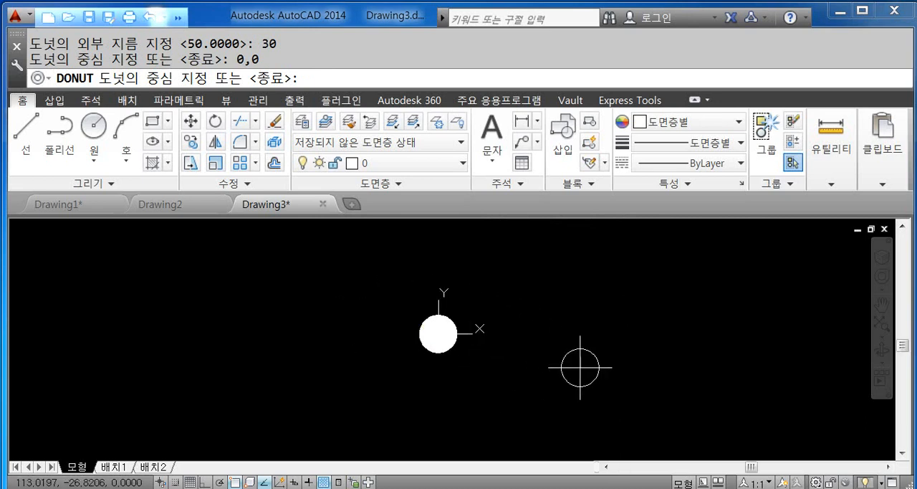
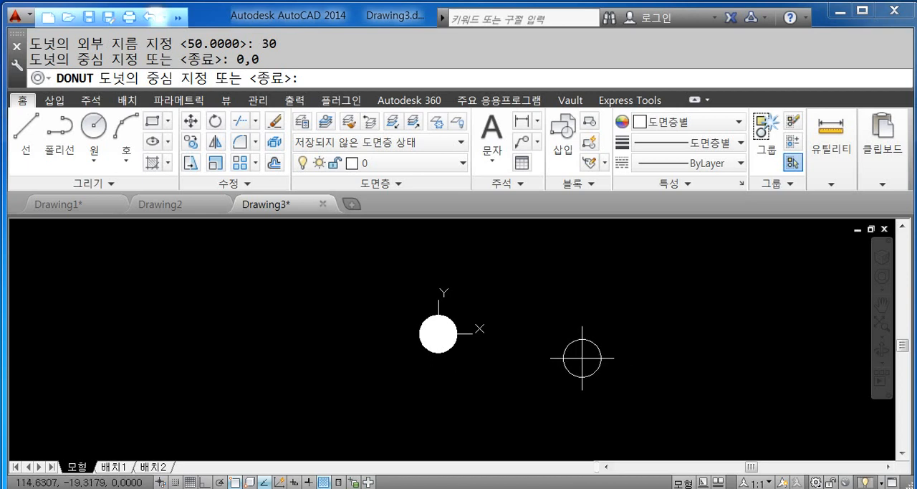
- Place a second solid donut of the same size along the X axis, to the right of the origin, and end the command
{"action": "left_click", "coordinate": [569, 336]}
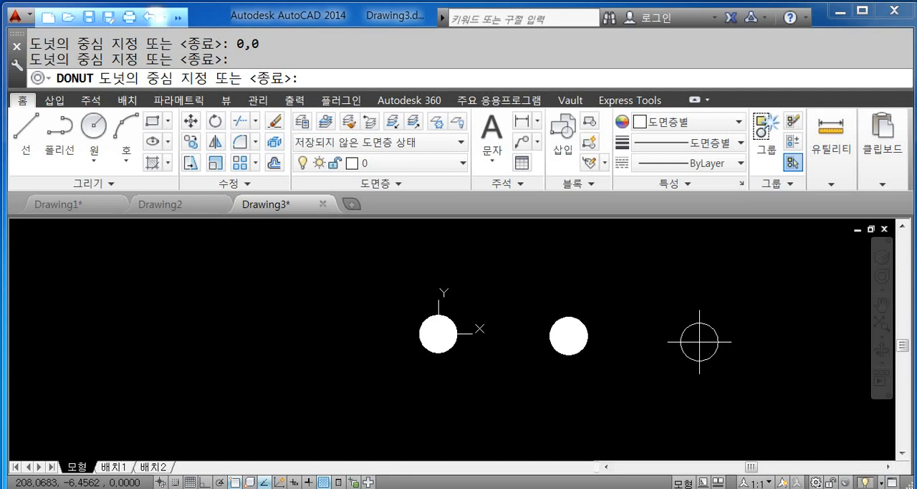
{"action": "key", "text": "Escape"}
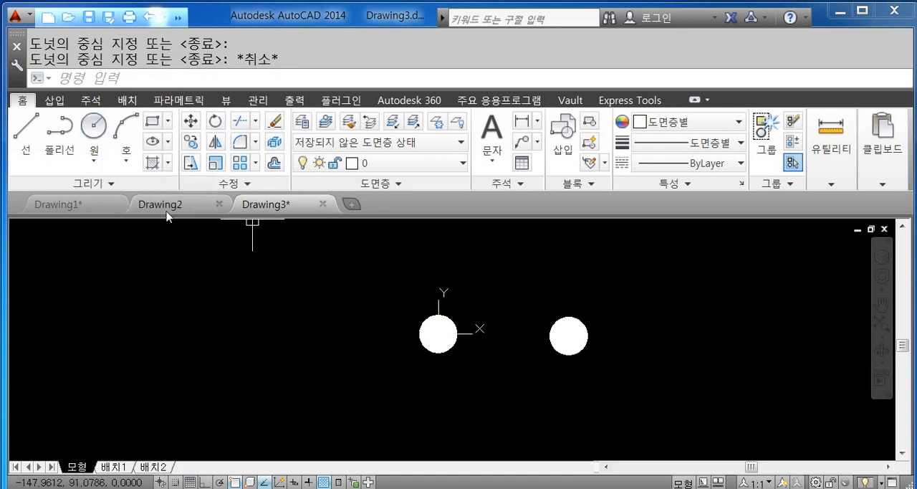
{"action": "left_click", "coordinate": [28, 139]}
{"action": "key", "text": "Escape"}
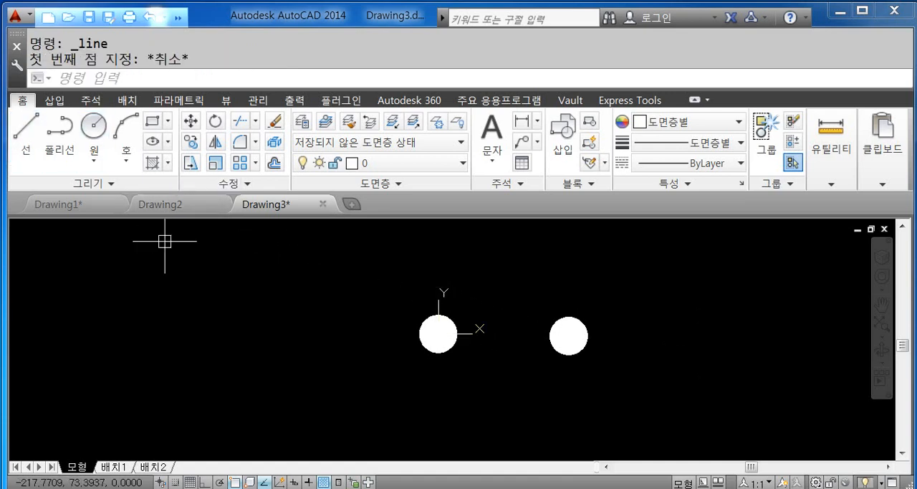
{"action": "key", "text": "Escape"}
- Start the Line command with its alias L, up to the request for the first point
{"action": "type", "text": "L"}
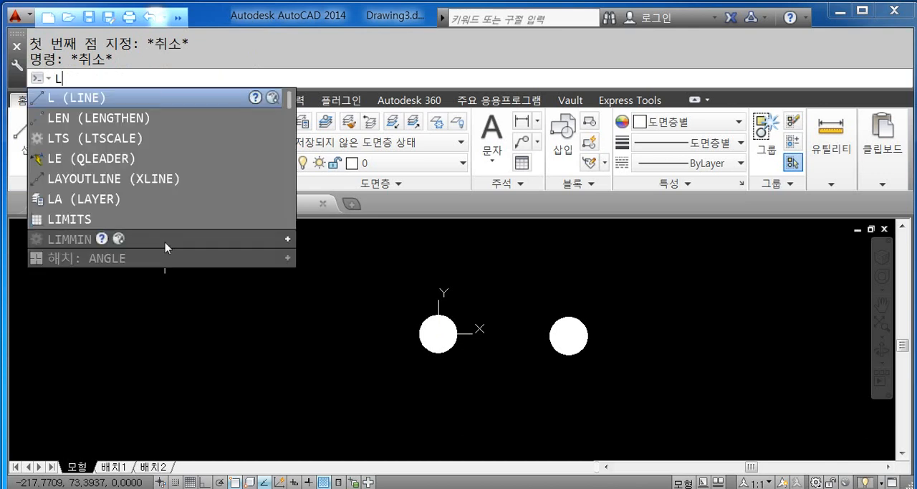
{"action": "key", "text": "Return"}
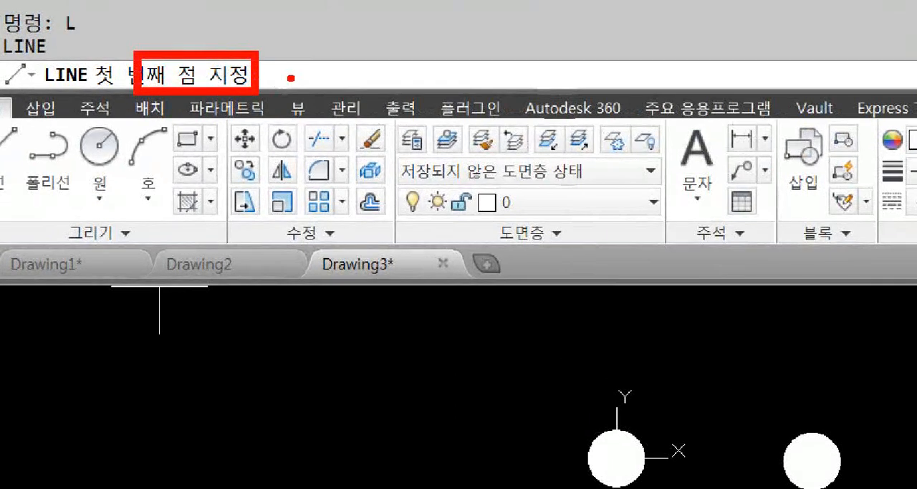
{"action": "left_click_drag", "start_coordinate": [304, 54], "coordinate": [308, 206]}
{"action": "mouse_move", "coordinate": [377, 60]}
{"action": "left_mouse_down"}
{"action": "mouse_move", "coordinate": [367, 74]}
{"action": "mouse_move", "coordinate": [366, 59]}
{"action": "left_mouse_up"}
{"action": "left_click_drag", "start_coordinate": [359, 102], "coordinate": [385, 87]}
{"action": "left_click_drag", "start_coordinate": [396, 55], "coordinate": [404, 126]}
{"action": "left_click_drag", "start_coordinate": [415, 74], "coordinate": [425, 72]}
{"action": "left_click_drag", "start_coordinate": [415, 87], "coordinate": [440, 99]}
{"action": "left_click_drag", "start_coordinate": [446, 81], "coordinate": [450, 112]}
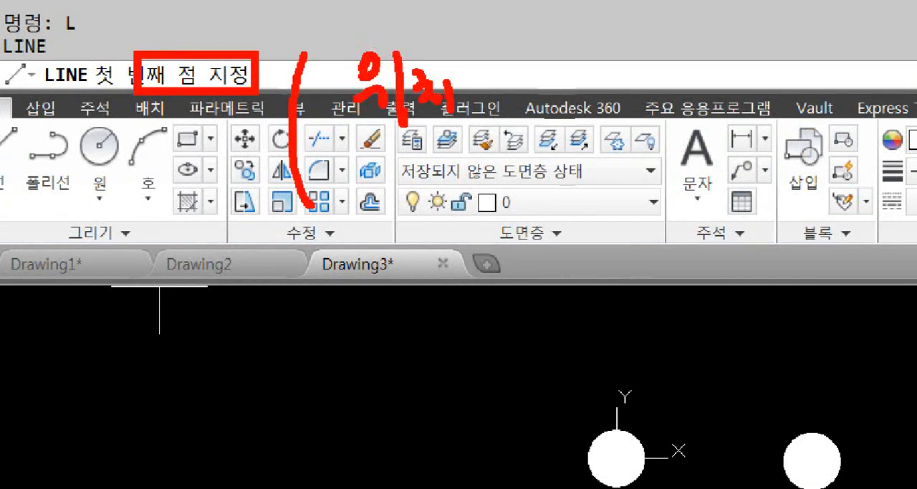
{"action": "mouse_move", "coordinate": [375, 149]}
{"action": "left_mouse_down"}
{"action": "mouse_move", "coordinate": [387, 156]}
{"action": "mouse_move", "coordinate": [386, 175]}
{"action": "mouse_move", "coordinate": [434, 178]}
{"action": "left_mouse_up"}
{"action": "left_click_drag", "start_coordinate": [447, 147], "coordinate": [452, 189]}
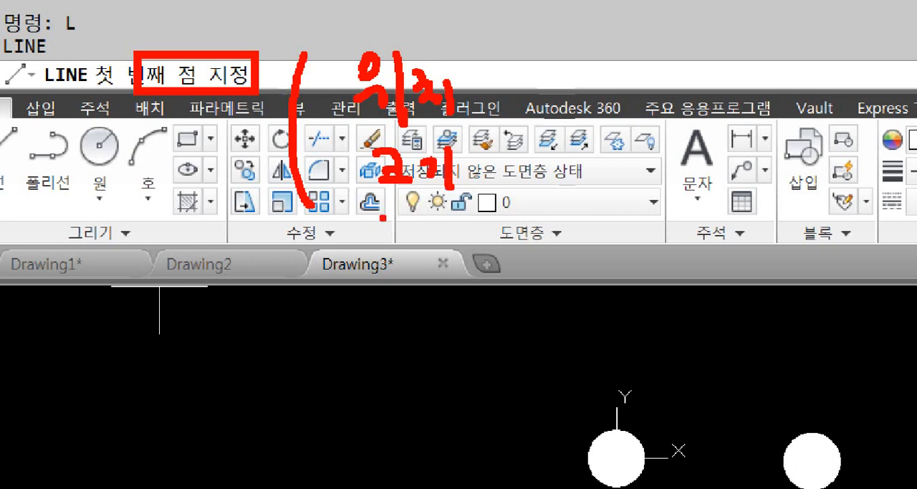
{"action": "mouse_move", "coordinate": [383, 216]}
{"action": "left_mouse_down"}
{"action": "mouse_move", "coordinate": [438, 259]}
{"action": "mouse_move", "coordinate": [490, 218]}
{"action": "mouse_move", "coordinate": [506, 236]}
{"action": "mouse_move", "coordinate": [537, 215]}
{"action": "mouse_move", "coordinate": [566, 250]}
{"action": "mouse_move", "coordinate": [582, 230]}
{"action": "mouse_move", "coordinate": [594, 270]}
{"action": "mouse_move", "coordinate": [298, 301]}
{"action": "left_mouse_up"}
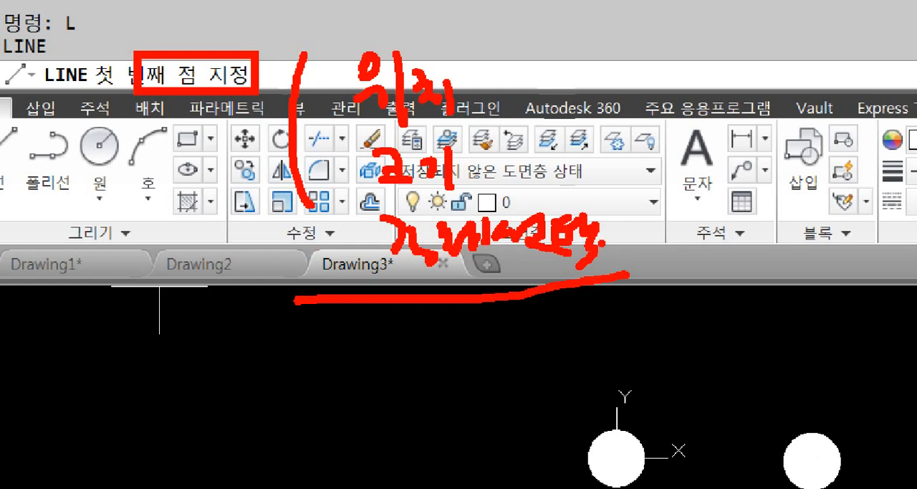
{"action": "left_click_drag", "start_coordinate": [835, 146], "coordinate": [650, 314]}
{"action": "left_click_drag", "start_coordinate": [613, 348], "coordinate": [728, 228], "text": "ctrl"}
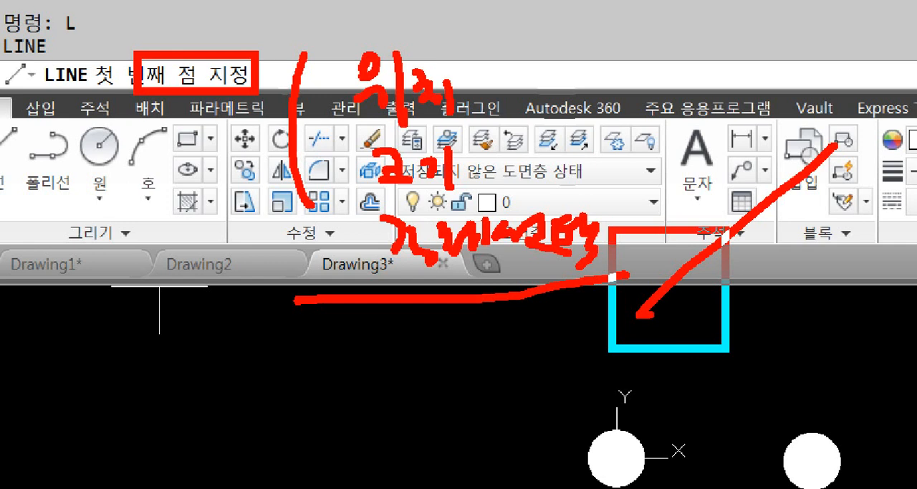
{"action": "mouse_move", "coordinate": [725, 230]}
{"action": "left_mouse_down", "text": "ctrl"}
{"action": "mouse_move", "coordinate": [870, 111]}
{"action": "mouse_move", "coordinate": [803, 225]}
{"action": "mouse_move", "coordinate": [661, 341]}
{"action": "mouse_move", "coordinate": [615, 349]}
{"action": "left_mouse_up", "text": "ctrl"}
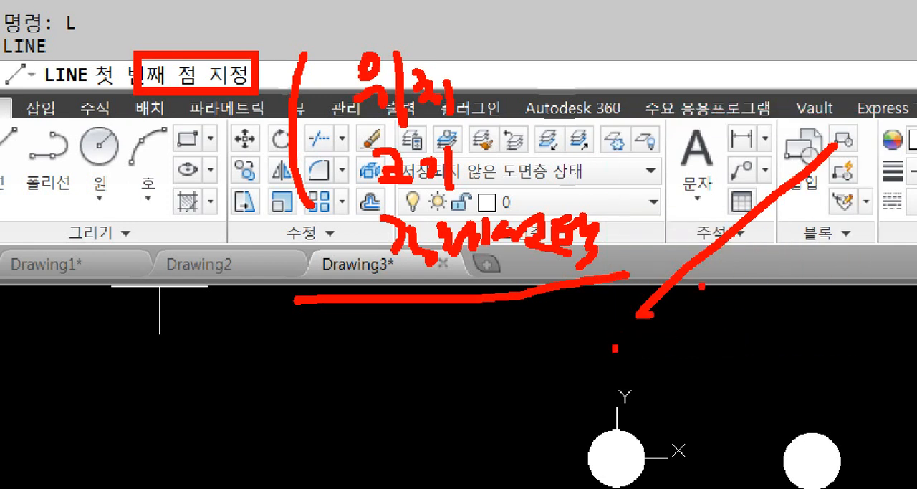
{"action": "left_click_drag", "start_coordinate": [738, 250], "coordinate": [745, 248]}
{"action": "mouse_move", "coordinate": [795, 225]}
{"action": "left_mouse_down"}
{"action": "mouse_move", "coordinate": [793, 193]}
{"action": "mouse_move", "coordinate": [795, 219]}
{"action": "left_mouse_up"}
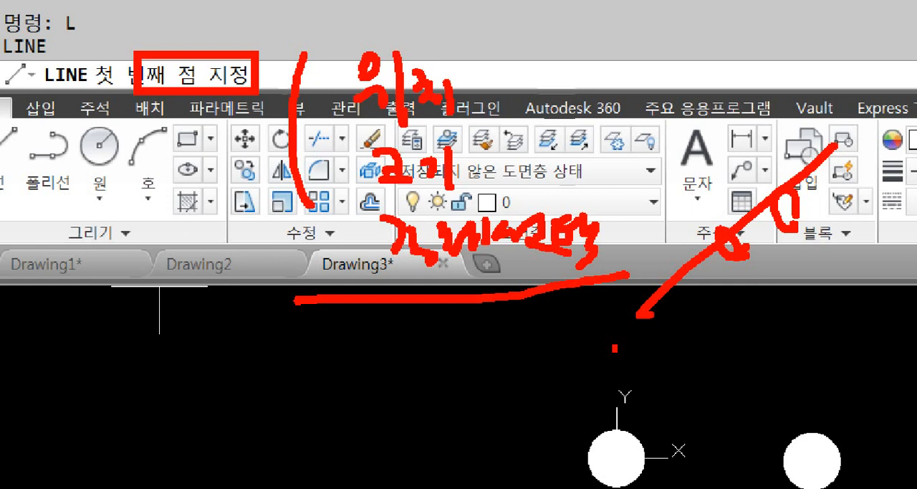
{"action": "left_click_drag", "start_coordinate": [374, 195], "coordinate": [487, 194]}
{"action": "mouse_move", "coordinate": [566, 156]}
{"action": "left_mouse_down"}
{"action": "mouse_move", "coordinate": [567, 194]}
{"action": "mouse_move", "coordinate": [587, 159]}
{"action": "left_mouse_up"}
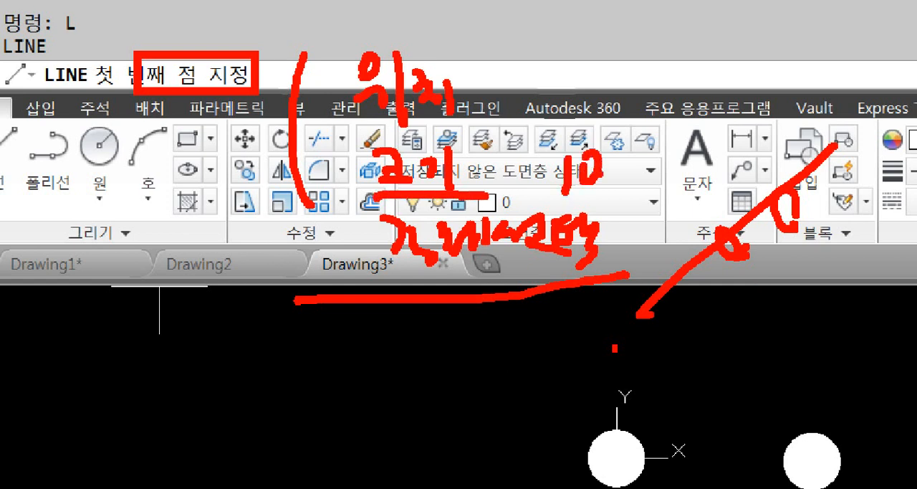
{"action": "left_click_drag", "start_coordinate": [607, 193], "coordinate": [629, 220]}
{"action": "mouse_move", "coordinate": [677, 151]}
{"action": "left_mouse_down"}
{"action": "mouse_move", "coordinate": [685, 182]}
{"action": "mouse_move", "coordinate": [730, 177]}
{"action": "mouse_move", "coordinate": [725, 152]}
{"action": "left_mouse_up"}
{"action": "left_click_drag", "start_coordinate": [728, 153], "coordinate": [717, 191]}
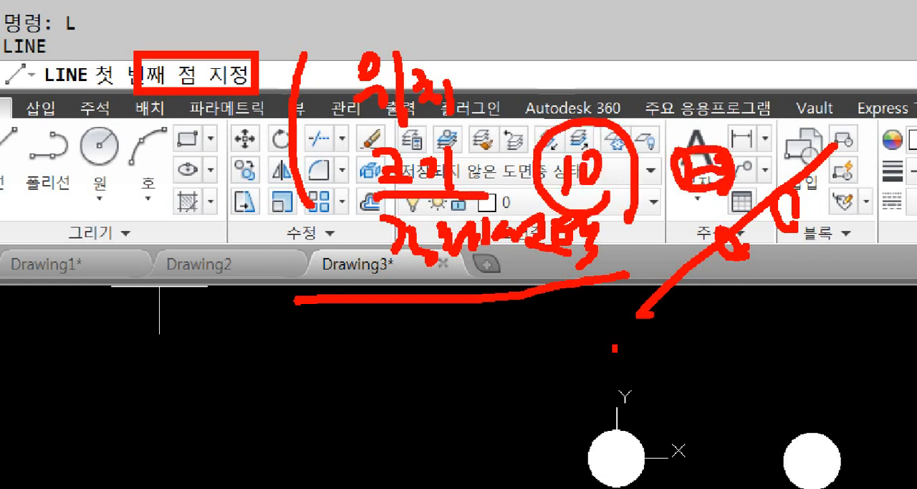
{"action": "left_click_drag", "start_coordinate": [432, 131], "coordinate": [477, 131]}
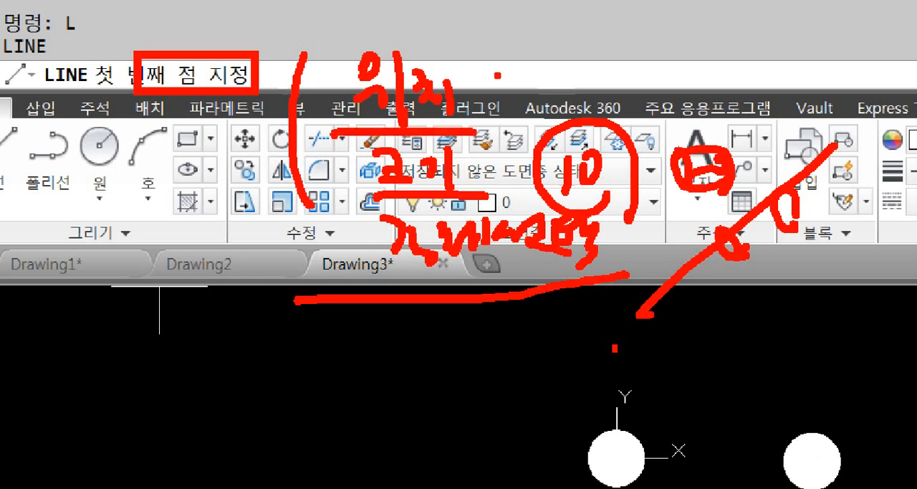
{"action": "left_click_drag", "start_coordinate": [505, 47], "coordinate": [491, 127]}
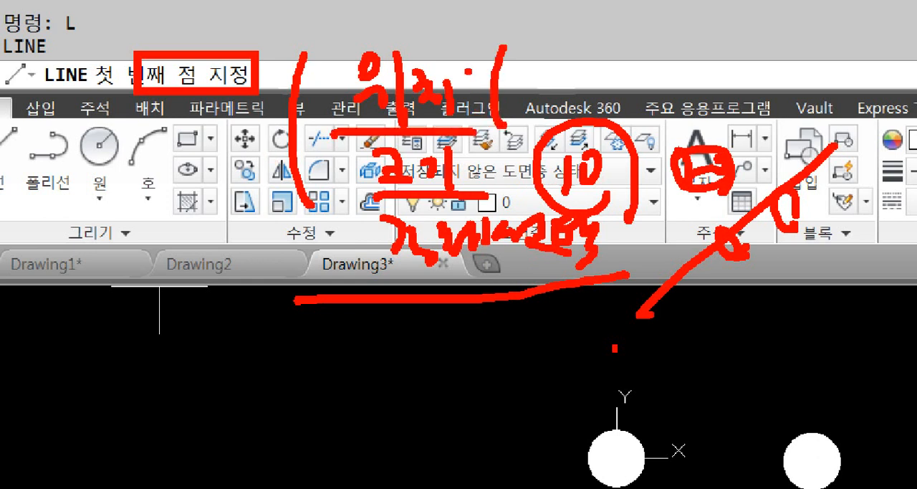
{"action": "left_click_drag", "start_coordinate": [547, 43], "coordinate": [550, 76]}
{"action": "mouse_move", "coordinate": [550, 77]}
{"action": "left_mouse_down"}
{"action": "mouse_move", "coordinate": [609, 68]}
{"action": "mouse_move", "coordinate": [601, 88]}
{"action": "mouse_move", "coordinate": [605, 68]}
{"action": "mouse_move", "coordinate": [648, 70]}
{"action": "mouse_move", "coordinate": [654, 58]}
{"action": "mouse_move", "coordinate": [681, 70]}
{"action": "left_mouse_up"}
{"action": "mouse_move", "coordinate": [639, 93]}
{"action": "left_mouse_down"}
{"action": "mouse_move", "coordinate": [645, 116]}
{"action": "mouse_move", "coordinate": [673, 108]}
{"action": "left_mouse_up"}
{"action": "left_click_drag", "start_coordinate": [681, 82], "coordinate": [687, 117]}
{"action": "left_click_drag", "start_coordinate": [690, 96], "coordinate": [704, 93]}
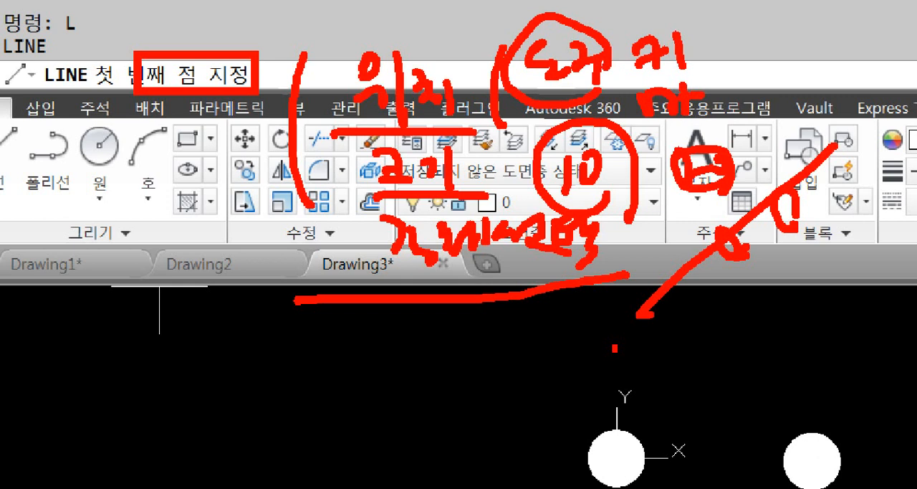
{"action": "left_click_drag", "start_coordinate": [645, 129], "coordinate": [720, 125]}
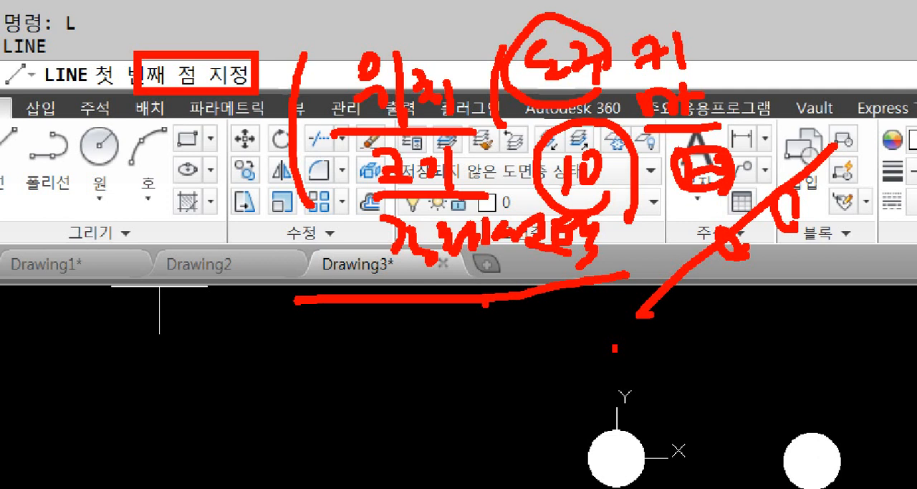
{"action": "mouse_move", "coordinate": [448, 337]}
{"action": "left_mouse_down"}
{"action": "mouse_move", "coordinate": [351, 304]}
{"action": "mouse_move", "coordinate": [421, 31]}
{"action": "mouse_move", "coordinate": [570, 326]}
{"action": "left_mouse_up"}
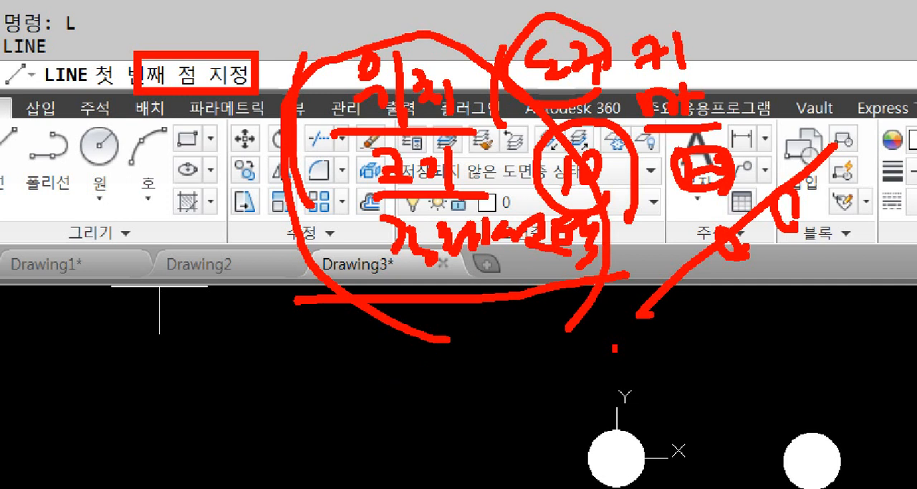